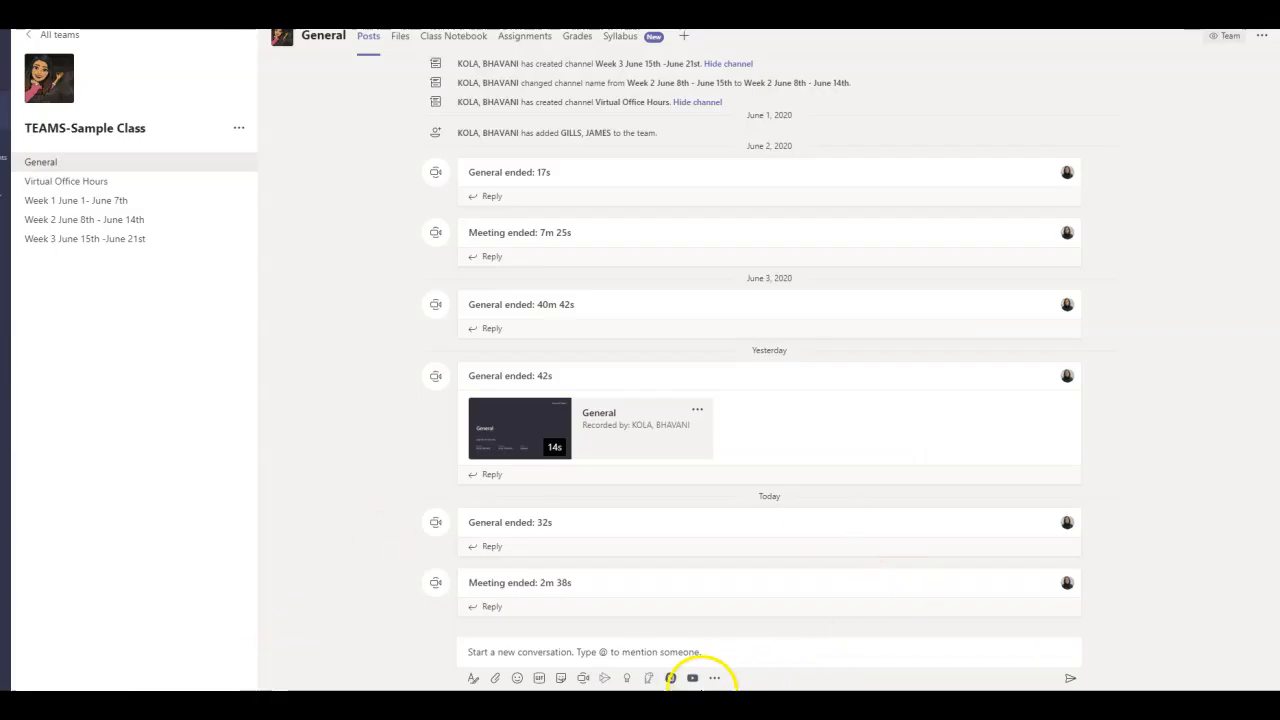
# Step: Start an instant meeting in the General channel and open its content sharing options, which include Microsoft Whiteboard
pyautogui.click(584, 679)
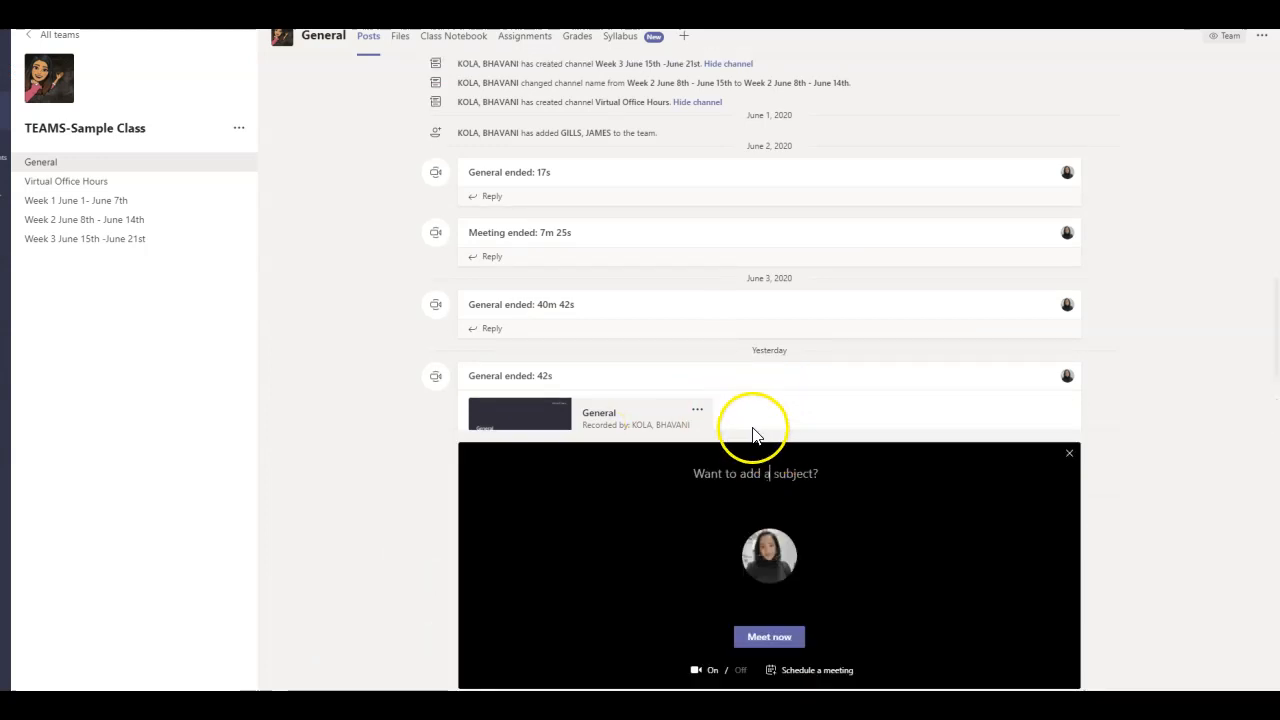
pyautogui.click(765, 633)
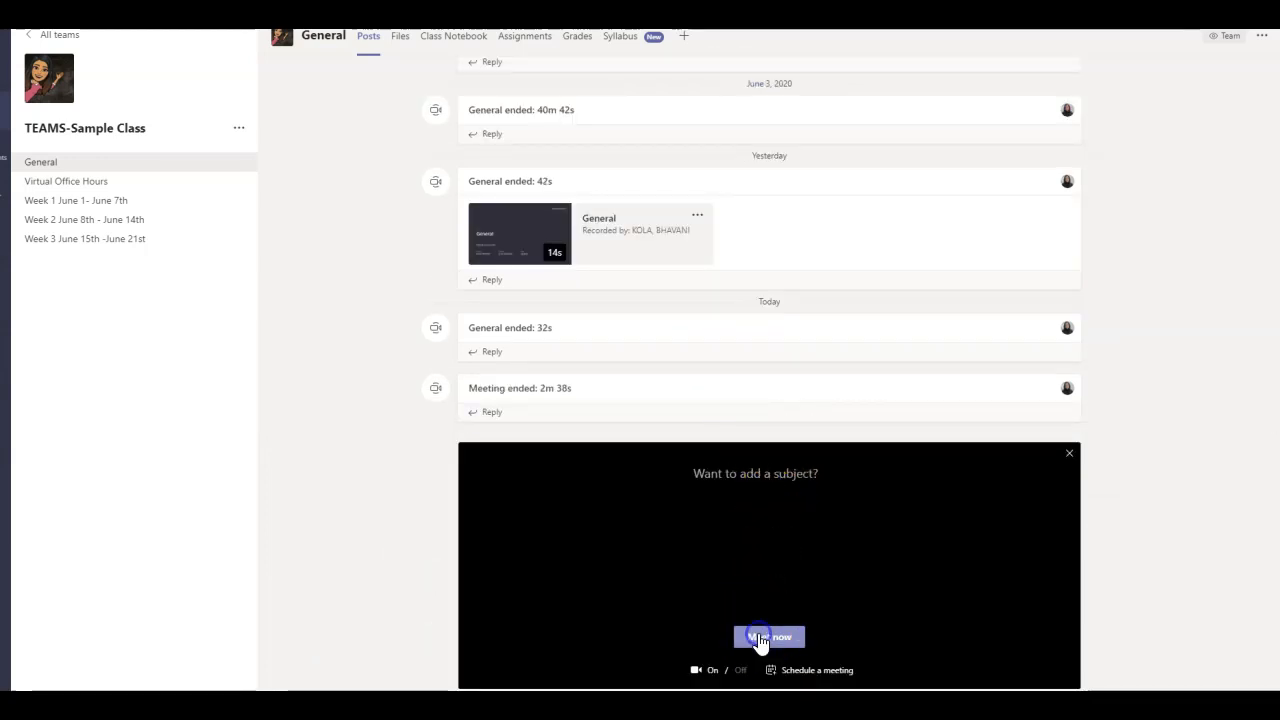
pyautogui.click(566, 595)
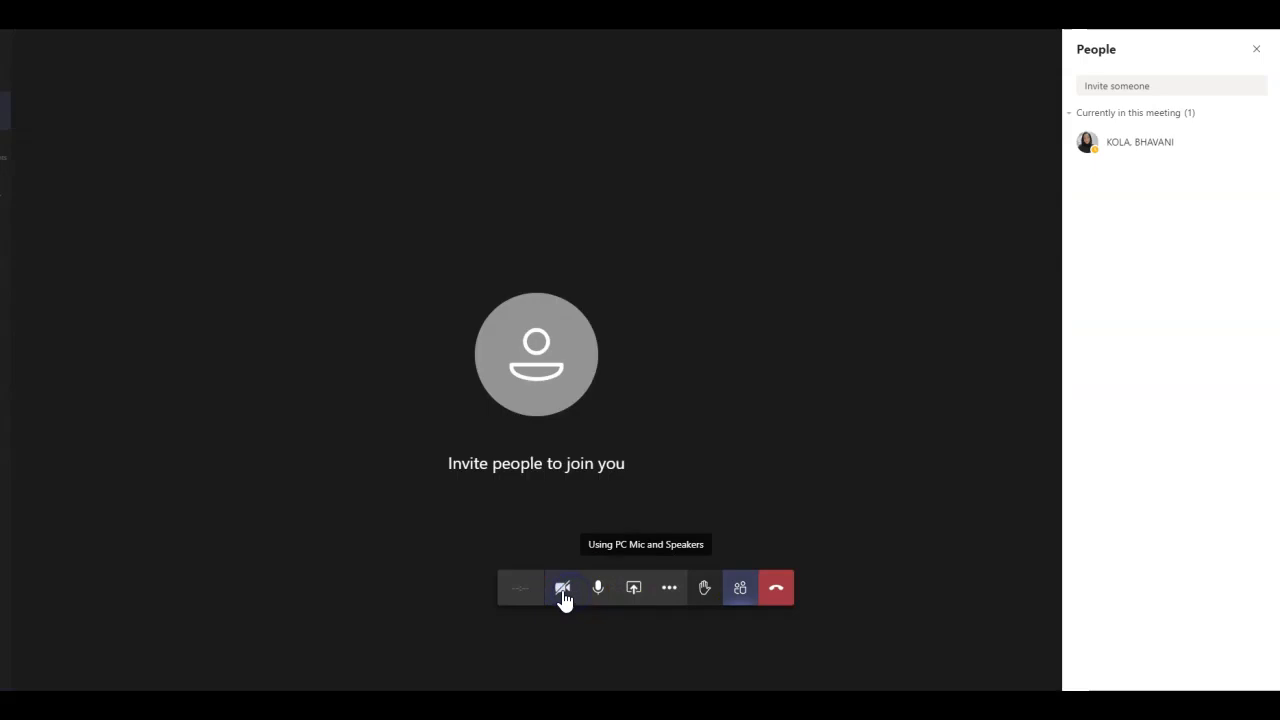
pyautogui.click(617, 599)
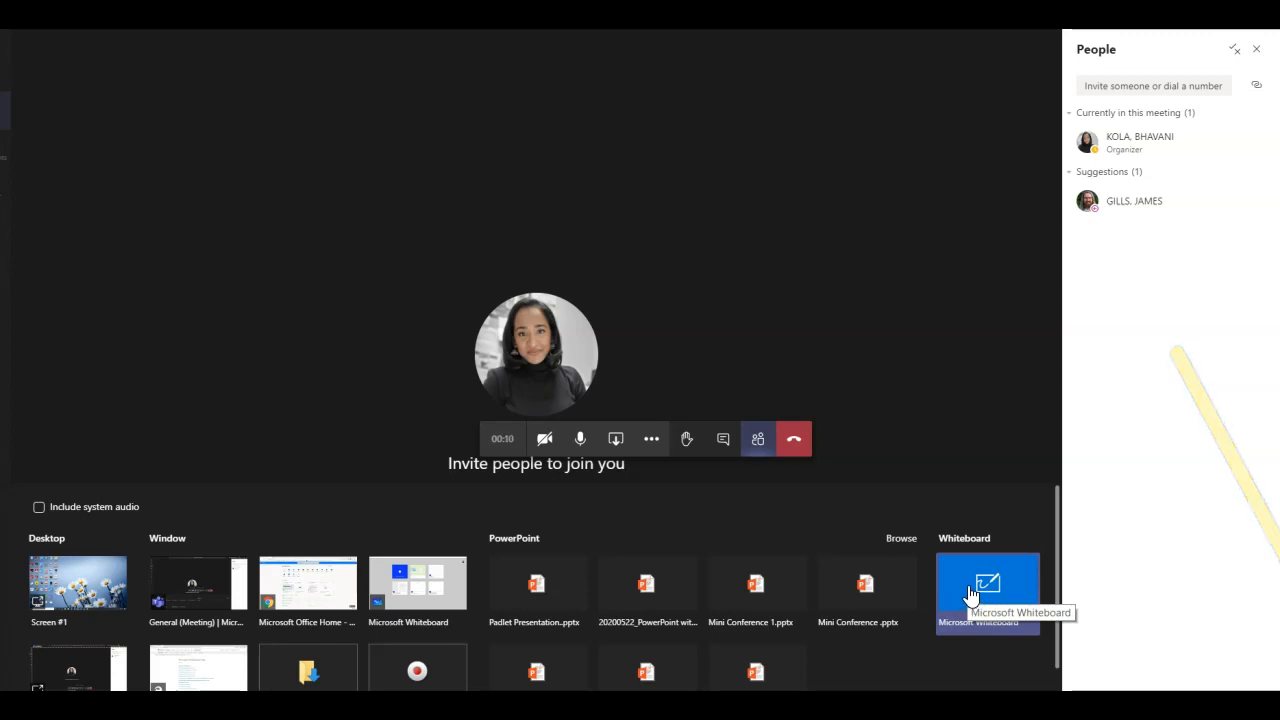
# Step: Leave the meeting and create a new whiteboard in the Microsoft Whiteboard app
pyautogui.click(796, 443)
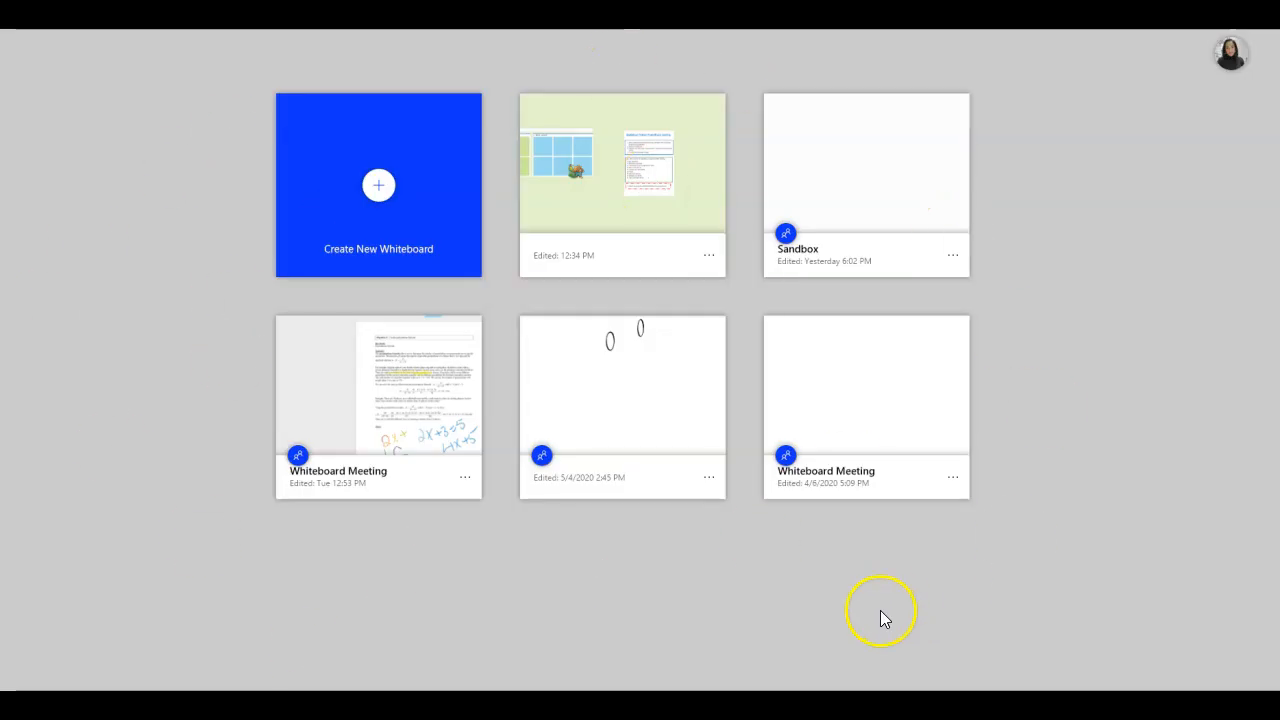
pyautogui.click(377, 208)
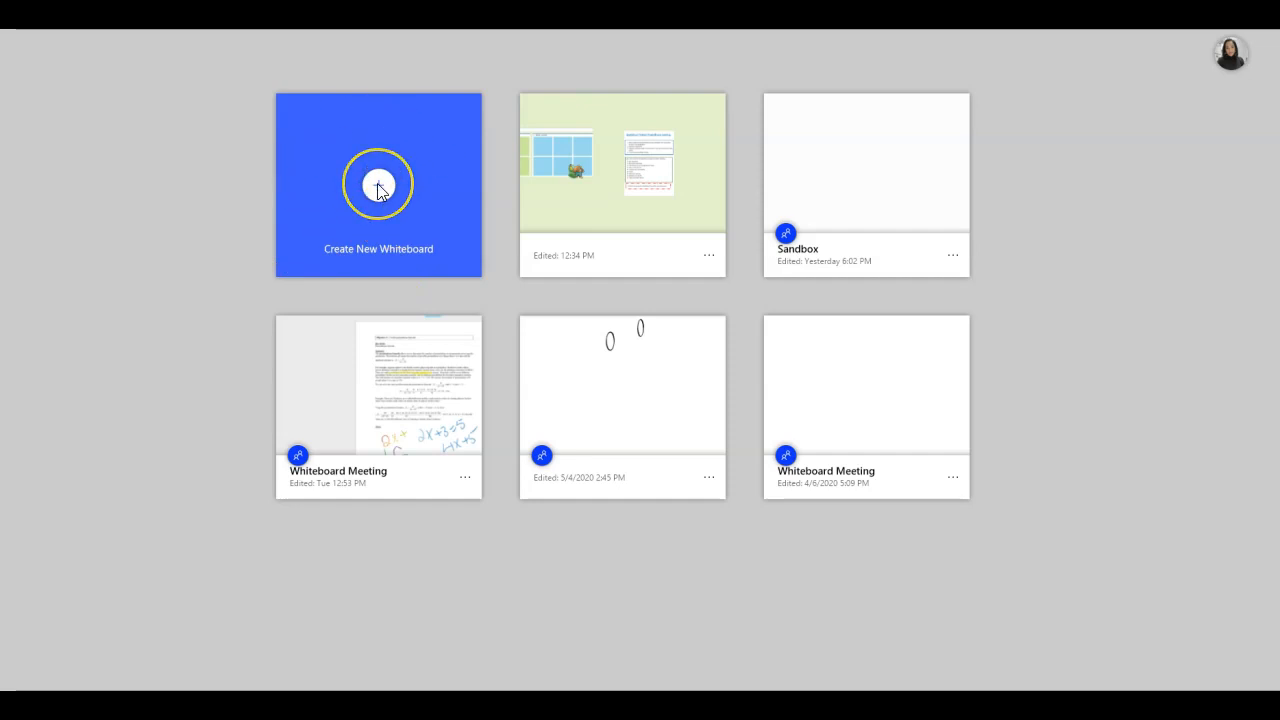
pyautogui.click(379, 189)
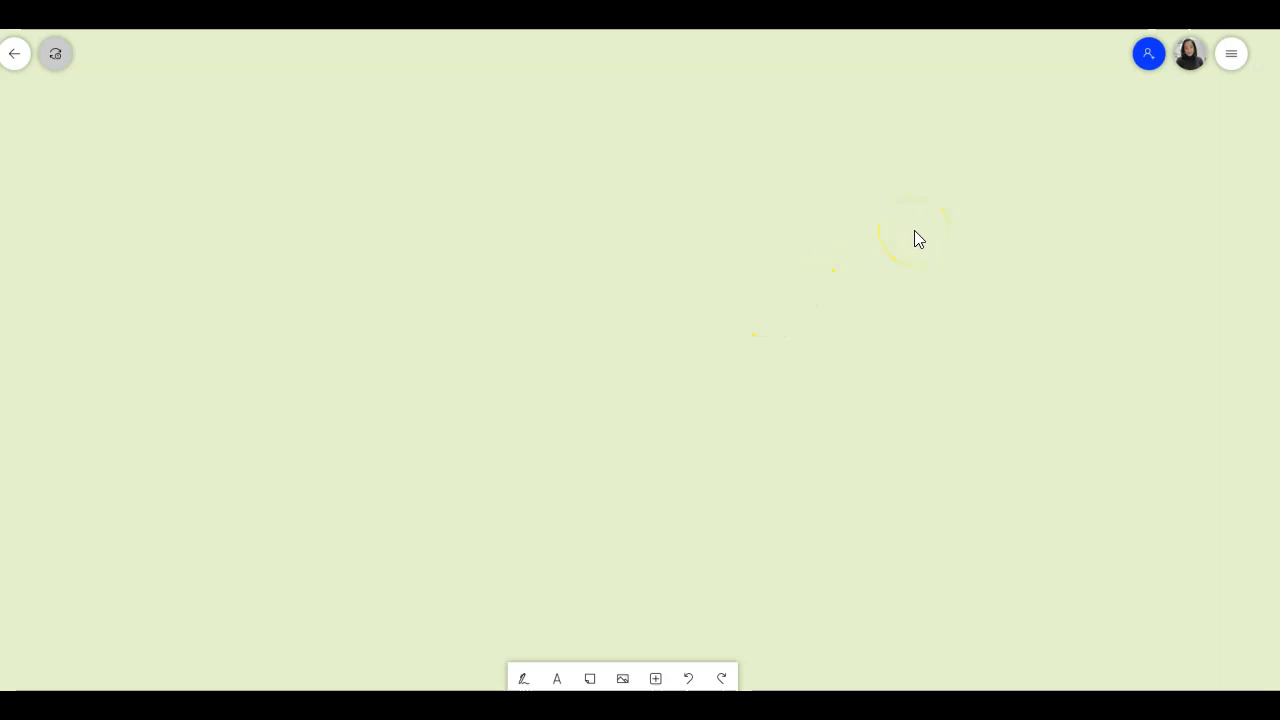
# Step: Review the Ink to shape setting and draw a closed square with the black pen near the middle of the canvas
pyautogui.click(1233, 56)
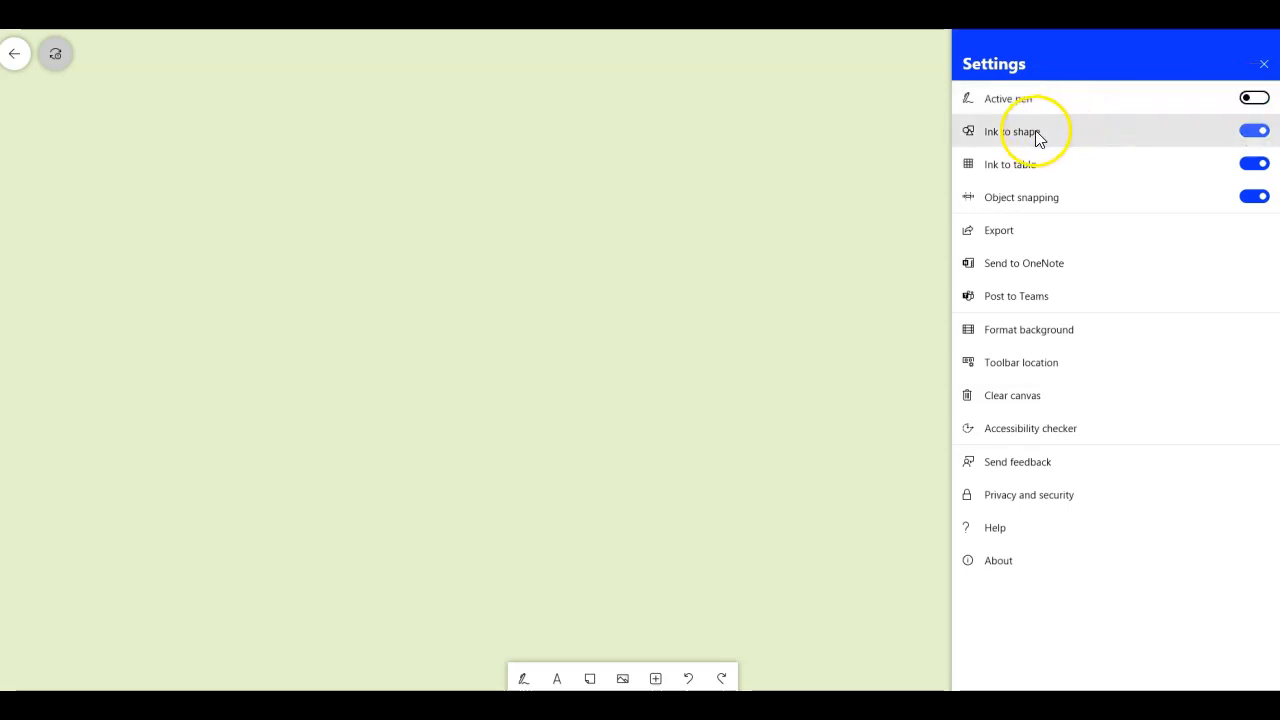
pyautogui.click(522, 682)
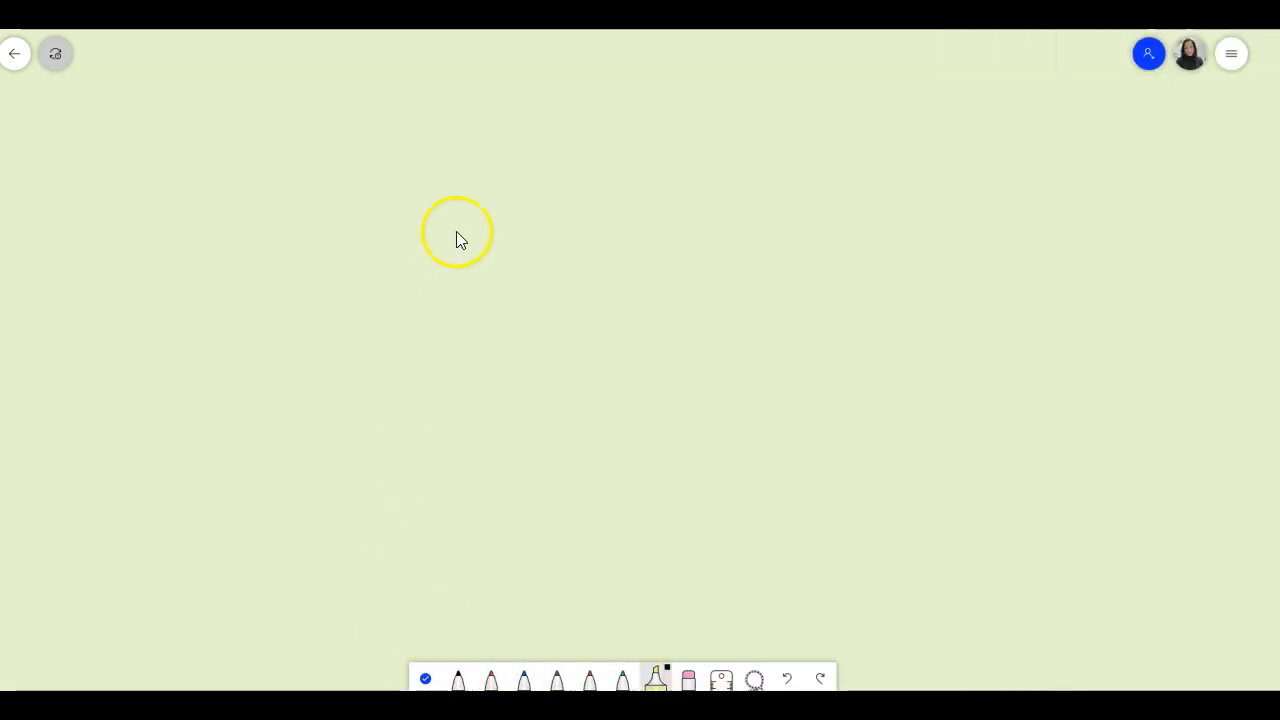
pyautogui.click(457, 678)
pyautogui.moveTo(473, 262)
pyautogui.mouseDown()
pyautogui.moveTo(482, 405)
pyautogui.moveTo(599, 361)
pyautogui.mouseUp()
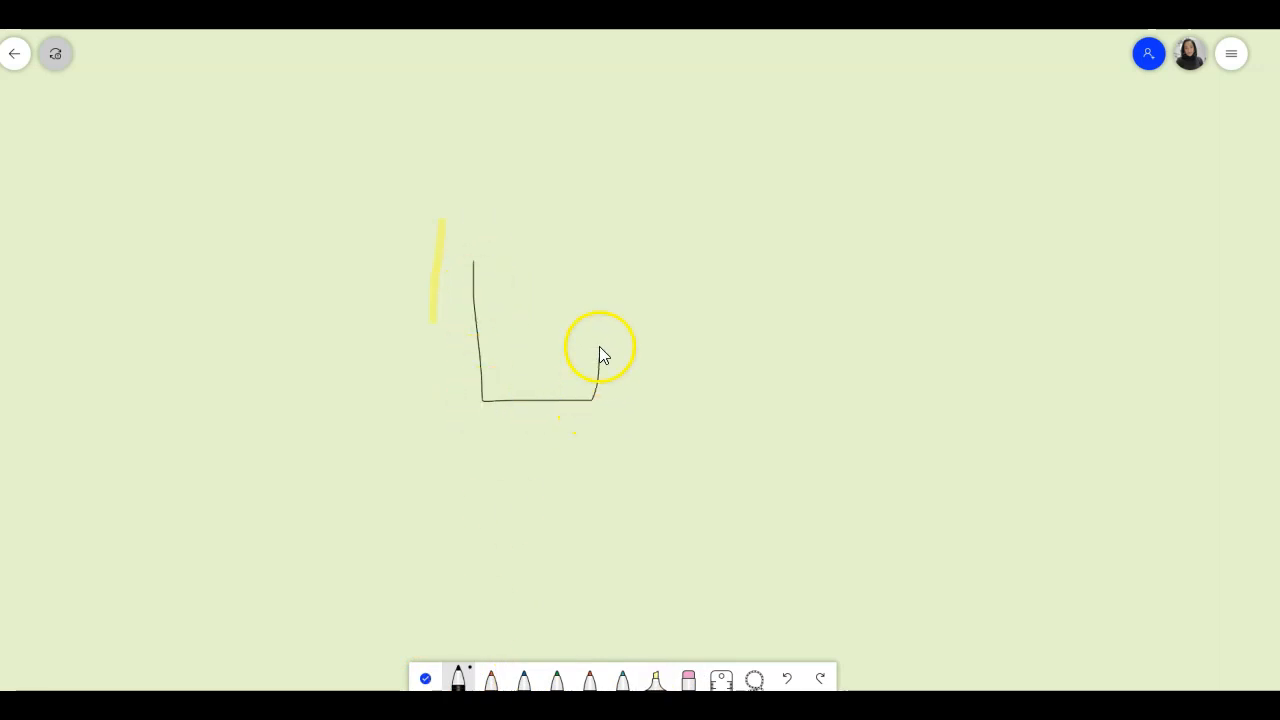
pyautogui.moveTo(566, 263); pyautogui.dragTo(473, 263)
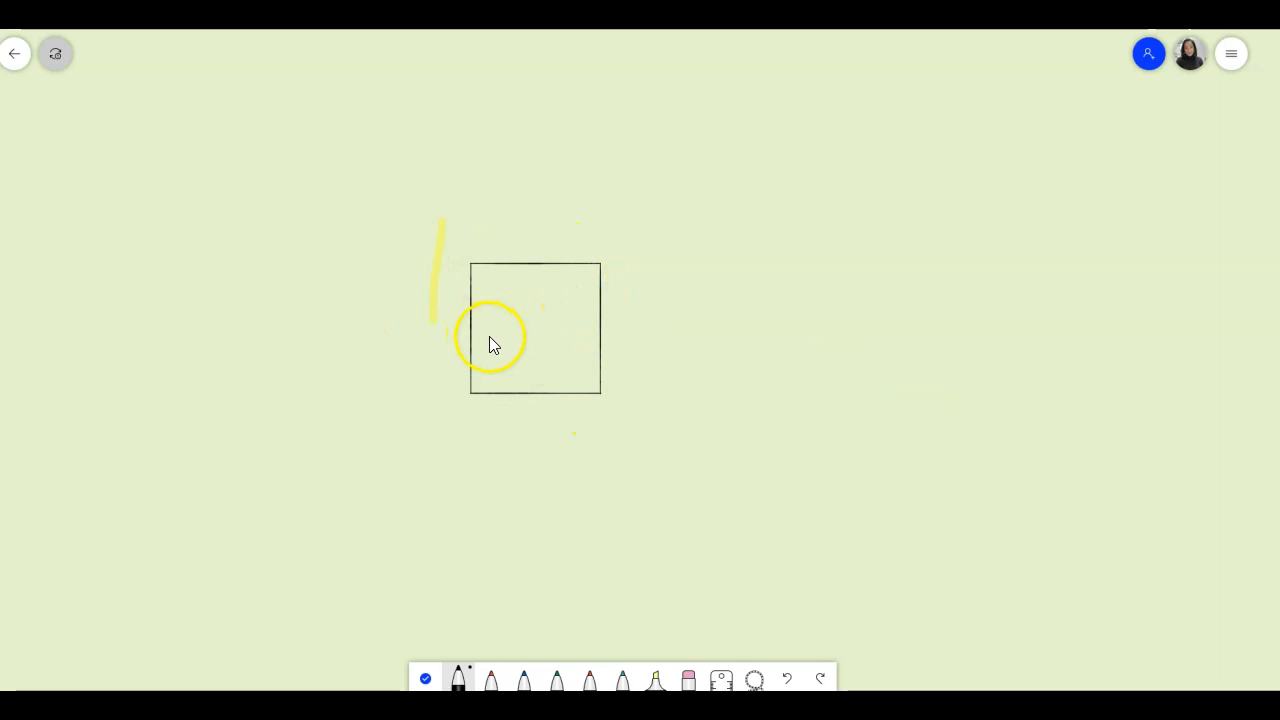
# Step: Draw a small loop to the left of the square and a large ellipse to its right with the rainbow pen
pyautogui.click(491, 678)
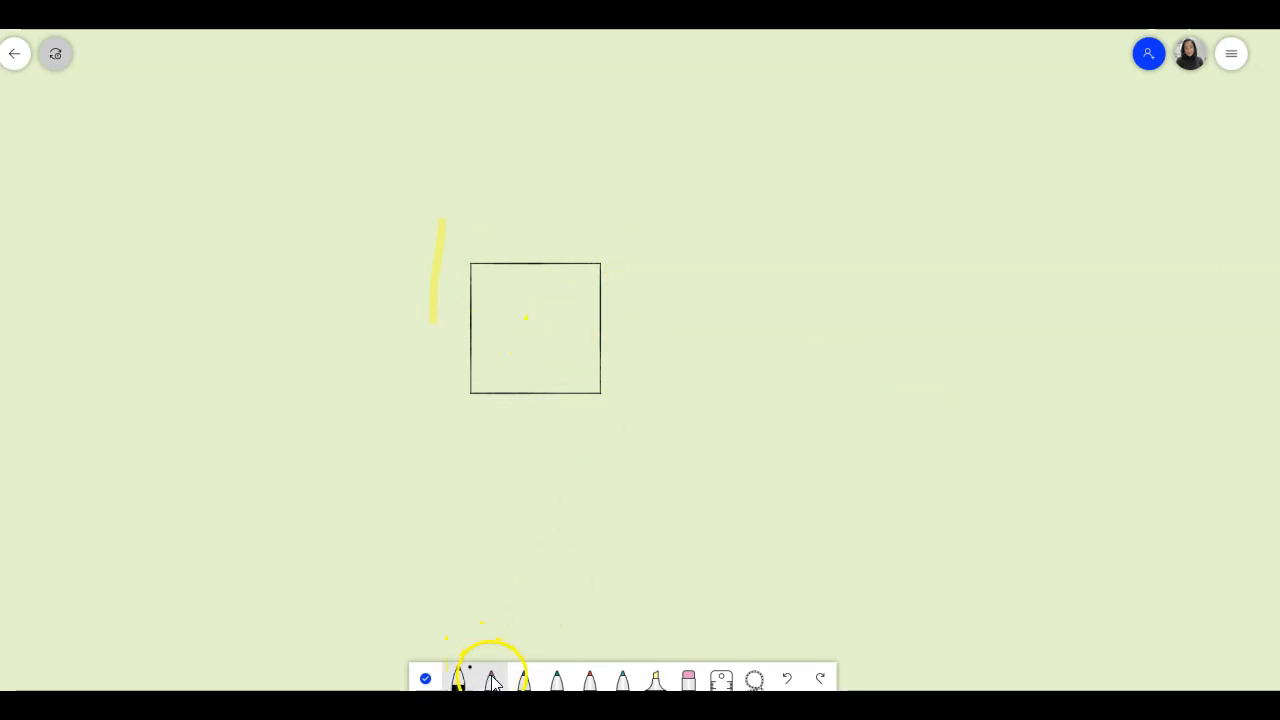
pyautogui.moveTo(412, 343)
pyautogui.mouseDown()
pyautogui.moveTo(443, 369)
pyautogui.moveTo(410, 345)
pyautogui.mouseUp()
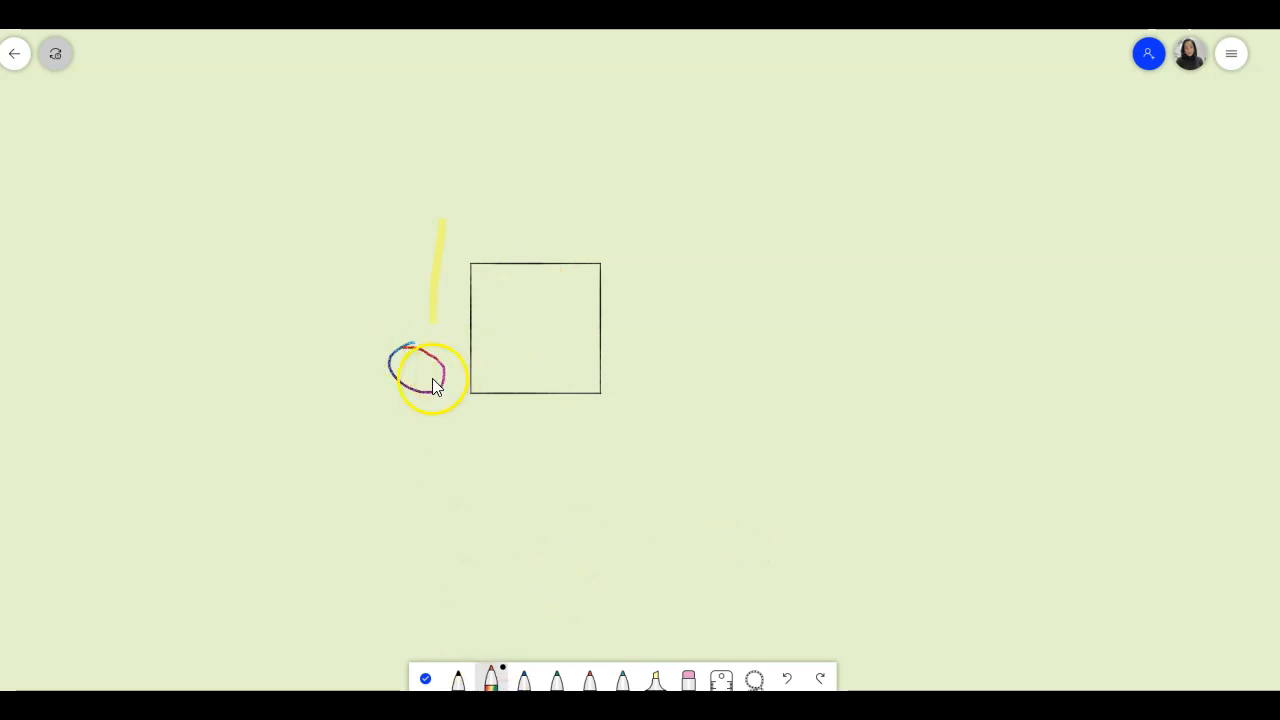
pyautogui.moveTo(653, 252); pyautogui.dragTo(758, 262)
pyautogui.moveTo(646, 262); pyautogui.dragTo(650, 262)
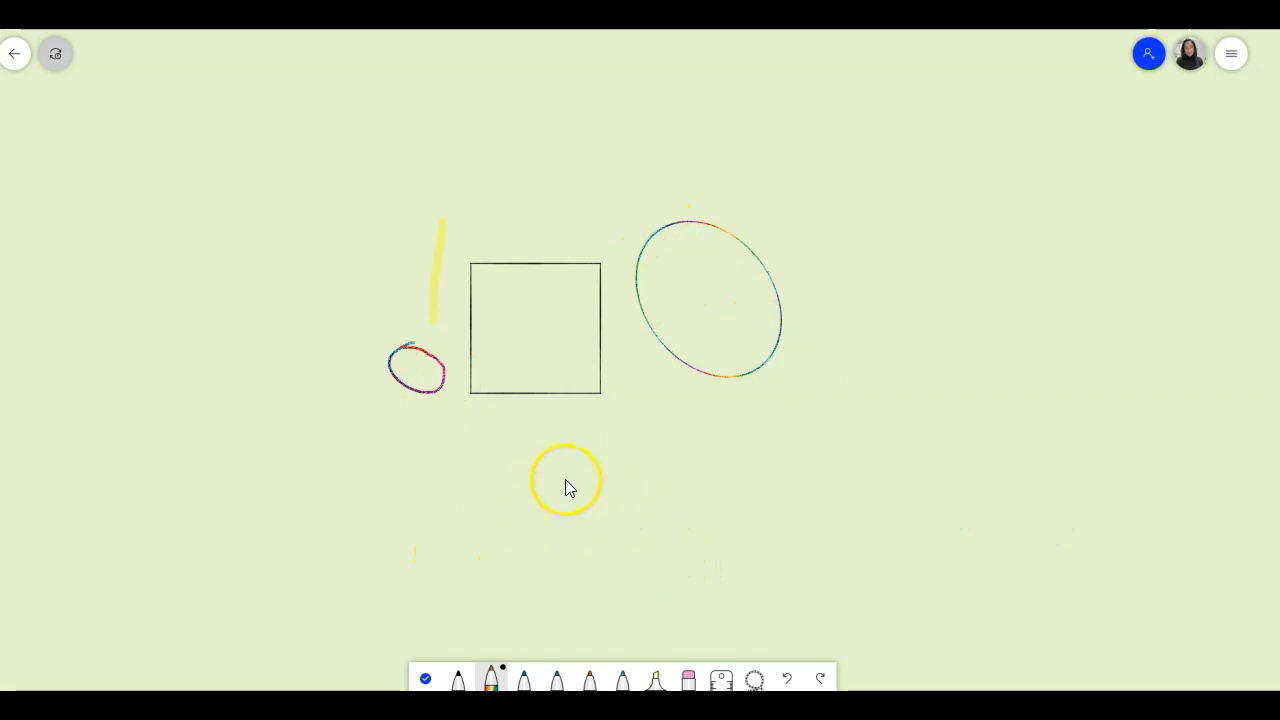
# Step: Draw a triangle below the square with the rainbow pen and a smaller triangle to its left with the black pen
pyautogui.moveTo(566, 445); pyautogui.dragTo(510, 543)
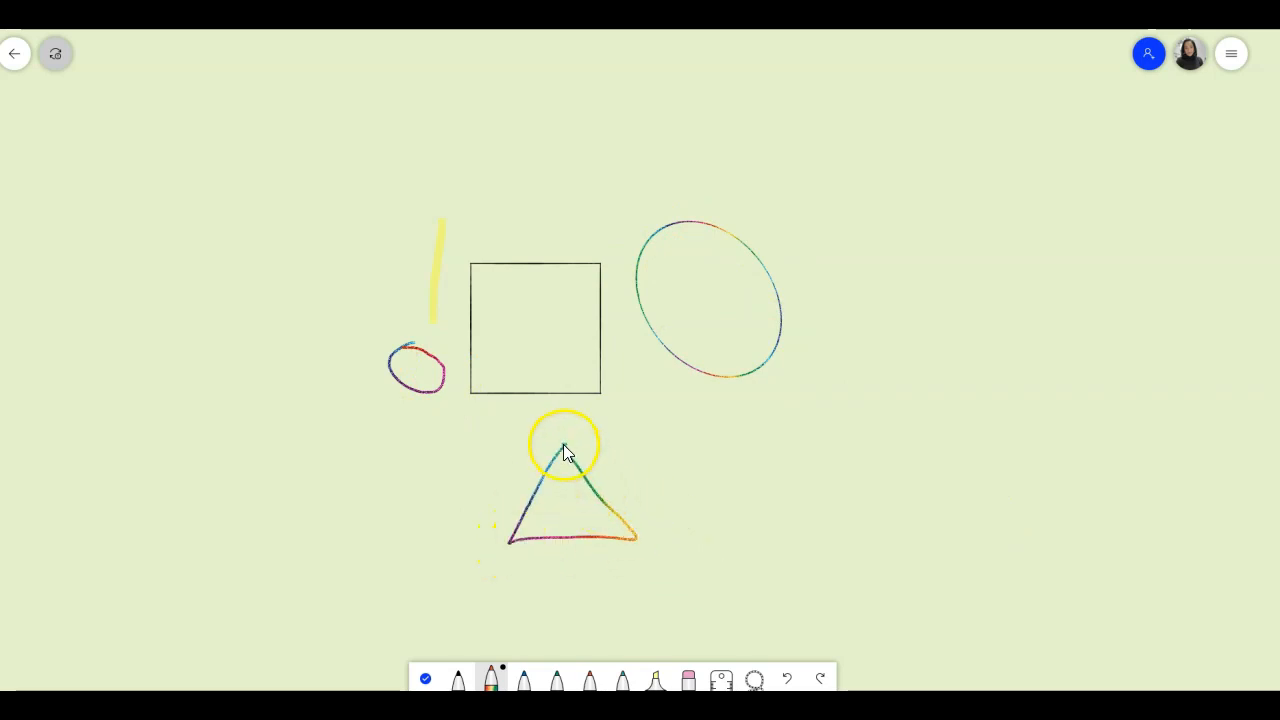
pyautogui.moveTo(565, 452); pyautogui.dragTo(566, 452)
pyautogui.click(458, 678)
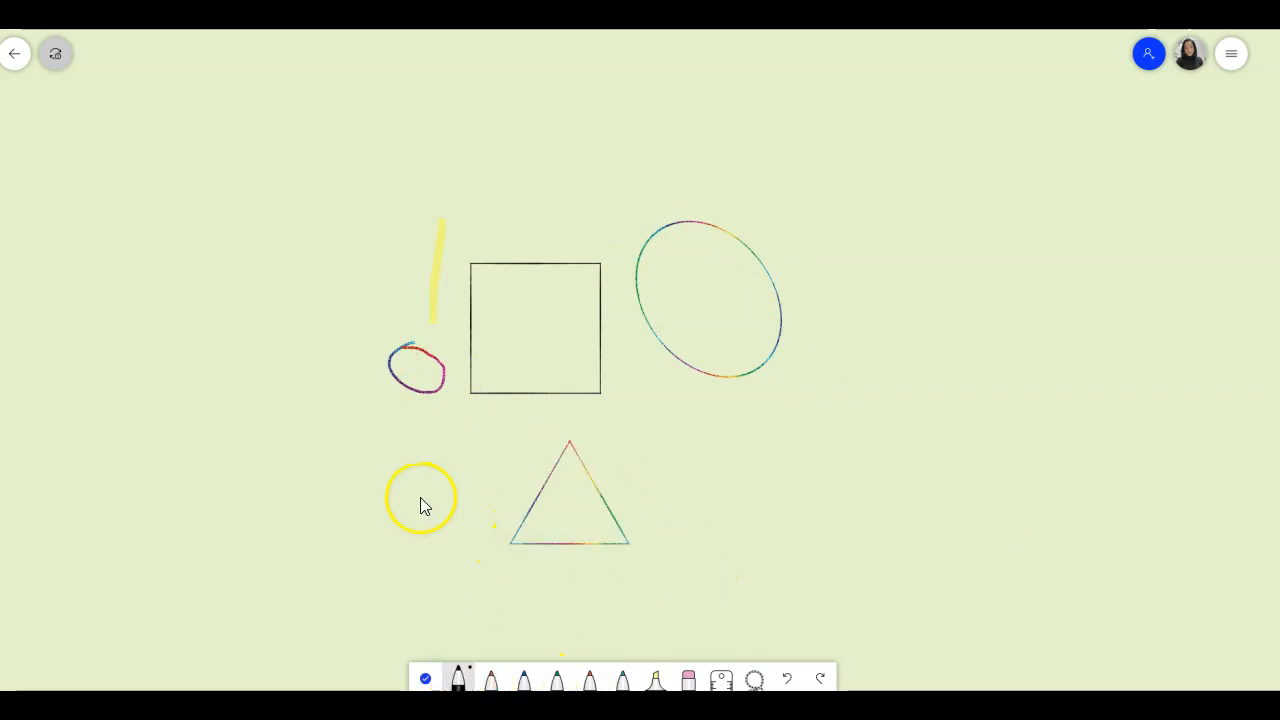
pyautogui.moveTo(345, 419); pyautogui.dragTo(297, 505)
pyautogui.moveTo(342, 425); pyautogui.dragTo(343, 425)
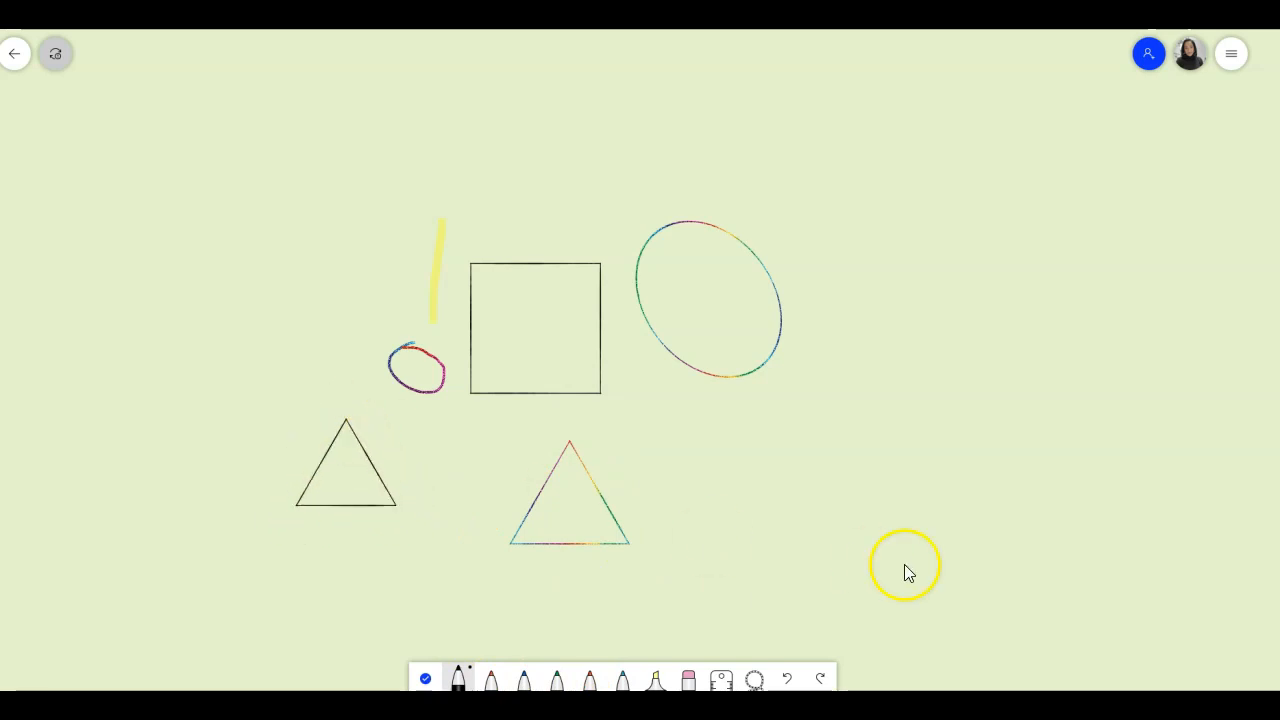
# Step: Review the Ink to table setting and find an empty area of the canvas for drawing with the pen
pyautogui.click(1231, 55)
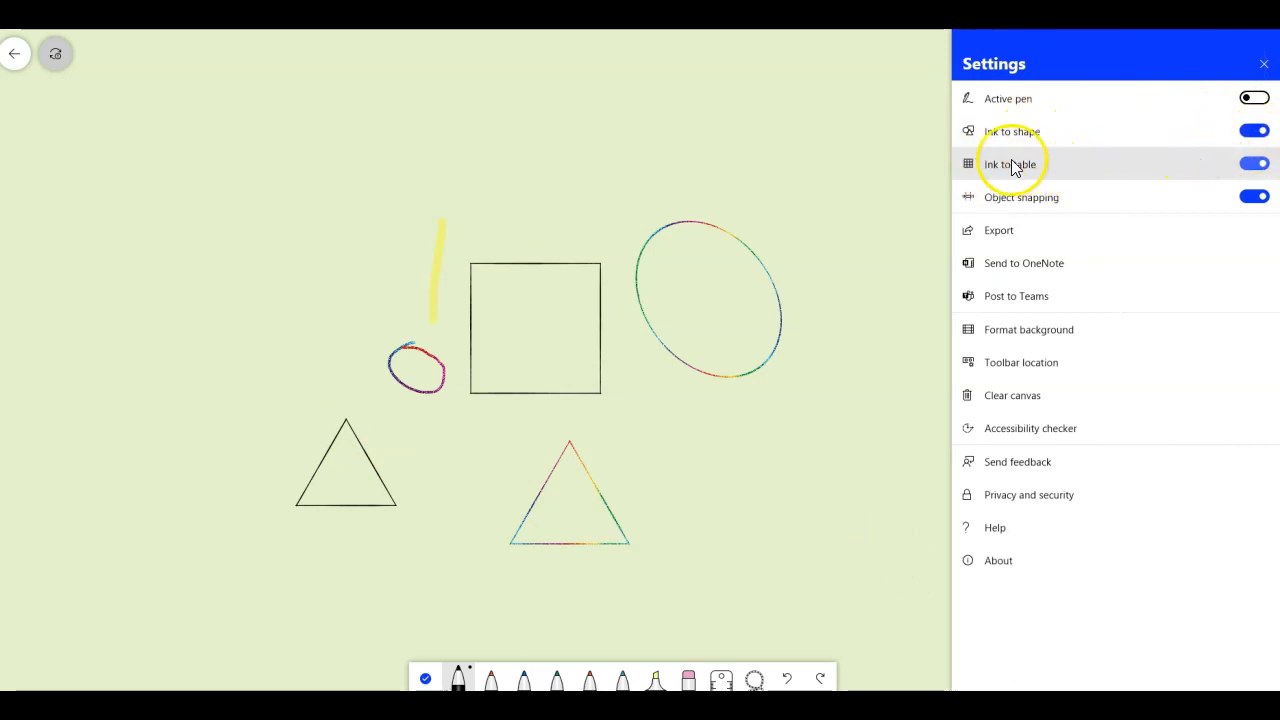
pyautogui.scroll(2, 610, 300)
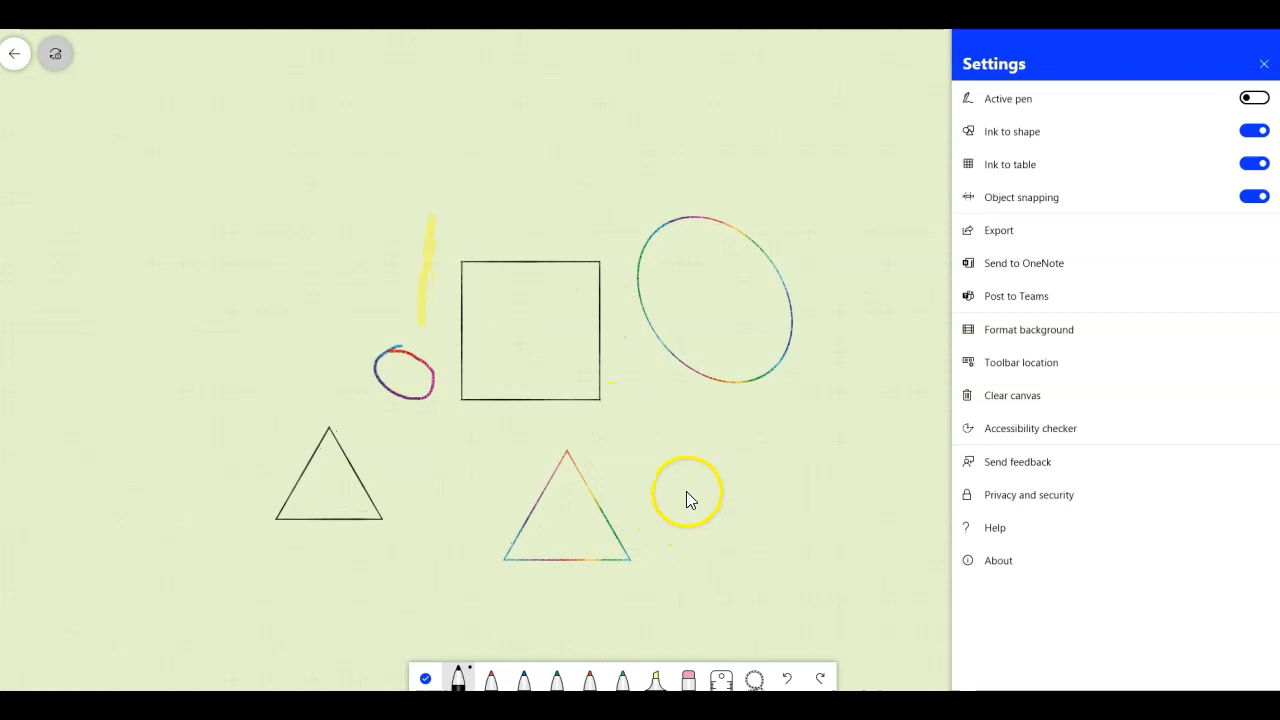
pyautogui.scroll(2, 686, 491)
pyautogui.scroll(3, 667, 463)
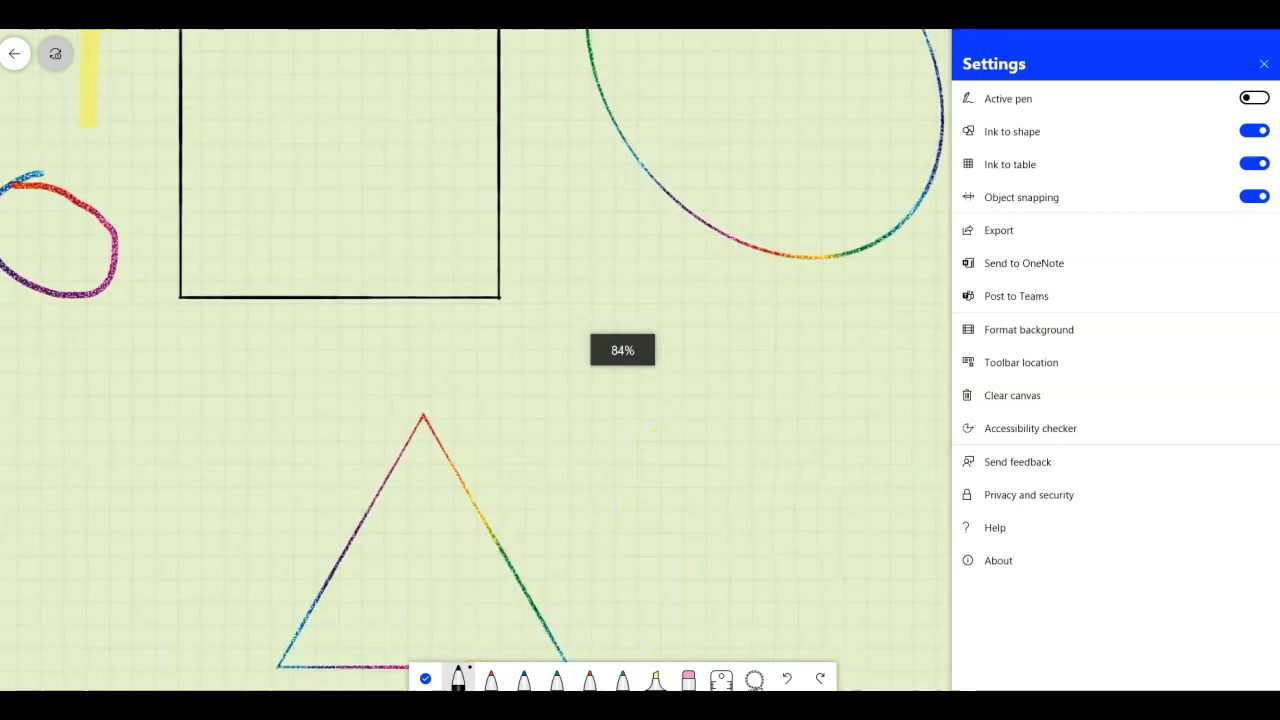
pyautogui.moveTo(629, 476); pyautogui.dragTo(468, 466)
pyautogui.click(425, 679)
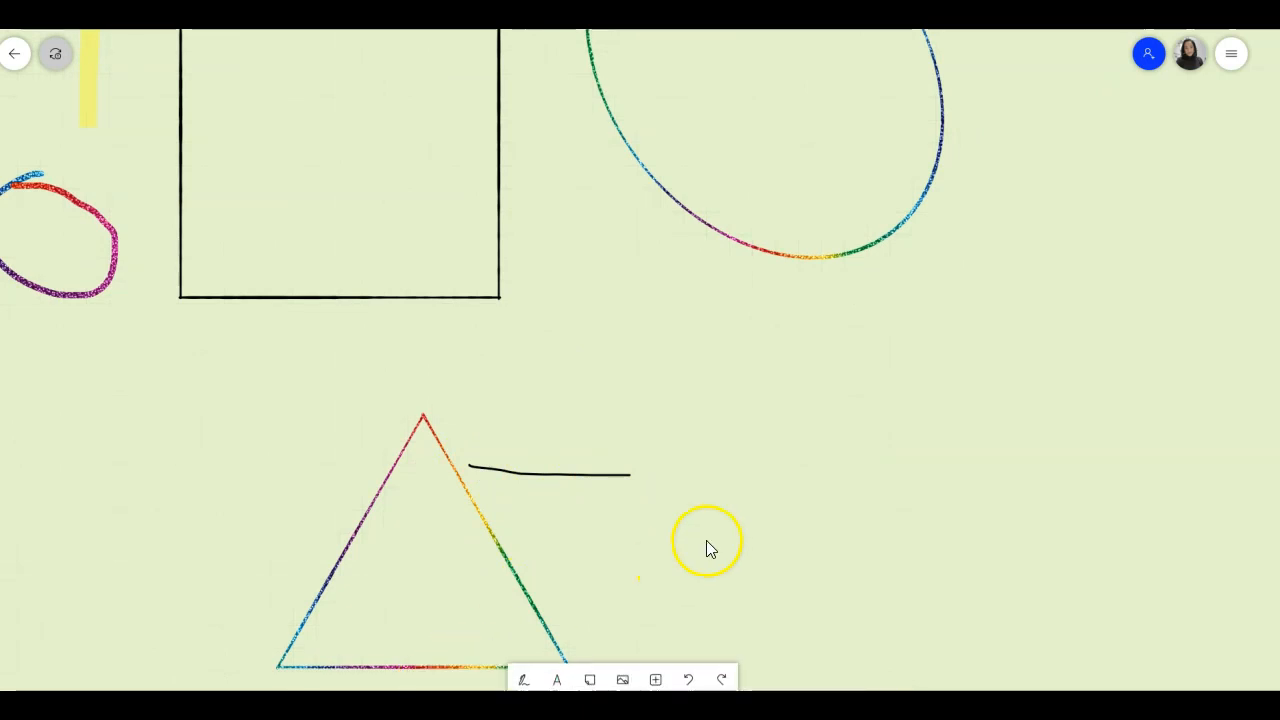
pyautogui.moveTo(894, 484); pyautogui.dragTo(545, 448)
pyautogui.moveTo(767, 418); pyautogui.dragTo(517, 434)
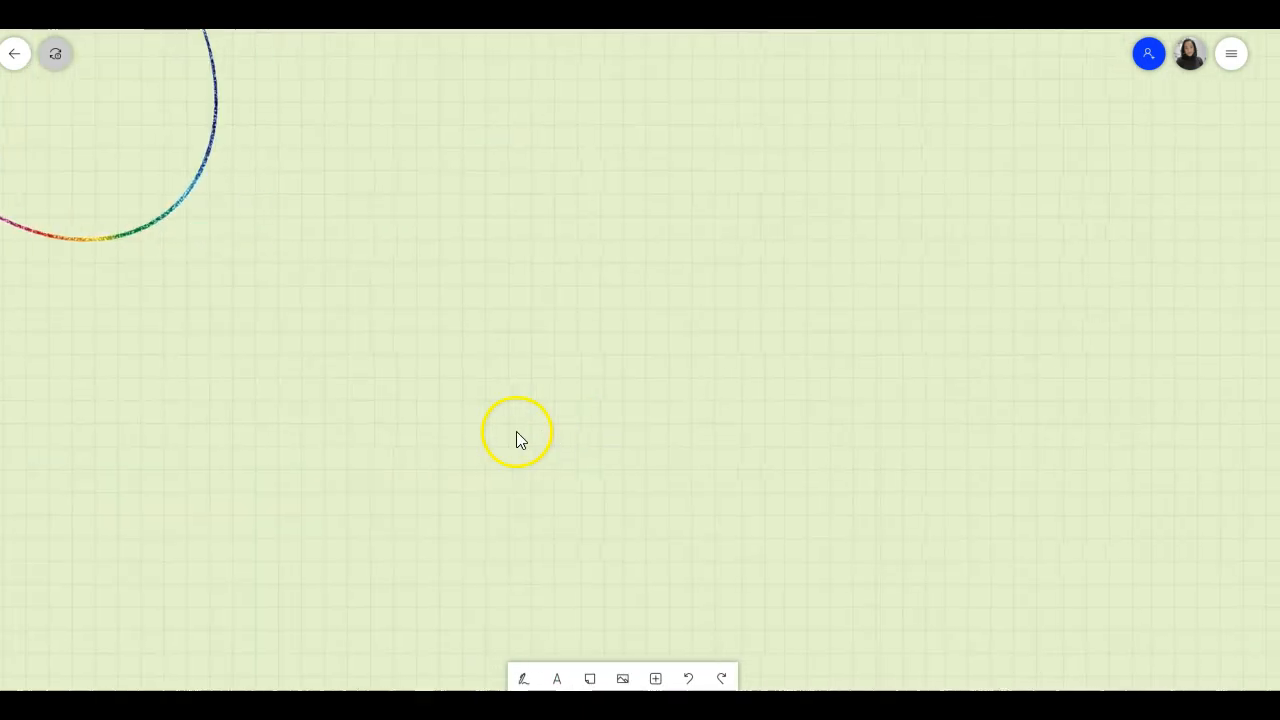
pyautogui.moveTo(754, 426); pyautogui.dragTo(624, 432)
pyautogui.click(530, 680)
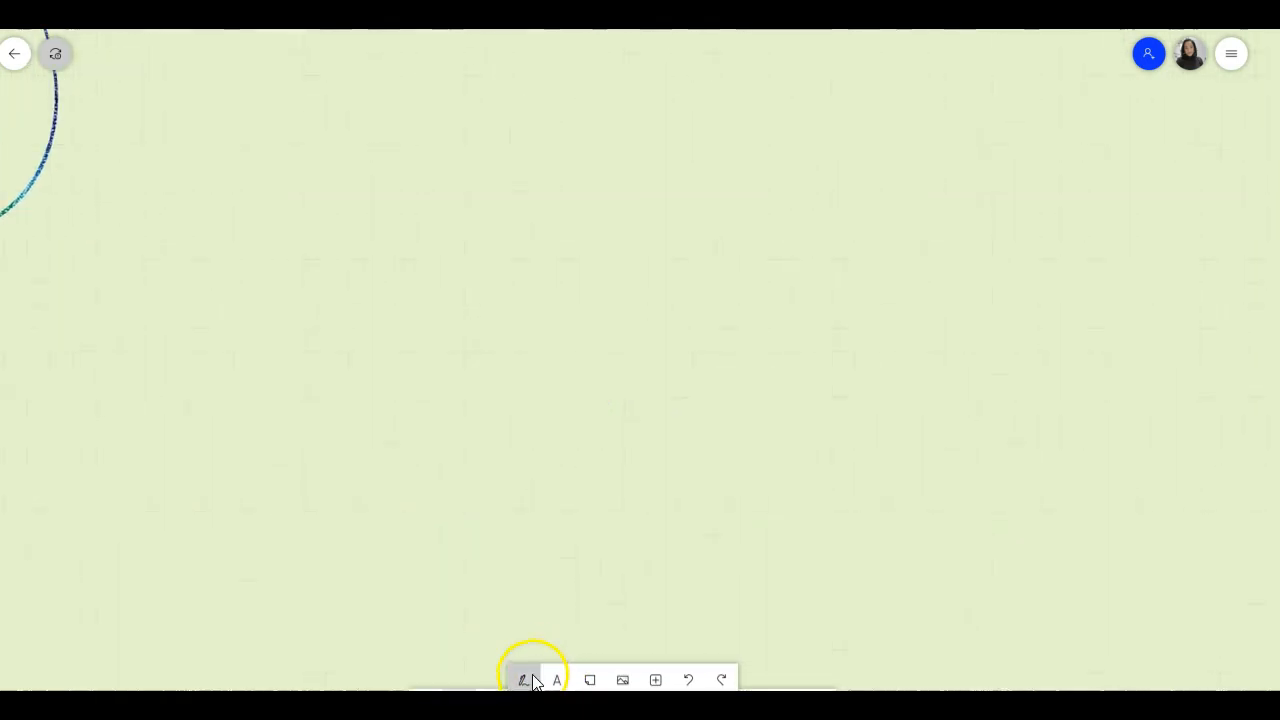
# Step: Draw a square with the black pen in the empty area and divide it with a horizontal line to make a table
pyautogui.click(1231, 53)
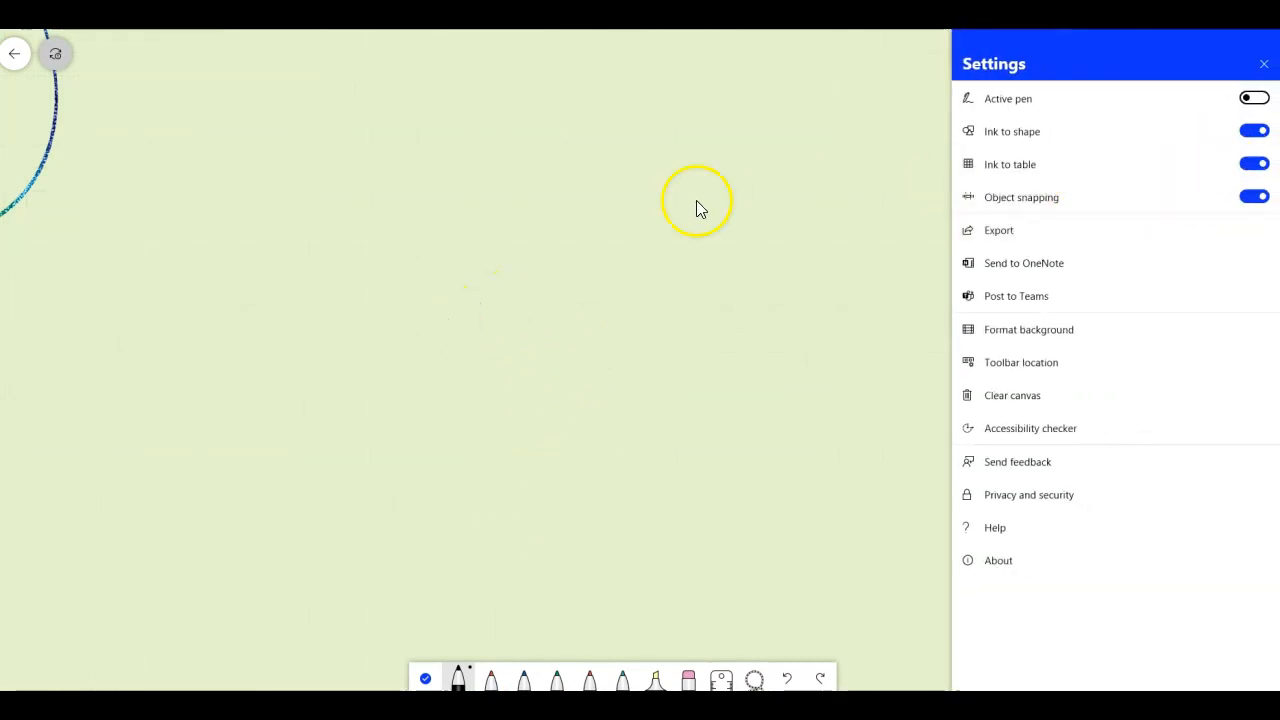
pyautogui.click(252, 185)
pyautogui.moveTo(255, 183)
pyautogui.mouseDown()
pyautogui.moveTo(257, 449)
pyautogui.moveTo(474, 458)
pyautogui.moveTo(429, 198)
pyautogui.moveTo(258, 193)
pyautogui.mouseUp()
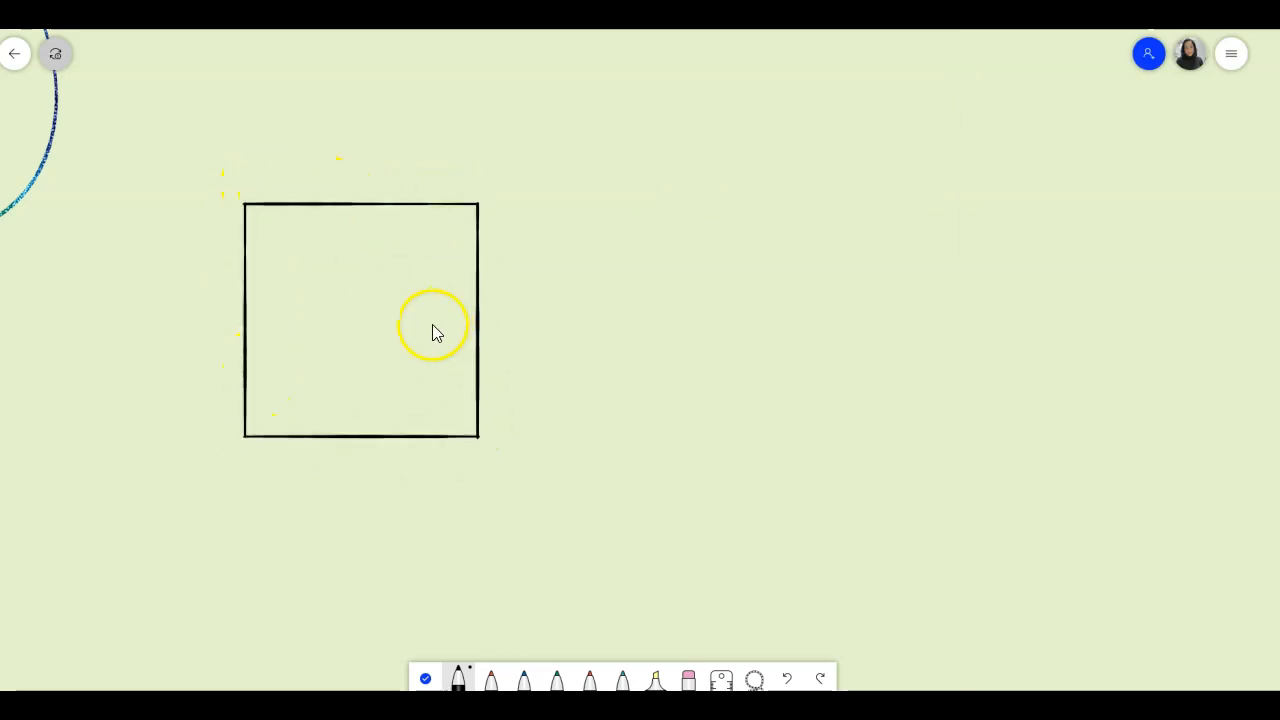
pyautogui.moveTo(247, 257); pyautogui.dragTo(467, 259)
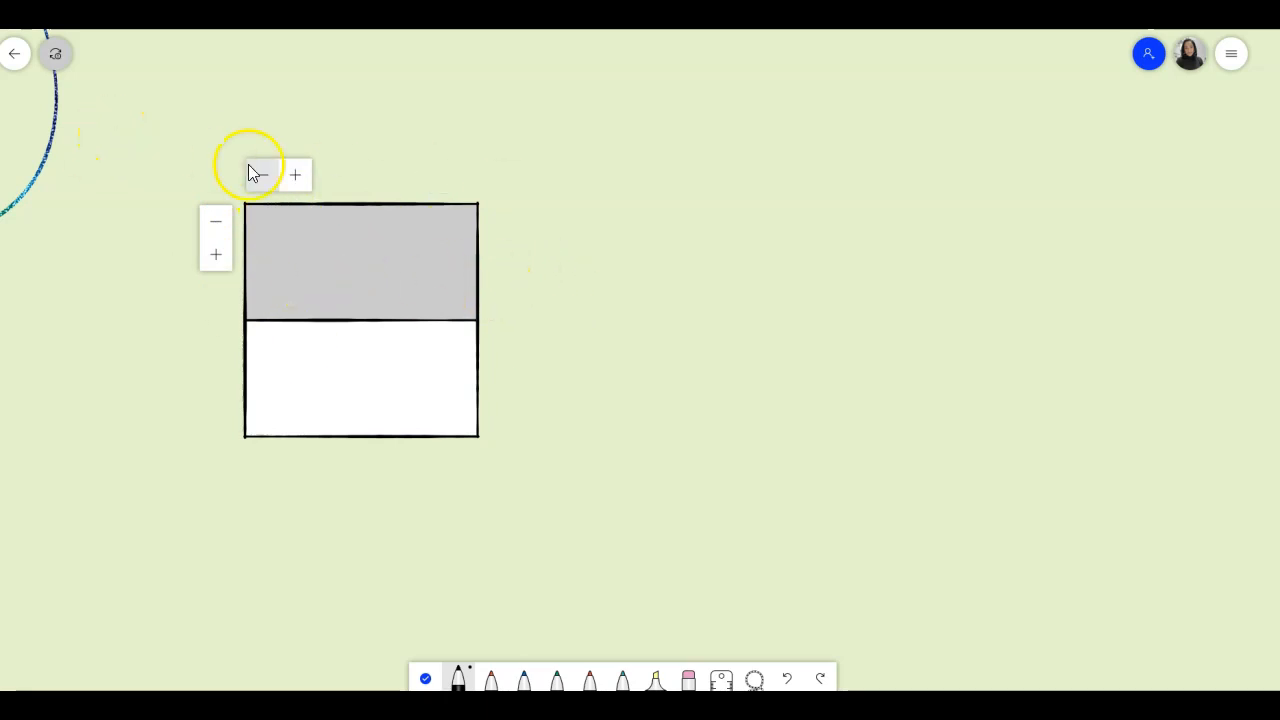
# Step: Add two columns and two rows to the table to make it three columns by four rows
pyautogui.click(296, 176)
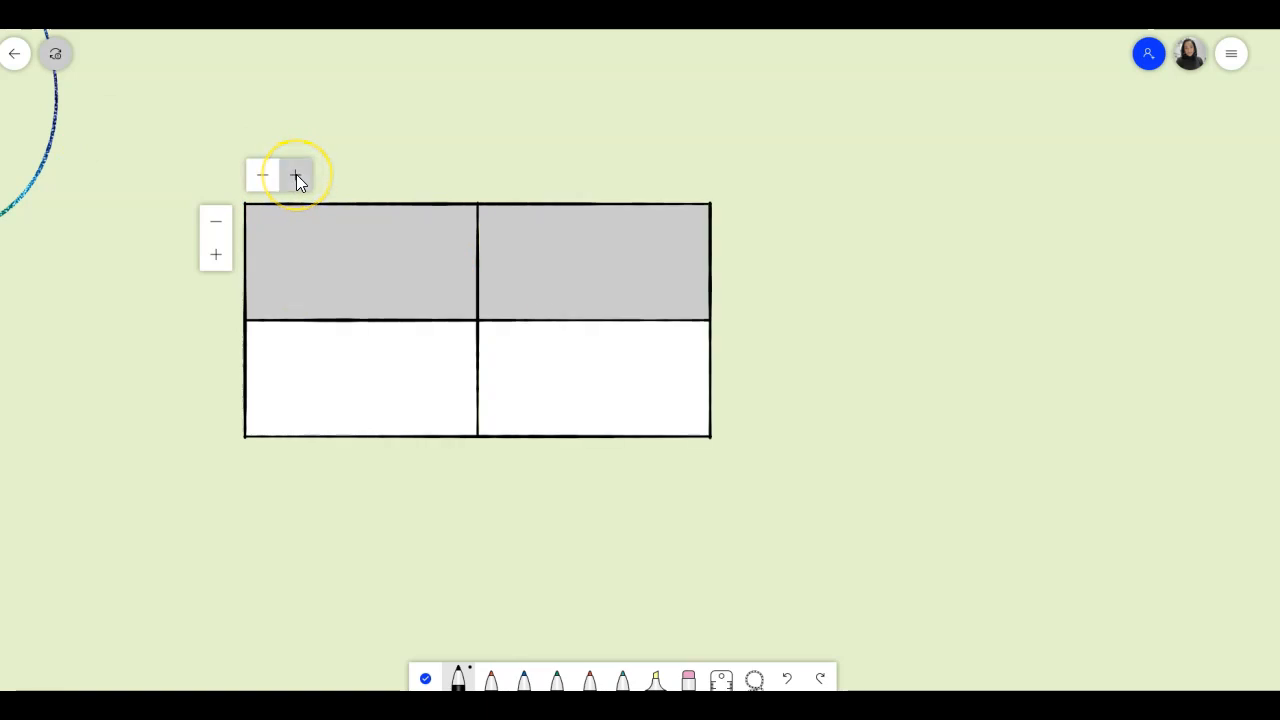
pyautogui.click(296, 176)
pyautogui.click(215, 256)
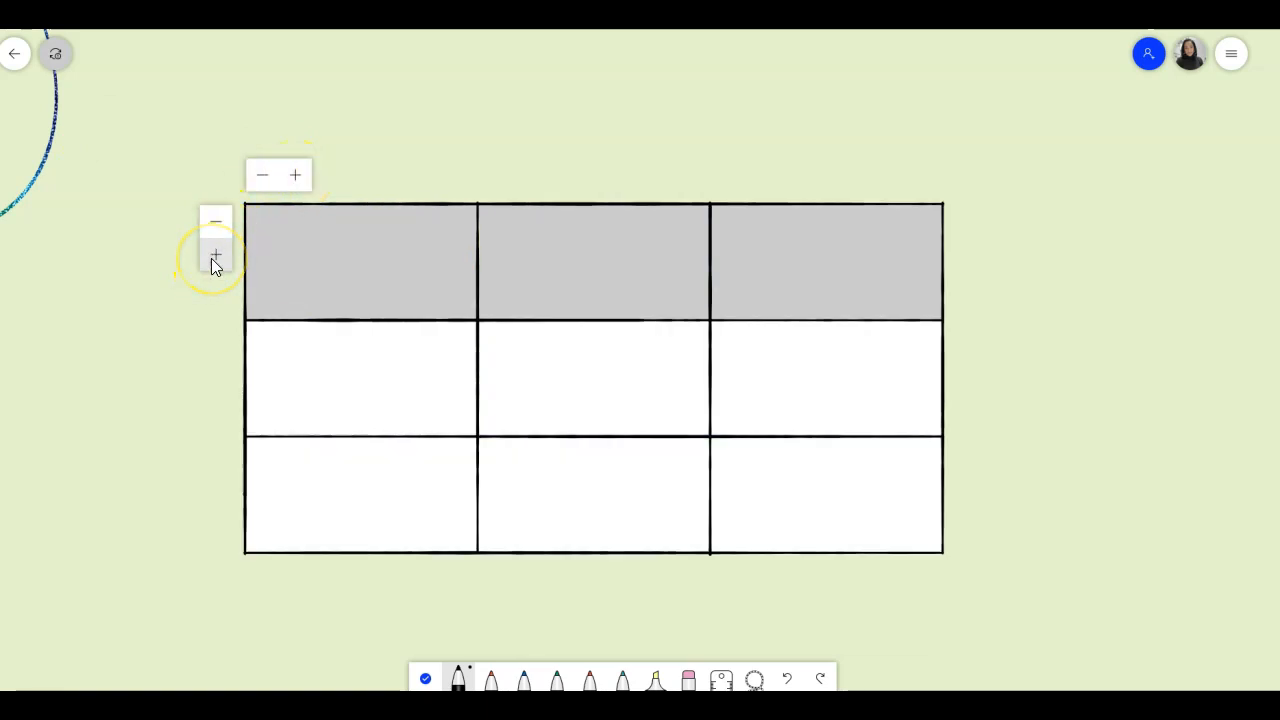
pyautogui.click(215, 256)
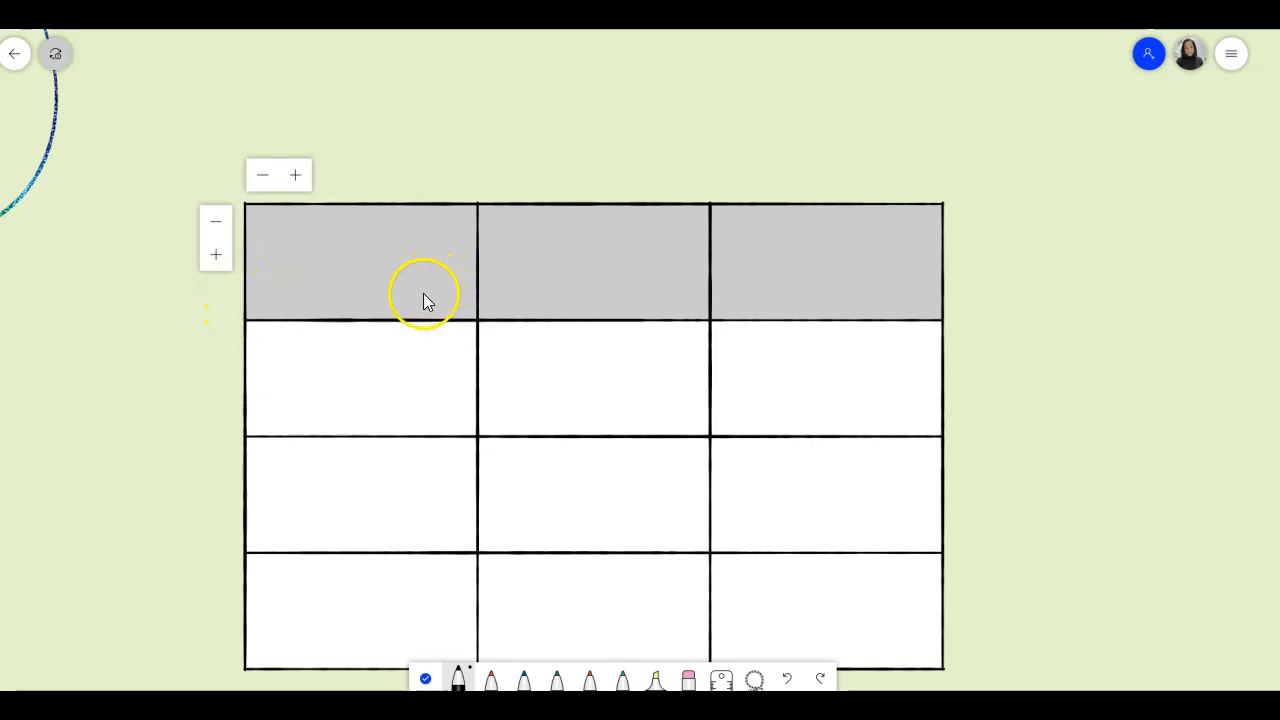
# Step: Remove one column and two rows from the table to make it two columns by two rows
pyautogui.click(262, 176)
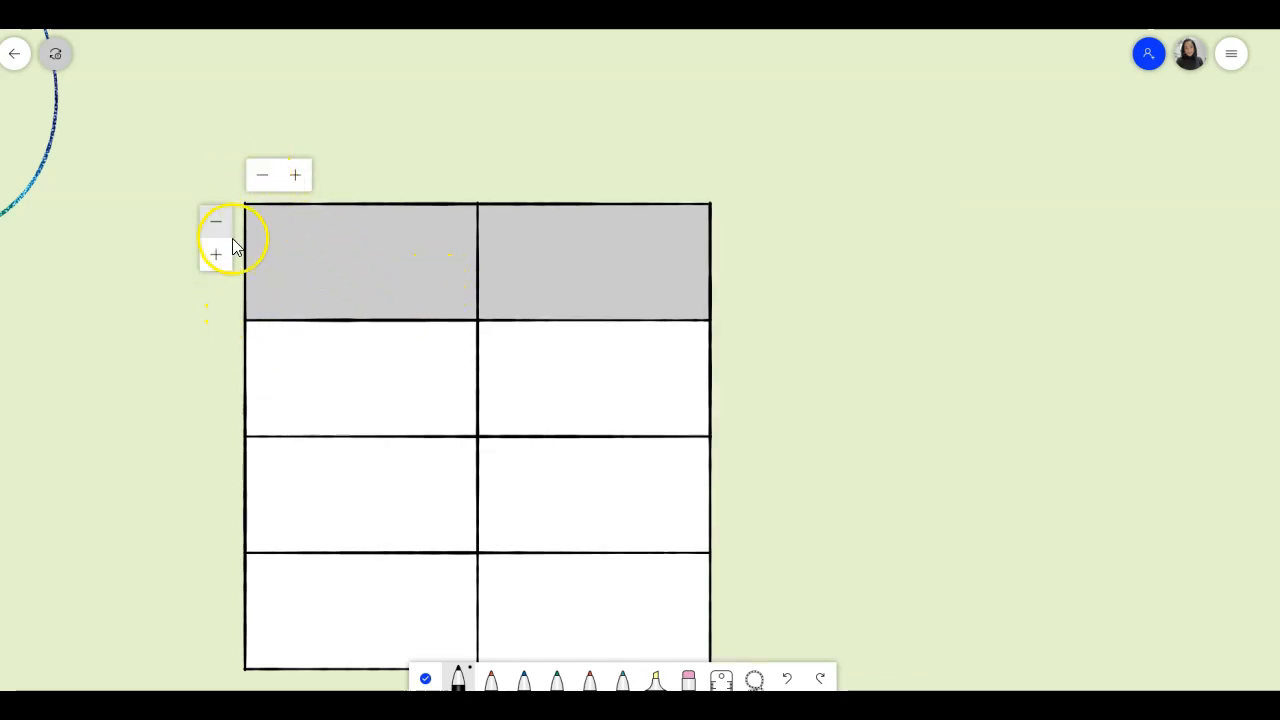
pyautogui.click(219, 224)
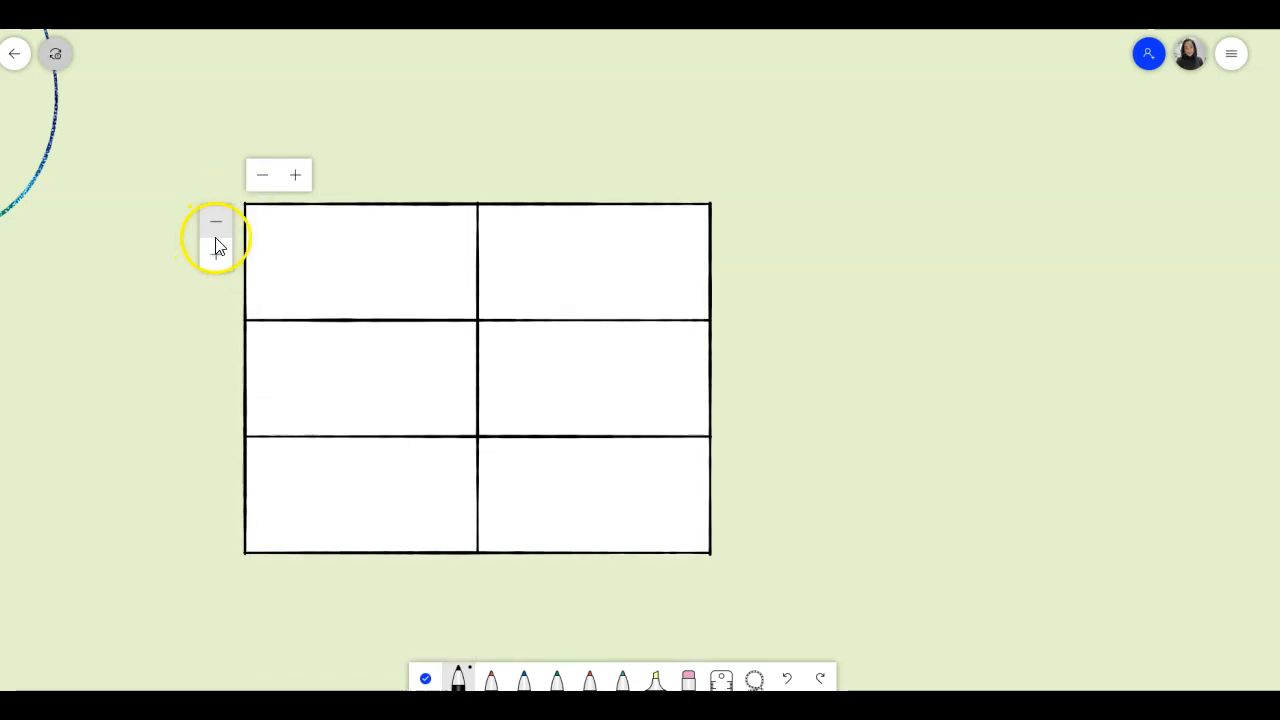
pyautogui.click(219, 226)
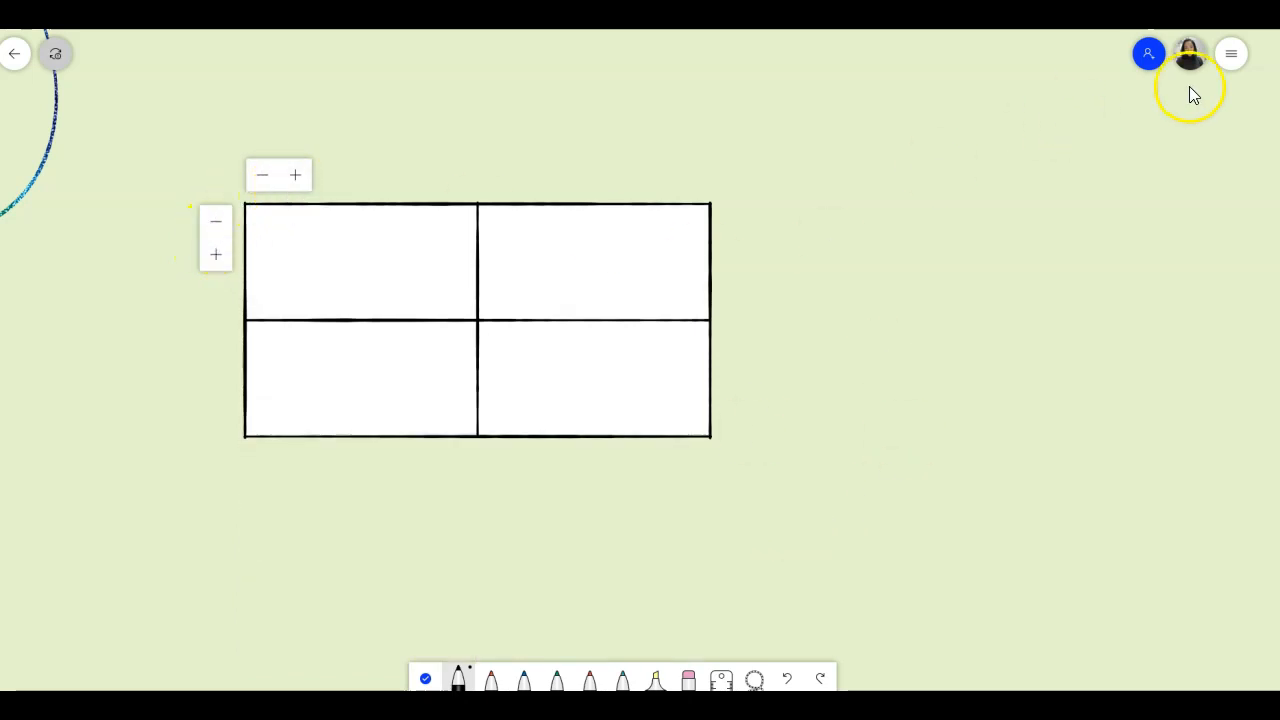
# Step: Leave inking mode and open the whiteboard settings to review the Object snapping option
pyautogui.moveTo(972, 304); pyautogui.dragTo(897, 318)
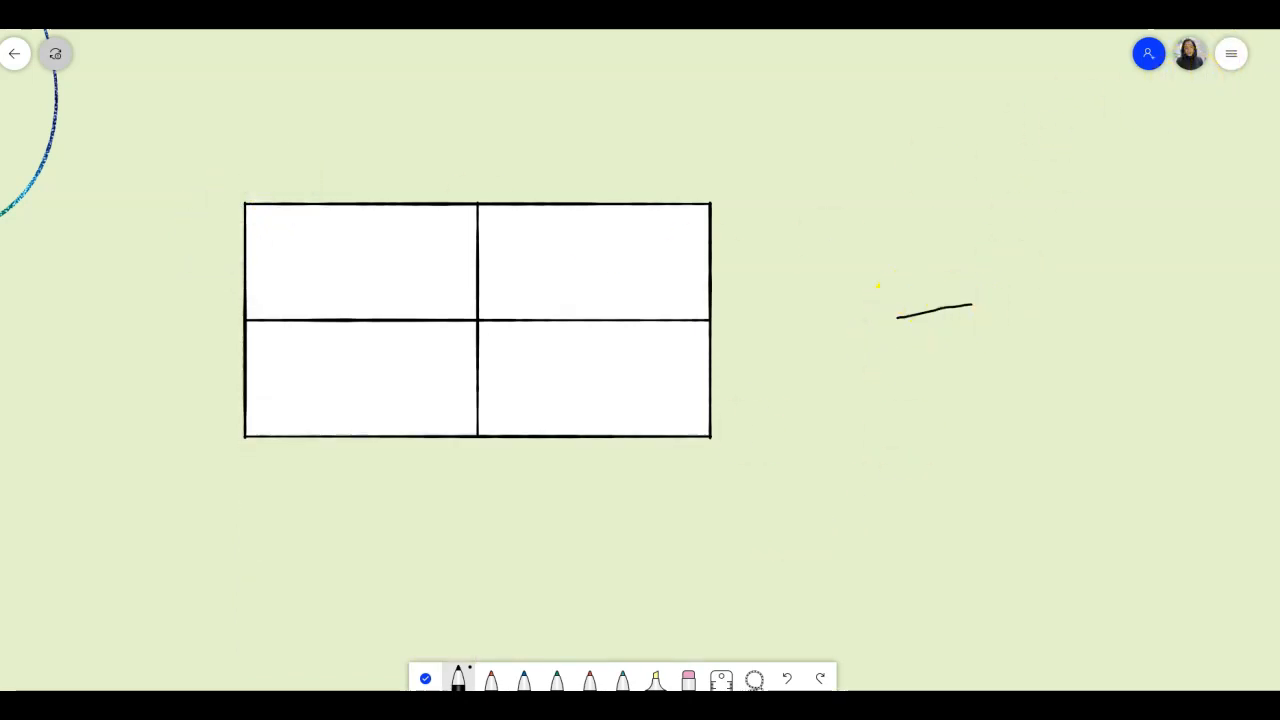
pyautogui.click(425, 680)
pyautogui.moveTo(1003, 343); pyautogui.dragTo(421, 370)
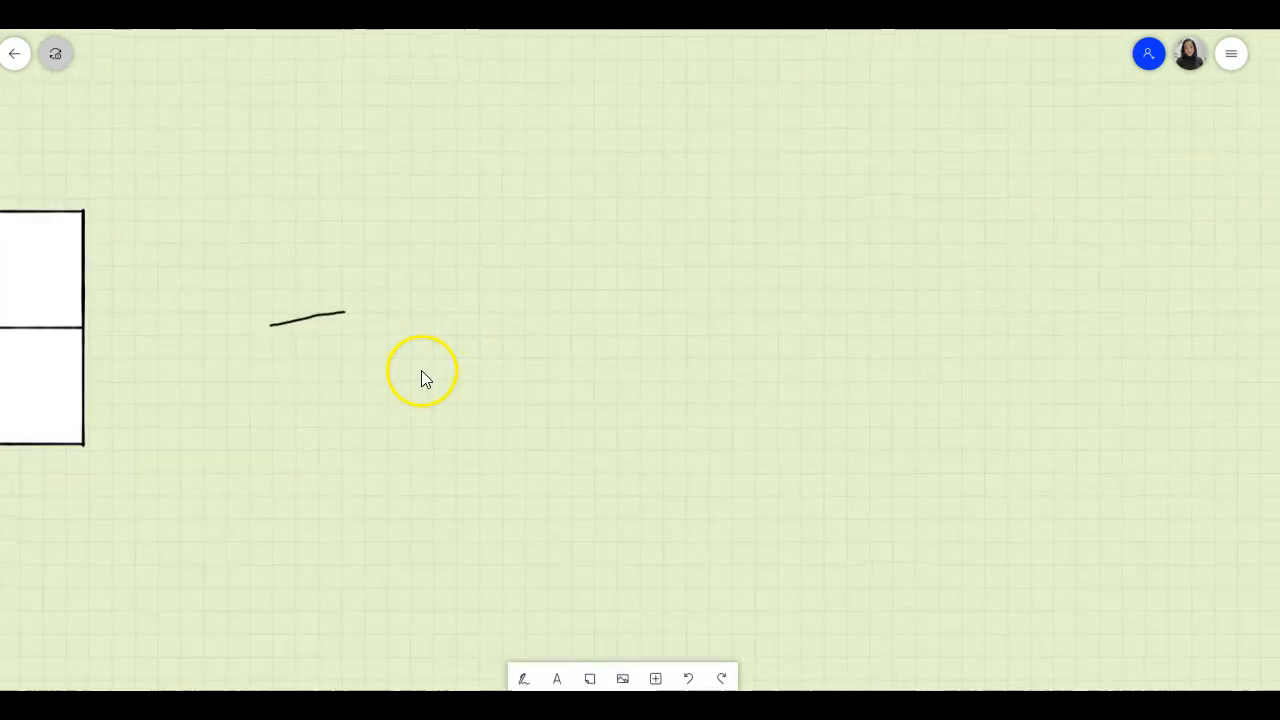
pyautogui.click(1231, 54)
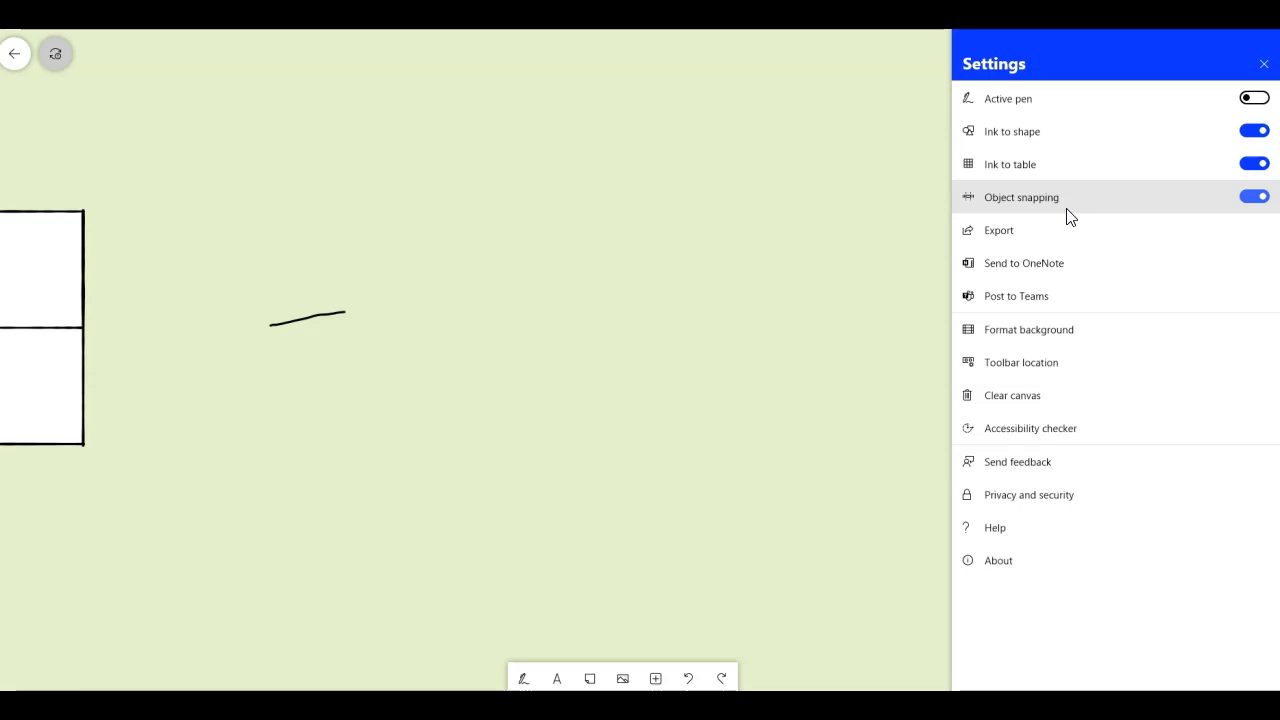
# Step: Review the image formats available for exporting the whiteboard and return to the settings
pyautogui.click(1008, 231)
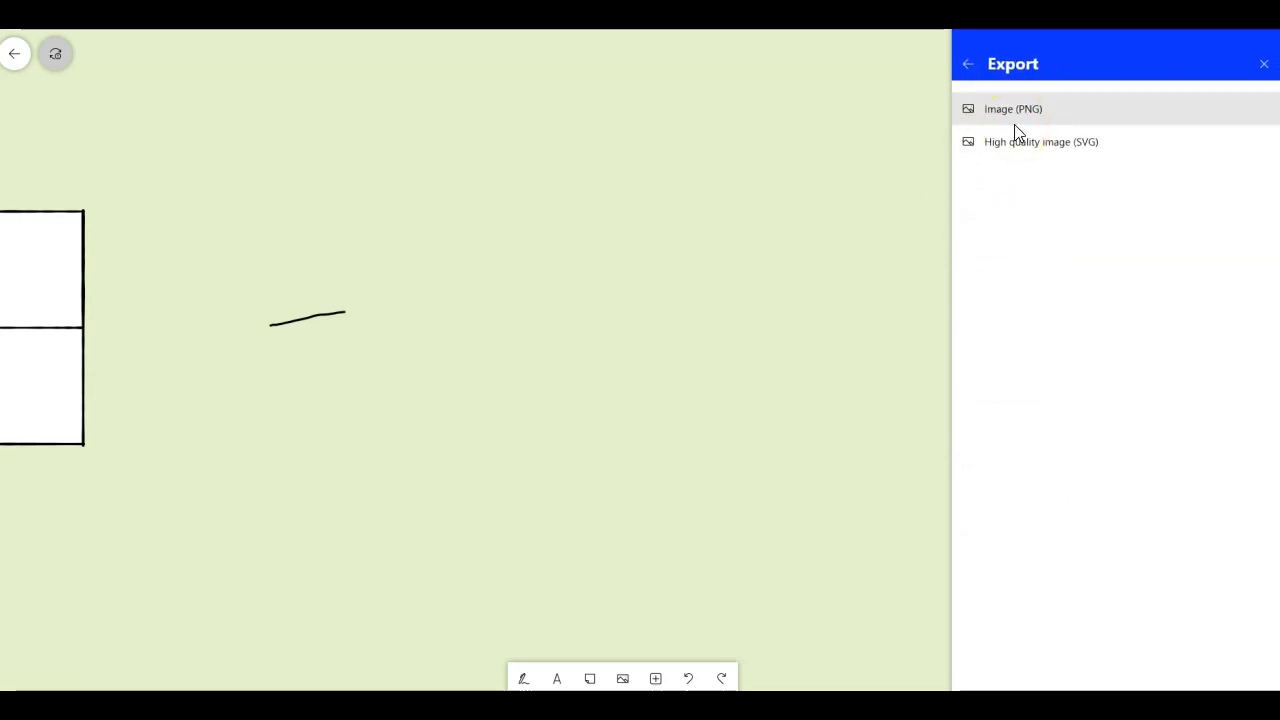
pyautogui.click(967, 66)
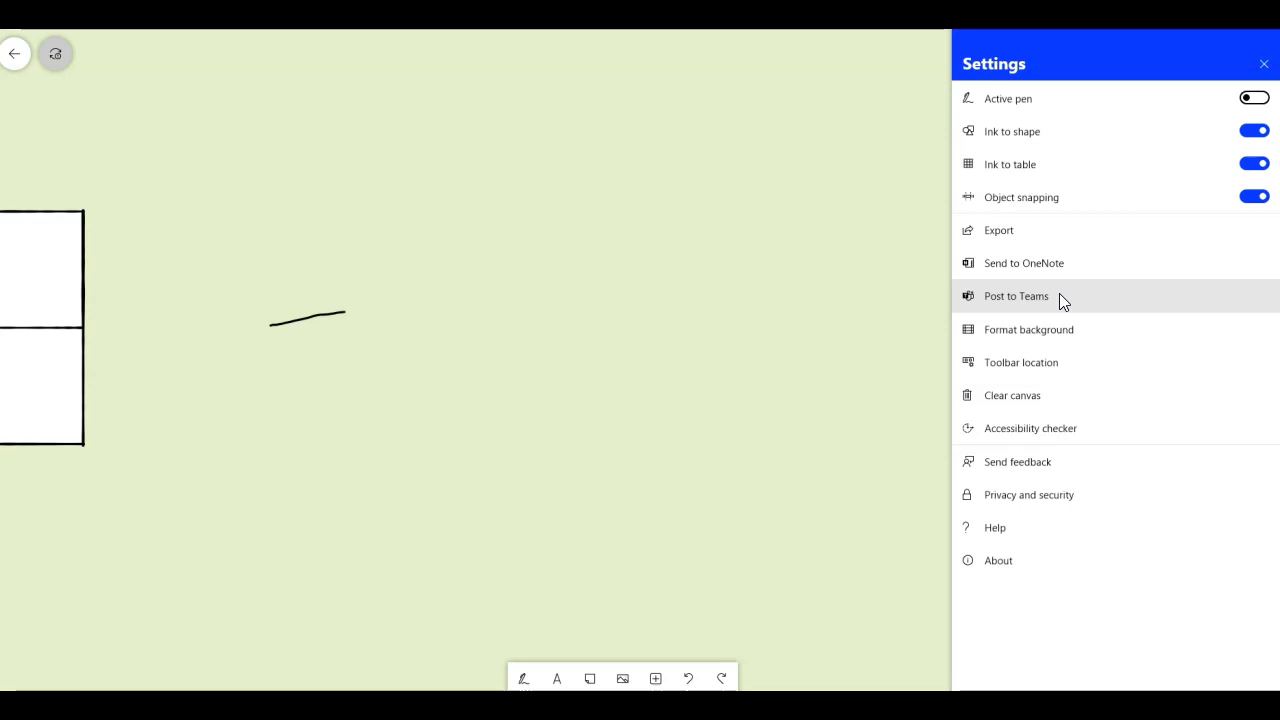
# Step: Open the background formatting options and try white, light blue, purple and pink as the board color
pyautogui.click(1040, 333)
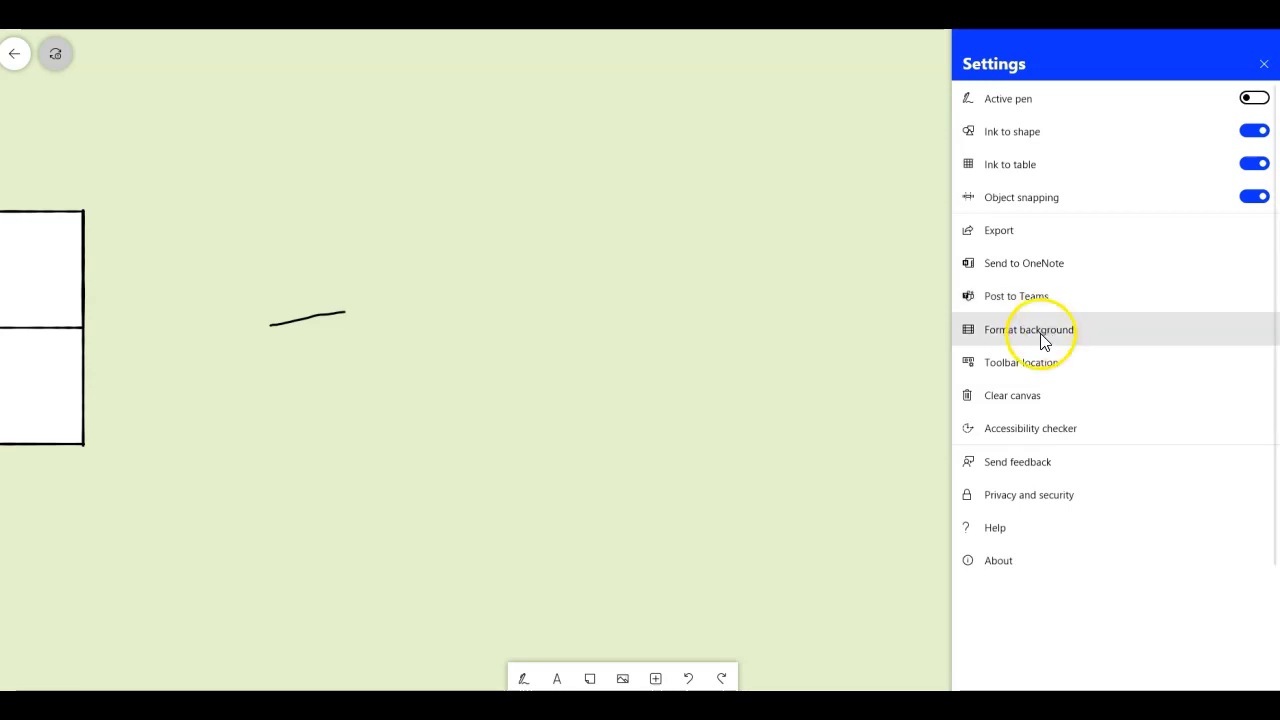
pyautogui.click(990, 170)
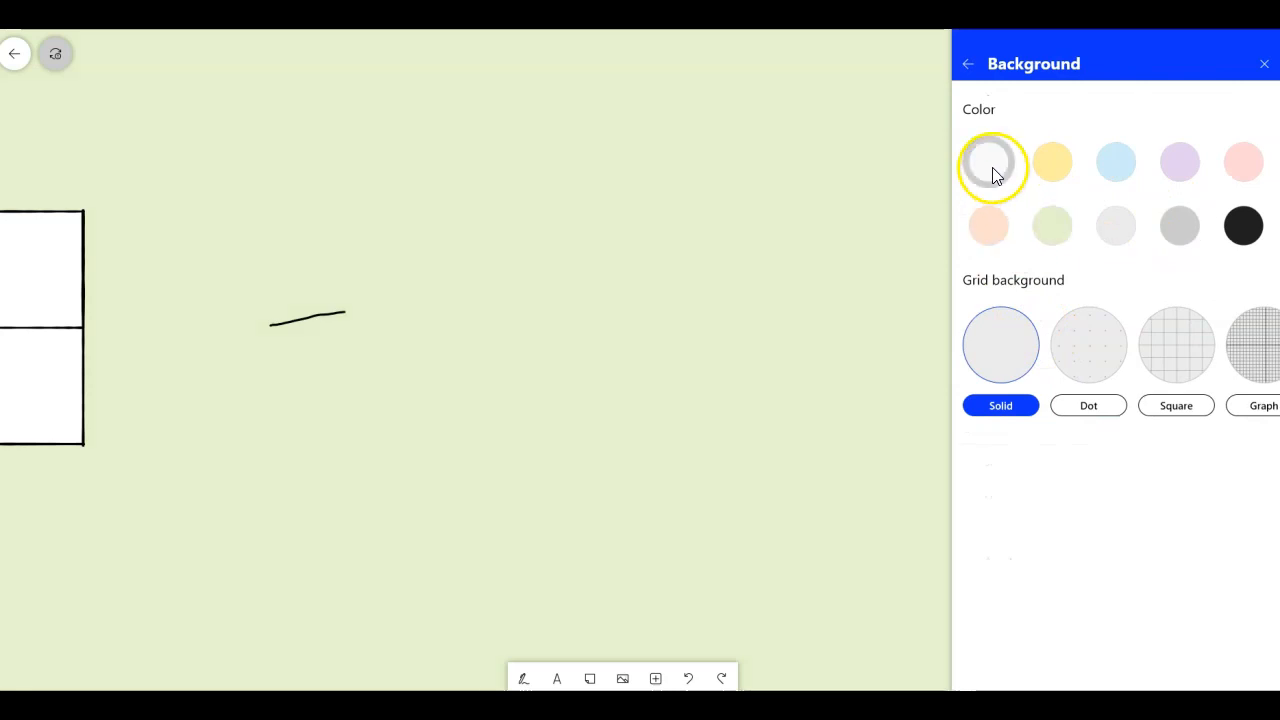
pyautogui.click(1111, 164)
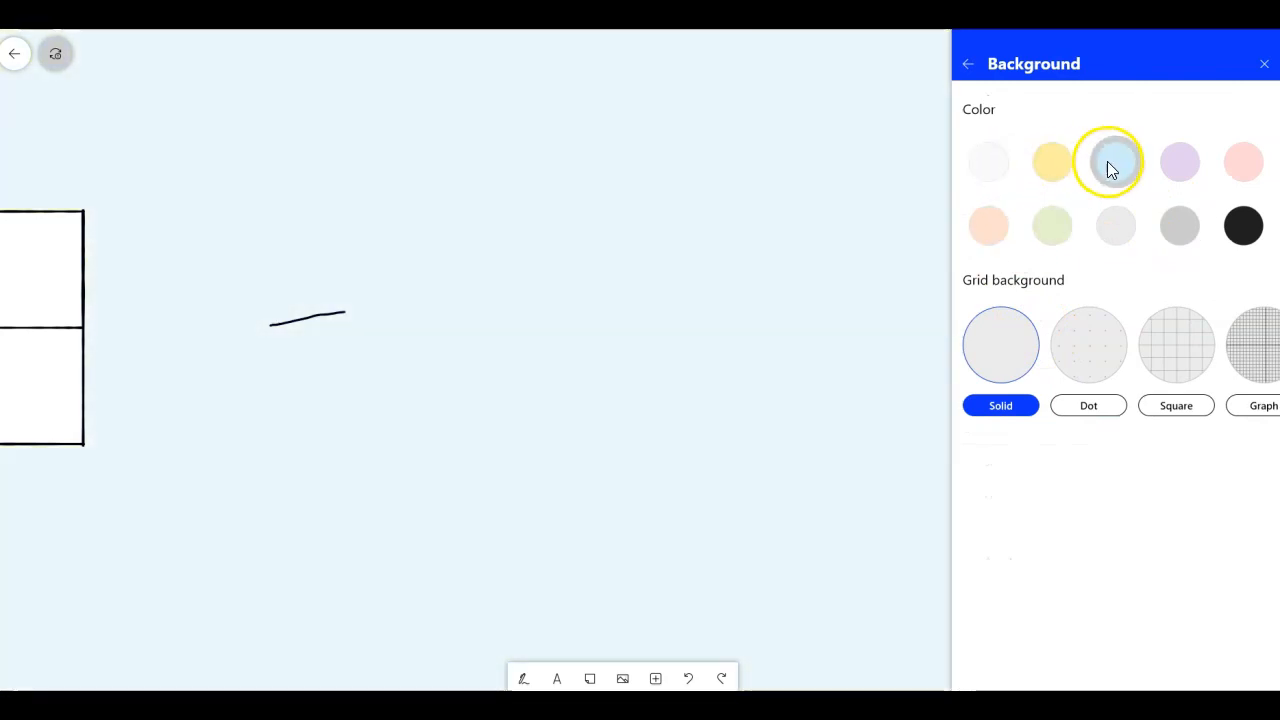
pyautogui.click(1190, 178)
pyautogui.click(1260, 175)
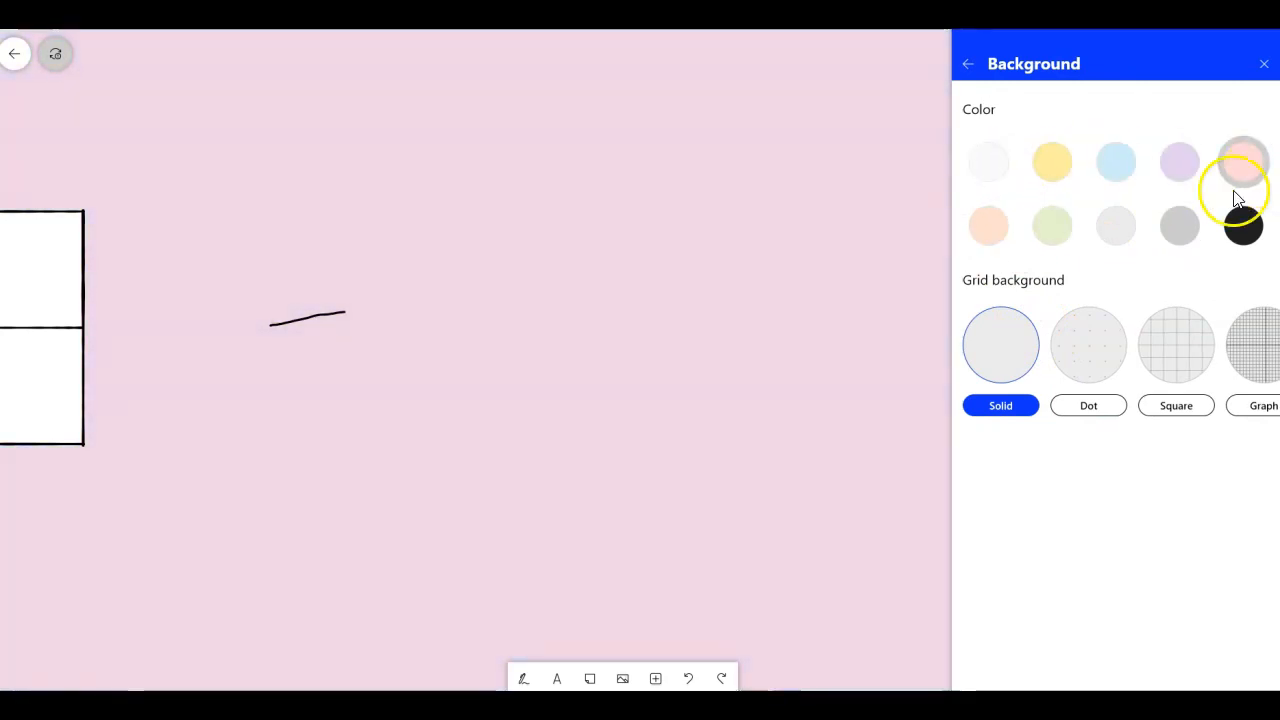
# Step: Try the Dot, Square, Hybrid and ruled-line grid patterns on the pink board background
pyautogui.click(1082, 352)
pyautogui.click(1174, 344)
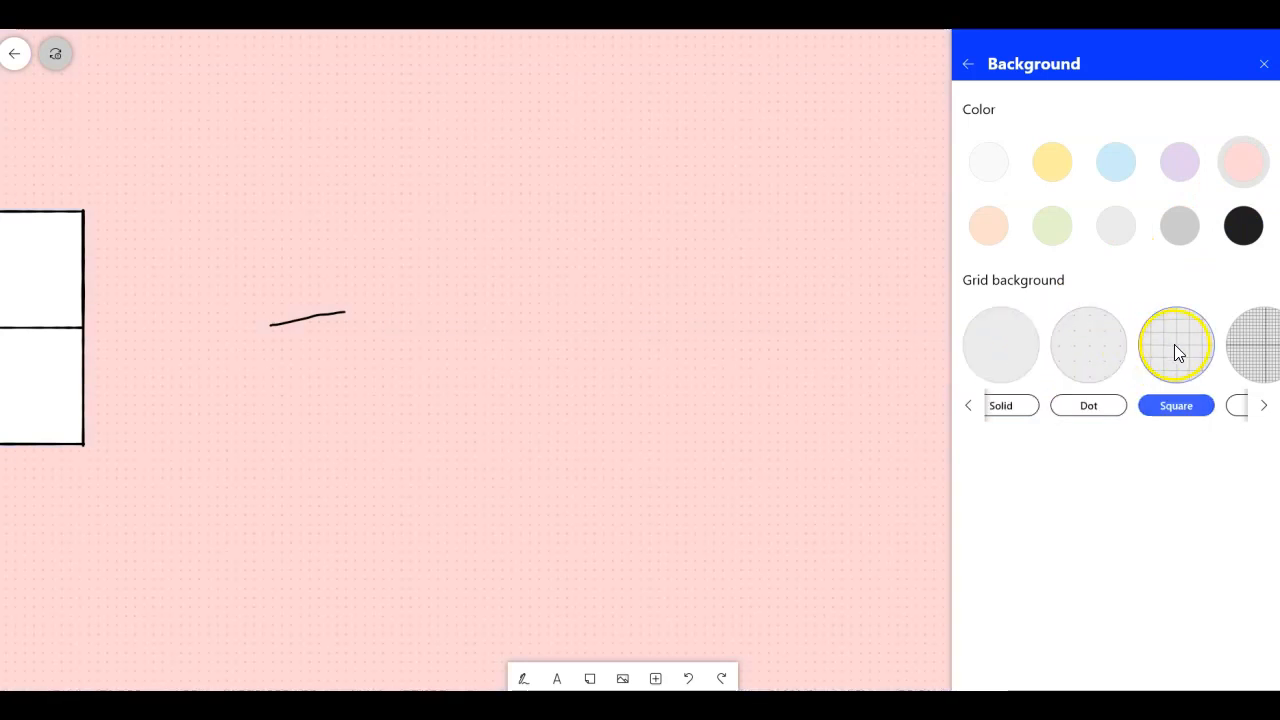
pyautogui.click(1212, 402)
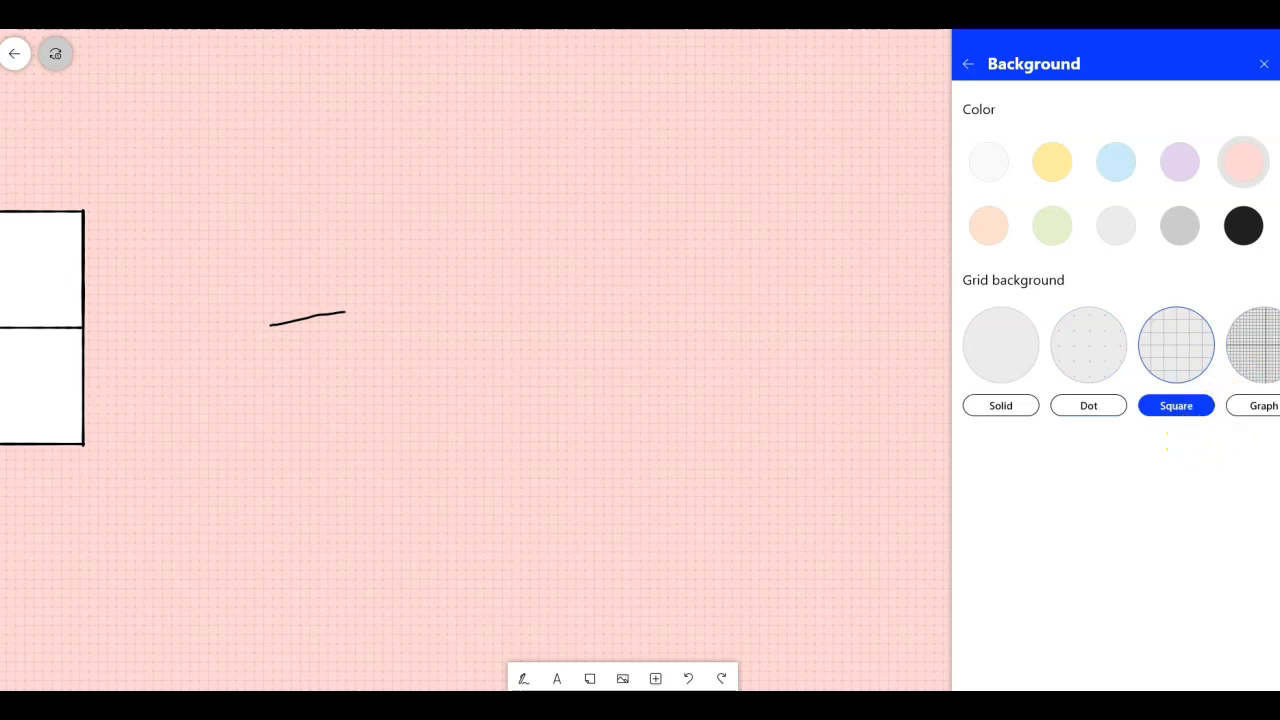
pyautogui.click(1265, 408)
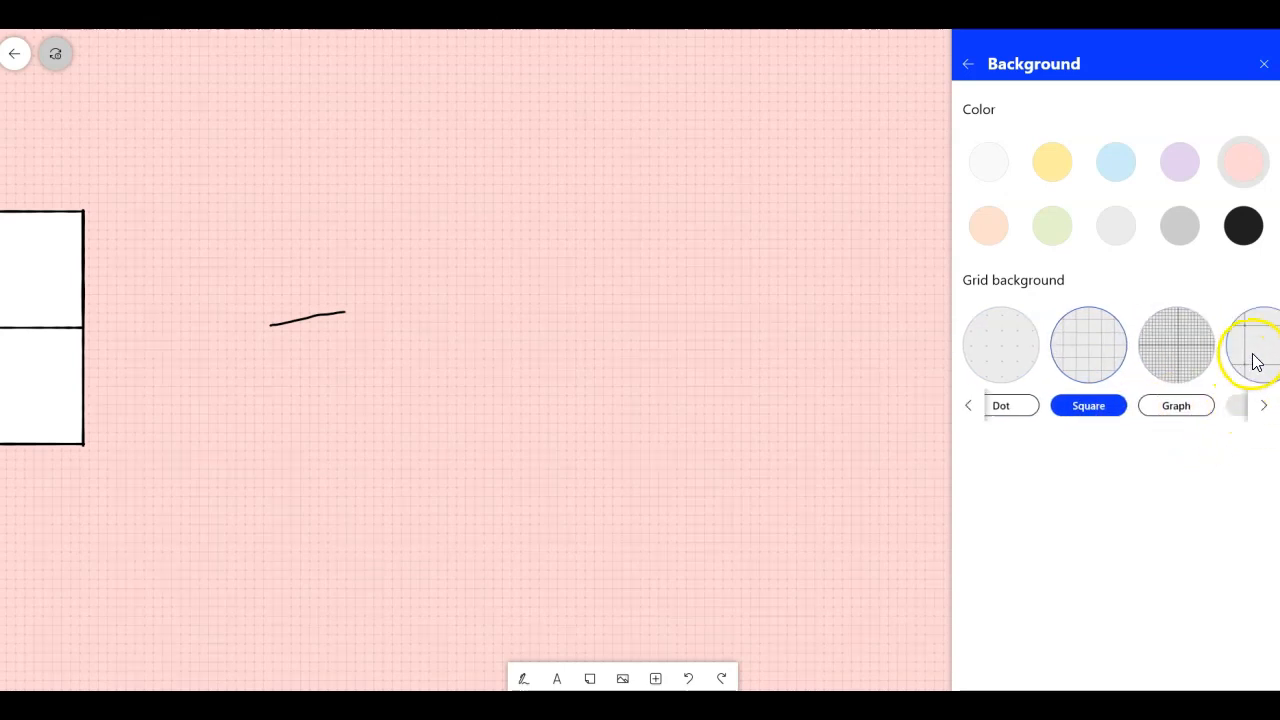
pyautogui.click(1256, 361)
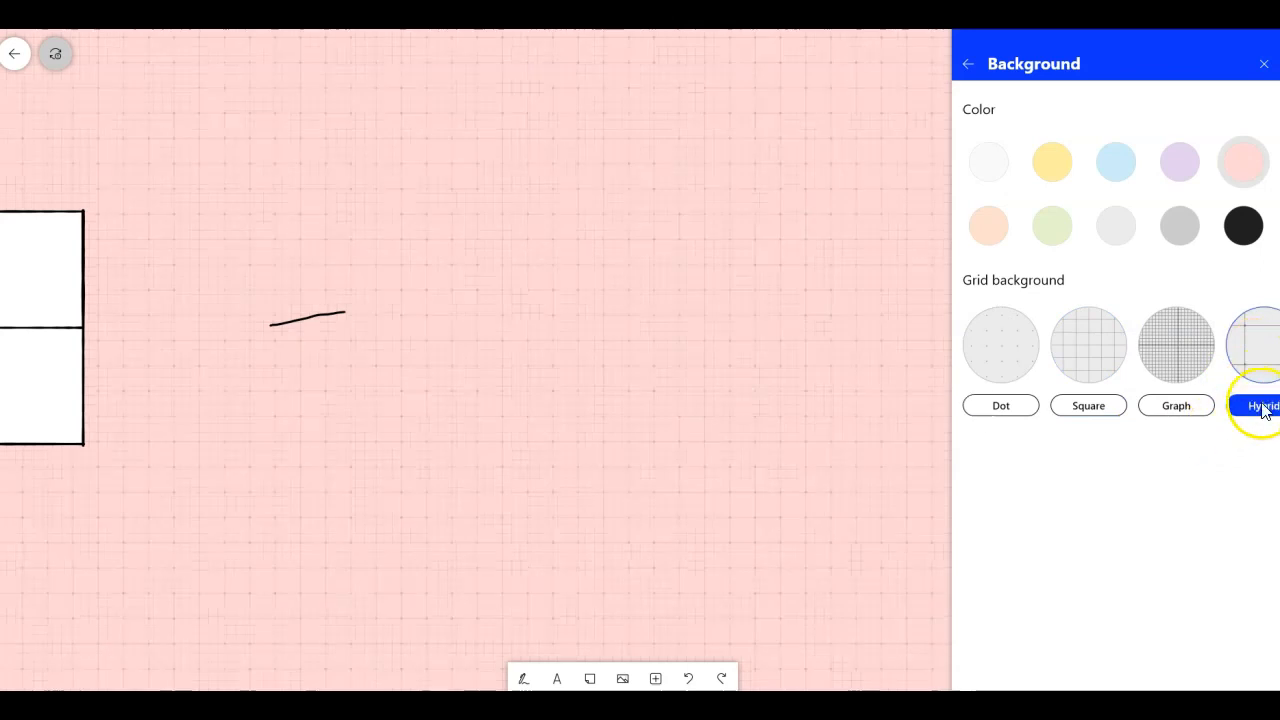
pyautogui.click(1265, 408)
pyautogui.click(1265, 408)
pyautogui.click(1265, 408)
pyautogui.click(1250, 361)
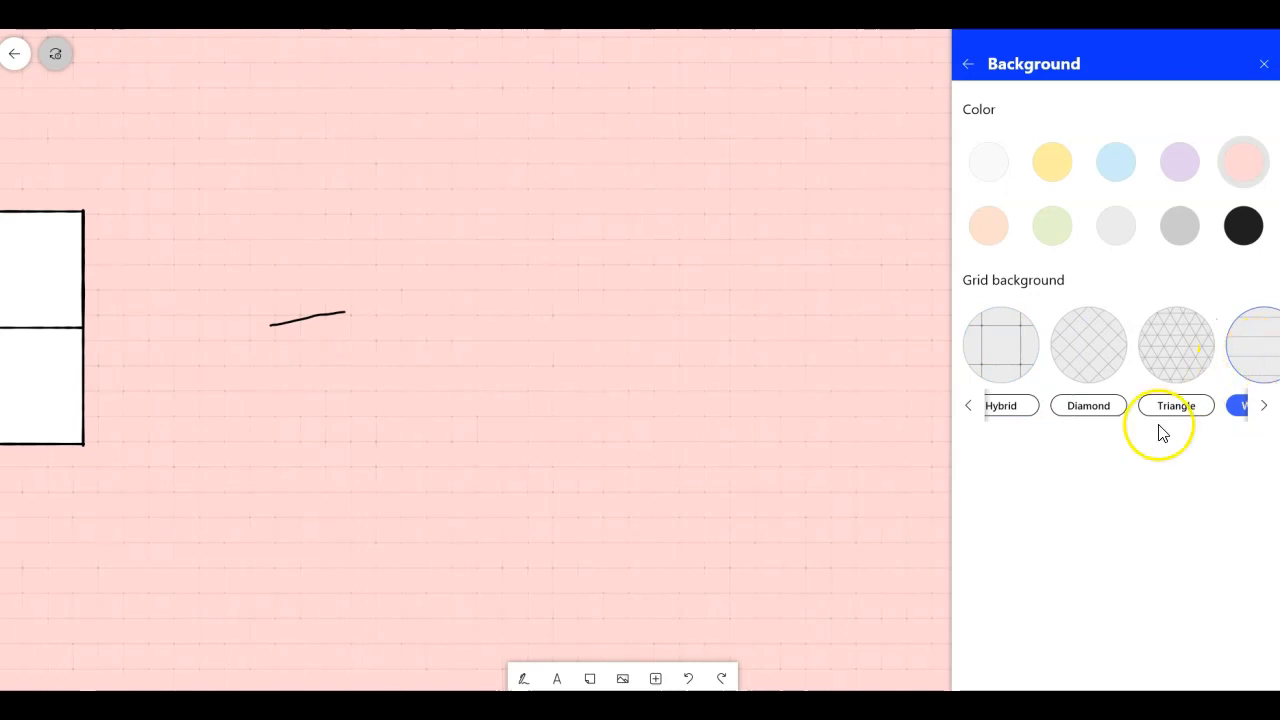
# Step: Set the board background to light blue with the Dot grid and return to the settings
pyautogui.click(1113, 172)
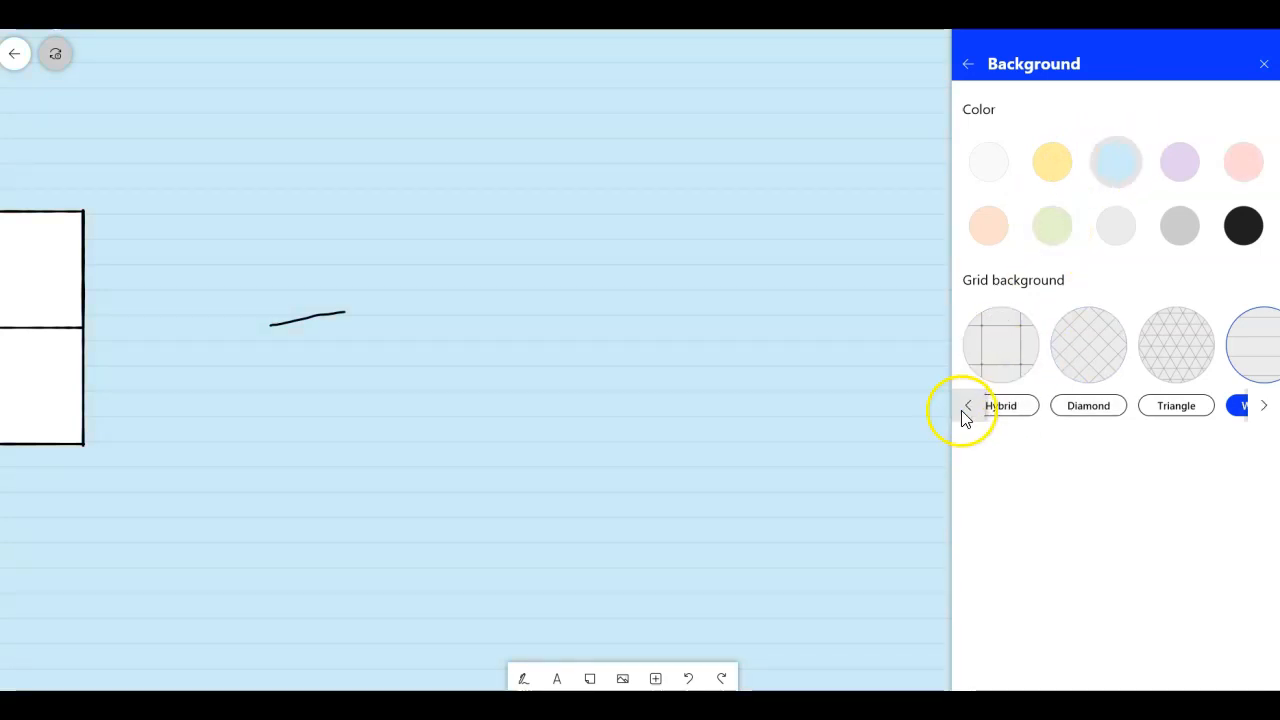
pyautogui.click(966, 414)
pyautogui.click(968, 406)
pyautogui.click(968, 406)
pyautogui.click(1000, 370)
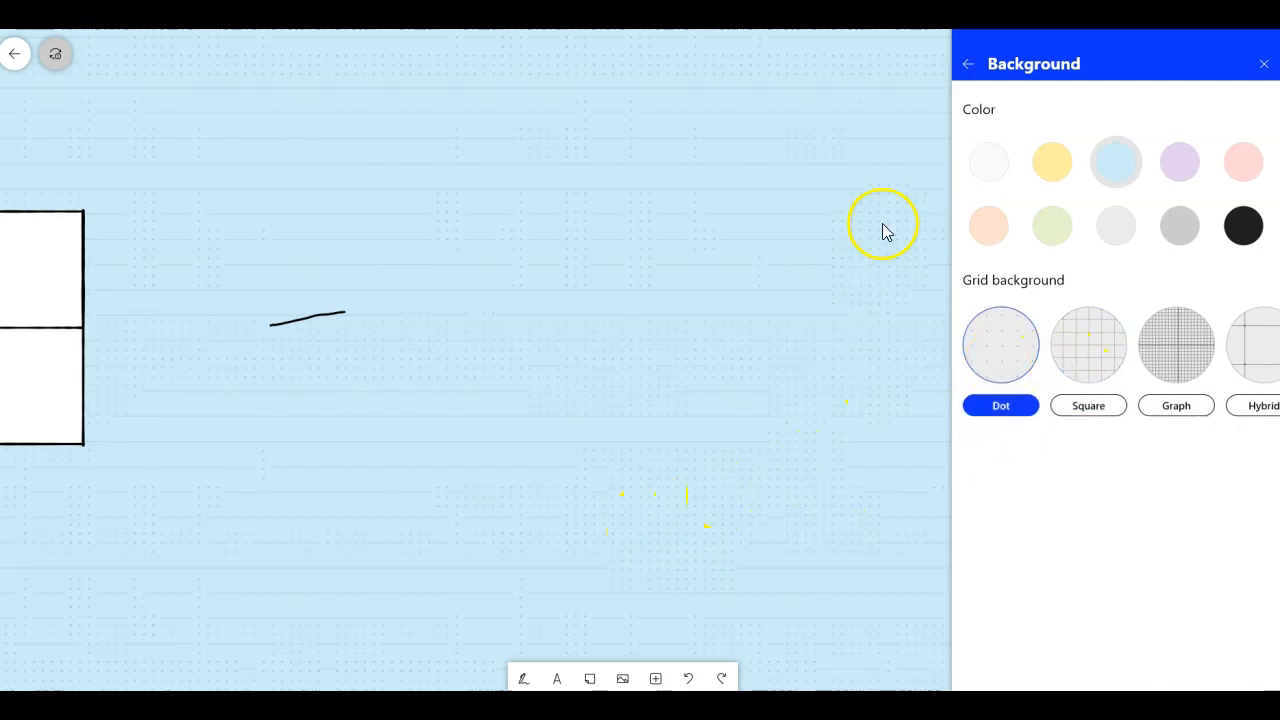
pyautogui.click(968, 63)
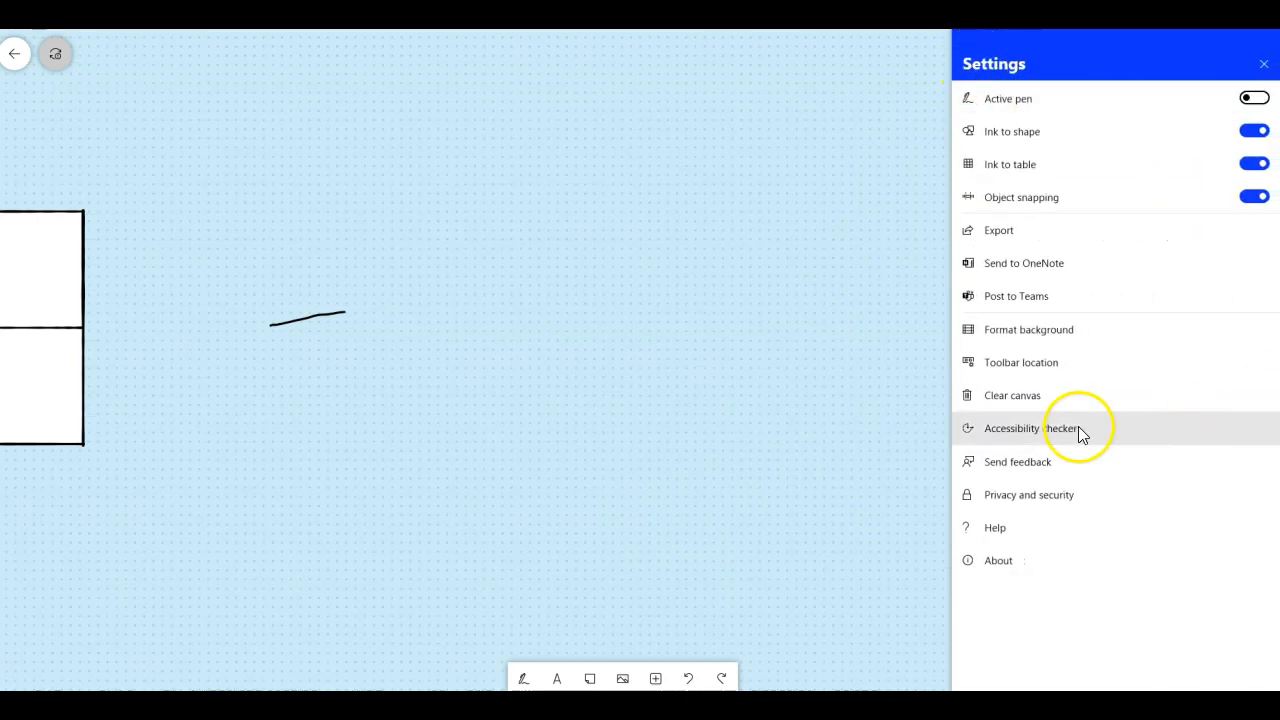
# Step: Set the toolbar location to Left and then Right, and close the settings to see the board
pyautogui.click(1053, 375)
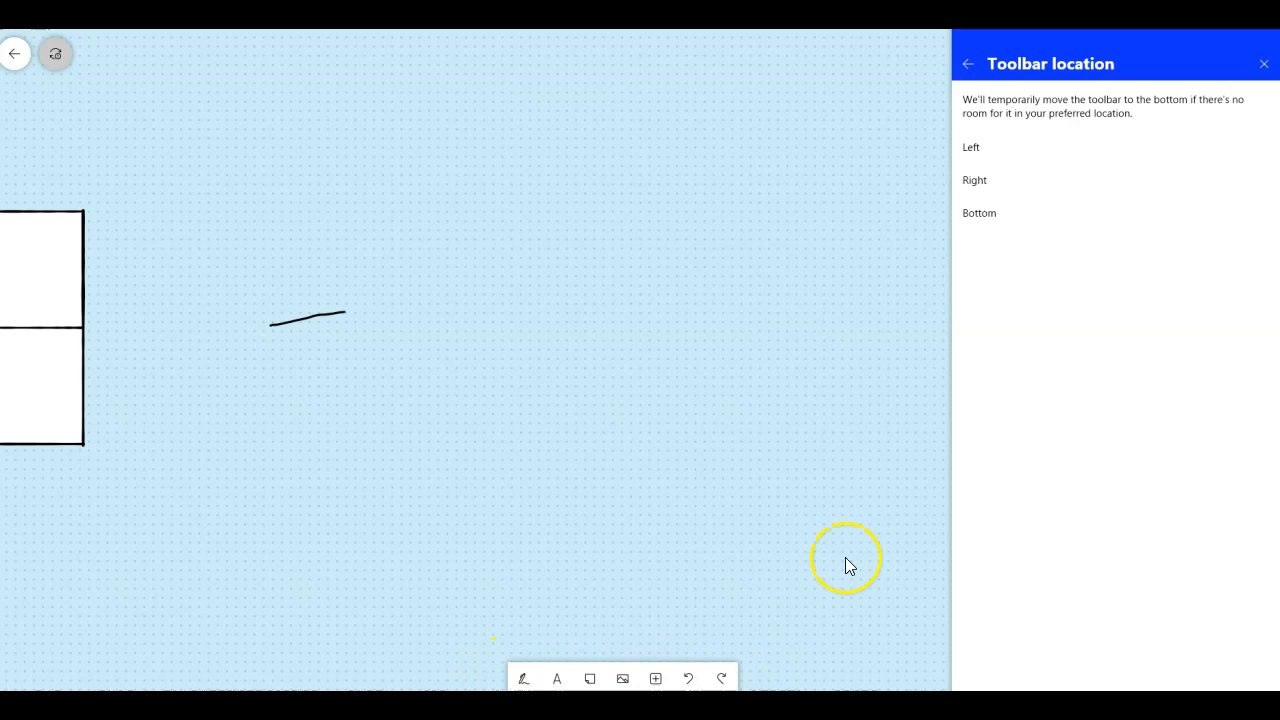
pyautogui.click(974, 156)
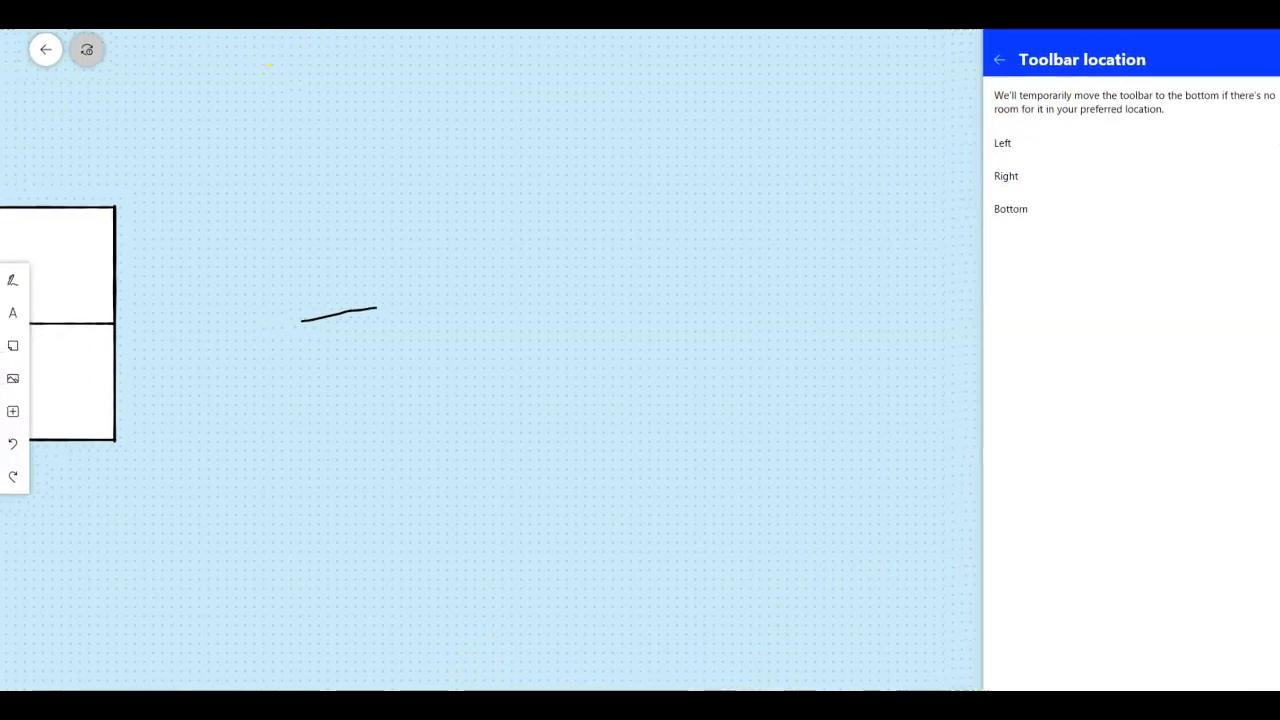
pyautogui.click(1007, 186)
pyautogui.click(999, 62)
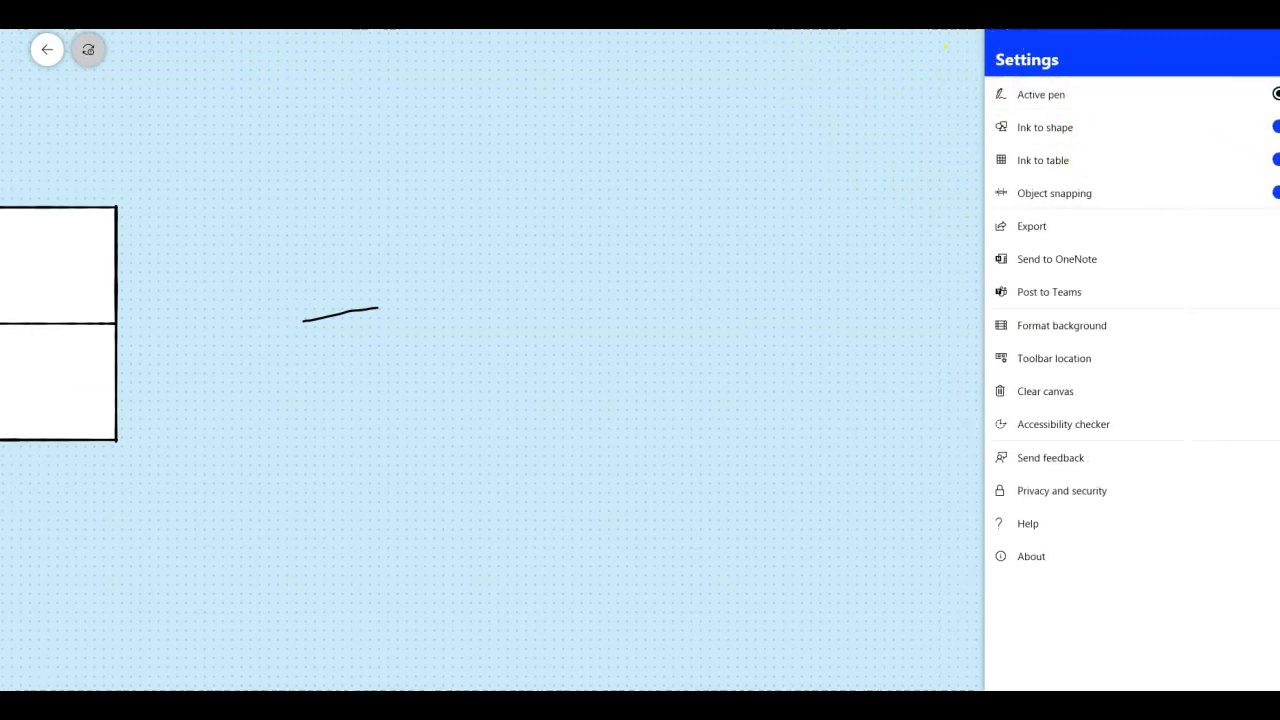
pyautogui.click(1270, 62)
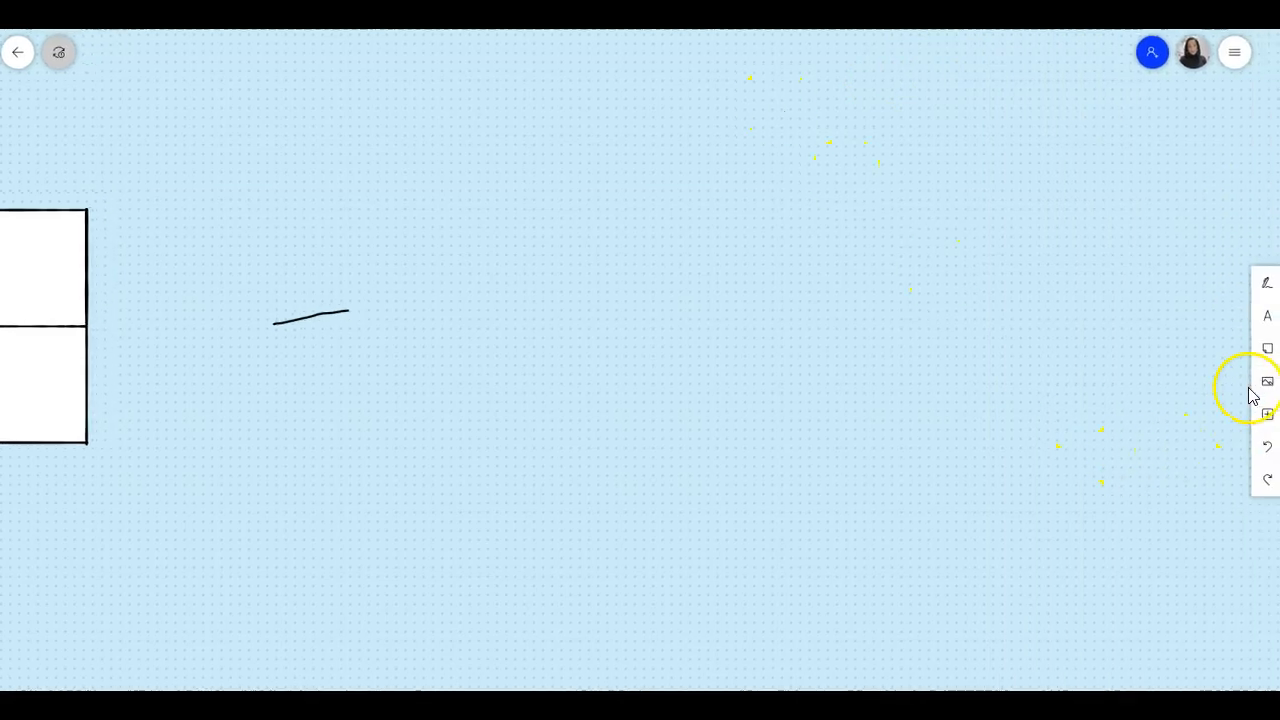
# Step: Set the toolbar location to Bottom and return to the main settings
pyautogui.click(1234, 54)
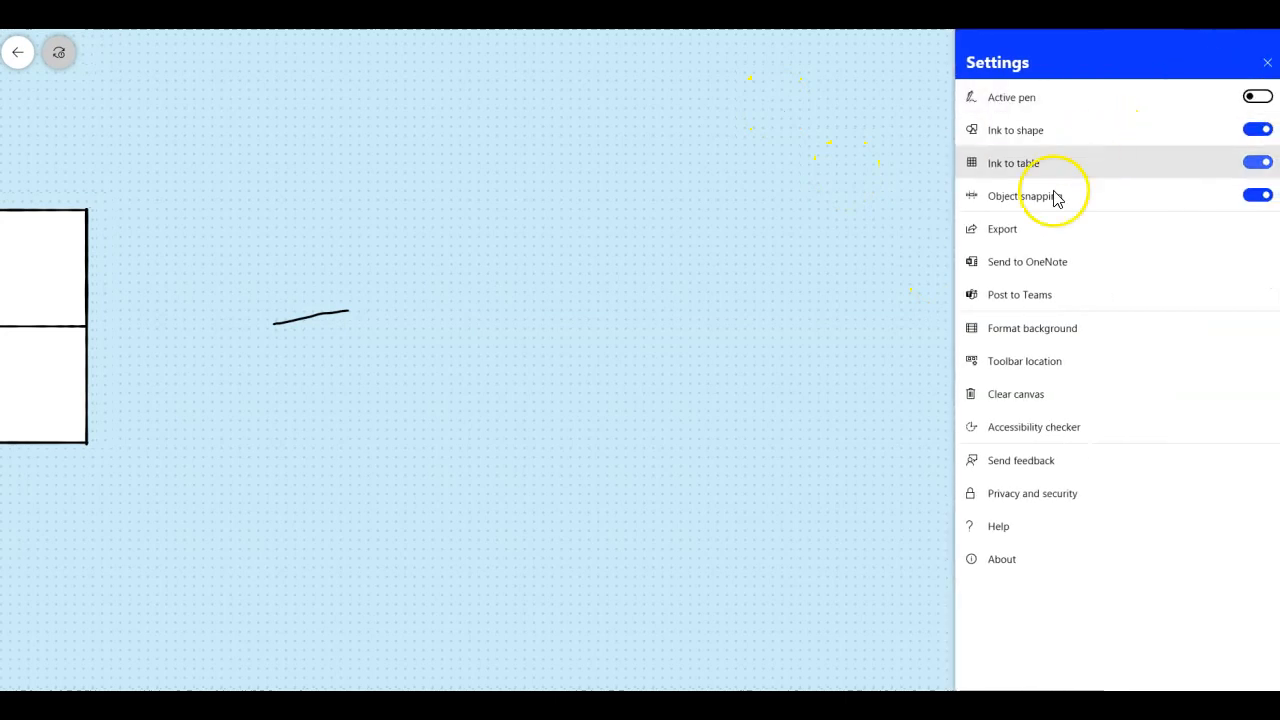
pyautogui.click(1020, 355)
pyautogui.click(1000, 214)
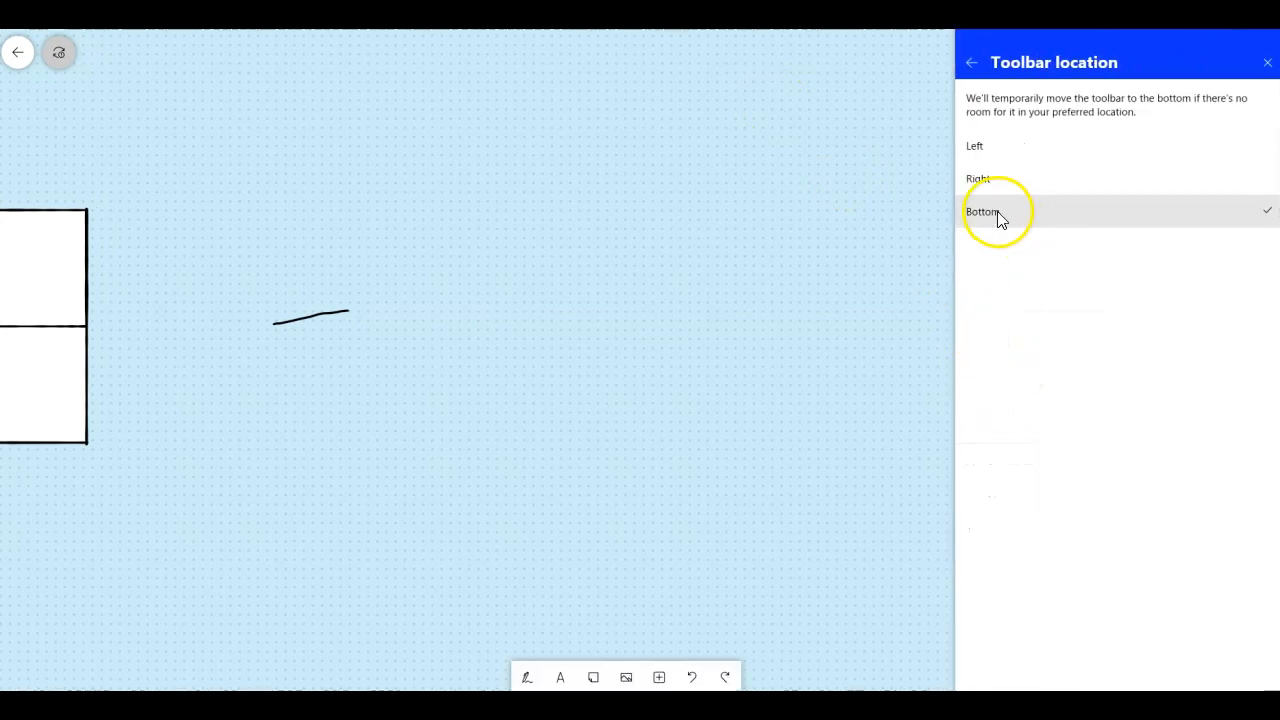
pyautogui.click(971, 63)
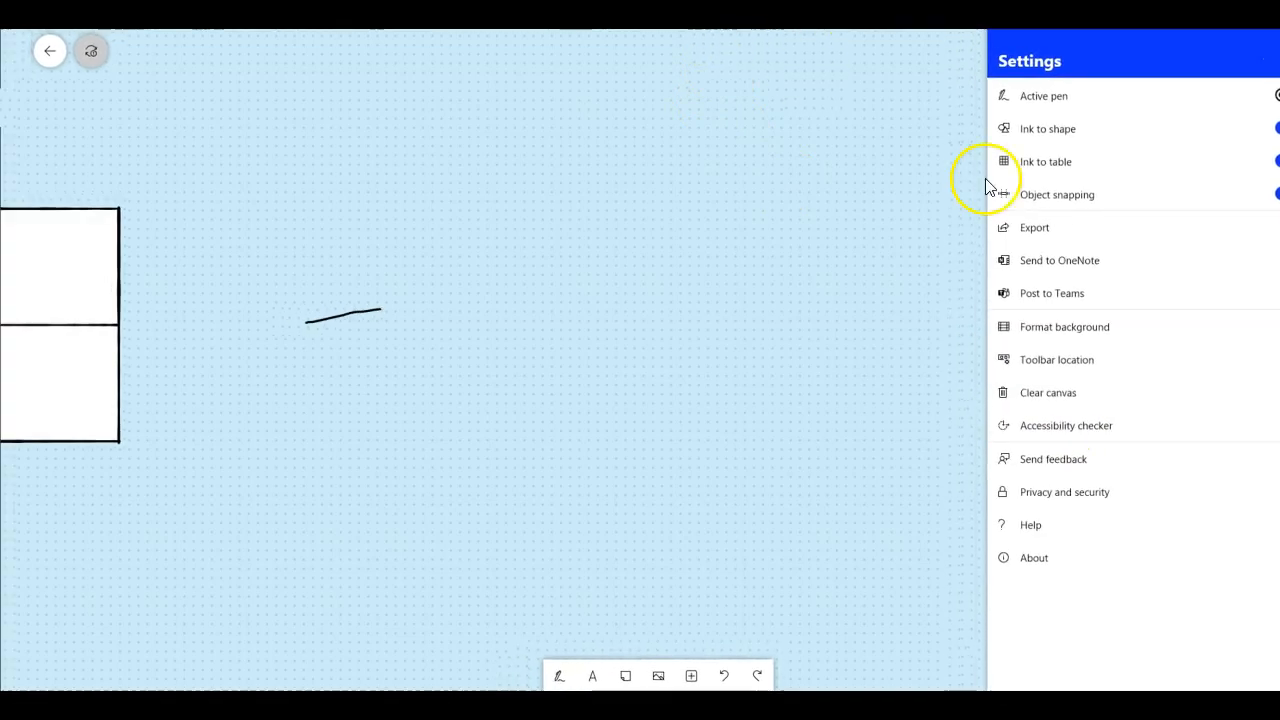
# Step: Open the accessibility checker and view the alternative text entry for the black square without adding a description
pyautogui.click(1070, 428)
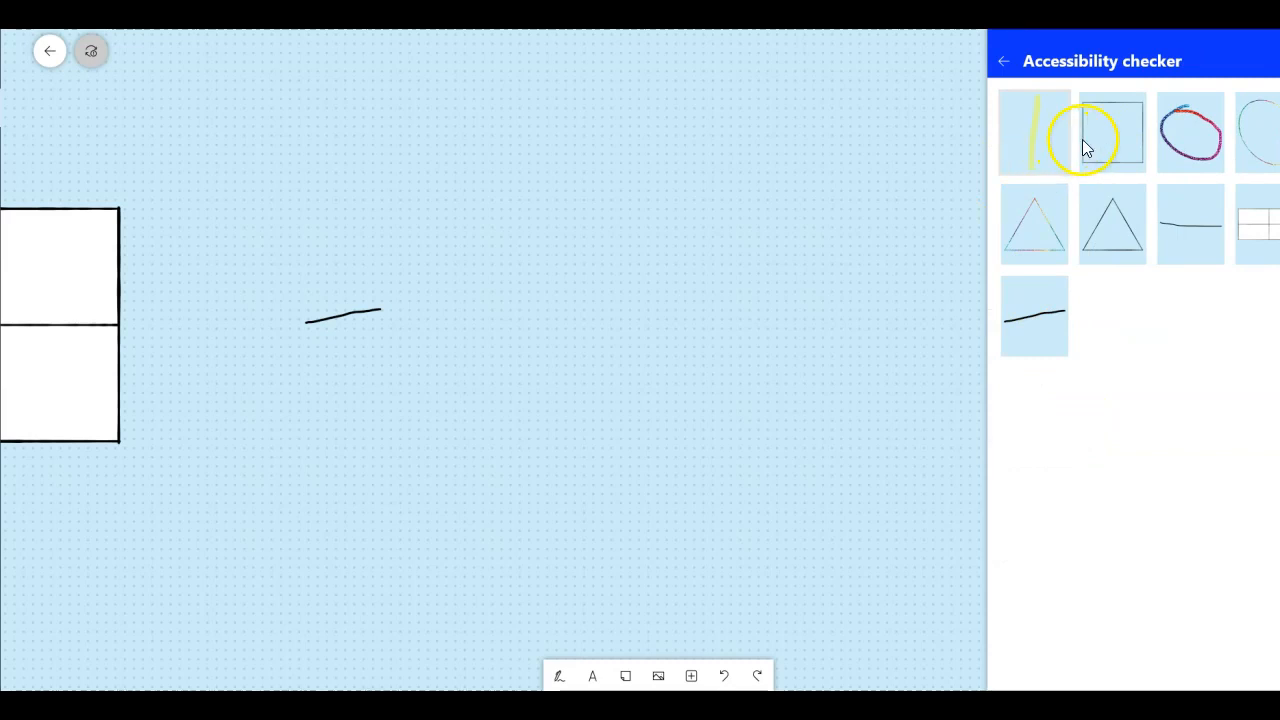
pyautogui.click(1112, 145)
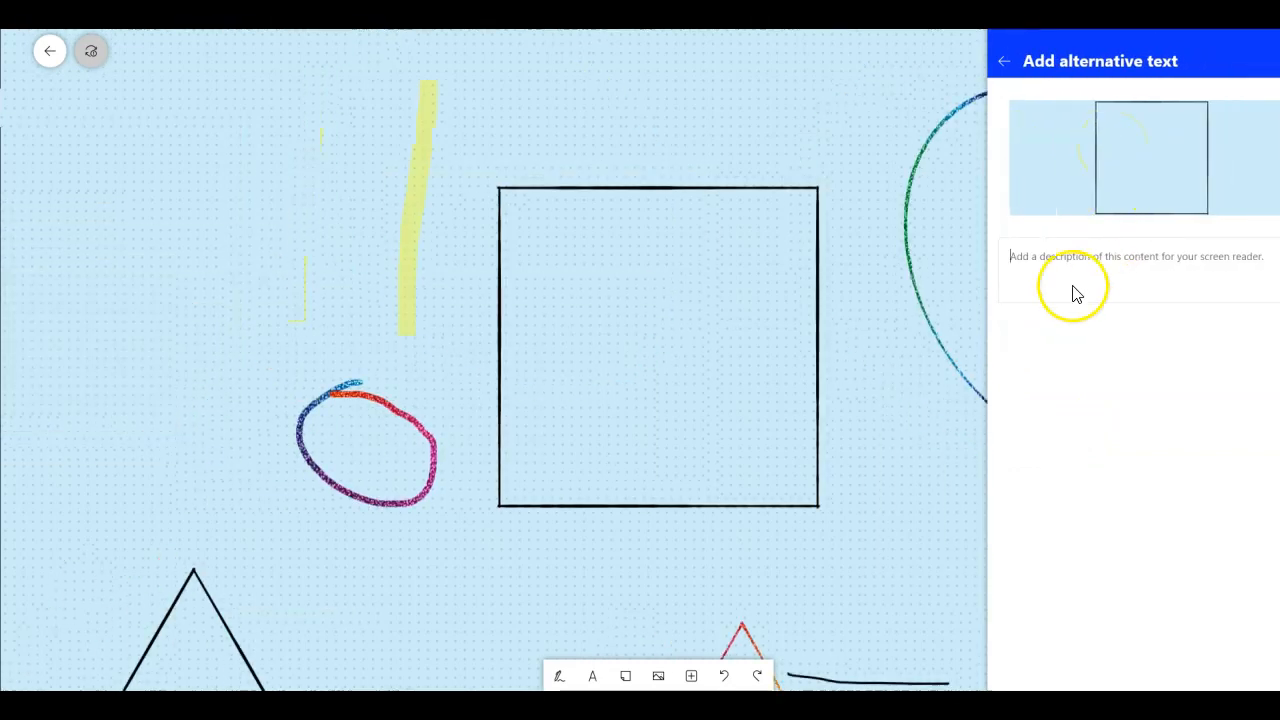
pyautogui.click(1004, 62)
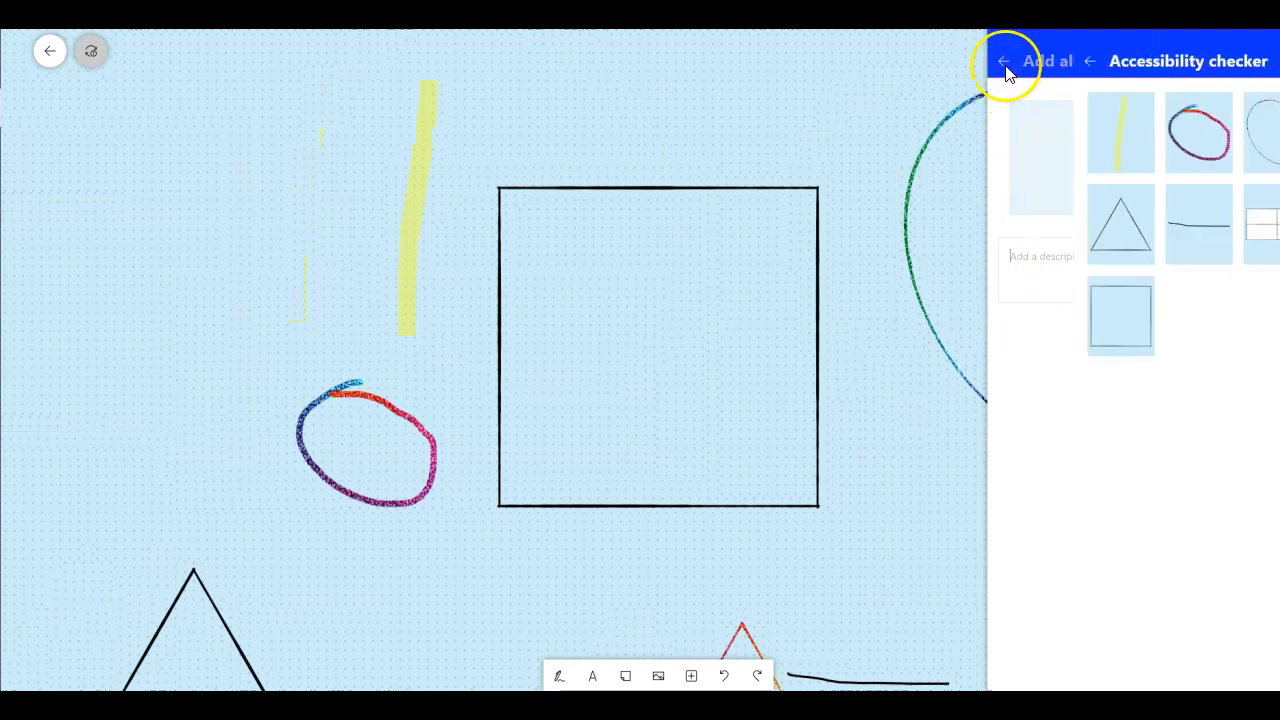
pyautogui.click(1004, 64)
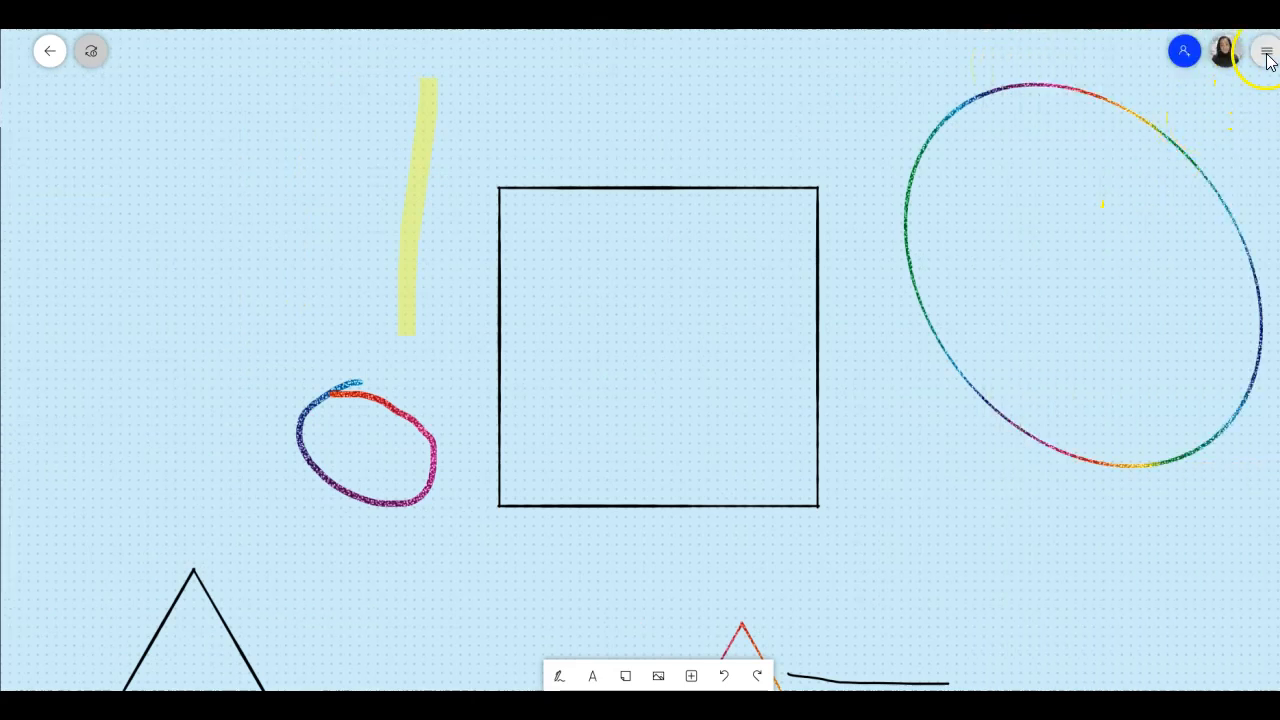
# Step: Review the Privacy and security settings for optional connected experiences, then close the settings
pyautogui.click(1260, 60)
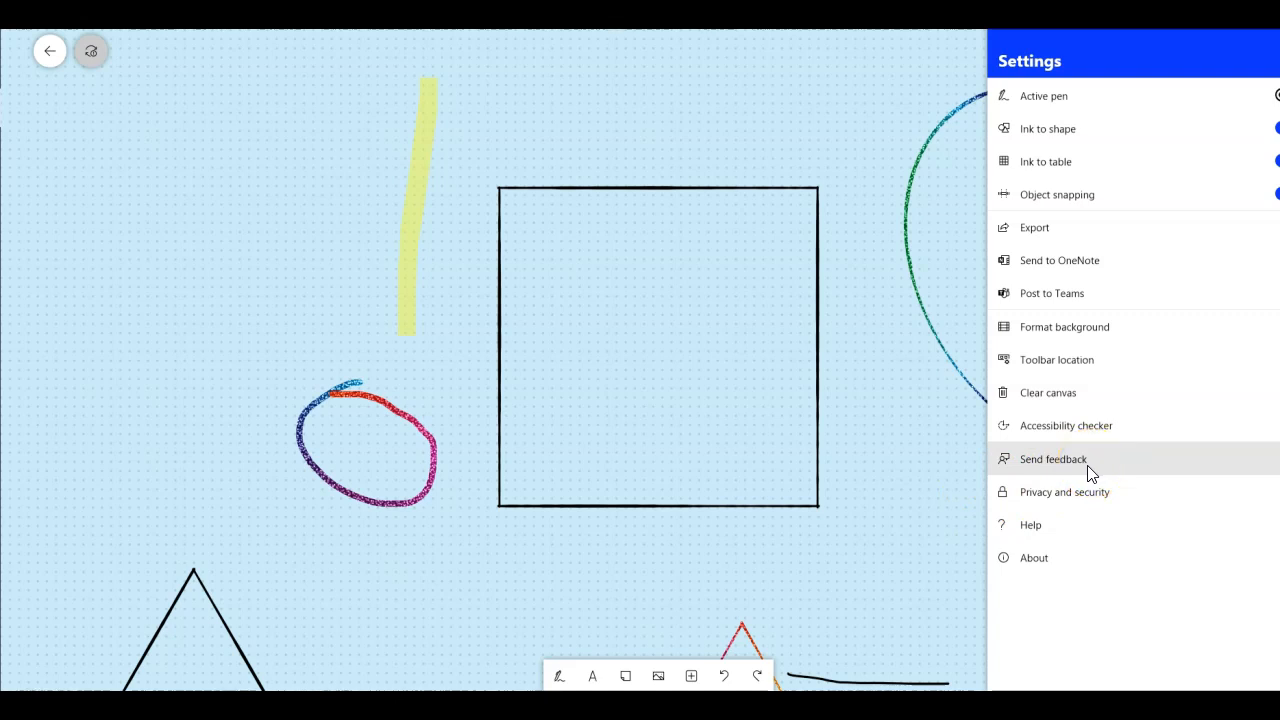
pyautogui.click(884, 160)
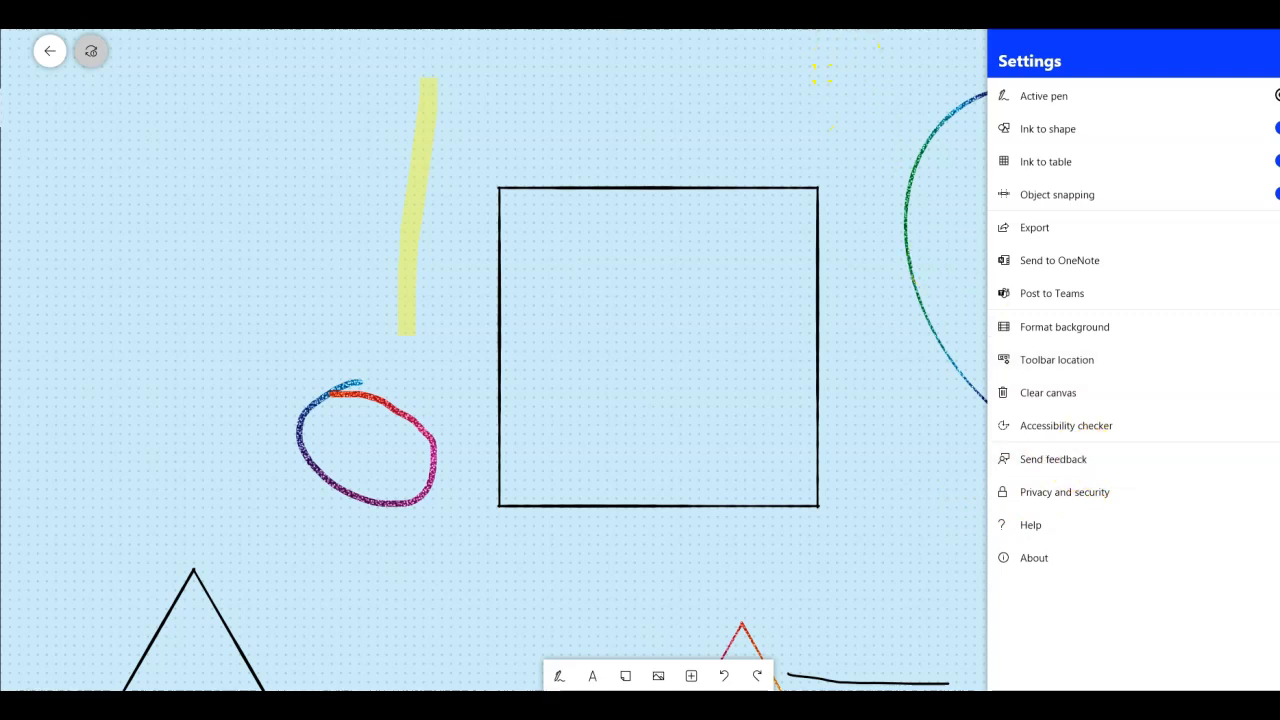
pyautogui.click(1058, 500)
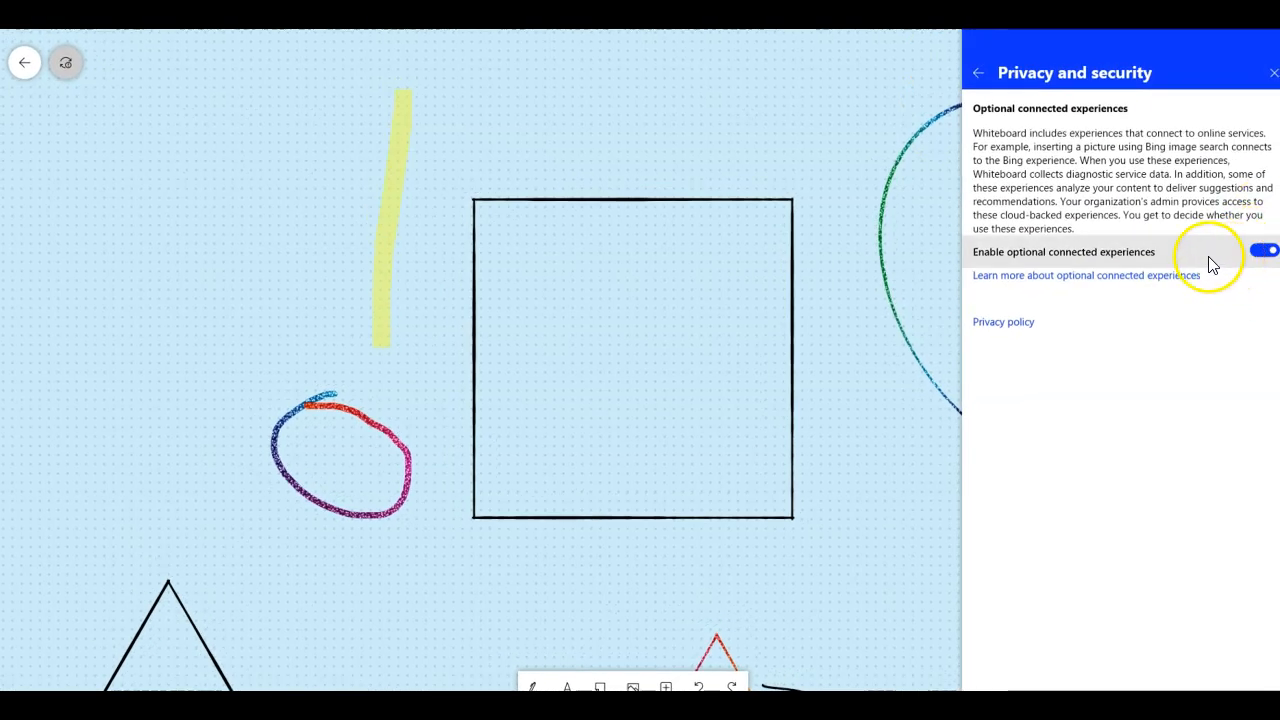
pyautogui.click(979, 76)
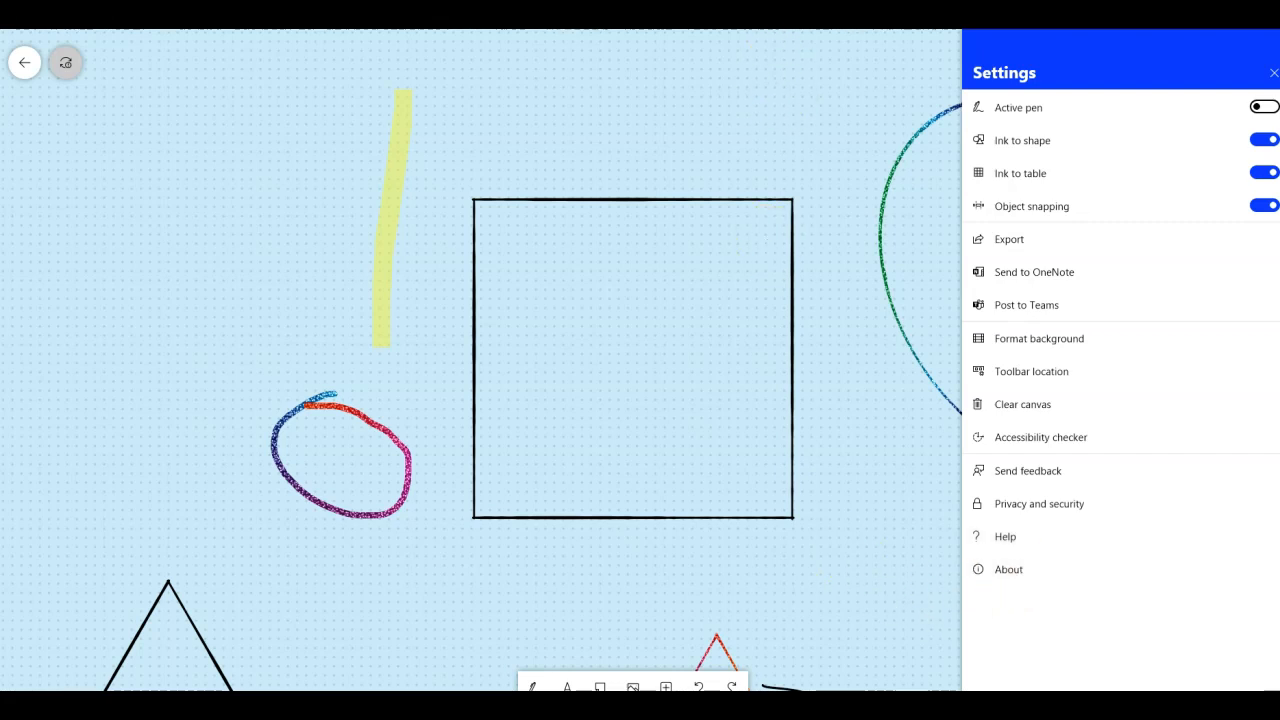
pyautogui.click(1273, 72)
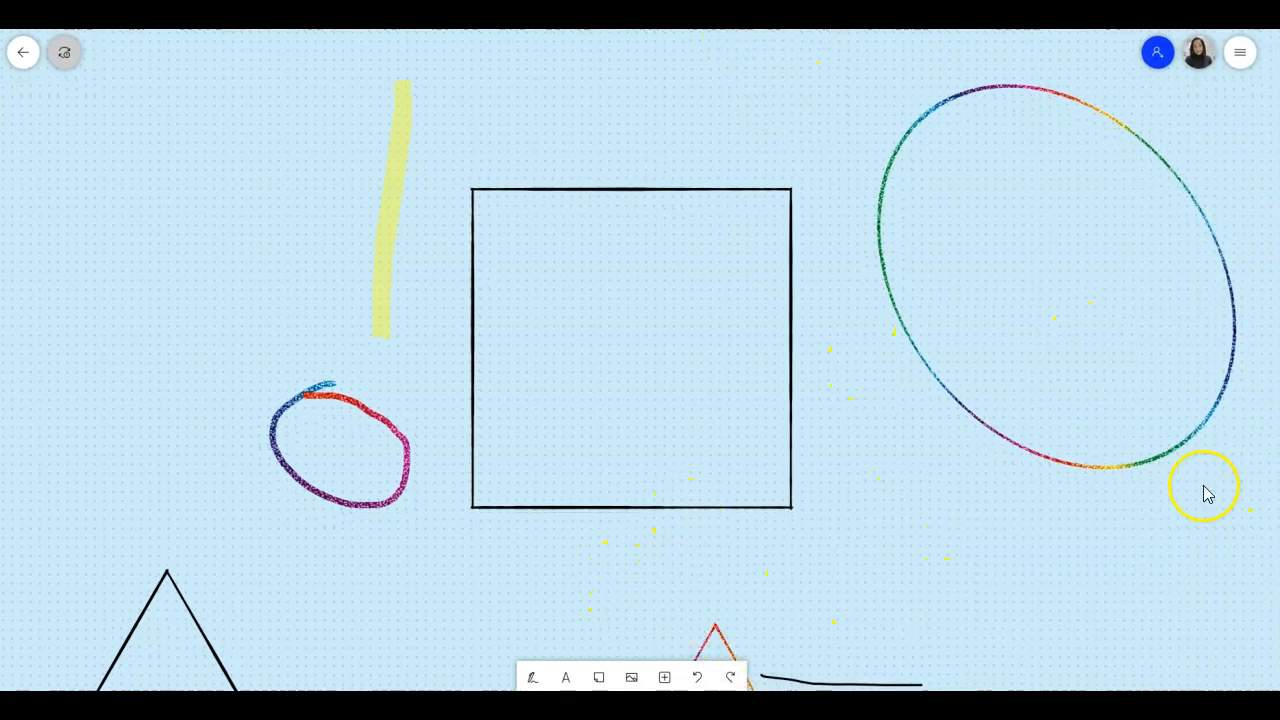
# Step: Sketch a pair of crossed axes with a wave running across them in black pen on an empty area of the board
pyautogui.moveTo(1074, 349); pyautogui.dragTo(783, 337)
pyautogui.moveTo(1218, 314); pyautogui.dragTo(617, 271)
pyautogui.moveTo(1103, 326); pyautogui.dragTo(494, 286)
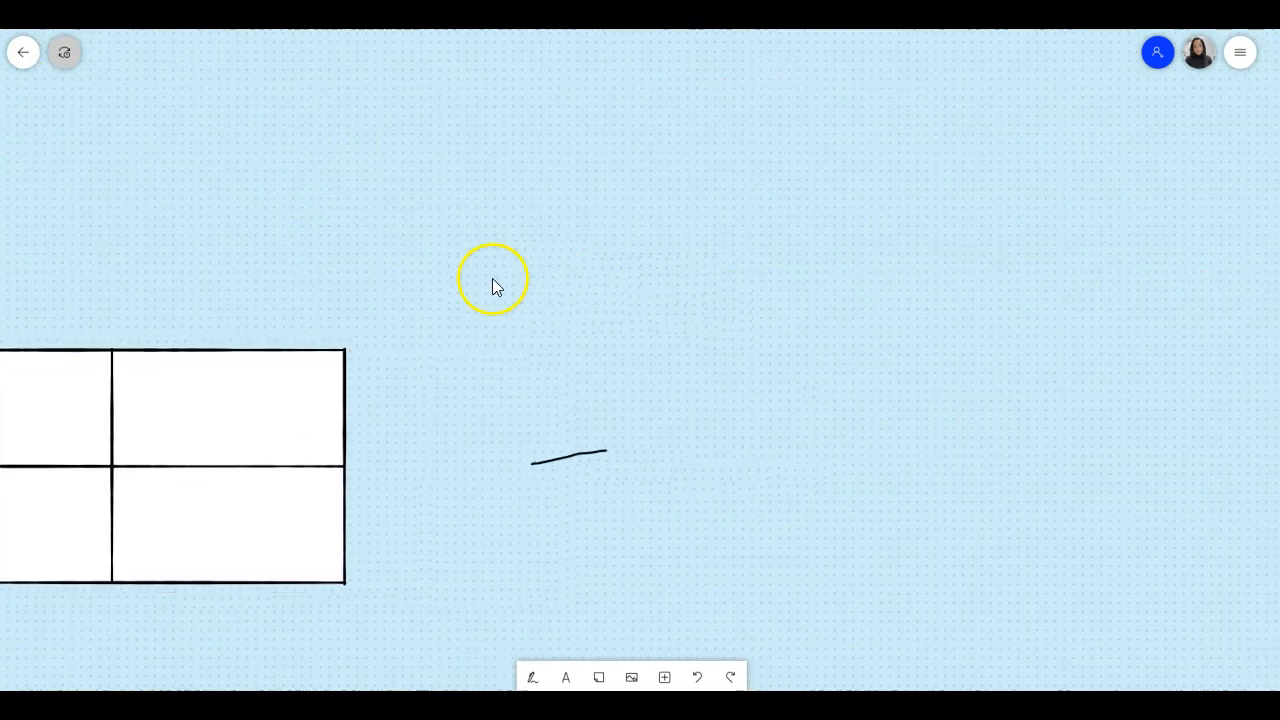
pyautogui.moveTo(1011, 329); pyautogui.dragTo(610, 293)
pyautogui.moveTo(914, 360); pyautogui.dragTo(940, 362)
pyautogui.scroll(-1, 1174, 425)
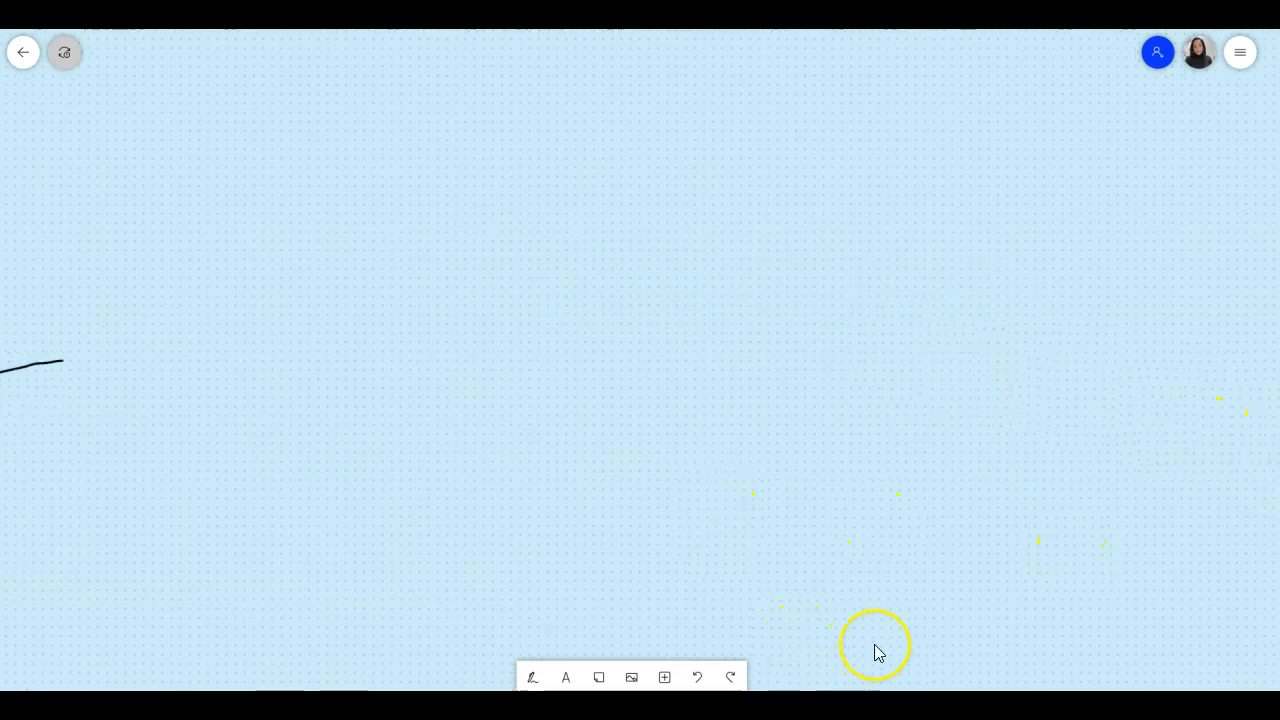
pyautogui.click(533, 678)
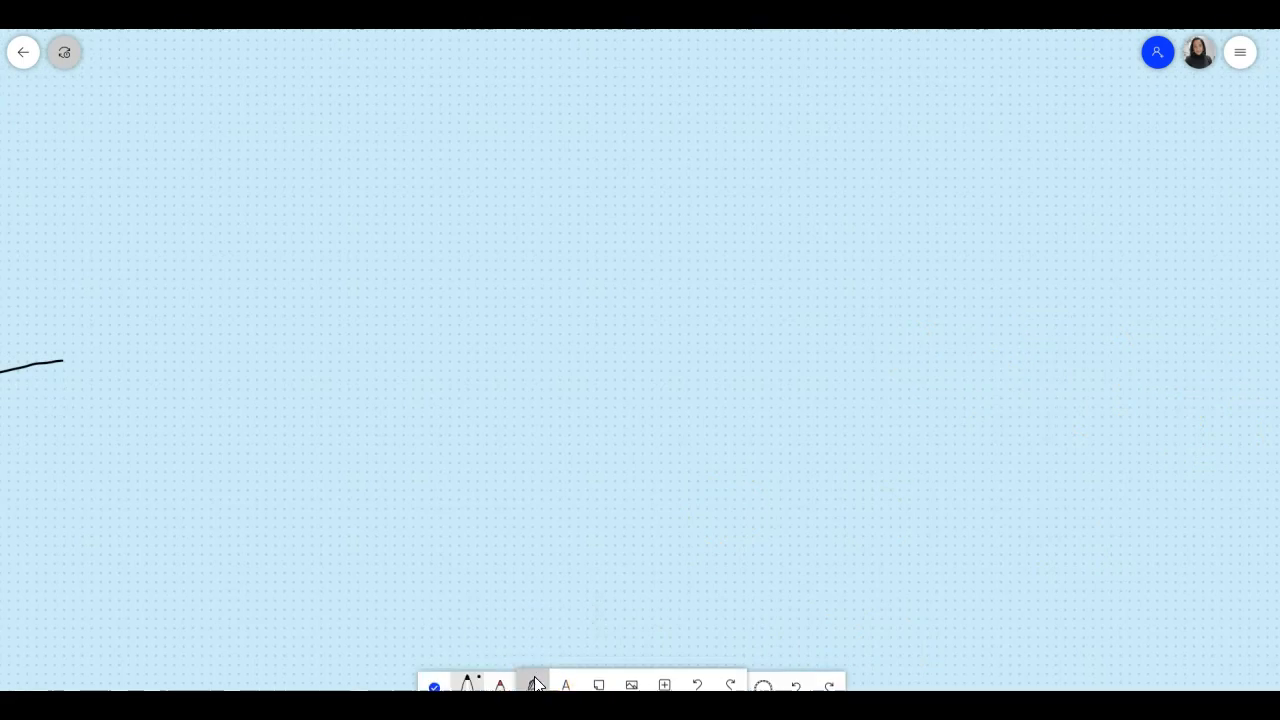
pyautogui.click(470, 680)
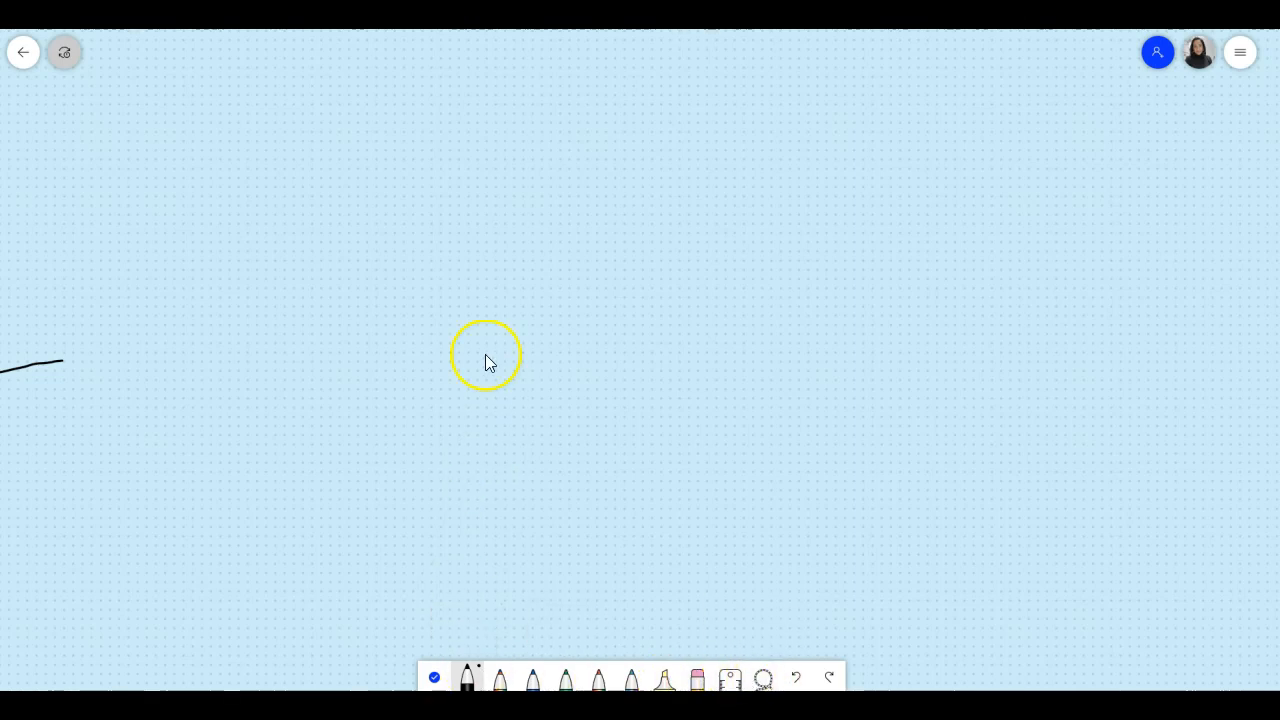
pyautogui.moveTo(422, 349); pyautogui.dragTo(421, 473)
pyautogui.moveTo(260, 404); pyautogui.dragTo(593, 411)
pyautogui.moveTo(326, 456)
pyautogui.mouseDown()
pyautogui.moveTo(396, 392)
pyautogui.moveTo(452, 449)
pyautogui.mouseUp()
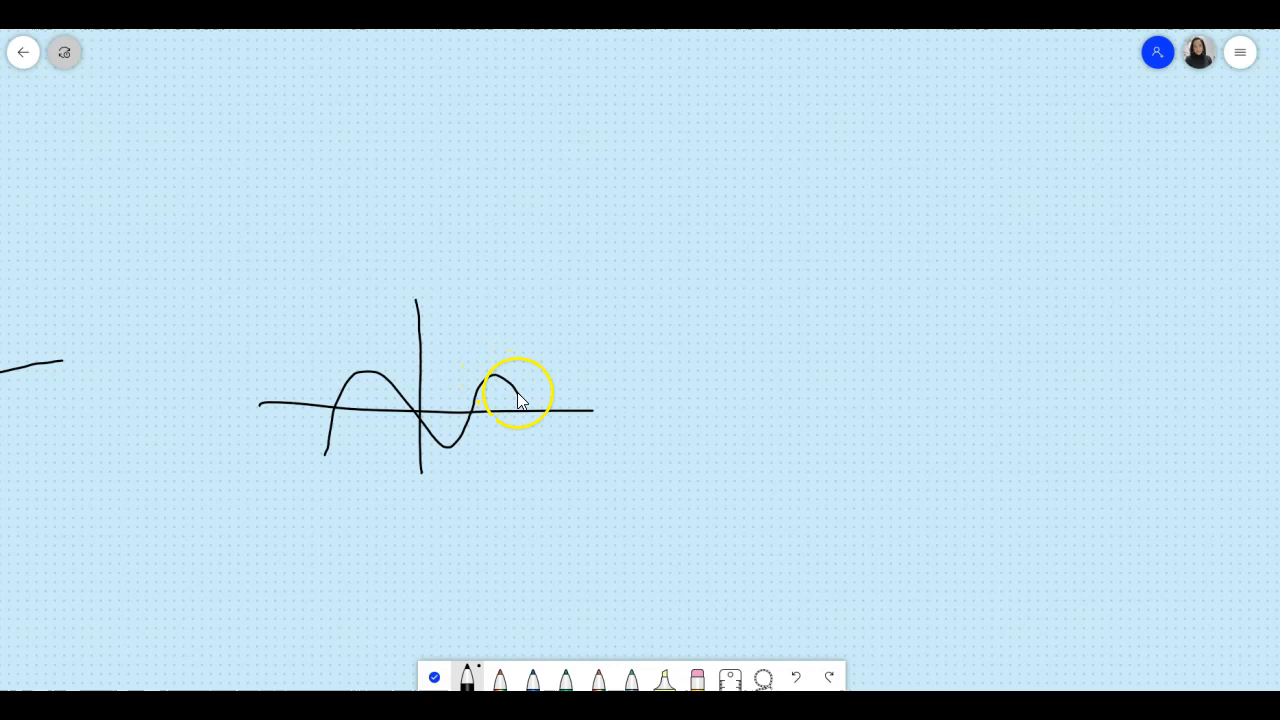
# Step: Draw three crossing black lines beside the wave sketch: one vertical, one horizontal and one diagonal
pyautogui.moveTo(712, 196); pyautogui.dragTo(741, 418)
pyautogui.moveTo(617, 285); pyautogui.dragTo(857, 259)
pyautogui.moveTo(803, 189); pyautogui.dragTo(721, 306)
# Step: Erase the outer ends of the three crossing lines with the eraser
pyautogui.click(698, 676)
pyautogui.moveTo(788, 205)
pyautogui.mouseDown()
pyautogui.moveTo(820, 228)
pyautogui.moveTo(794, 197)
pyautogui.moveTo(814, 234)
pyautogui.moveTo(763, 206)
pyautogui.moveTo(714, 205)
pyautogui.mouseUp()
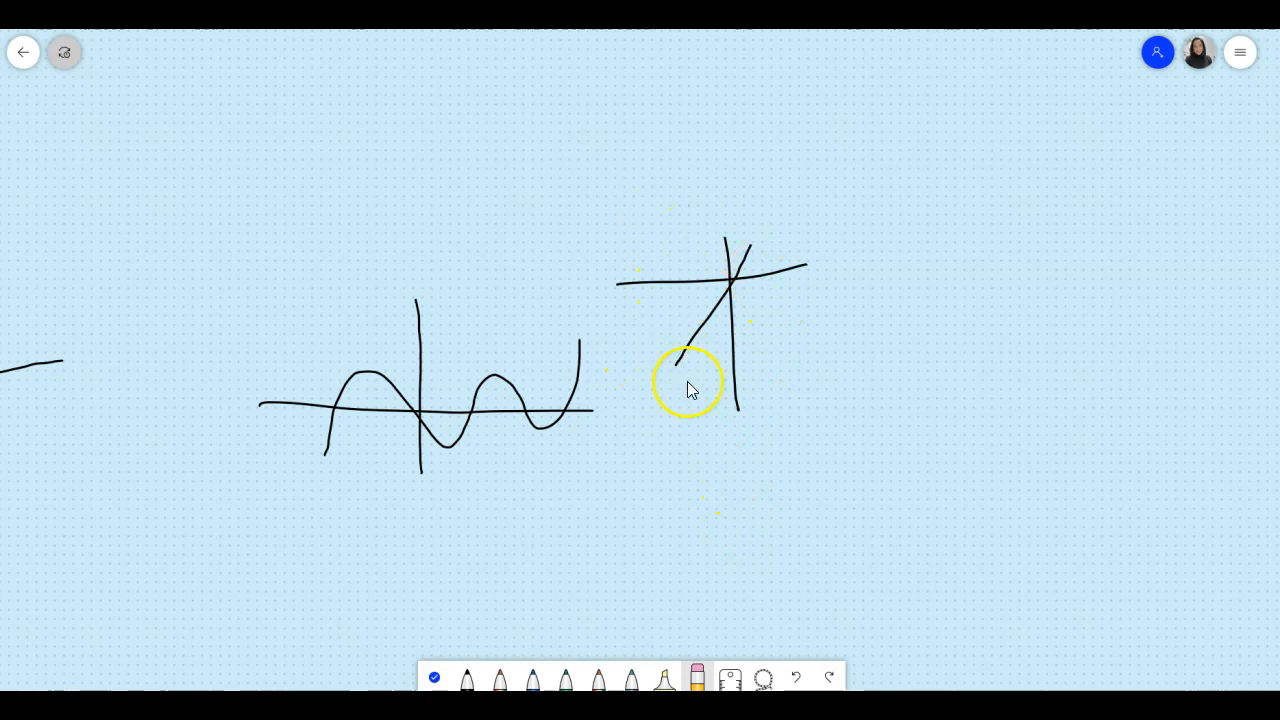
pyautogui.moveTo(786, 203)
pyautogui.mouseDown()
pyautogui.moveTo(811, 234)
pyautogui.moveTo(771, 280)
pyautogui.moveTo(812, 246)
pyautogui.mouseUp()
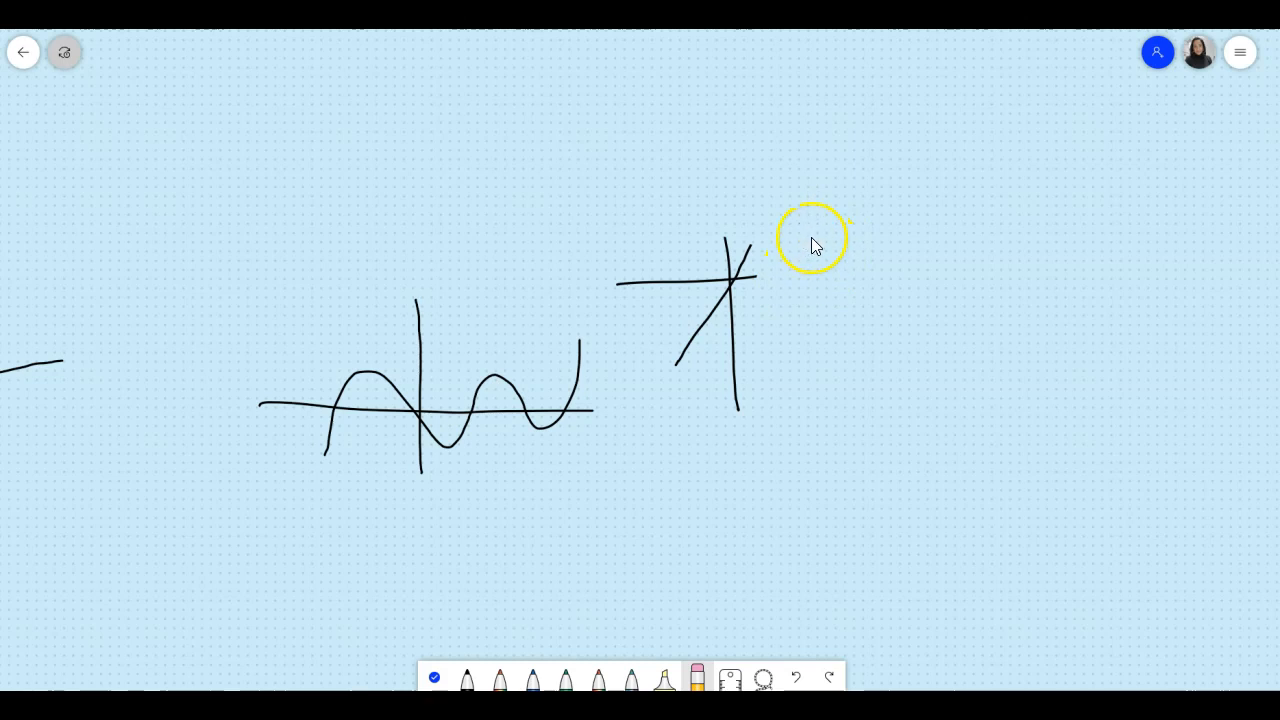
# Step: Highlight both axes and the last part of the wave with the yellow highlighter
pyautogui.click(664, 680)
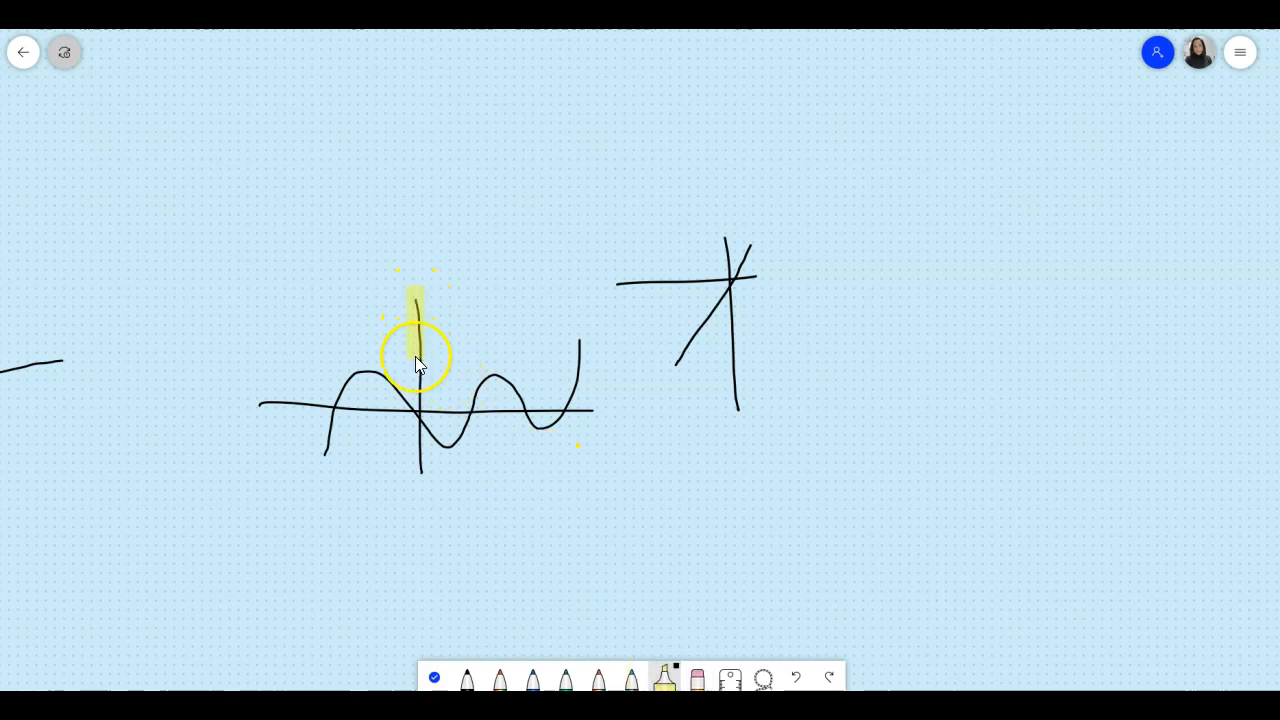
pyautogui.moveTo(418, 448); pyautogui.dragTo(420, 477)
pyautogui.moveTo(258, 404)
pyautogui.mouseDown()
pyautogui.moveTo(519, 430)
pyautogui.moveTo(588, 417)
pyautogui.mouseUp()
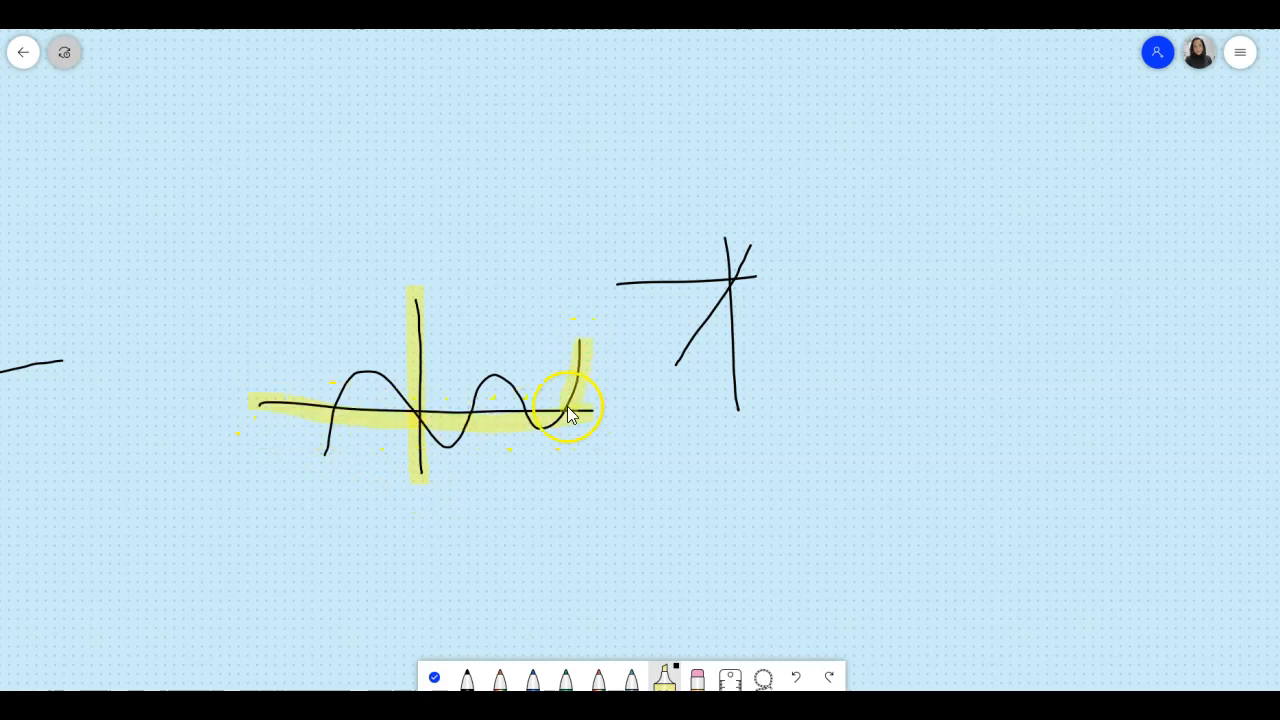
pyautogui.moveTo(477, 395); pyautogui.dragTo(470, 400)
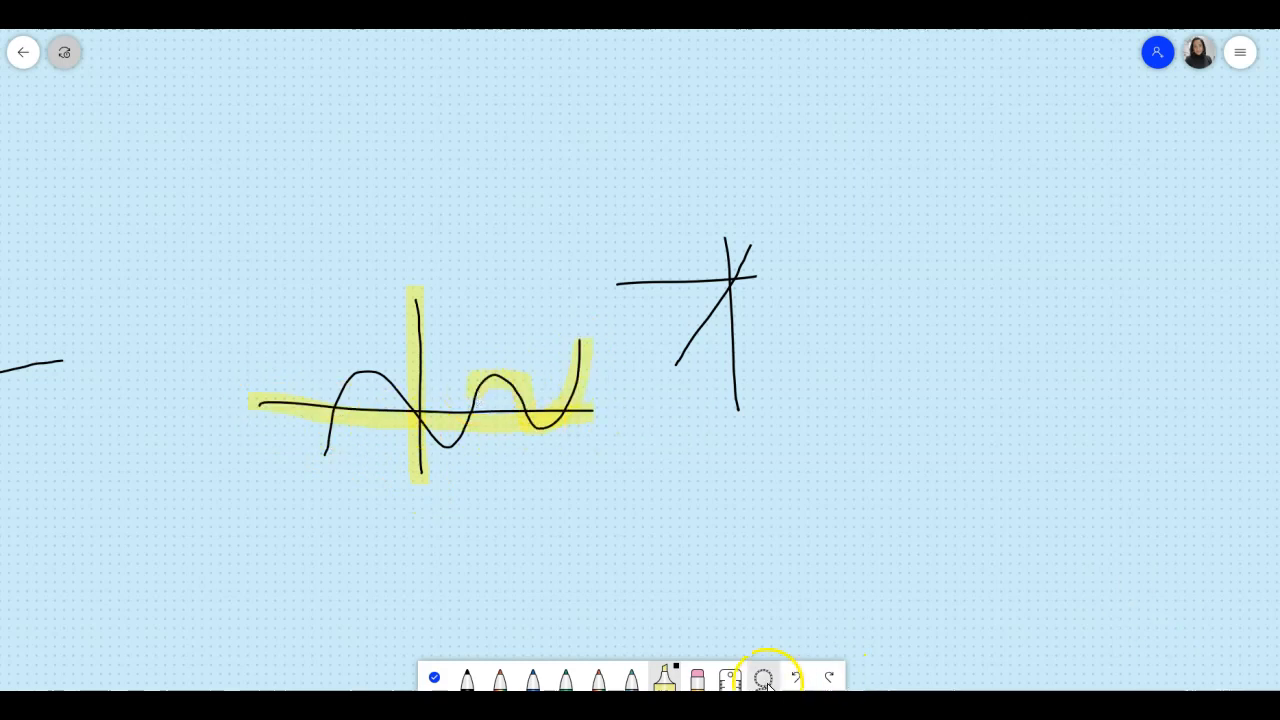
# Step: Draw a straight black diagonal line along the ruler at 45 degrees and hide the ruler
pyautogui.click(730, 679)
pyautogui.click(467, 679)
pyautogui.moveTo(493, 152); pyautogui.dragTo(551, 212)
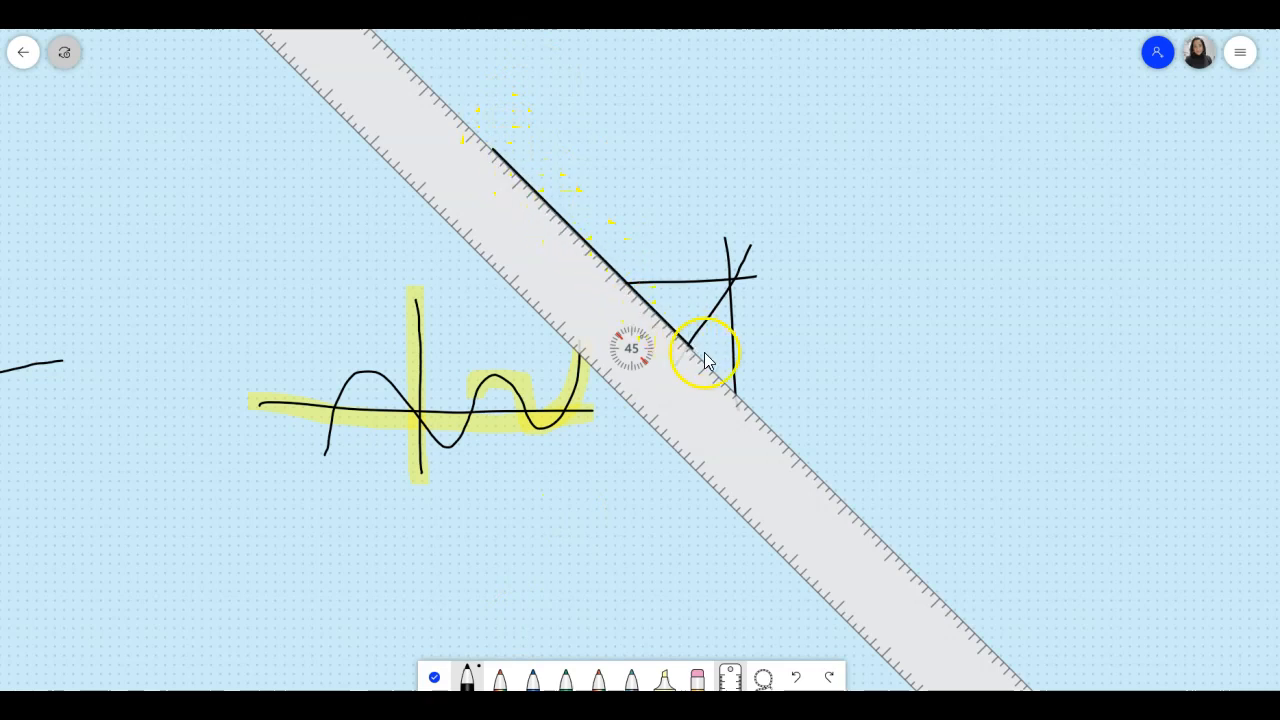
pyautogui.click(730, 679)
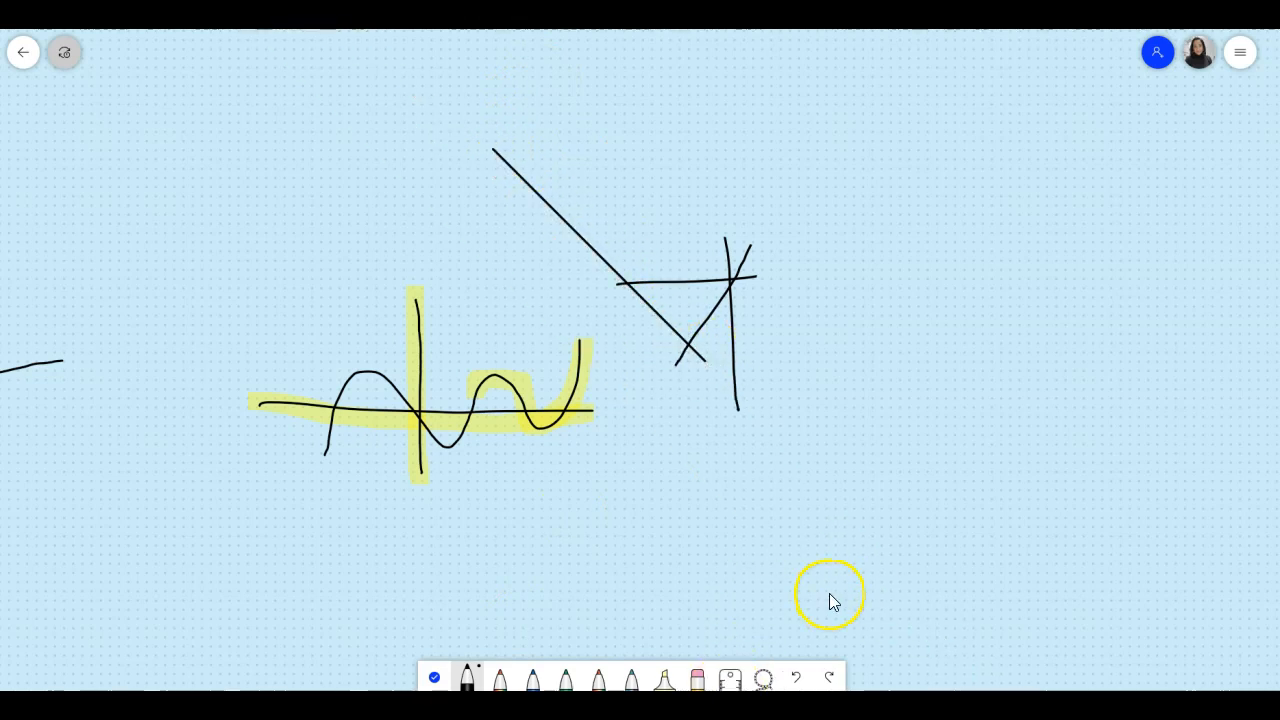
# Step: Show the ruler again and move it to several positions over the drawings
pyautogui.click(730, 679)
pyautogui.moveTo(866, 591)
pyautogui.mouseDown()
pyautogui.moveTo(810, 465)
pyautogui.moveTo(615, 452)
pyautogui.mouseUp()
pyautogui.moveTo(493, 303)
pyautogui.mouseDown()
pyautogui.moveTo(505, 360)
pyautogui.moveTo(459, 455)
pyautogui.mouseUp()
pyautogui.moveTo(695, 632)
pyautogui.mouseDown()
pyautogui.moveTo(680, 623)
pyautogui.moveTo(737, 472)
pyautogui.mouseUp()
pyautogui.moveTo(518, 296); pyautogui.dragTo(386, 350)
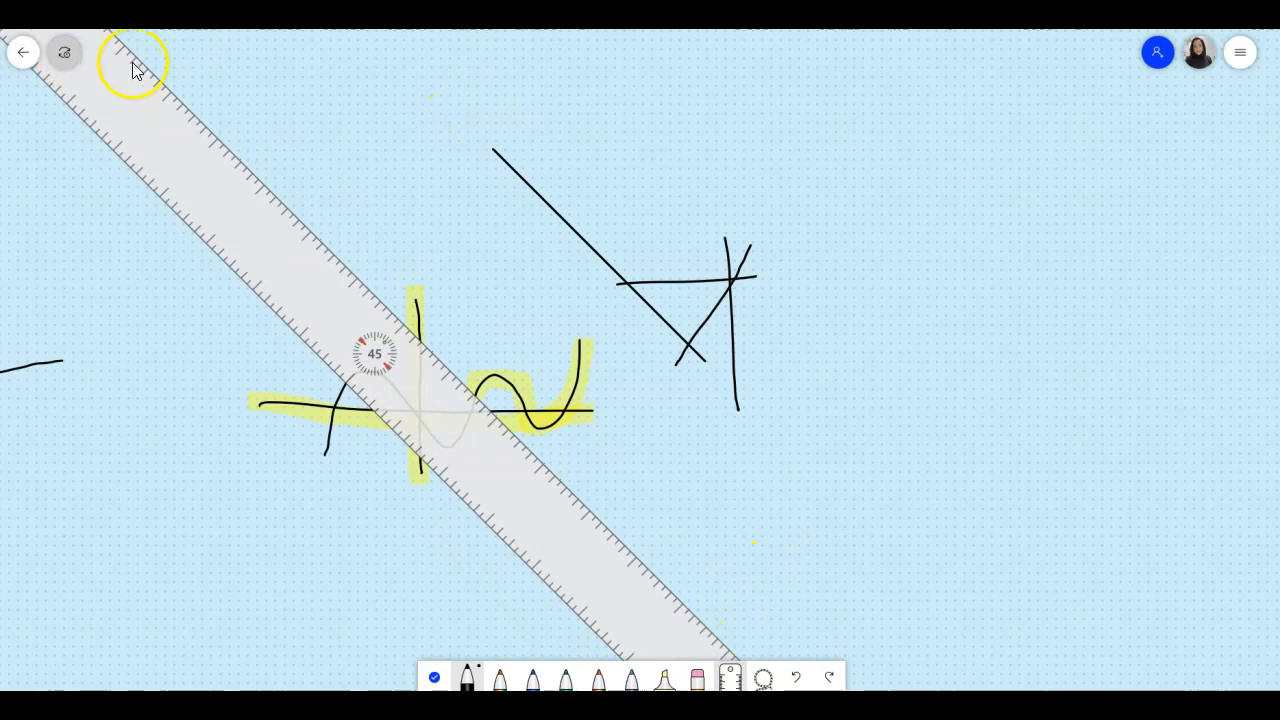
pyautogui.click(418, 265)
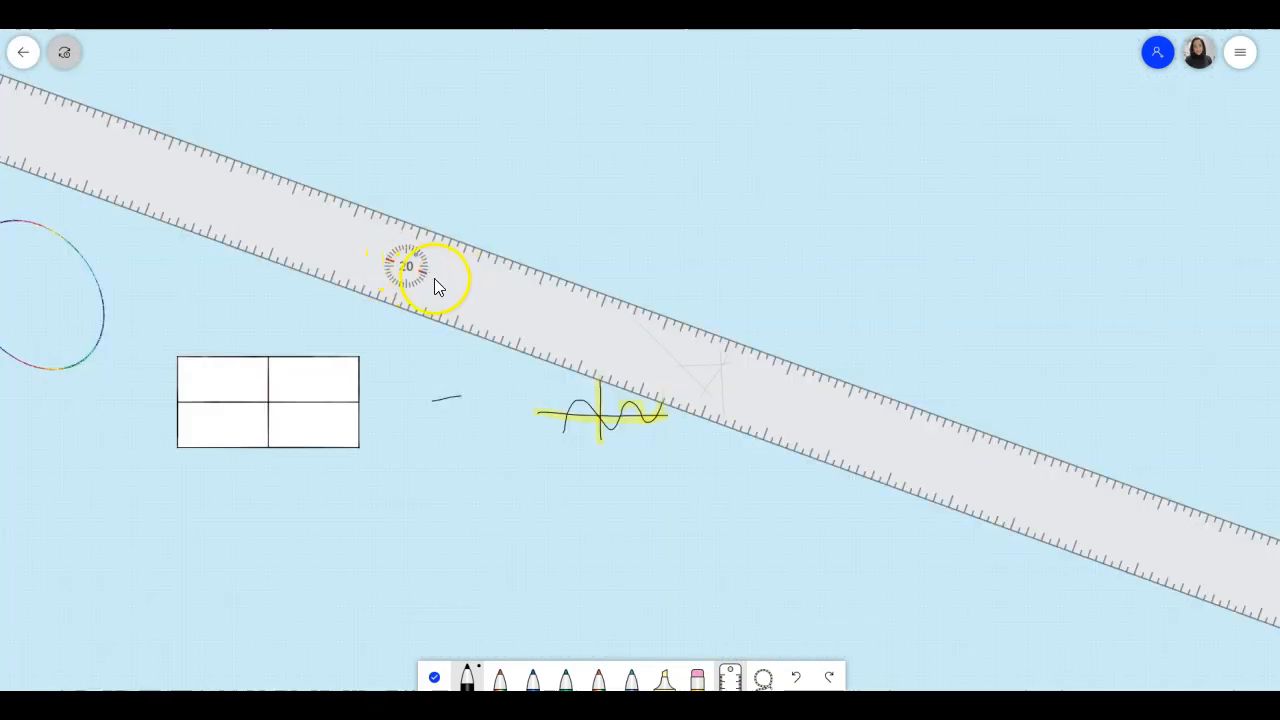
# Step: Move the ruler over the wave sketch and rotate it back and forth, ending at 42 degrees
pyautogui.moveTo(434, 286); pyautogui.dragTo(615, 341)
pyautogui.scroll(13, 615, 341)
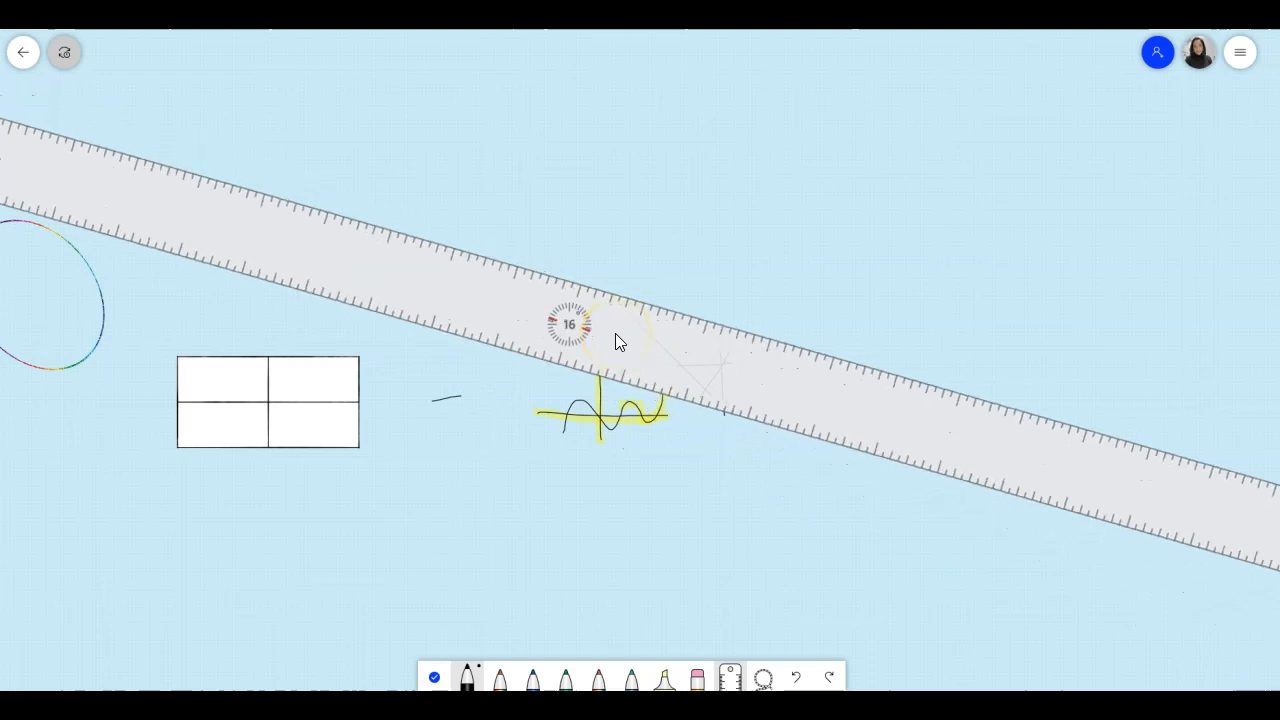
pyautogui.scroll(20, 615, 341)
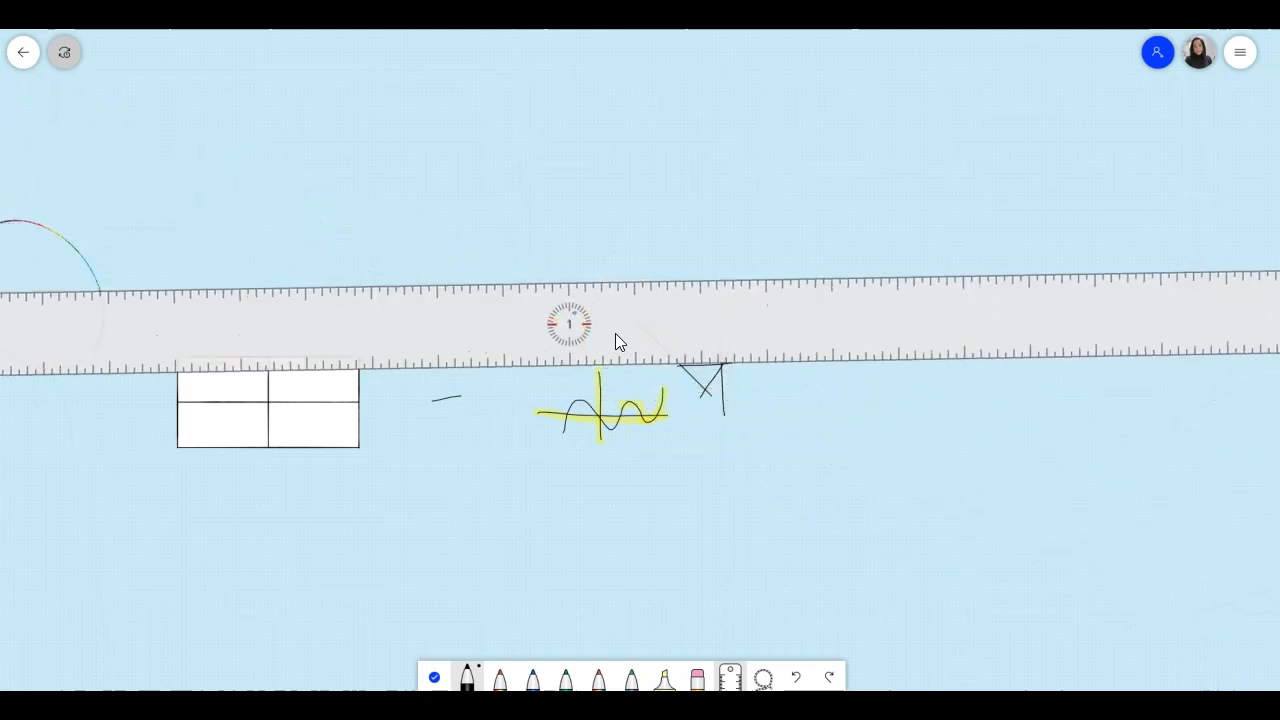
pyautogui.scroll(-20, 615, 341)
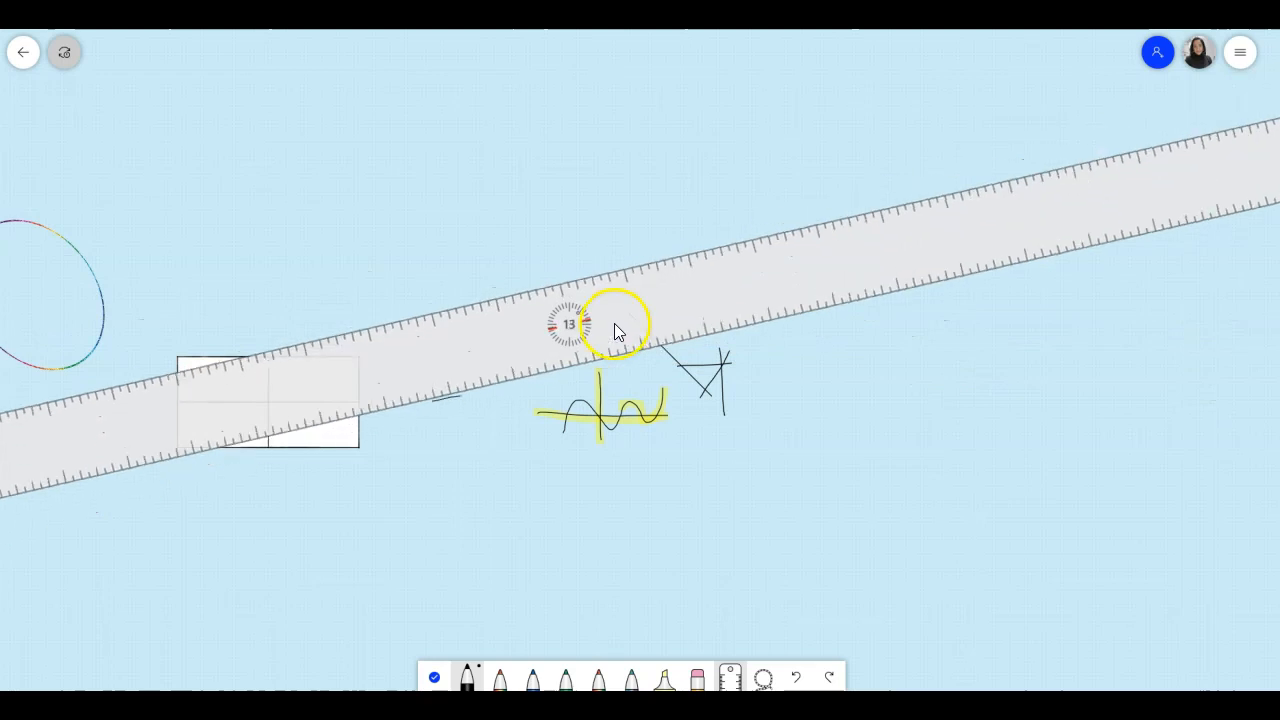
pyautogui.scroll(-20, 615, 326)
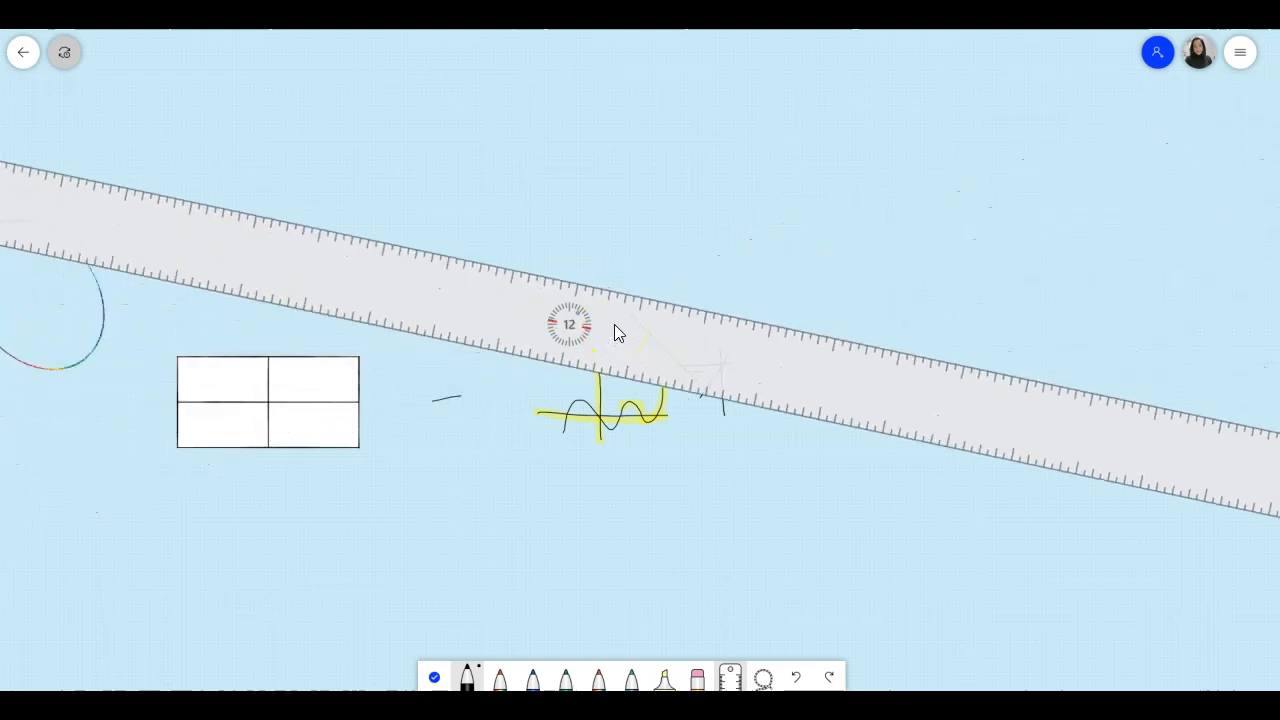
pyautogui.scroll(-12, 615, 326)
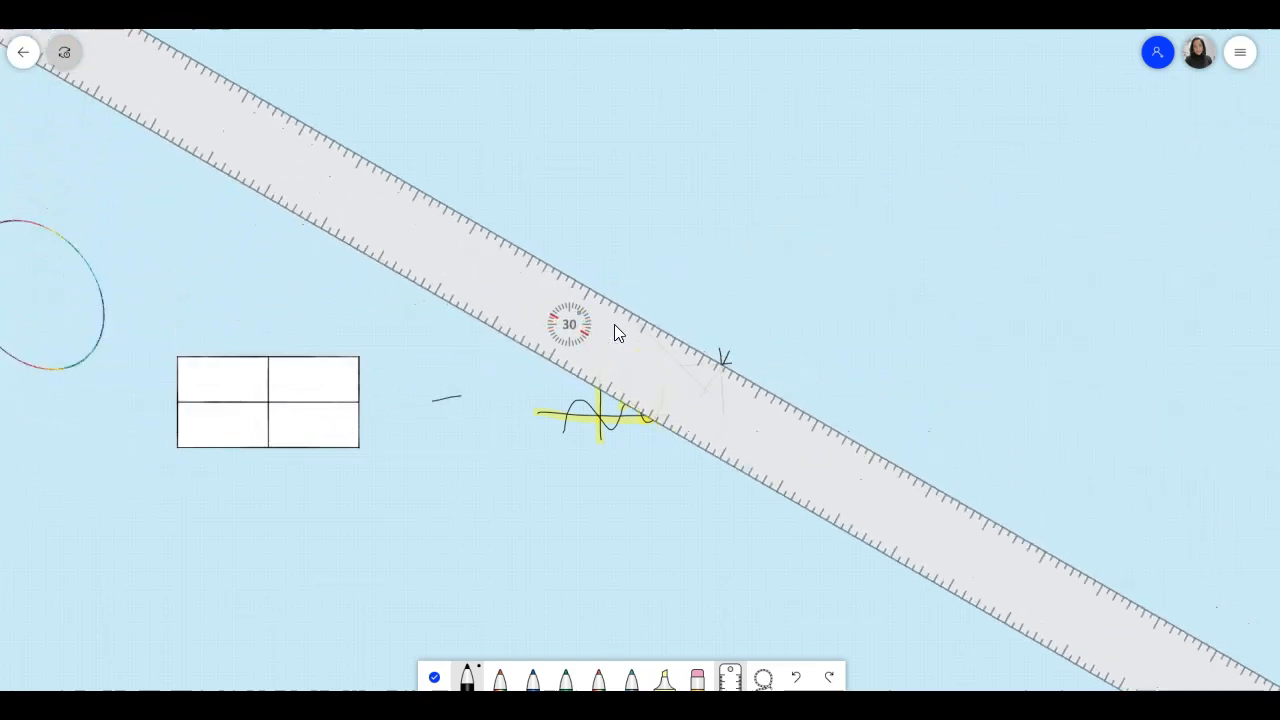
pyautogui.scroll(-3, 614, 324)
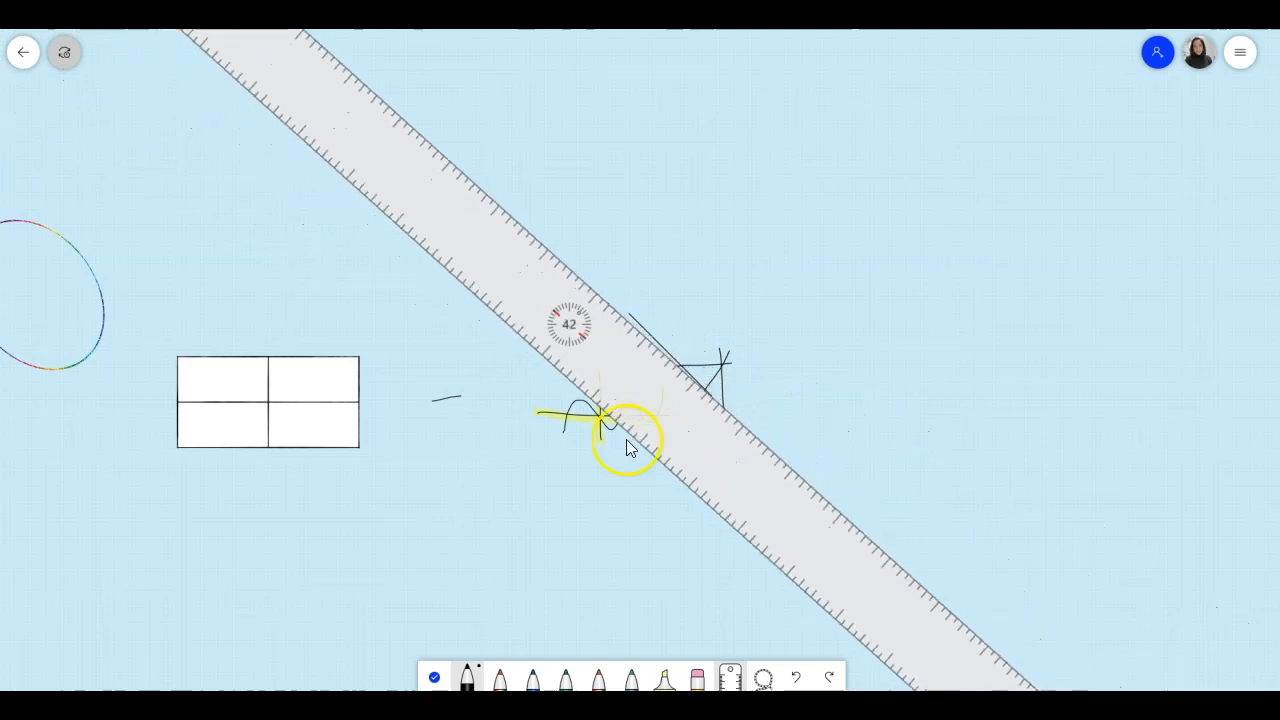
# Step: Hide the ruler, draw a long freehand black line beside the wave sketch, and finish inking
pyautogui.click(733, 678)
pyautogui.moveTo(938, 403); pyautogui.dragTo(784, 411)
pyautogui.click(434, 678)
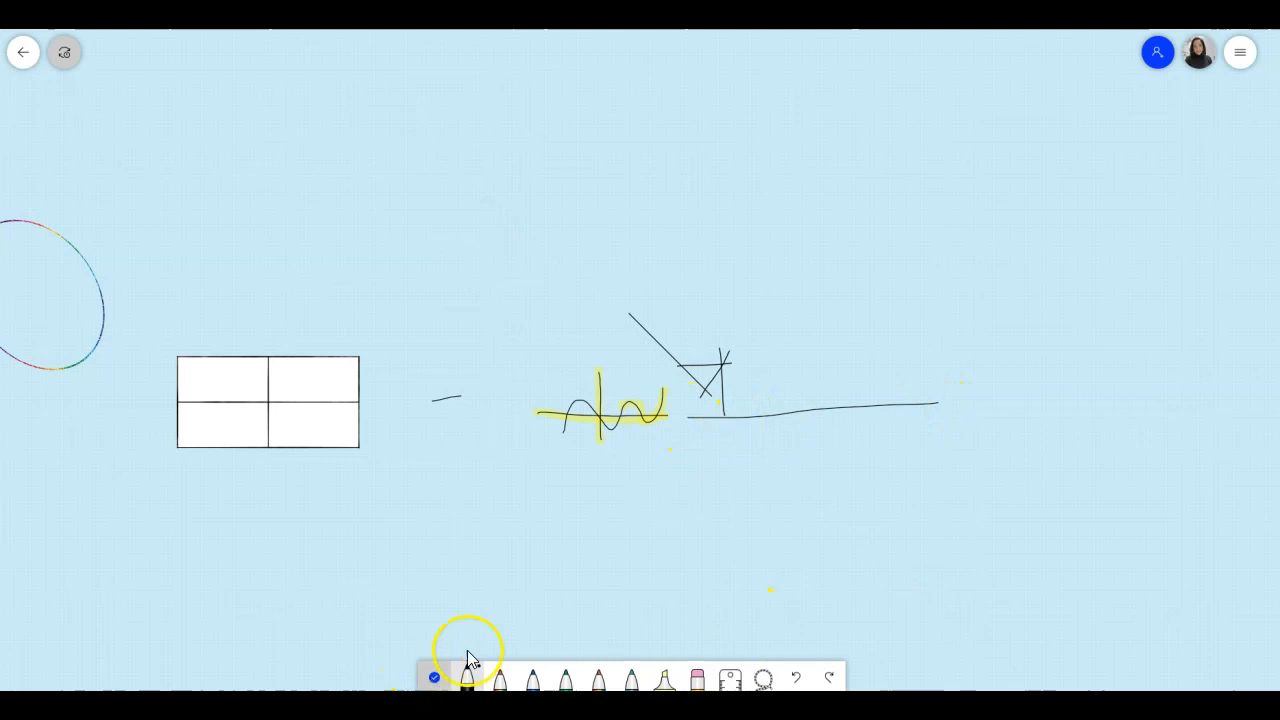
# Step: Add a text box reading "Hello!" on an empty area of the board
pyautogui.moveTo(894, 450); pyautogui.dragTo(557, 477)
pyautogui.moveTo(849, 470); pyautogui.dragTo(400, 403)
pyautogui.moveTo(635, 446); pyautogui.dragTo(529, 417)
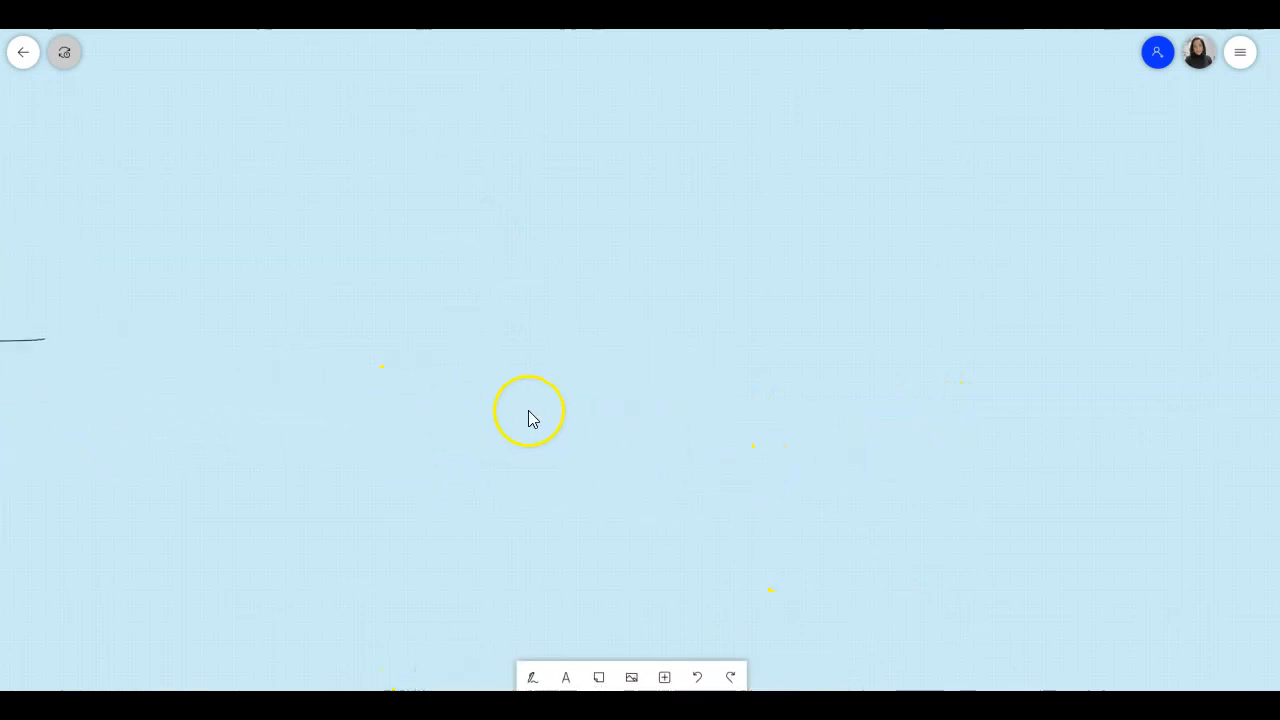
pyautogui.click(566, 678)
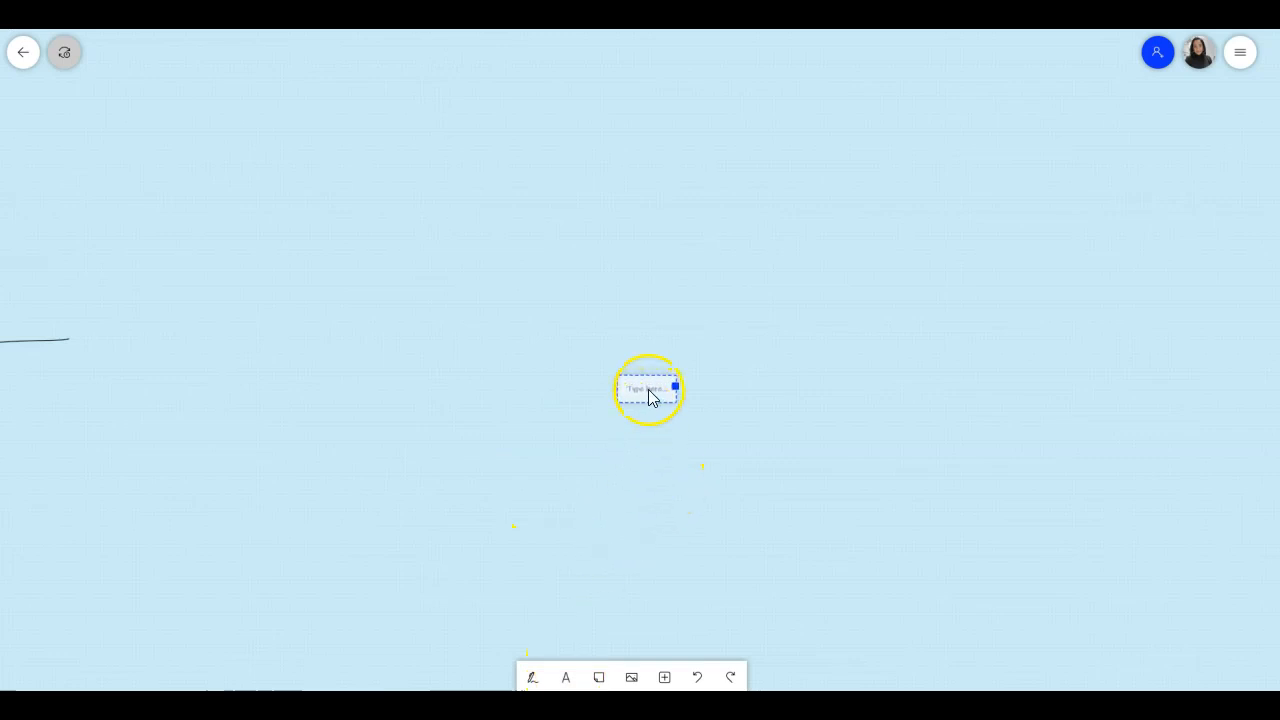
pyautogui.write('#Hello!')
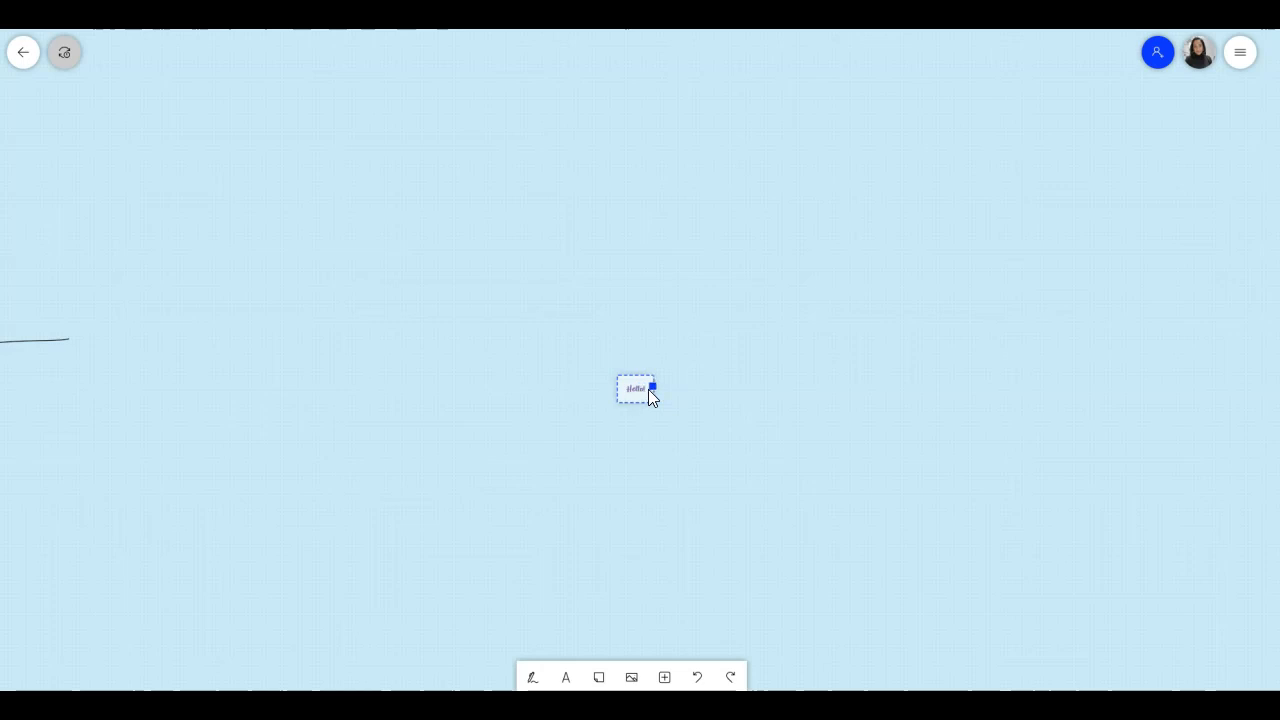
# Step: Extend the text in the box to "Hello! Welcome!" and finish editing it
pyautogui.moveTo(649, 388); pyautogui.dragTo(680, 407)
pyautogui.scroll(10, 677, 397)
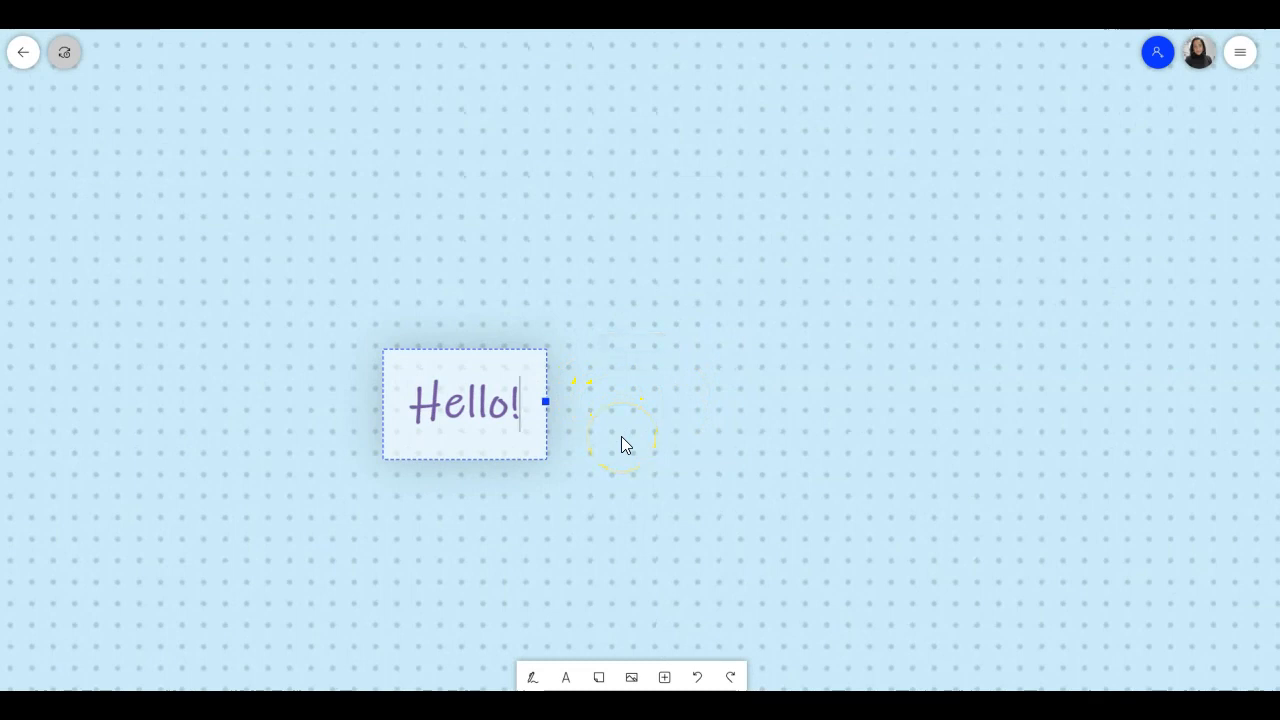
pyautogui.click(528, 409)
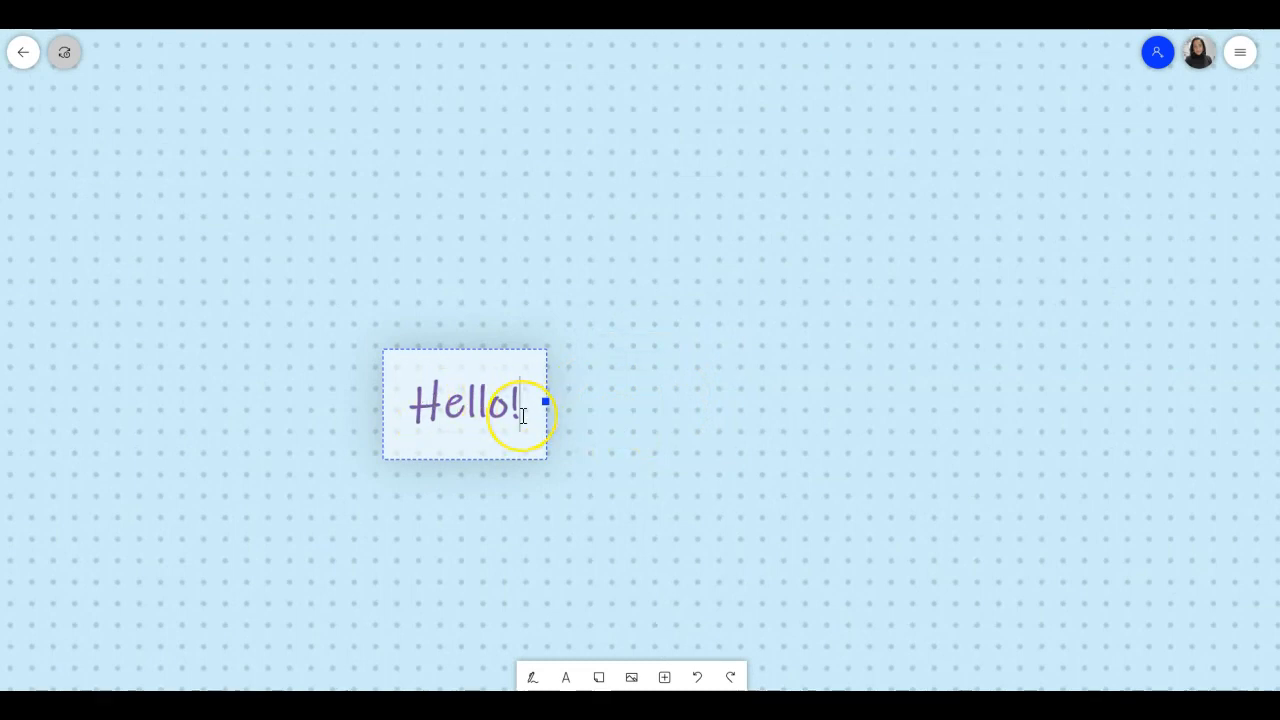
pyautogui.write('welcome')
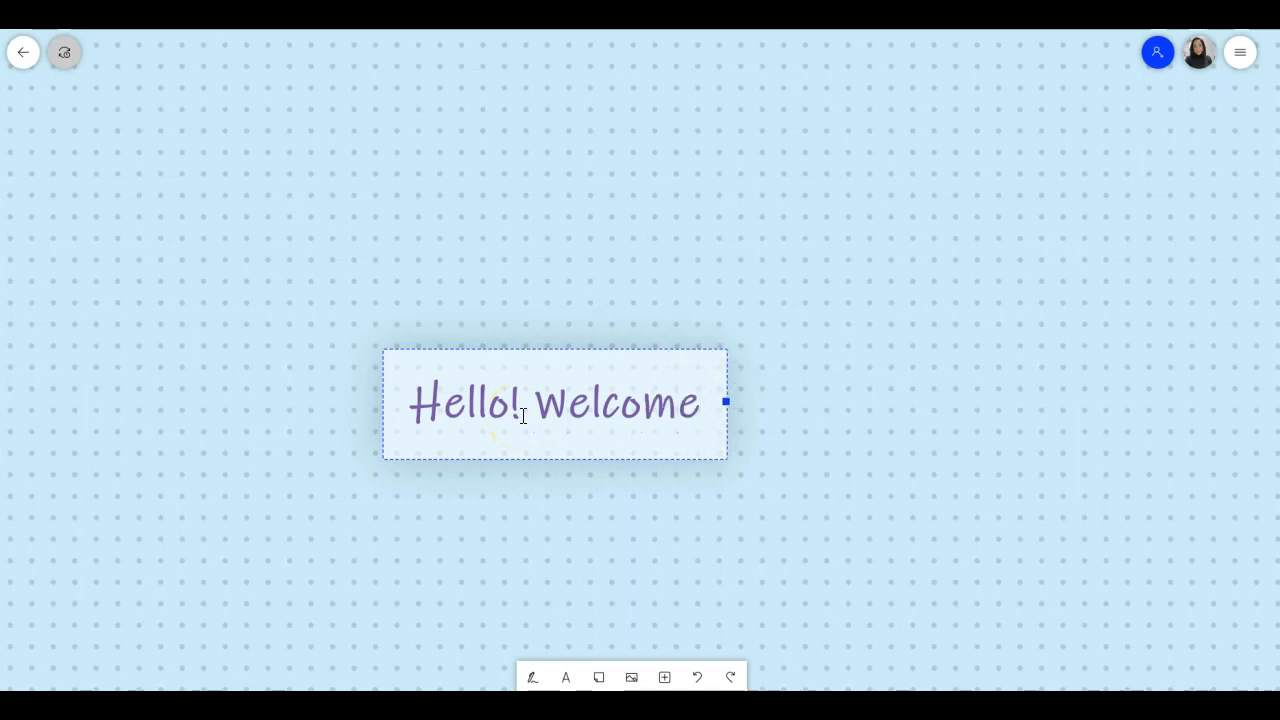
pyautogui.write('!')
pyautogui.click(546, 489)
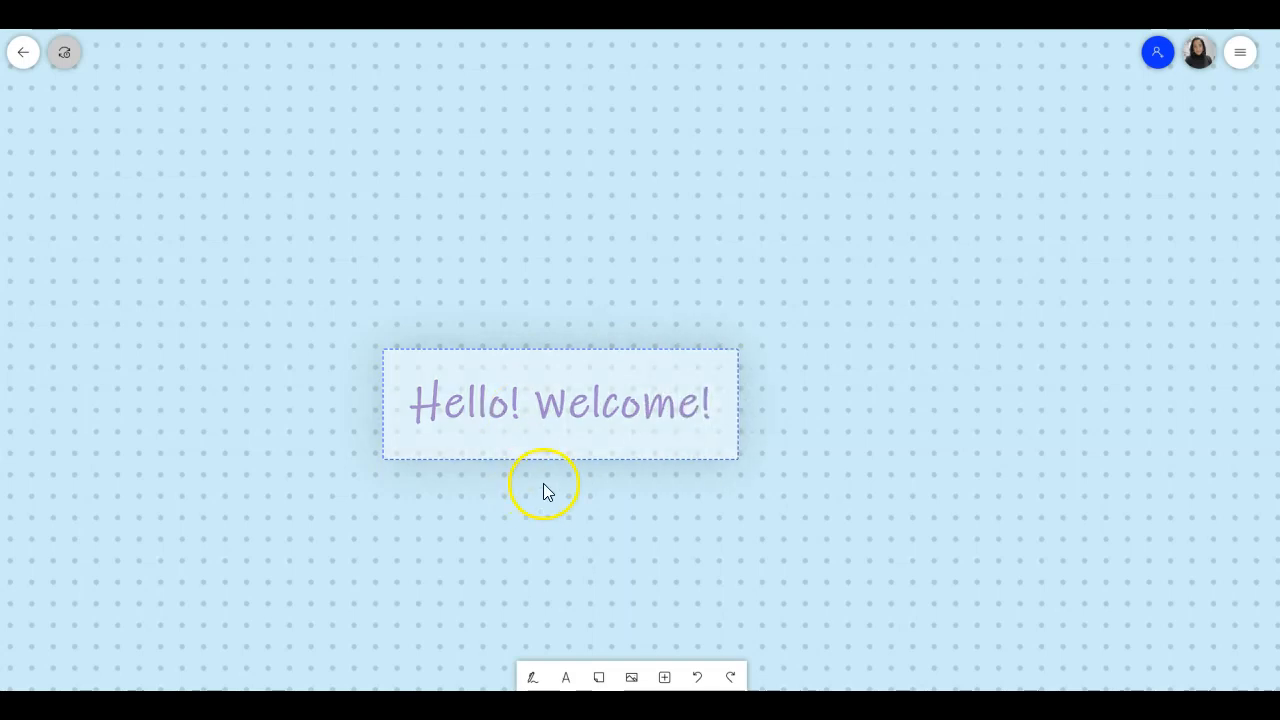
# Step: Select the "Hello! Welcome!" text box and move it higher on the board
pyautogui.click(542, 398)
pyautogui.moveTo(587, 346); pyautogui.dragTo(560, 316)
pyautogui.click(558, 370)
pyautogui.moveTo(560, 372); pyautogui.dragTo(571, 320)
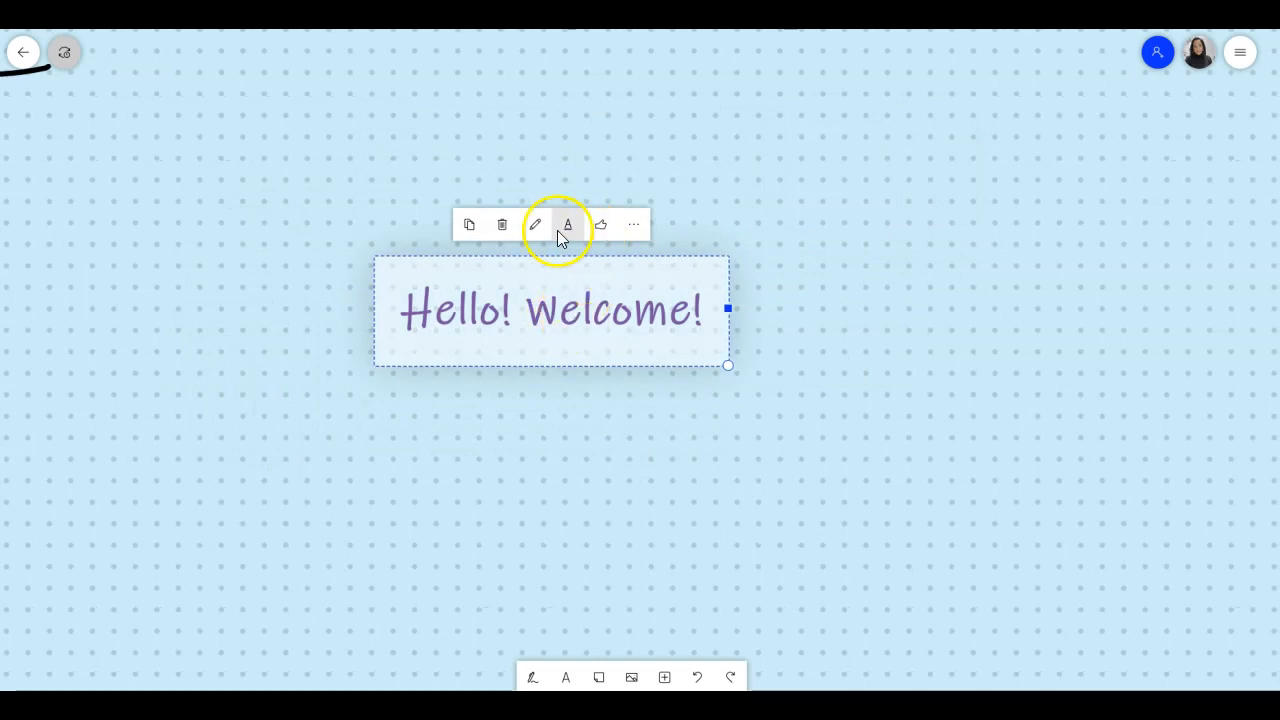
# Step: Open the "Hello! Welcome!" text for editing and close it without changing anything
pyautogui.click(534, 230)
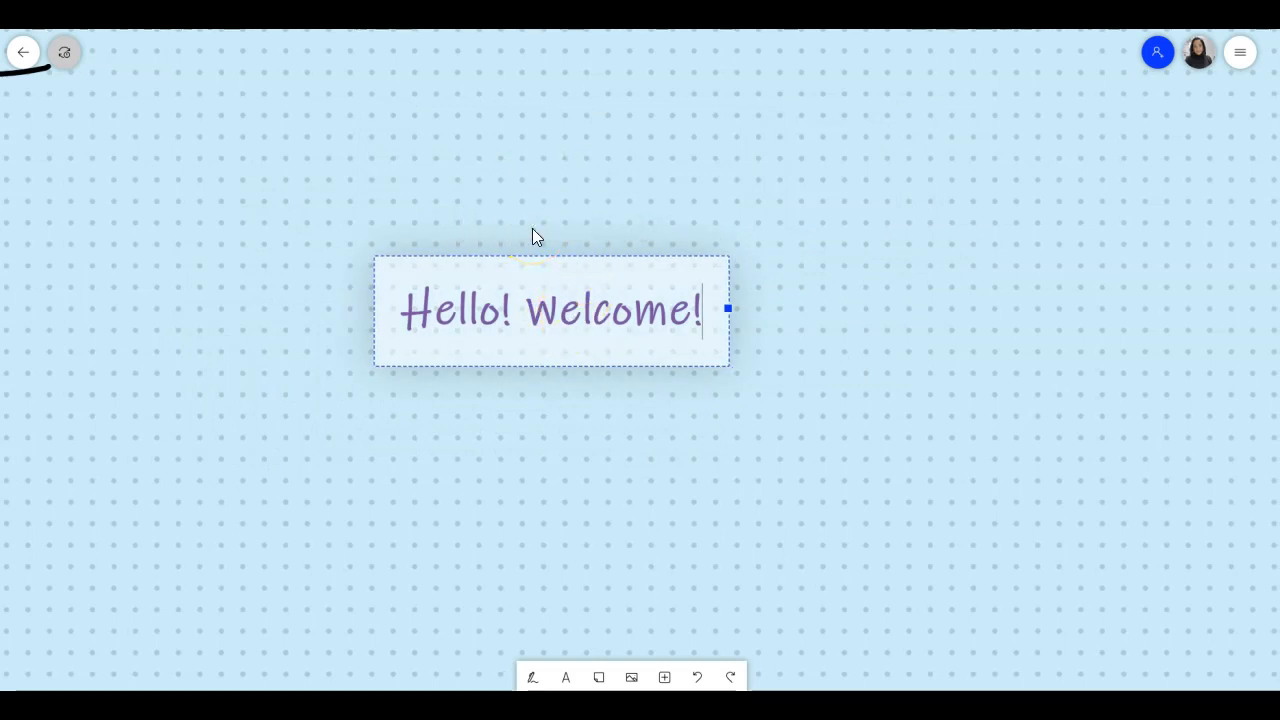
pyautogui.click(549, 292)
pyautogui.click(729, 333)
# Step: Change the colour of the "Hello! Welcome!" text to black
pyautogui.click(674, 314)
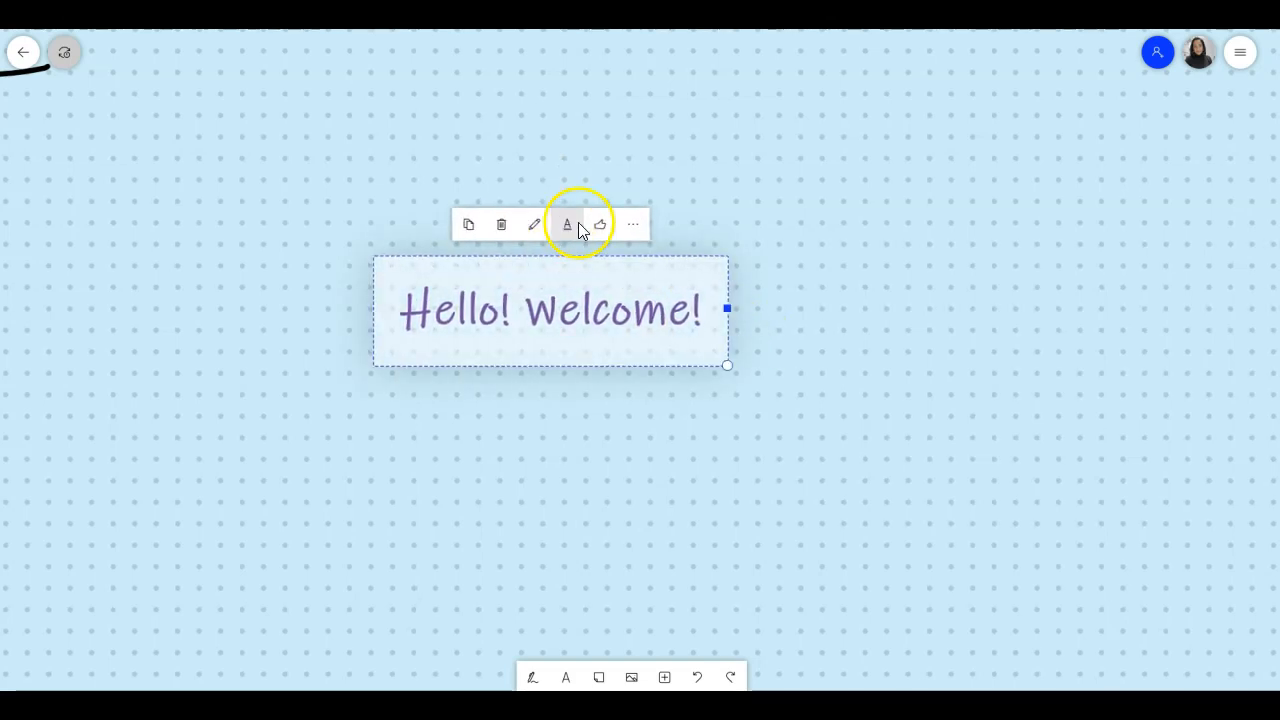
pyautogui.click(569, 226)
pyautogui.click(567, 290)
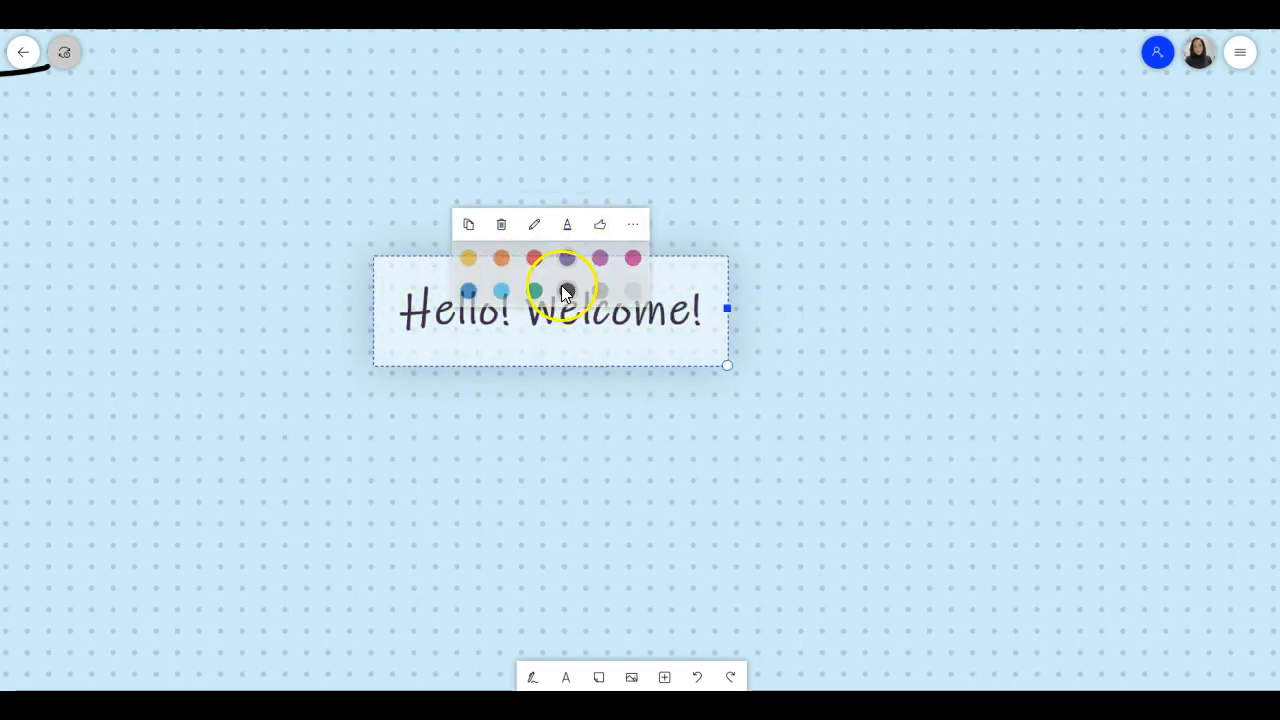
# Step: Like the "Hello! Welcome!" text box and open its text in Immersive Reader
pyautogui.click(605, 226)
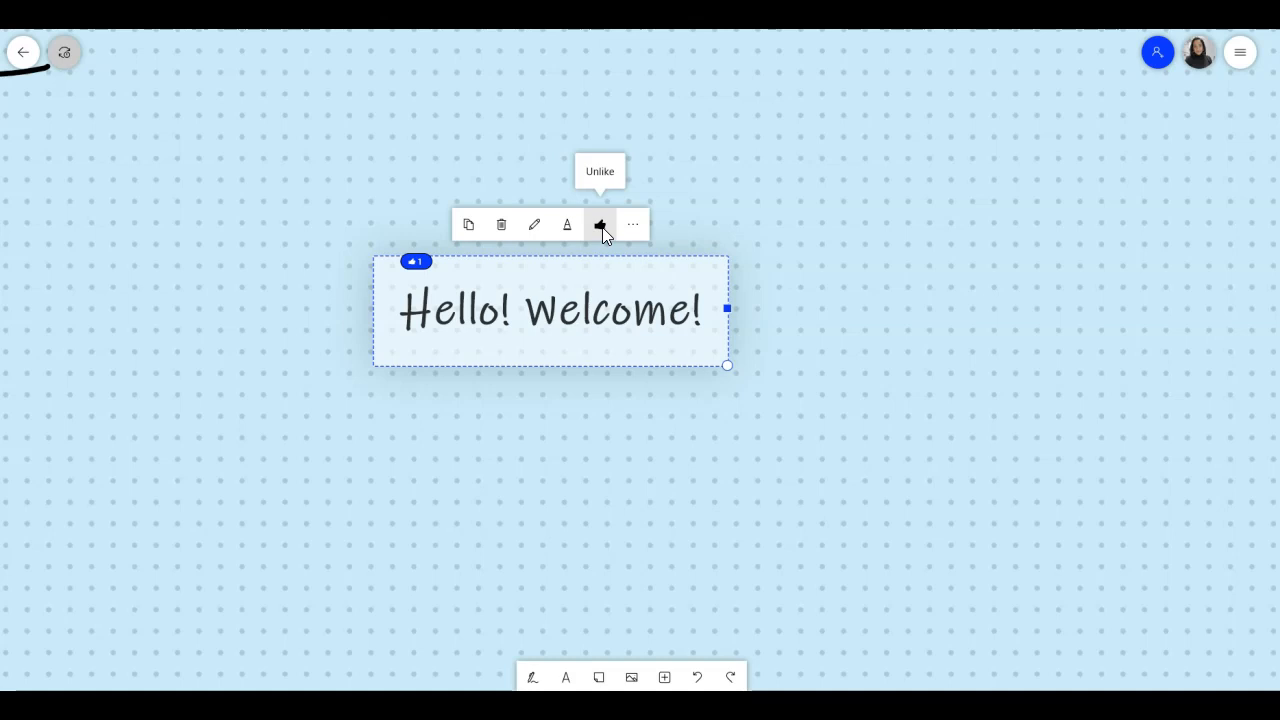
pyautogui.click(627, 229)
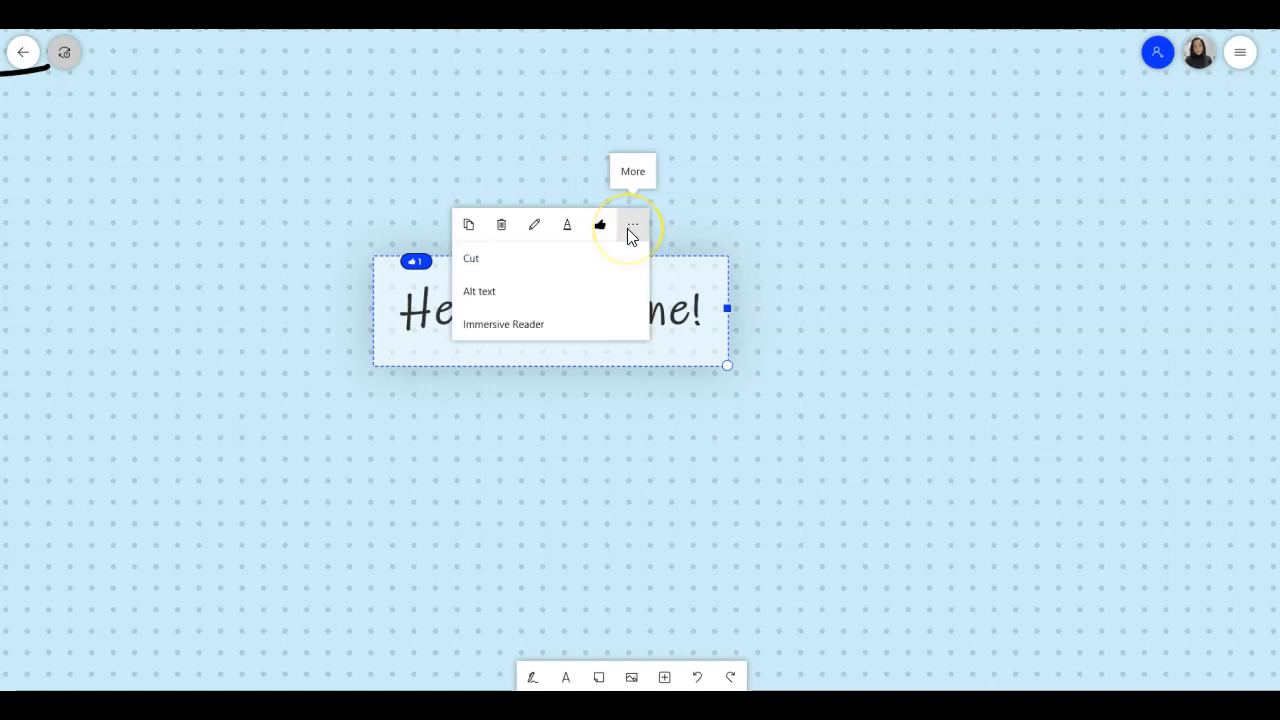
pyautogui.click(528, 330)
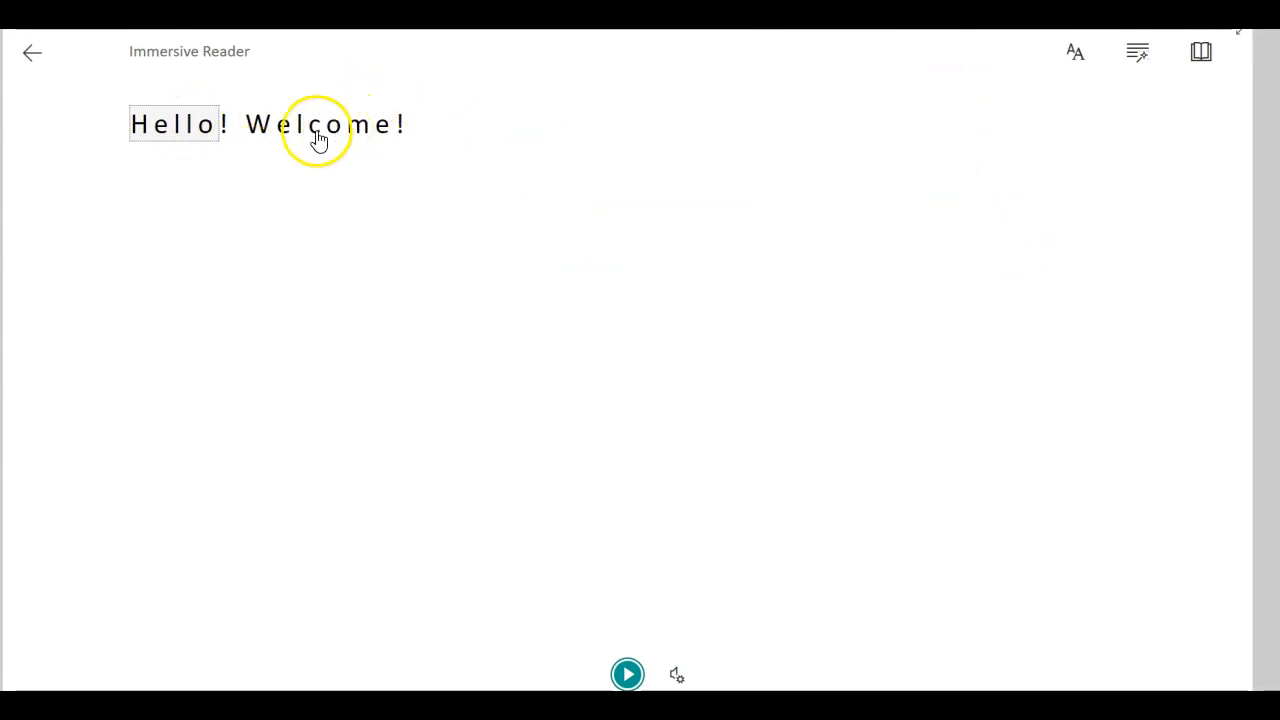
# Step: Set the Immersive Reader text size to 48 and try the blue, yellow, beige and green background themes
pyautogui.click(1076, 62)
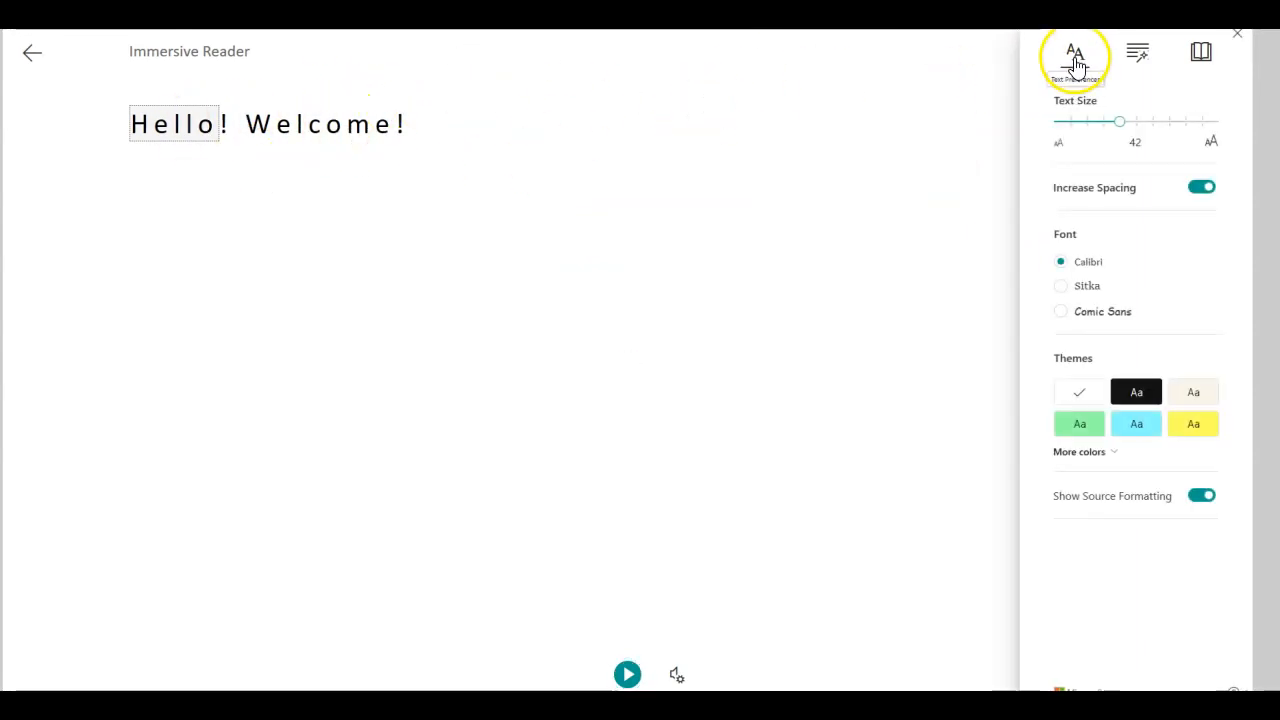
pyautogui.moveTo(1123, 129)
pyautogui.mouseDown()
pyautogui.moveTo(1166, 126)
pyautogui.moveTo(1137, 129)
pyautogui.mouseUp()
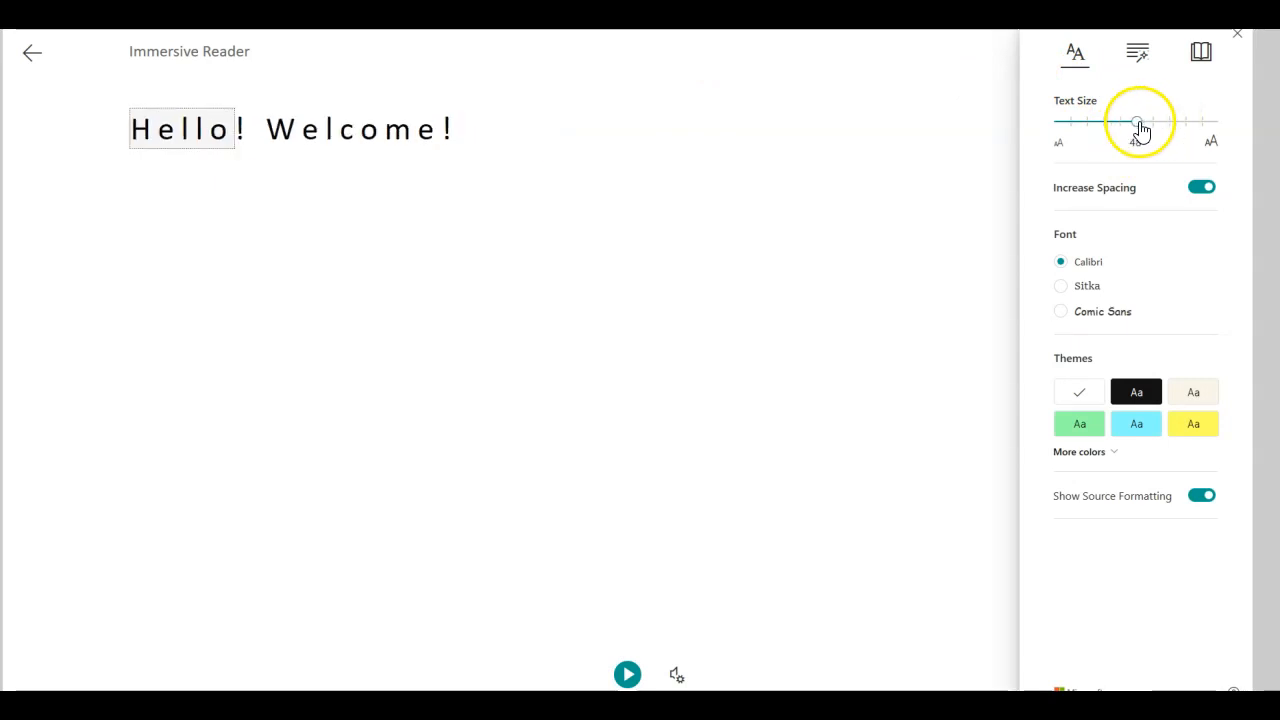
pyautogui.click(1140, 437)
pyautogui.click(1200, 430)
pyautogui.click(1200, 400)
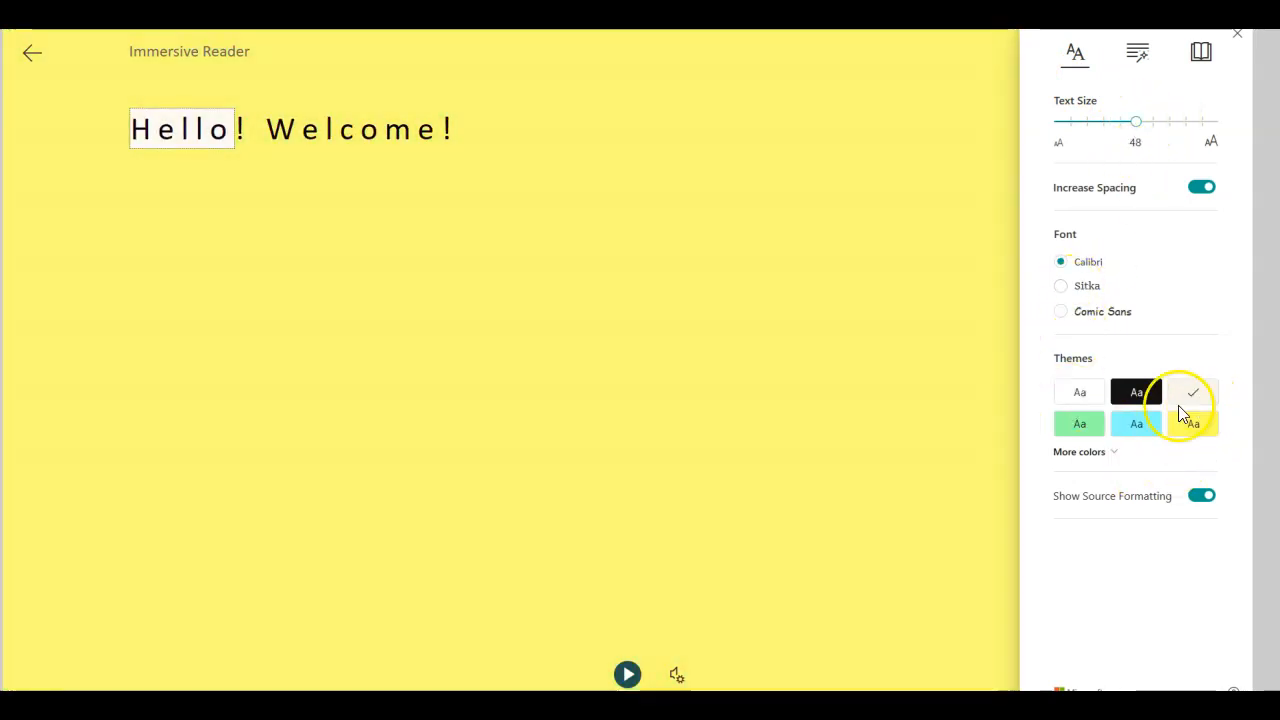
pyautogui.click(1081, 428)
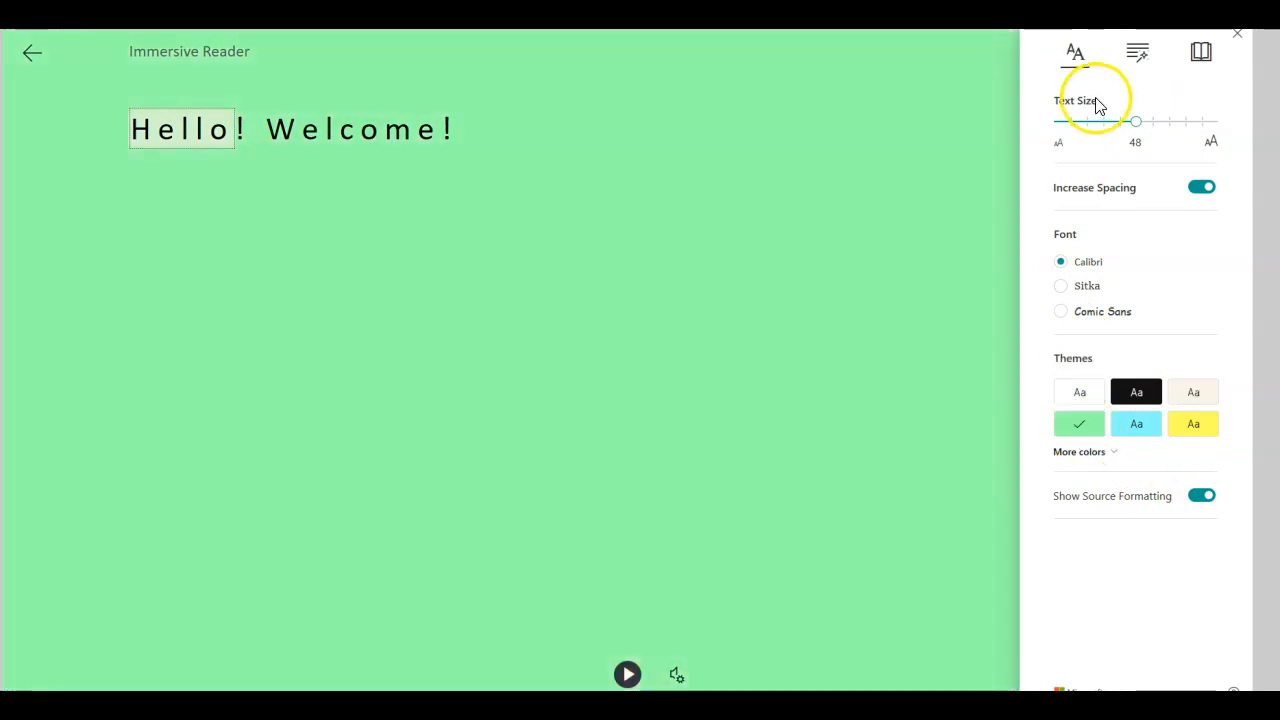
# Step: Turn on highlighting for nouns, verbs and adjectives, and switch the reader's background back to the white light theme
pyautogui.click(1138, 60)
pyautogui.click(1203, 183)
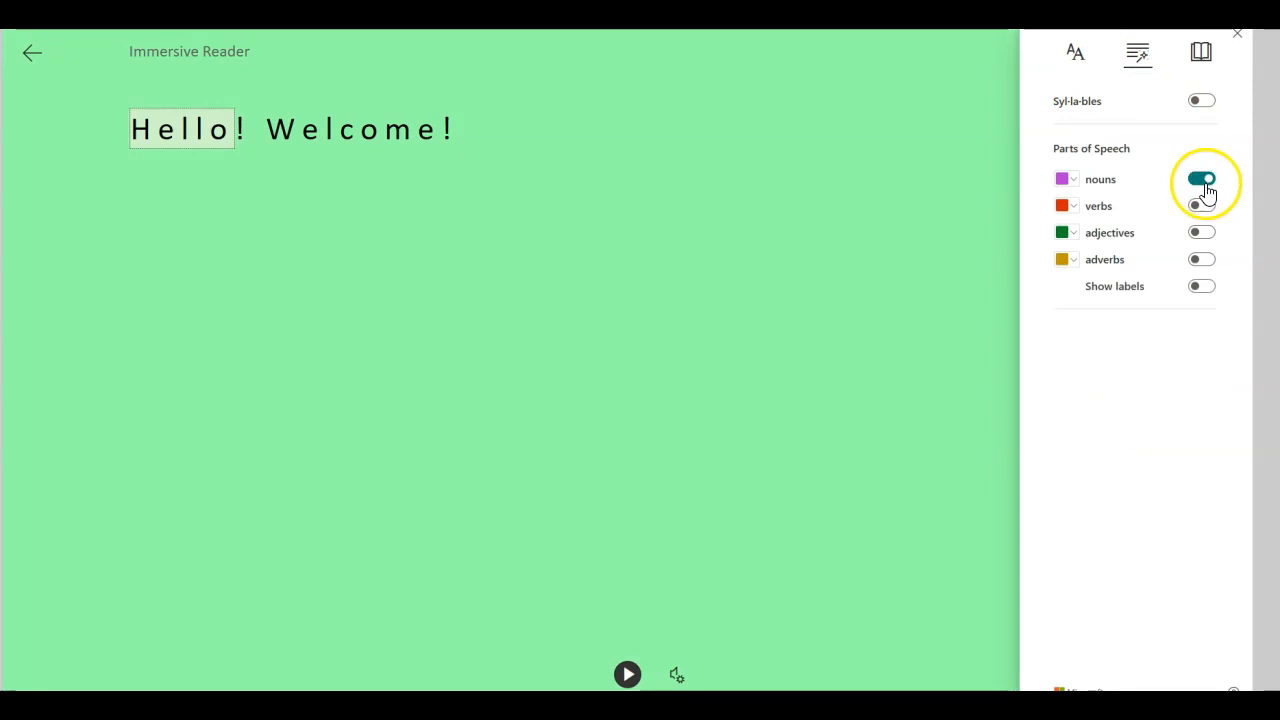
pyautogui.click(1072, 58)
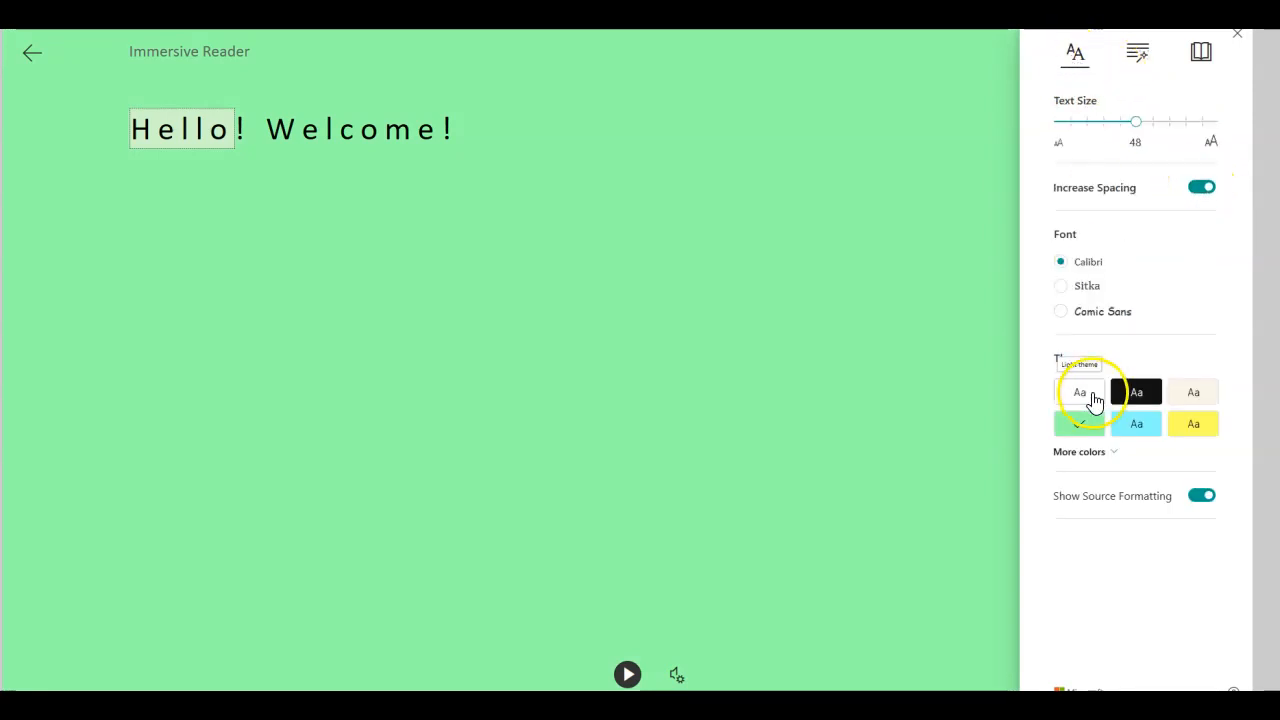
pyautogui.click(1092, 396)
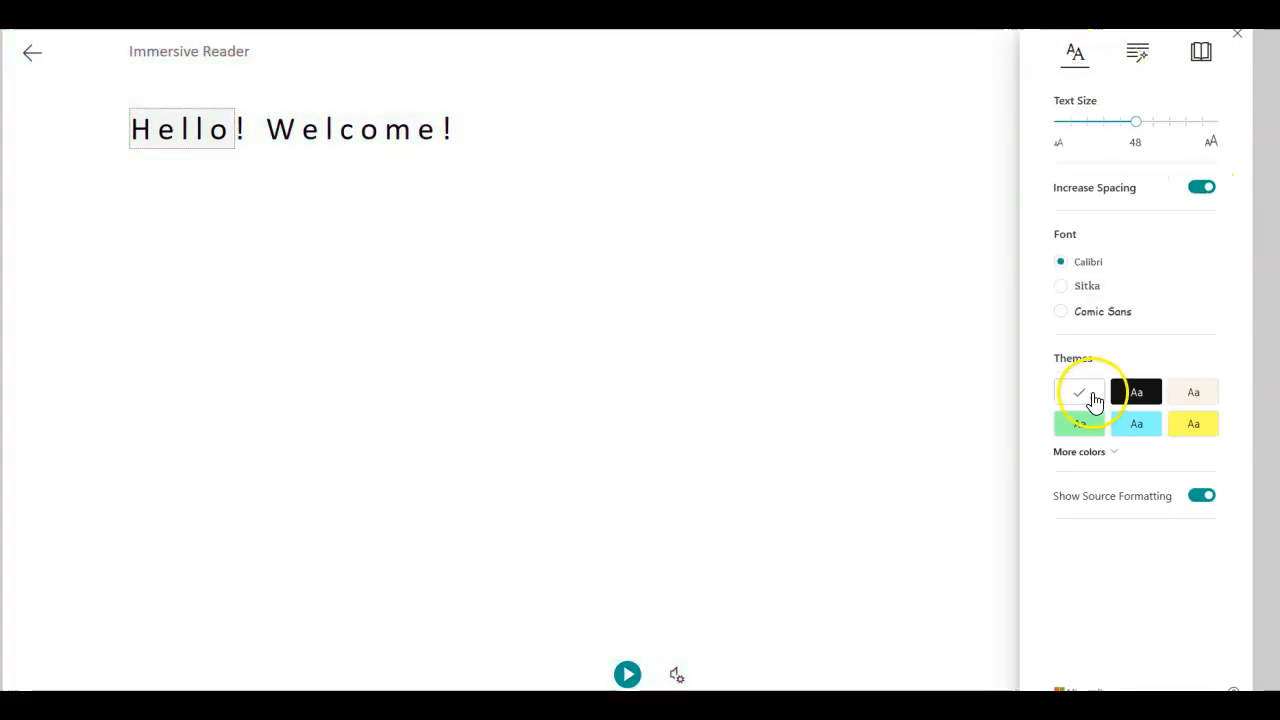
pyautogui.click(1144, 71)
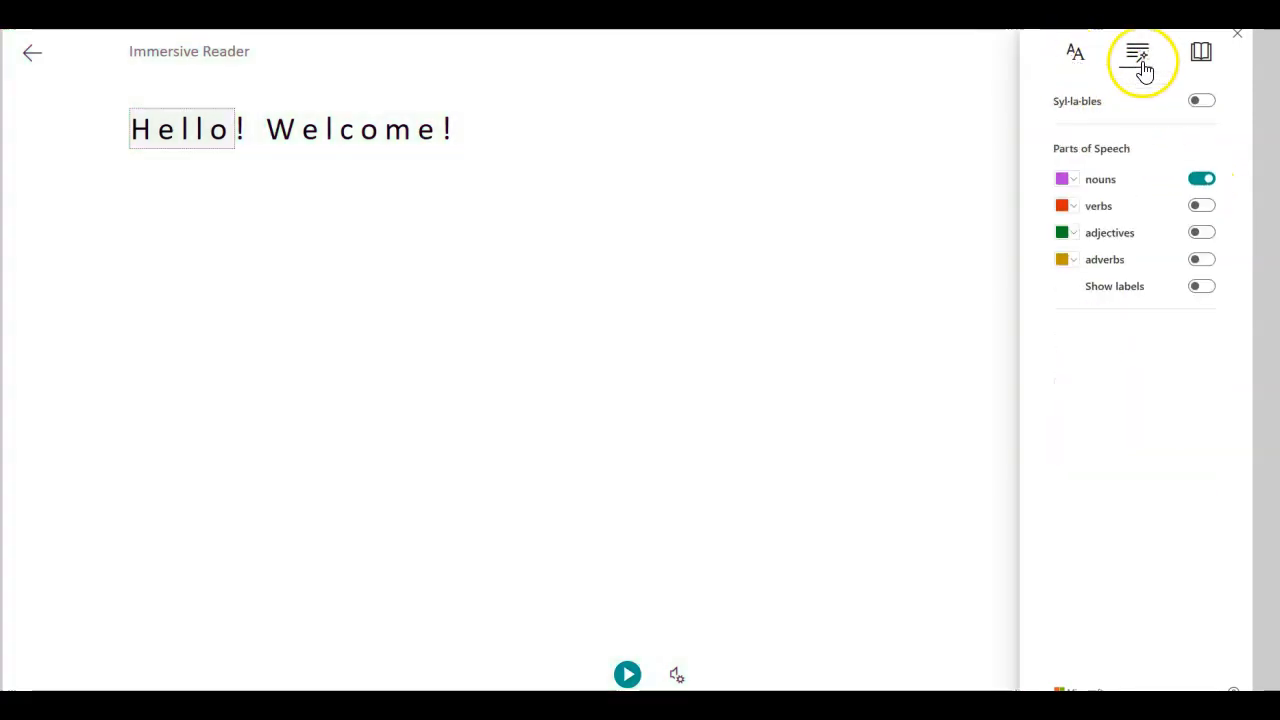
pyautogui.click(1202, 233)
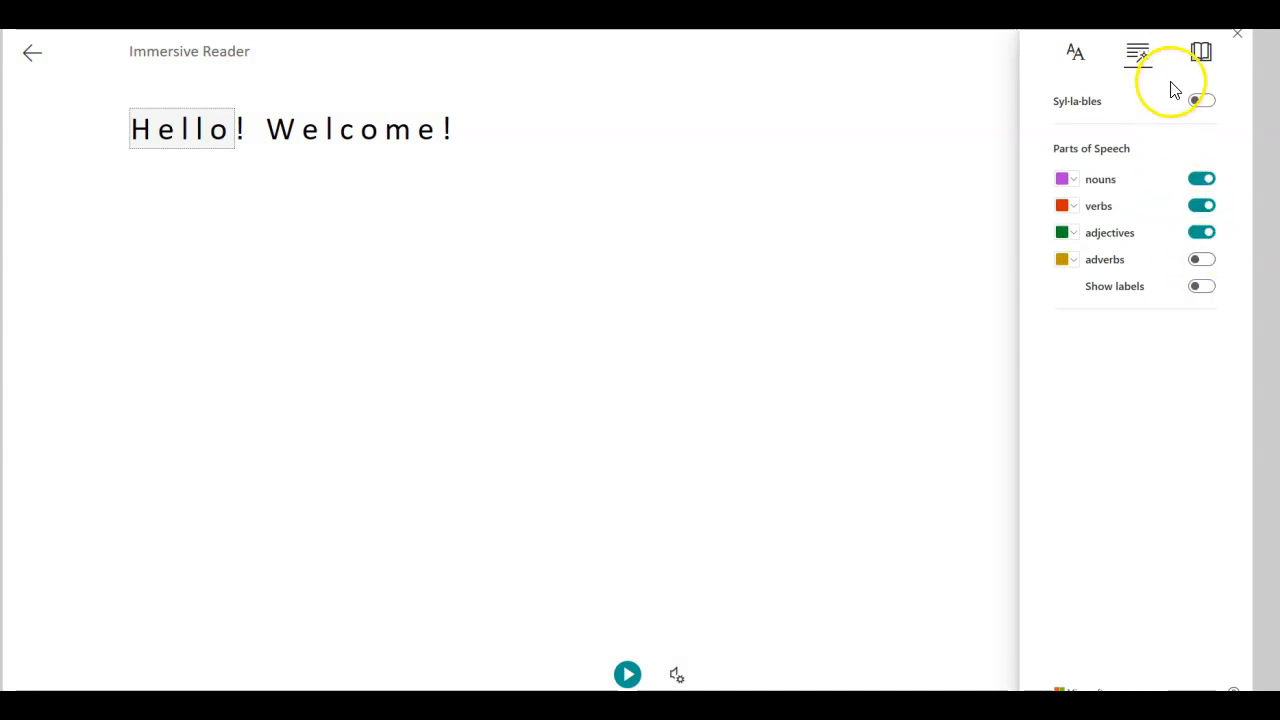
# Step: Set the translation language to French (Canada), and turn whole-document translation on and back off
pyautogui.click(1199, 57)
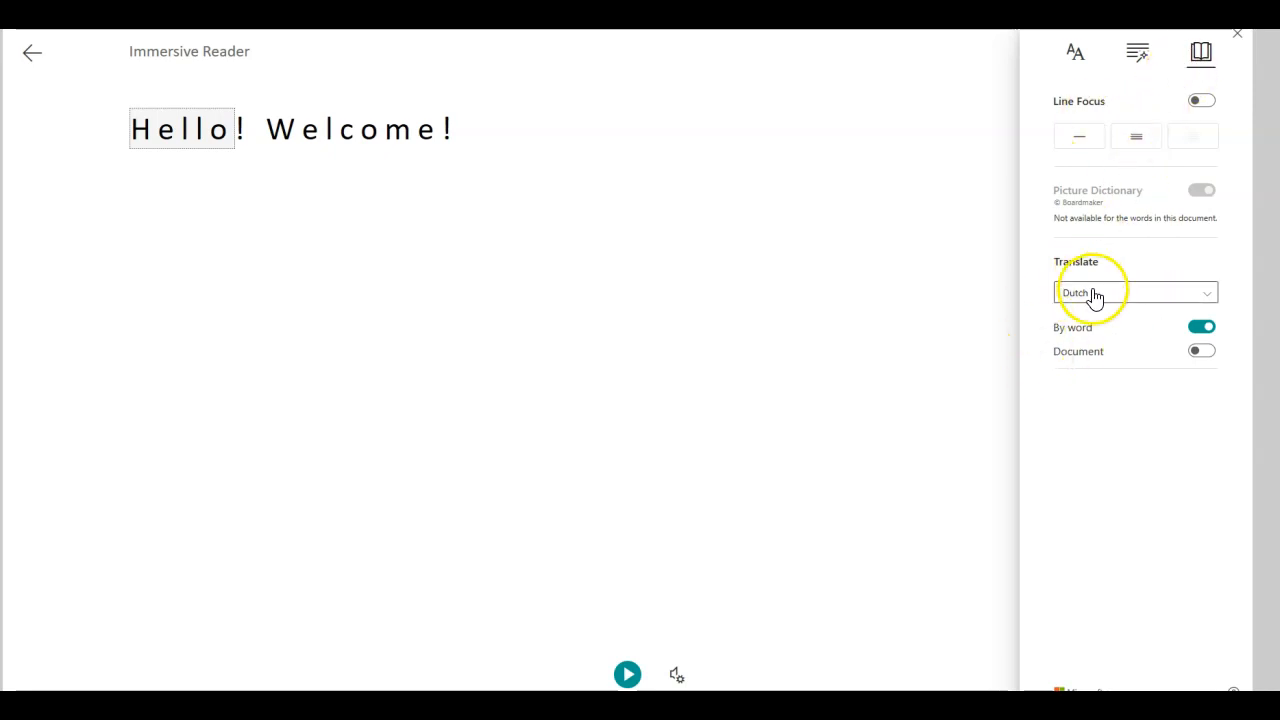
pyautogui.click(1211, 298)
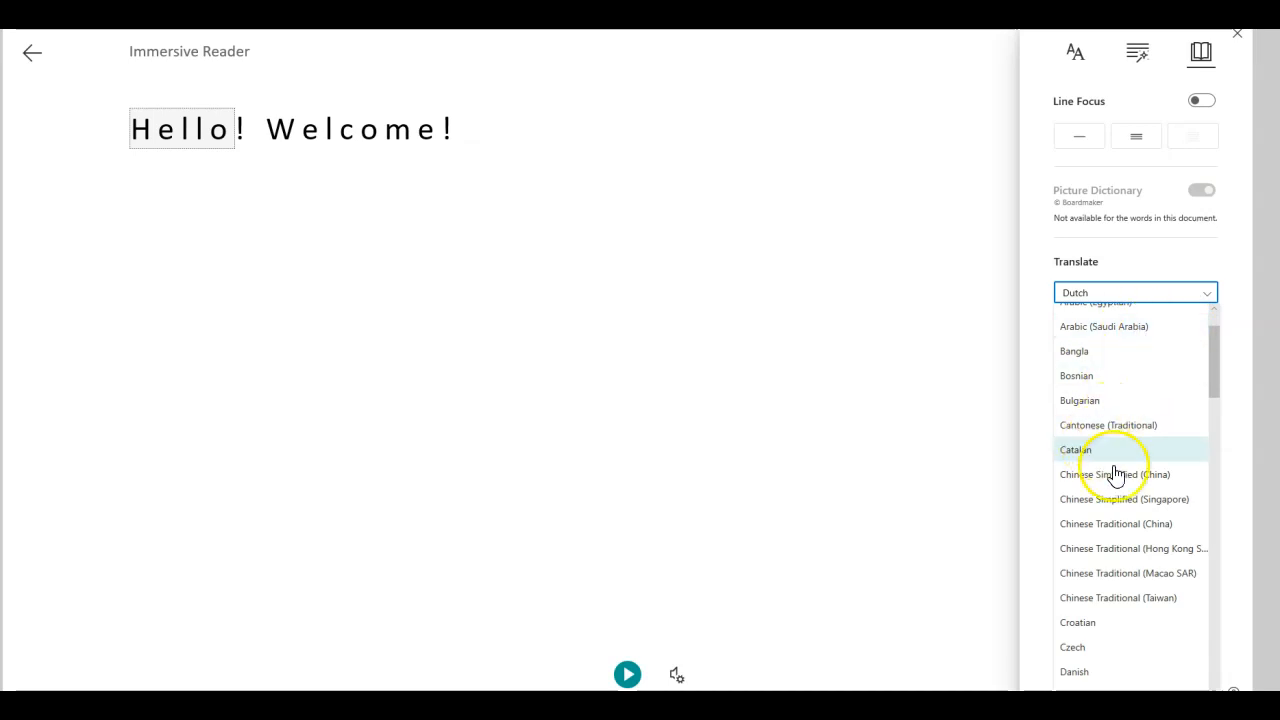
pyautogui.scroll(-1, 1088, 652)
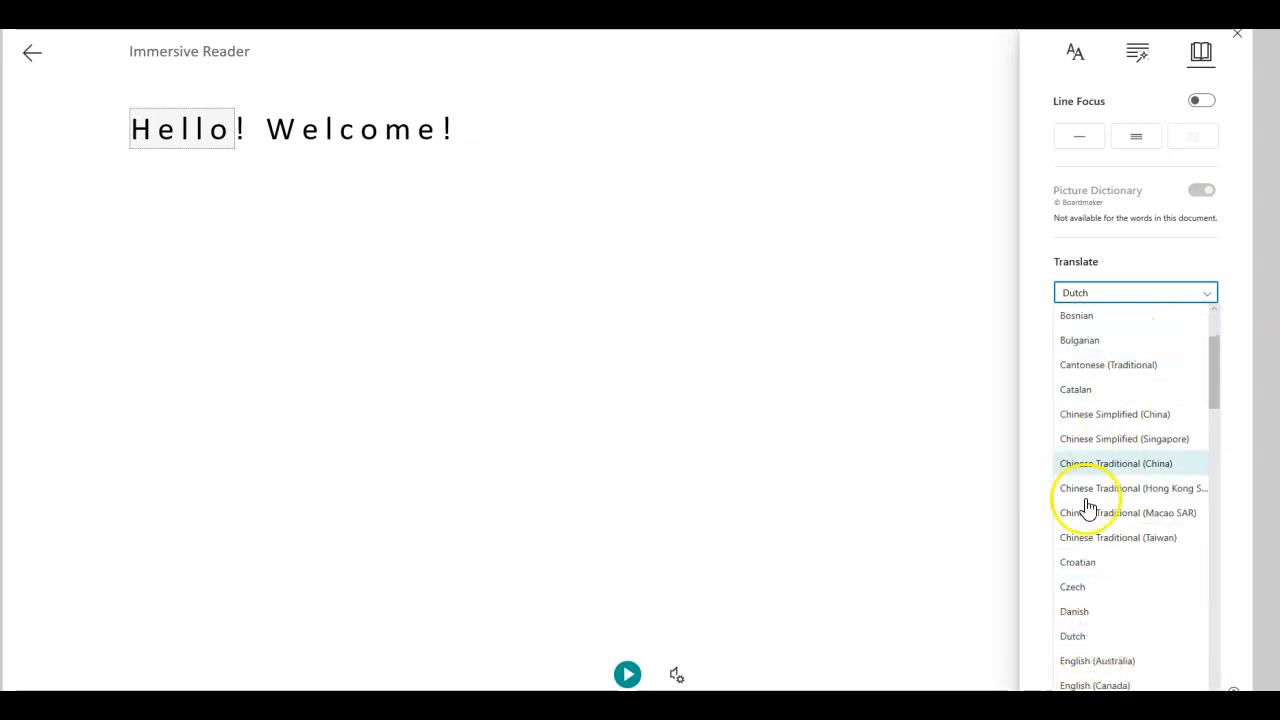
pyautogui.scroll(-5, 1097, 557)
pyautogui.scroll(-3, 1100, 585)
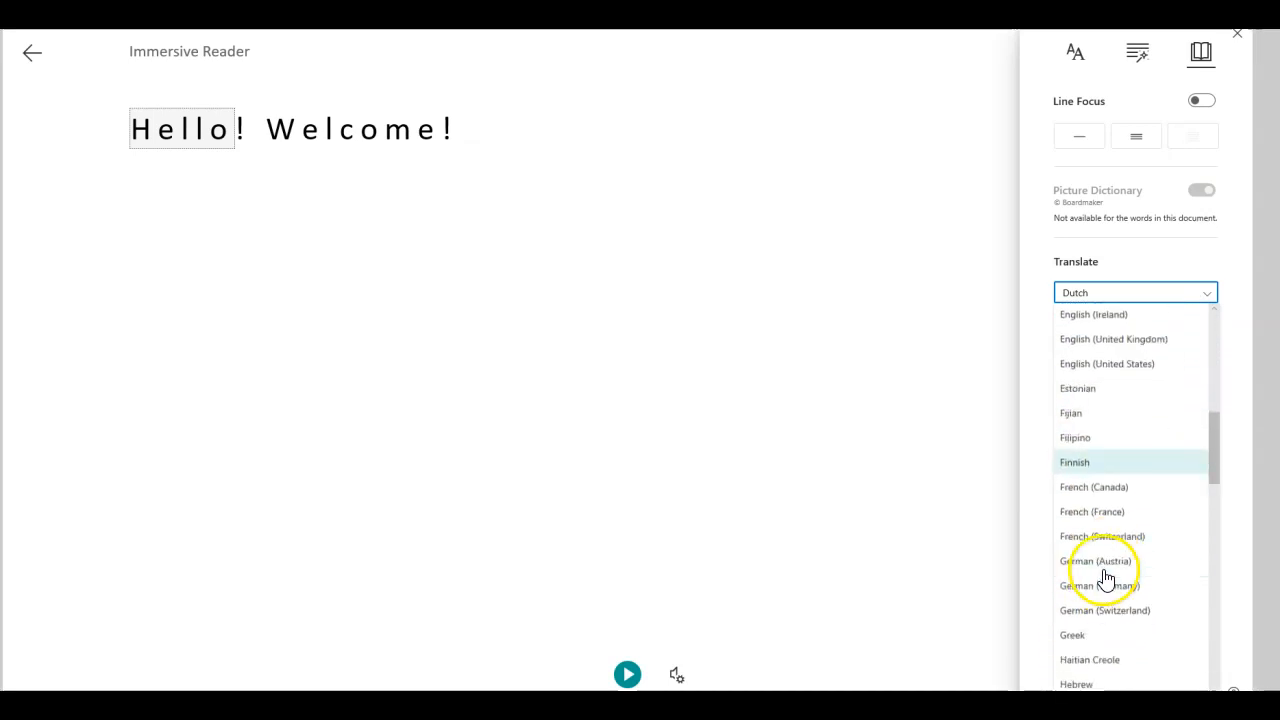
pyautogui.click(1094, 488)
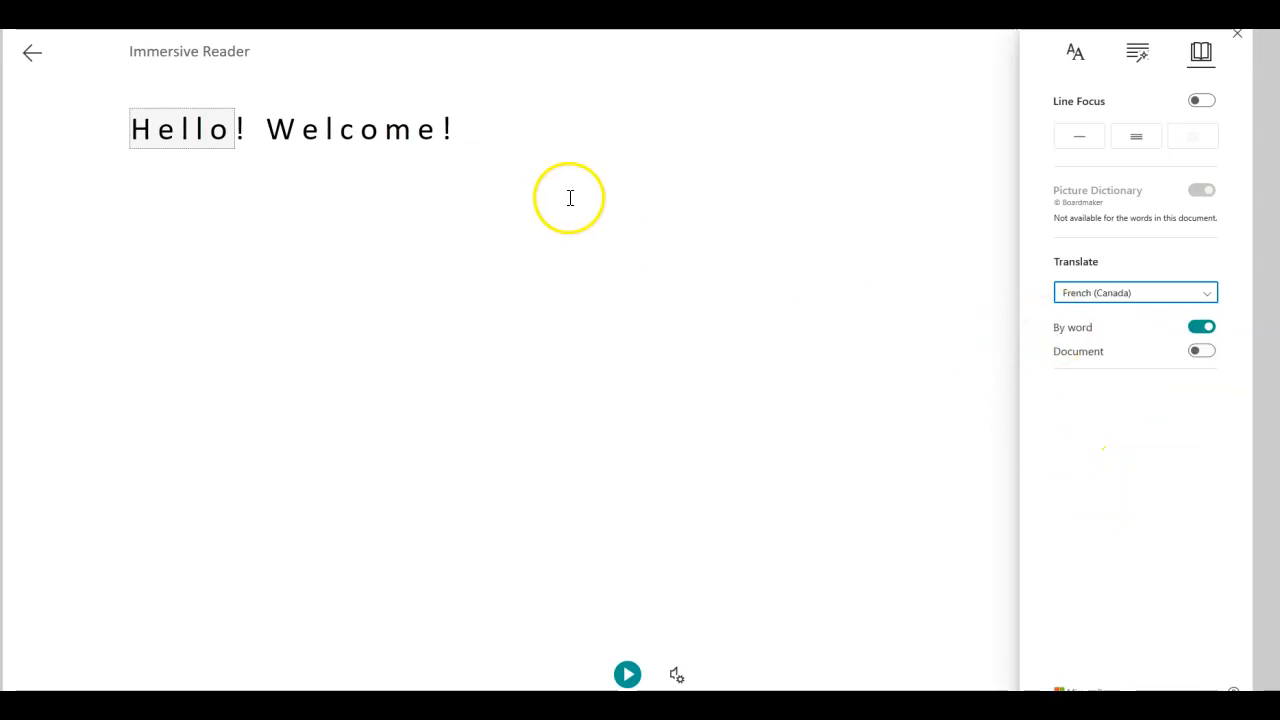
pyautogui.click(1202, 353)
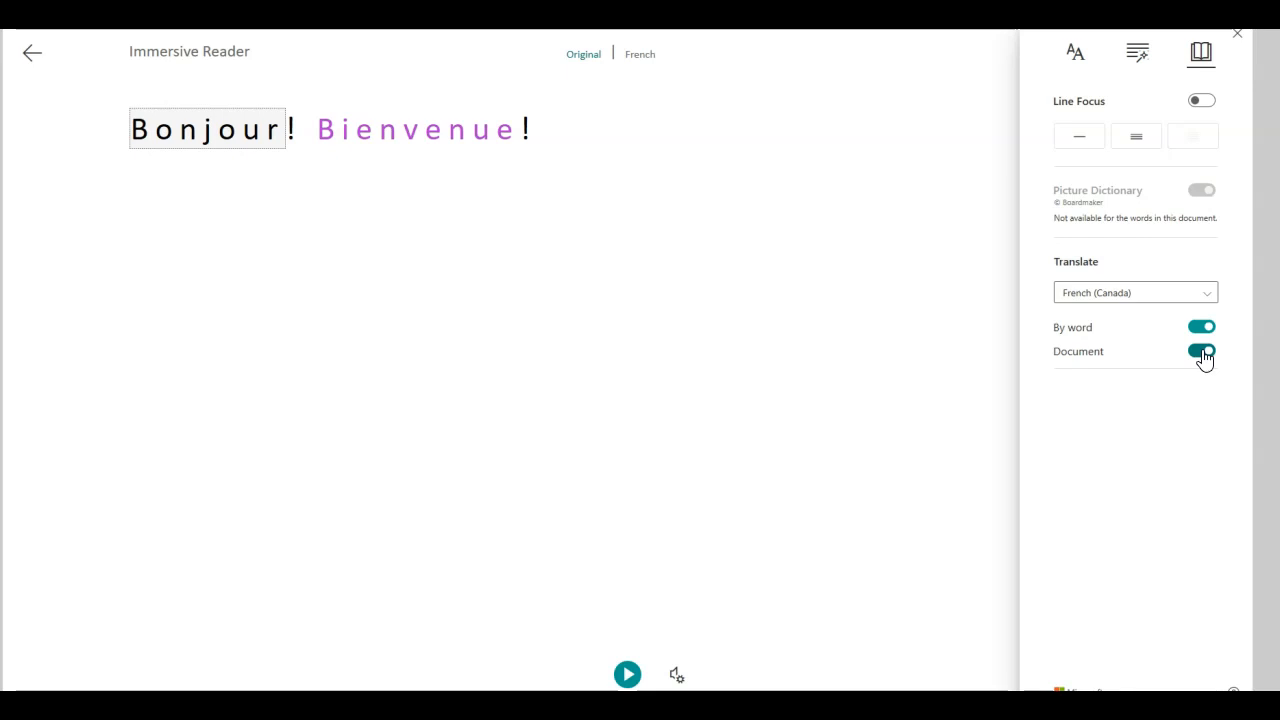
pyautogui.click(1200, 353)
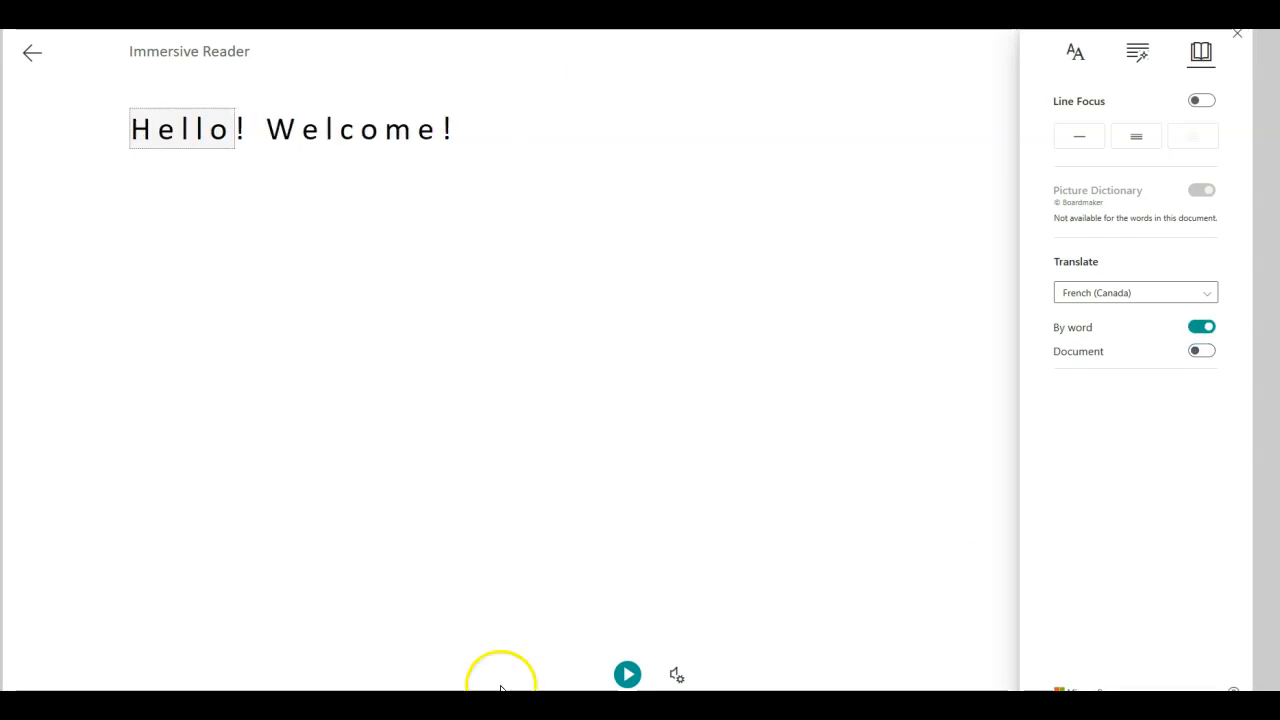
# Step: Play and pause the read-aloud of the text, and return to the whiteboard with nothing selected
pyautogui.click(628, 676)
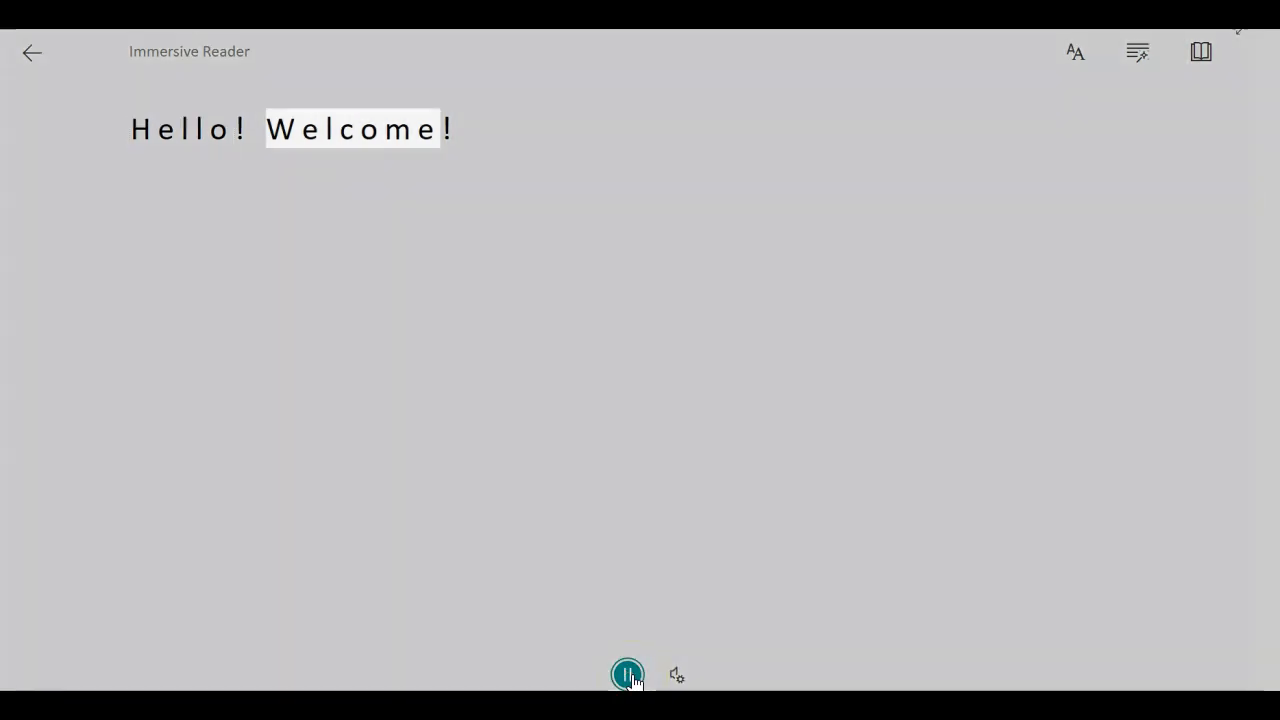
pyautogui.click(628, 676)
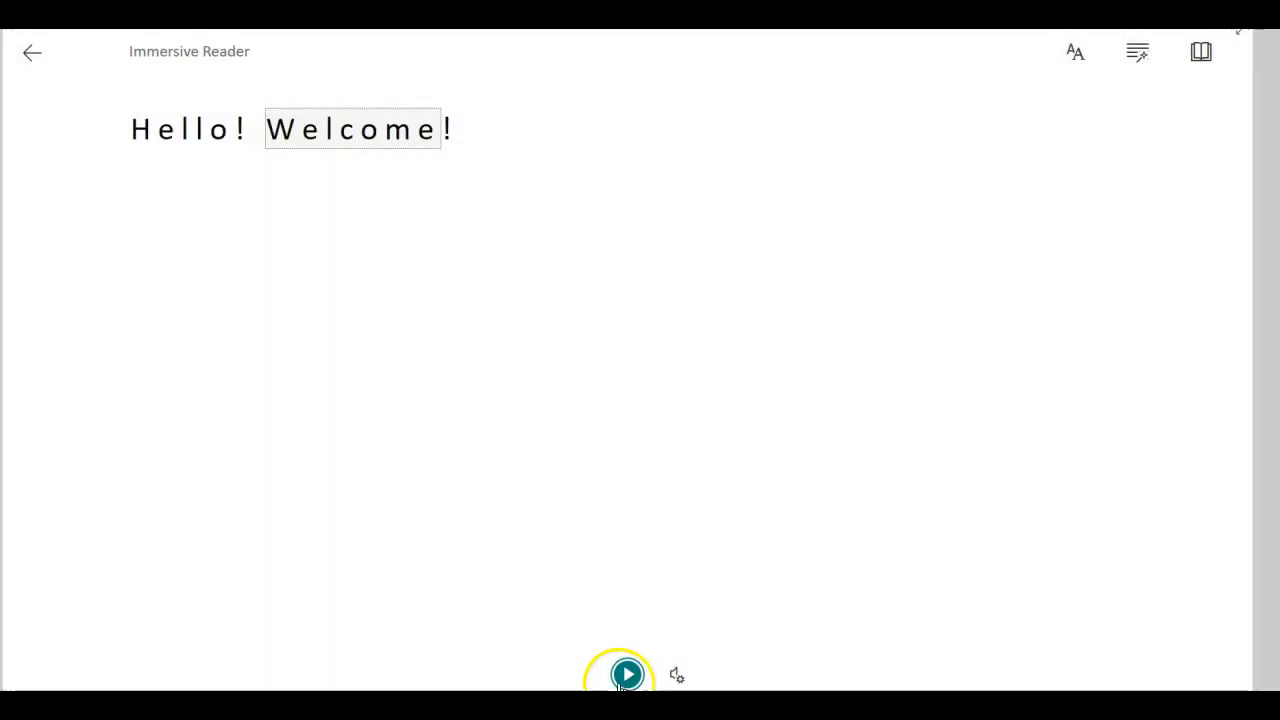
pyautogui.click(33, 57)
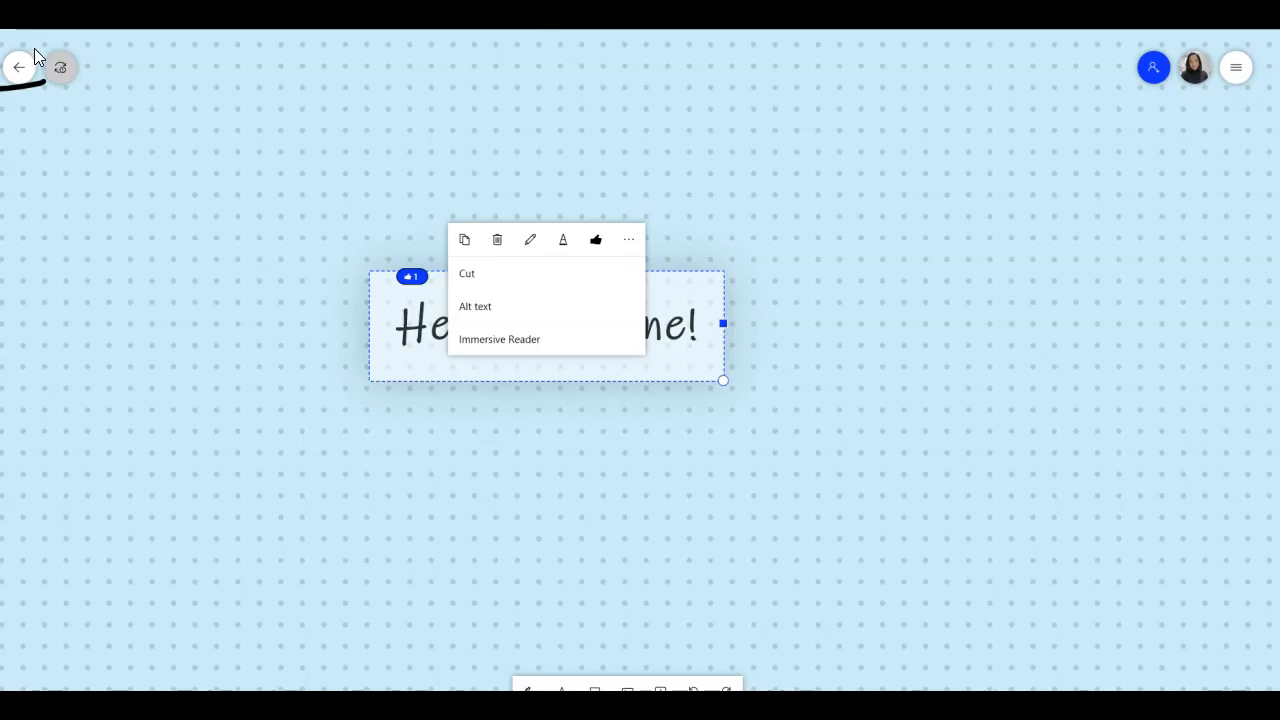
pyautogui.click(813, 355)
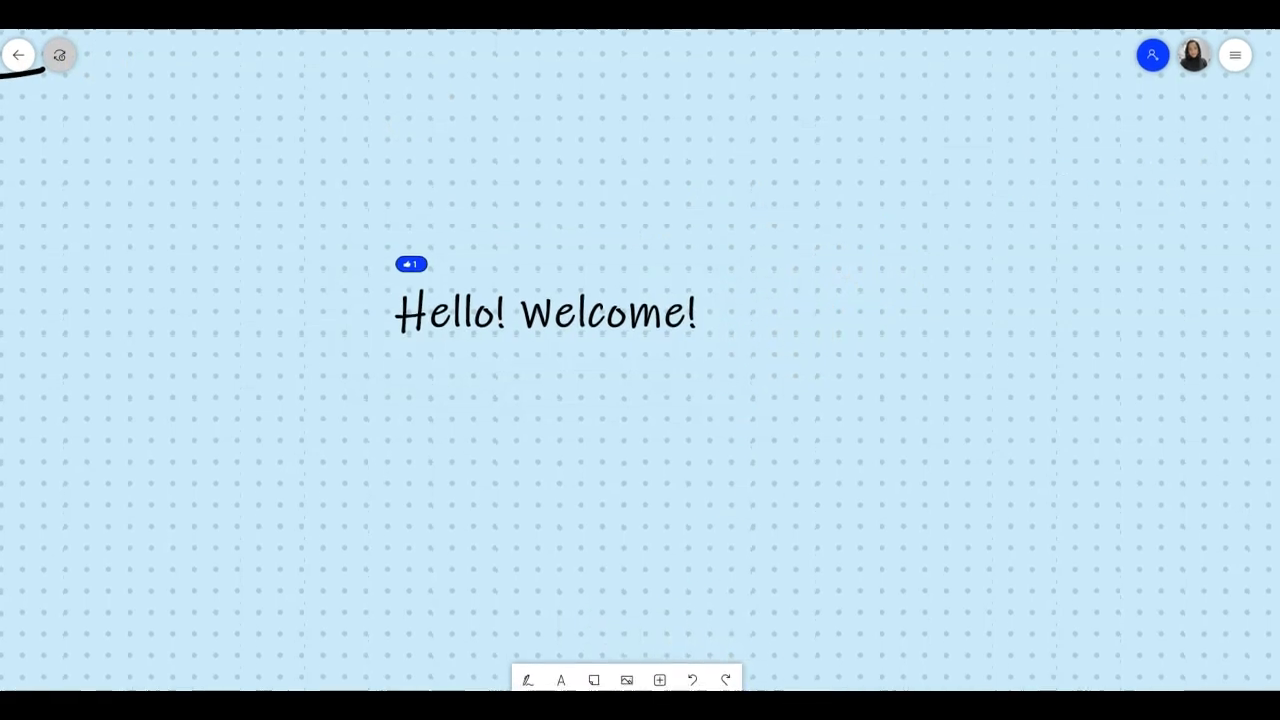
# Step: Add a sticky note to the board and change its colour to pink and finally to orange
pyautogui.click(594, 674)
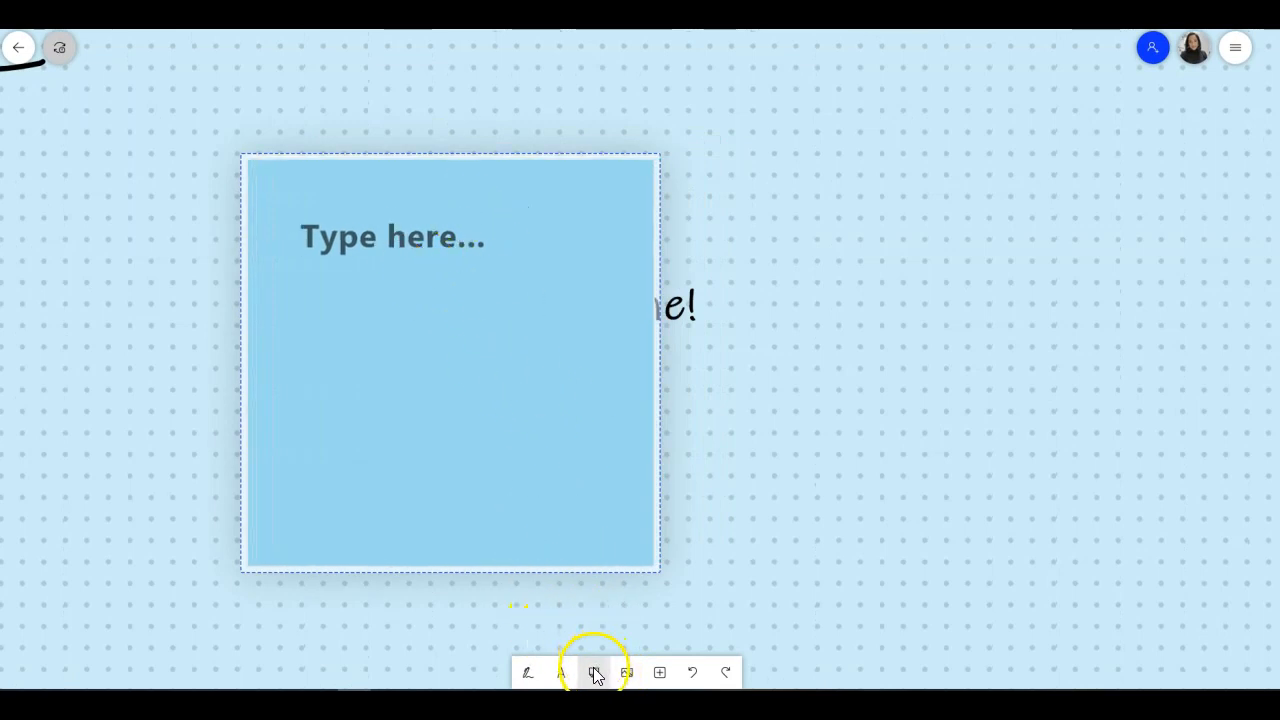
pyautogui.click(526, 236)
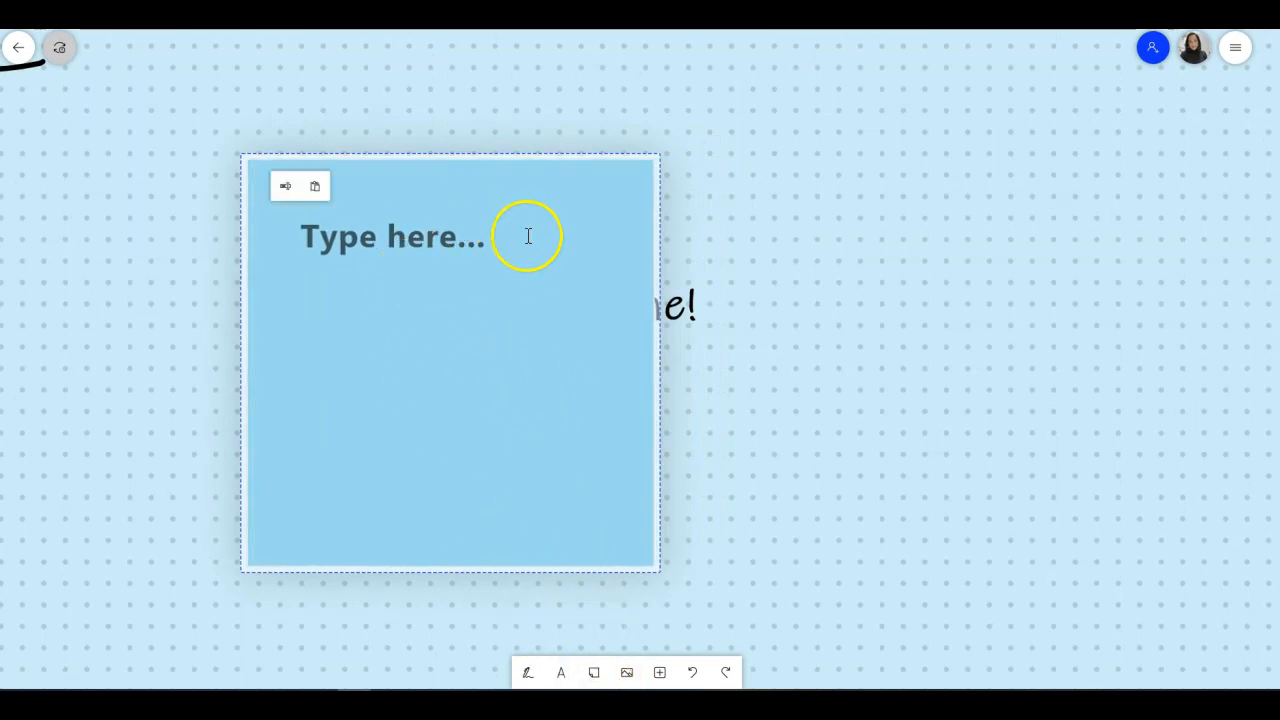
pyautogui.click(514, 197)
pyautogui.click(467, 122)
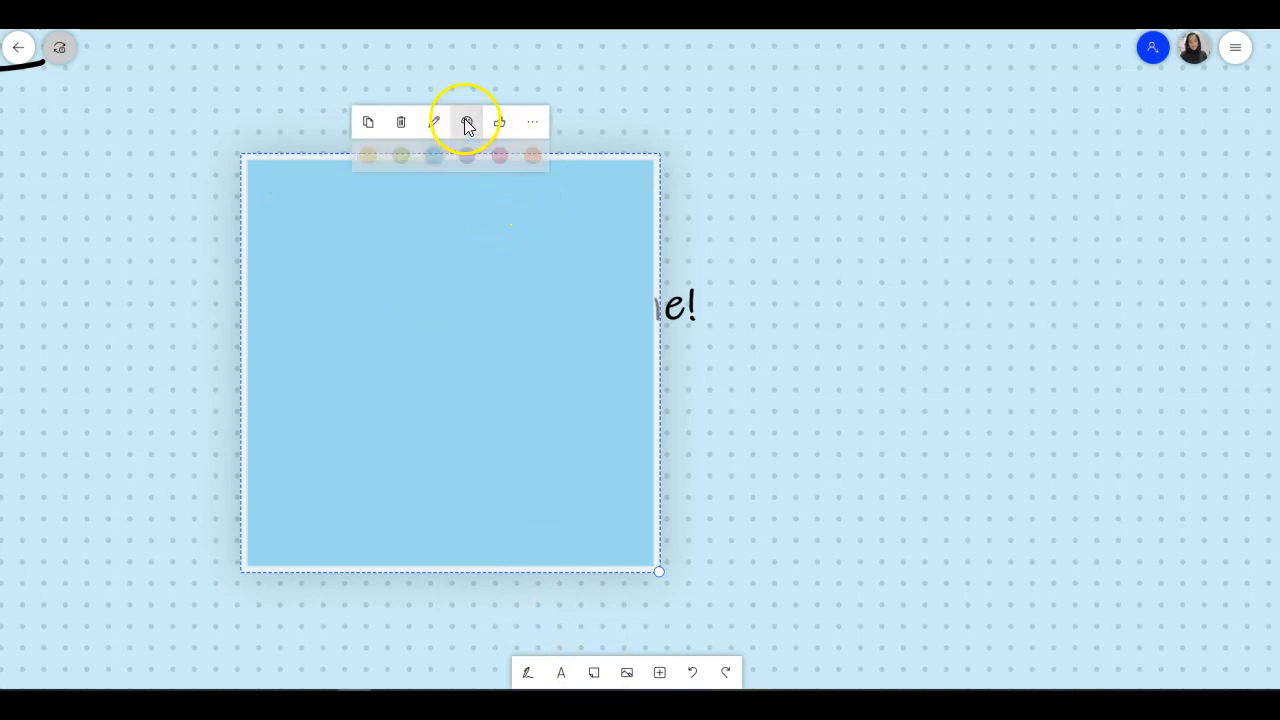
pyautogui.click(502, 158)
pyautogui.click(473, 124)
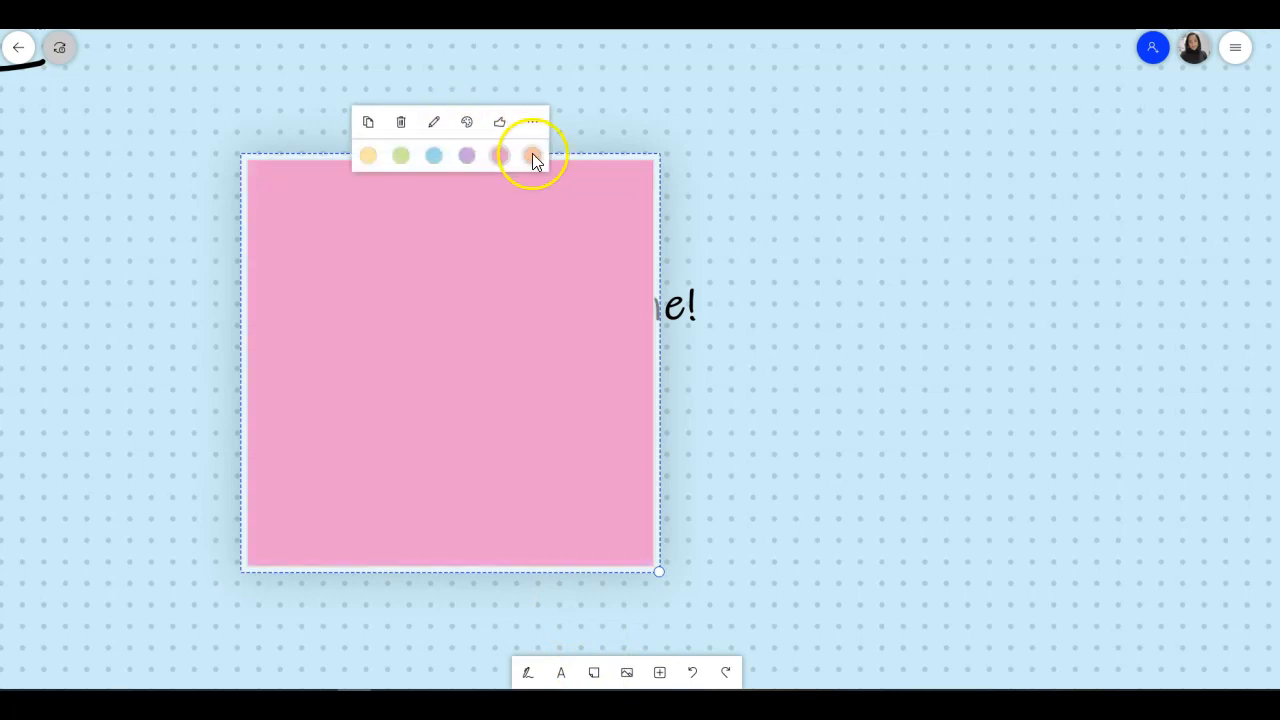
pyautogui.click(534, 157)
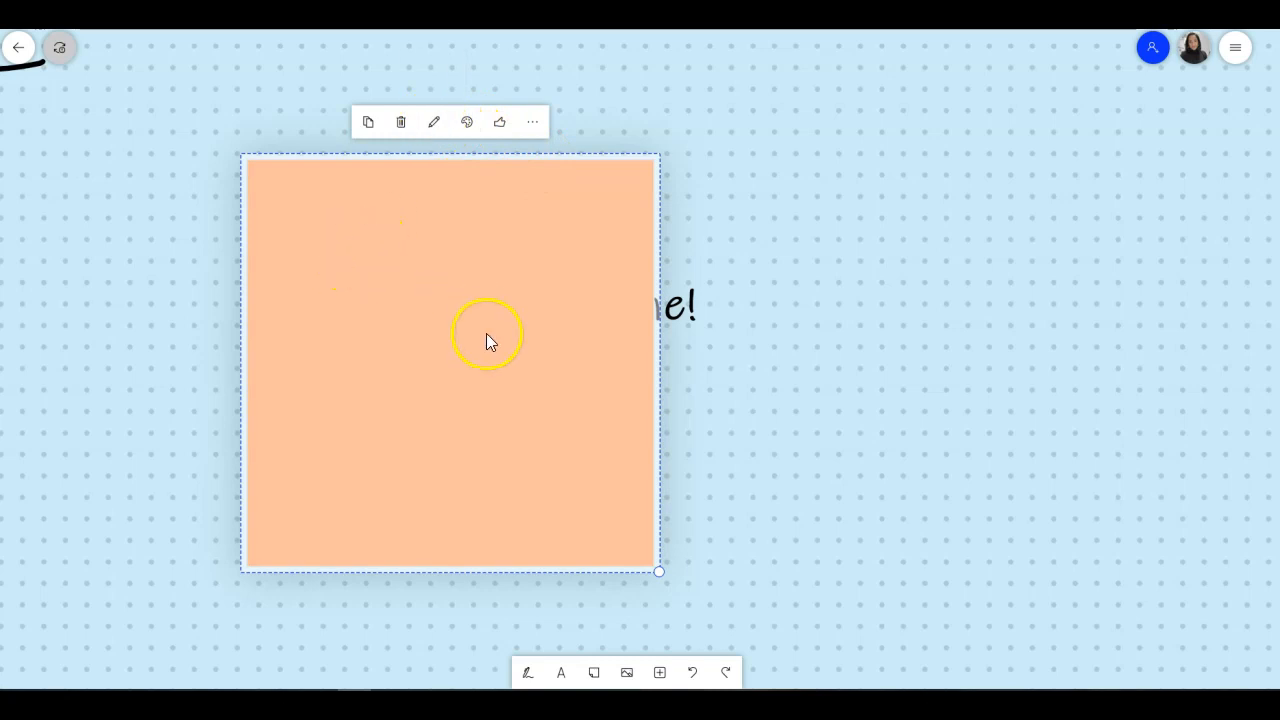
# Step: Enter the text "Hello" on the orange sticky note
pyautogui.click(854, 451)
pyautogui.click(433, 274)
pyautogui.click(427, 280)
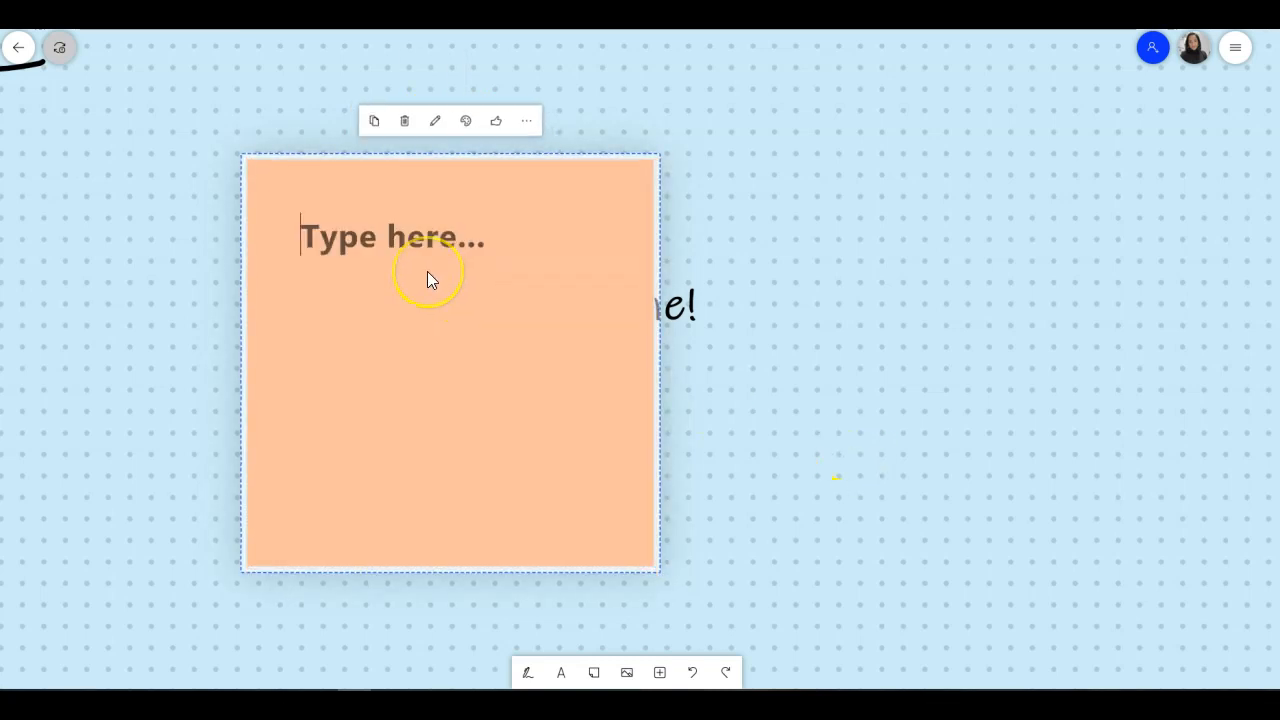
pyautogui.write('Hello')
pyautogui.click(475, 622)
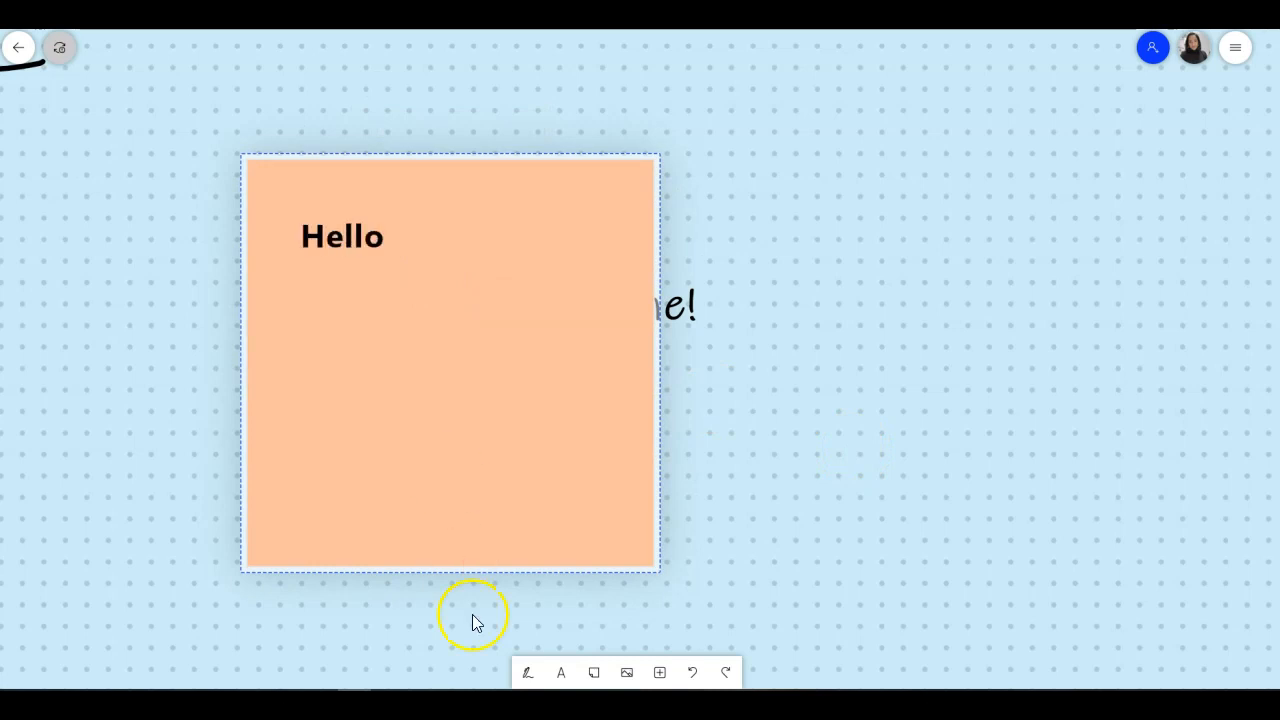
# Step: Draw a smiley face with the black pen on the sticky note below "Hello" and finish inking
pyautogui.click(527, 674)
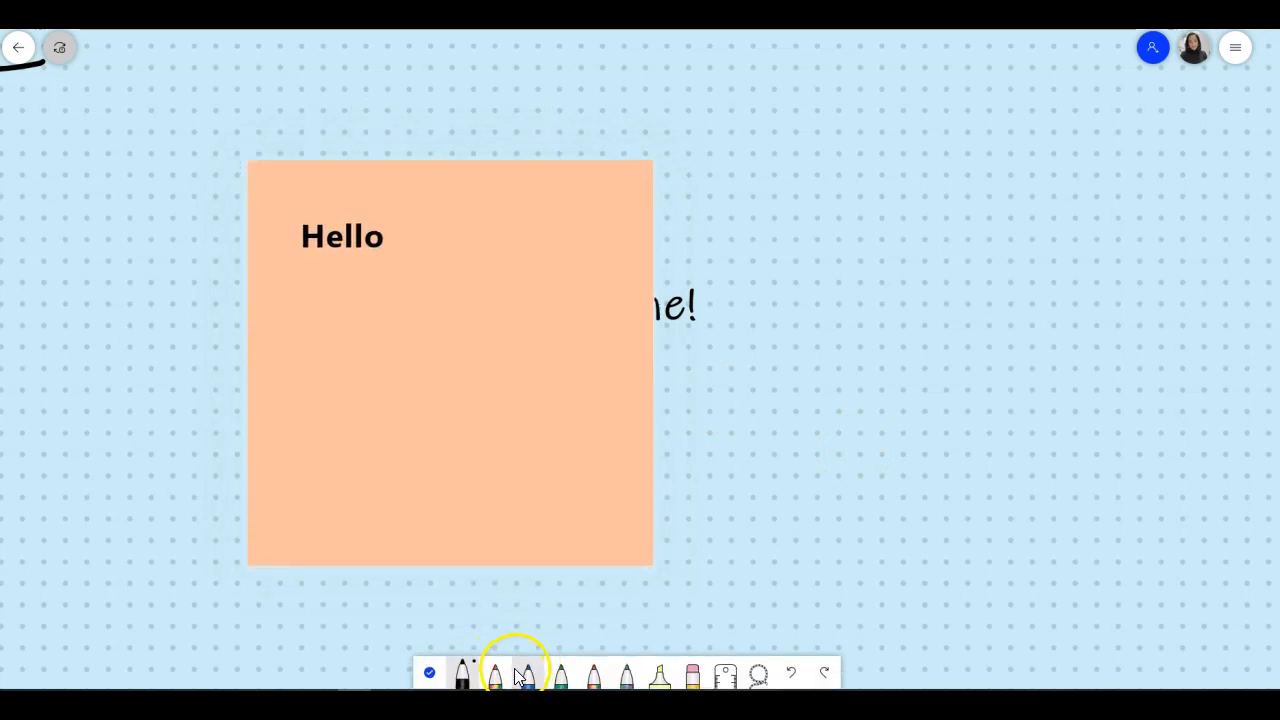
pyautogui.moveTo(363, 366)
pyautogui.mouseDown()
pyautogui.moveTo(410, 297)
pyautogui.moveTo(373, 337)
pyautogui.moveTo(448, 387)
pyautogui.mouseUp()
pyautogui.click(388, 338)
pyautogui.click(447, 340)
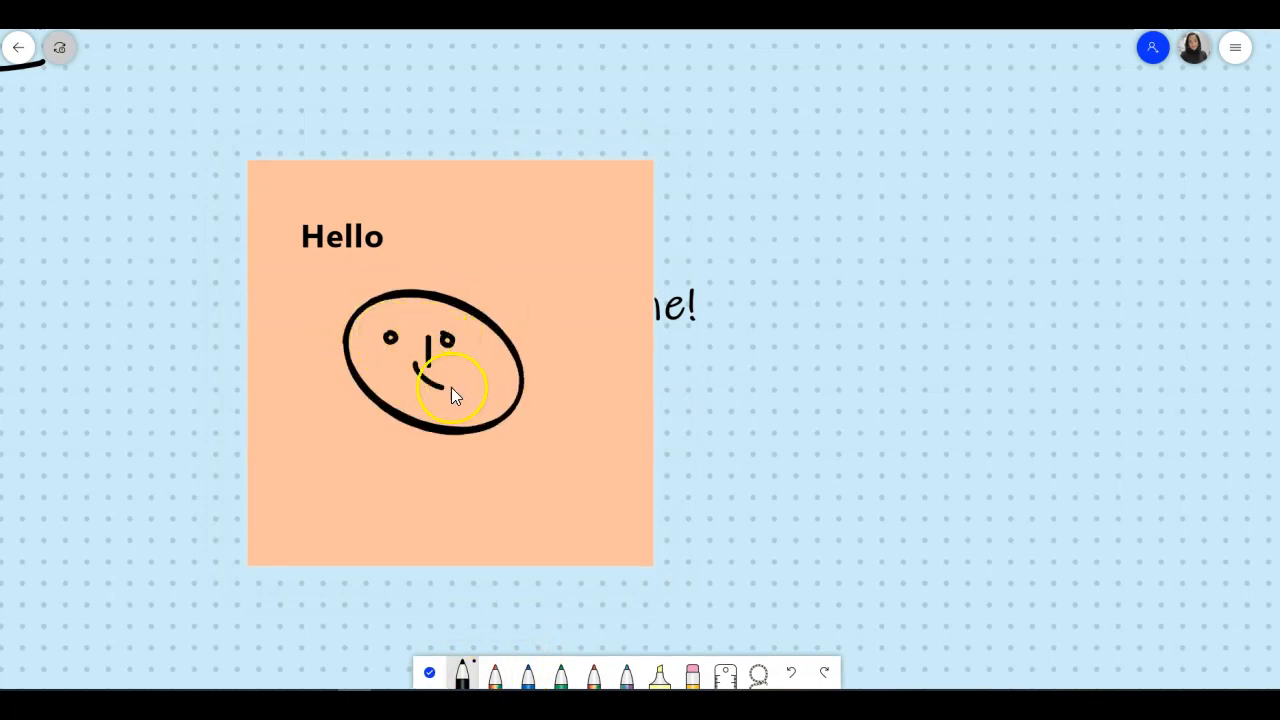
pyautogui.click(429, 672)
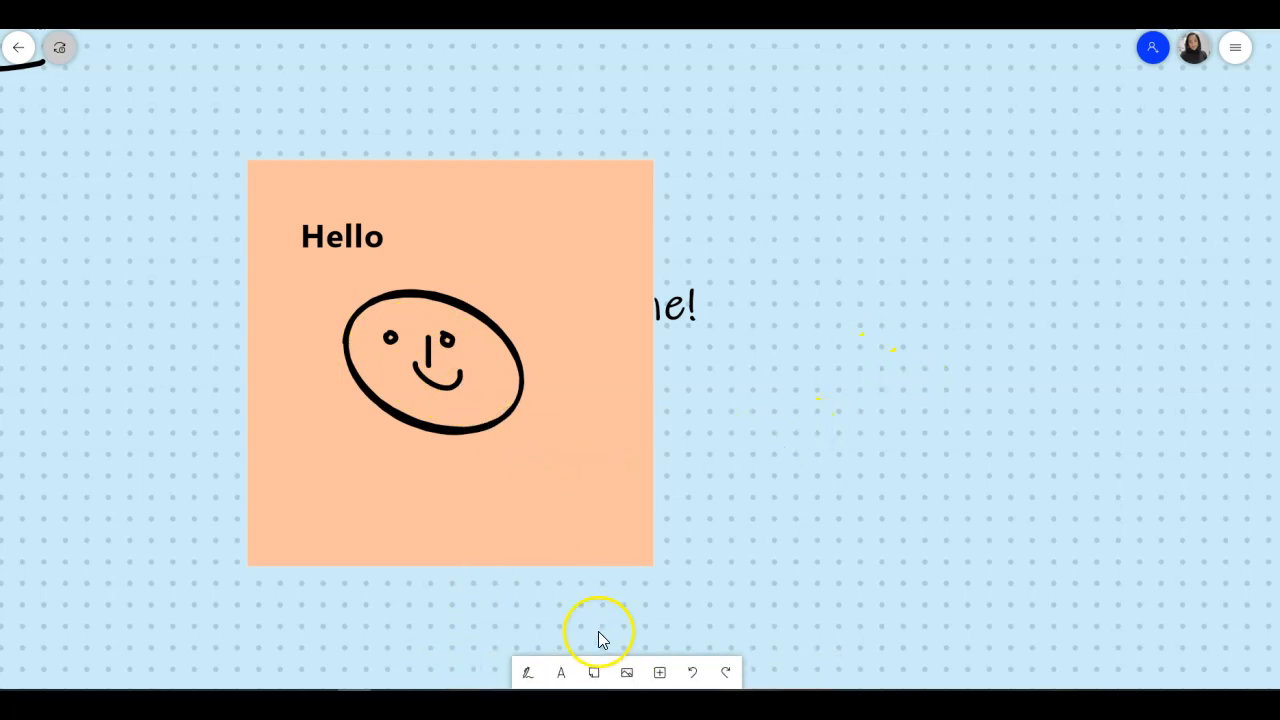
# Step: Add a second sticky note in the empty area beside the "Hello" note
pyautogui.click(549, 318)
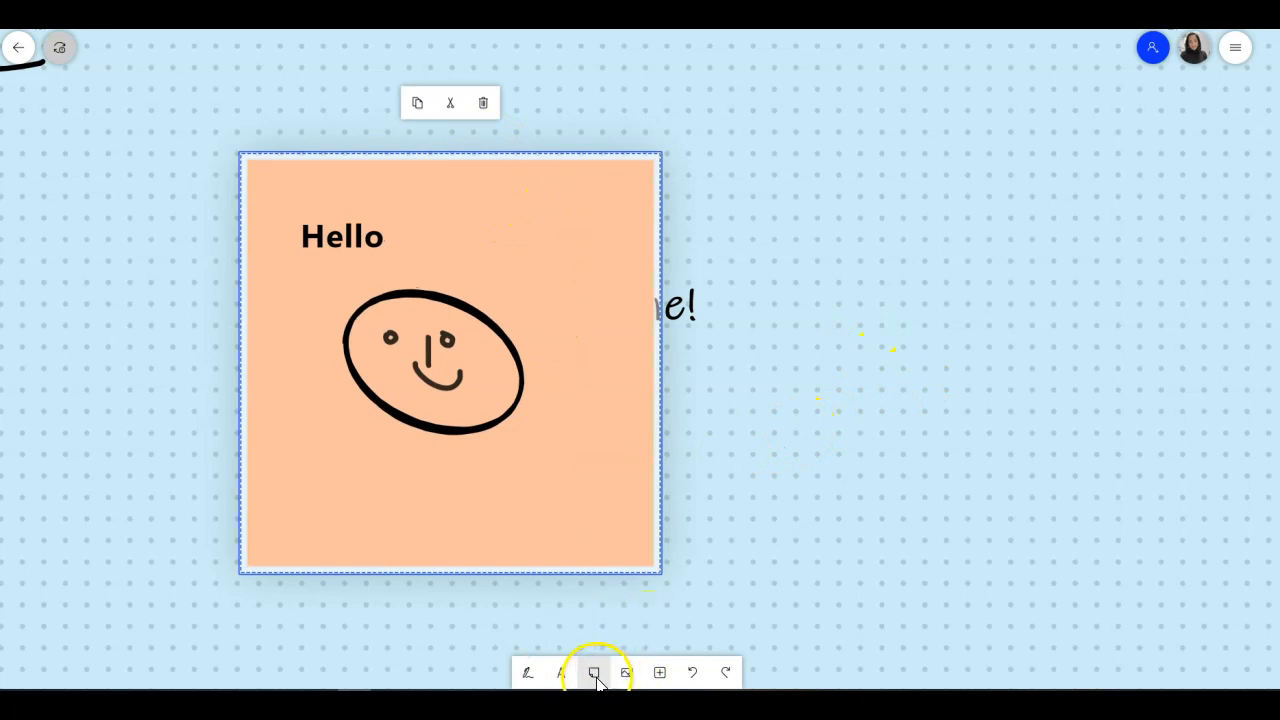
pyautogui.moveTo(814, 517); pyautogui.dragTo(534, 498)
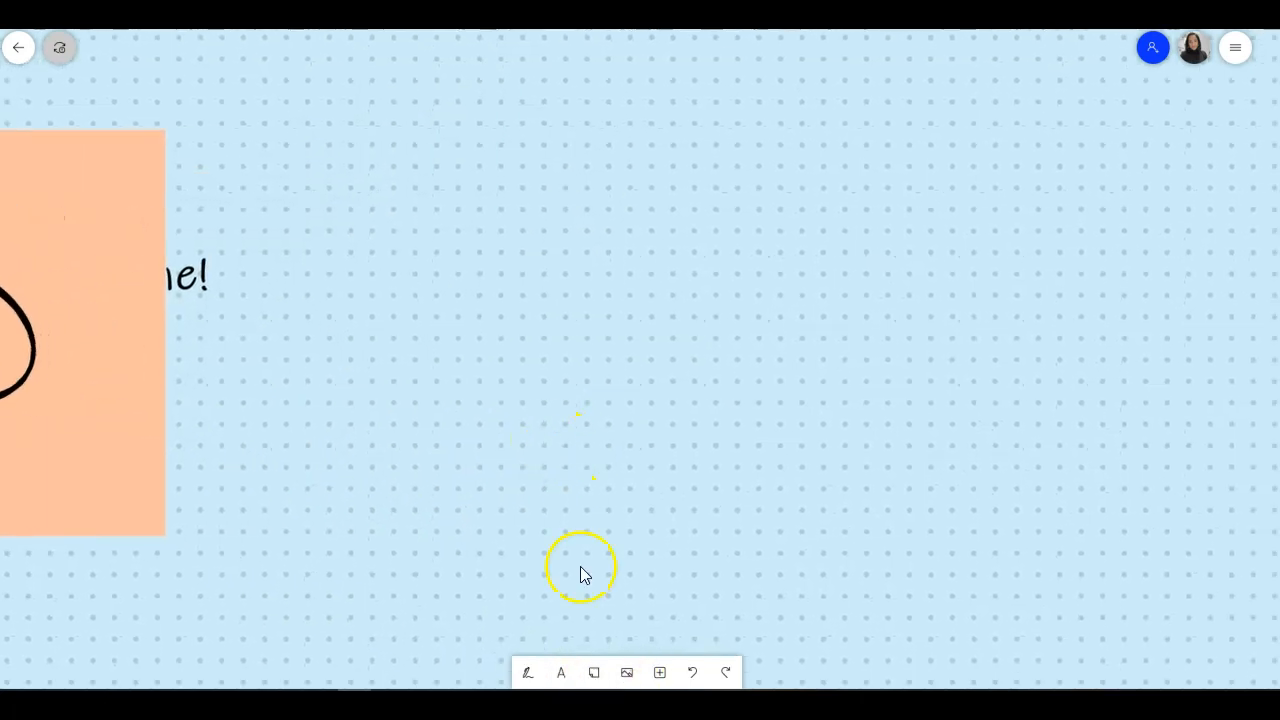
pyautogui.click(594, 672)
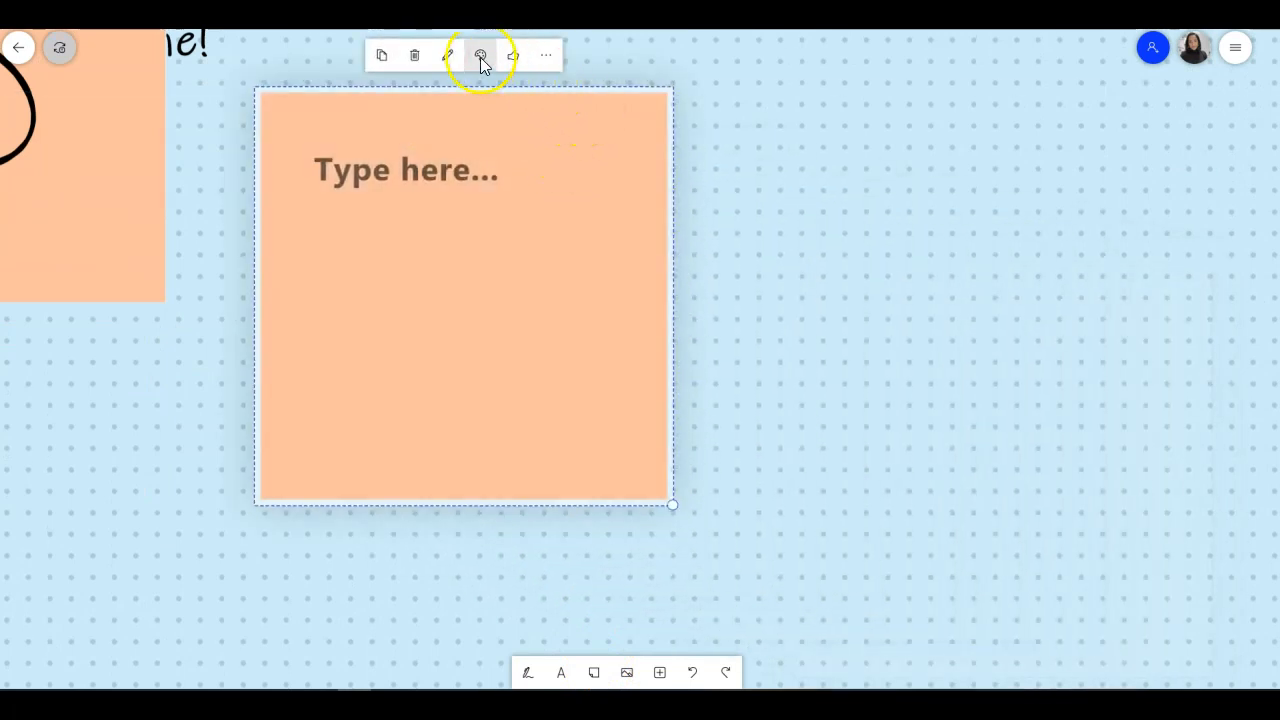
# Step: Change the new sticky note's colour to blue and like the note
pyautogui.click(480, 57)
pyautogui.click(447, 95)
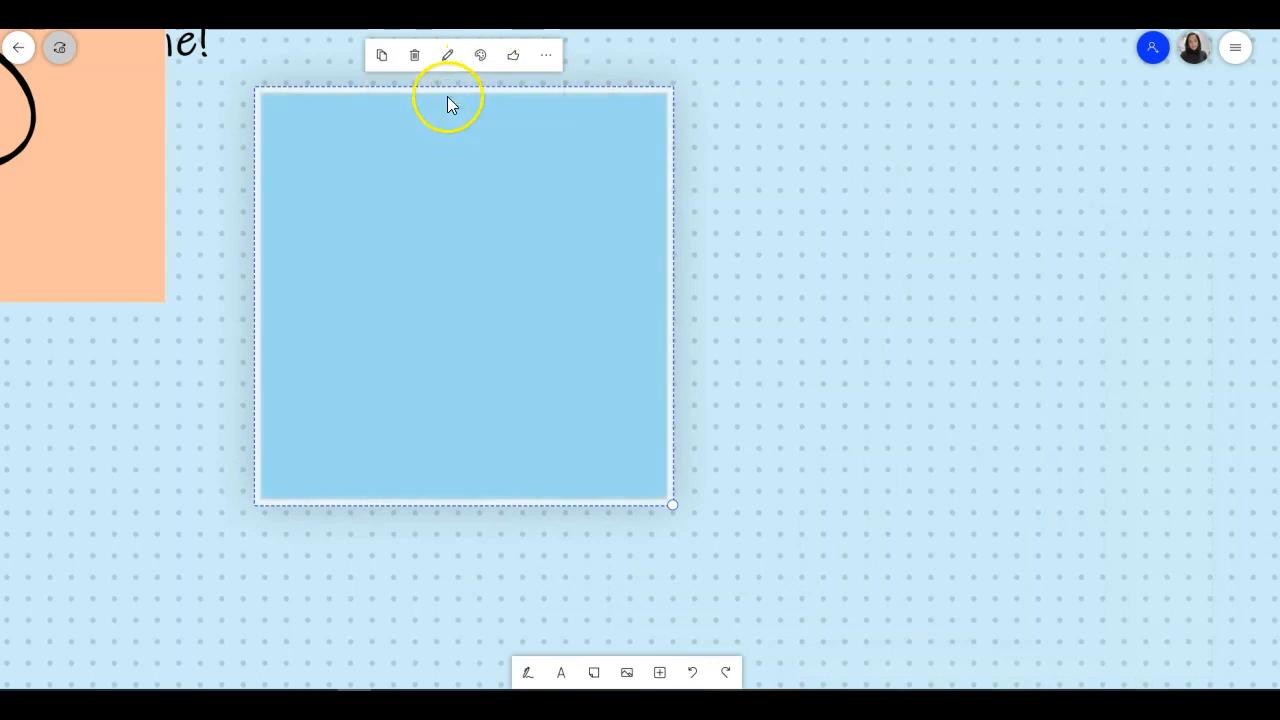
pyautogui.click(514, 57)
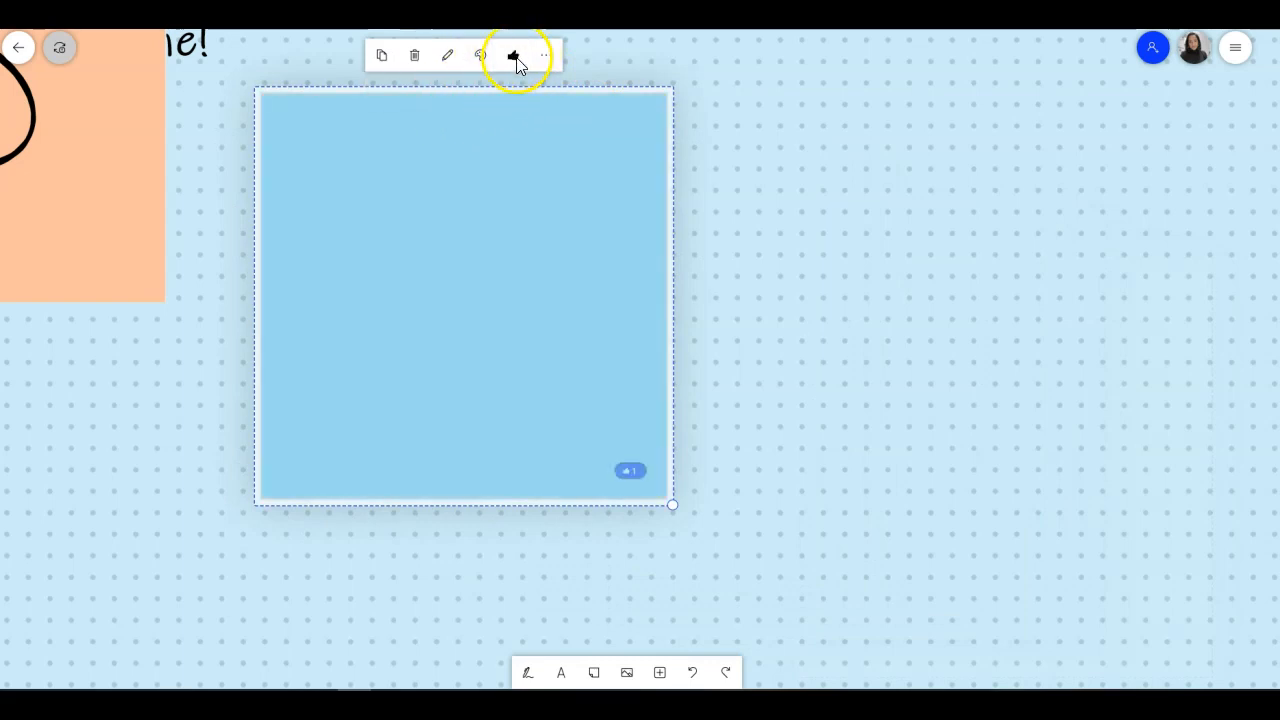
# Step: Enter the text "Welcome" on the blue sticky note and deselect the note
pyautogui.click(547, 60)
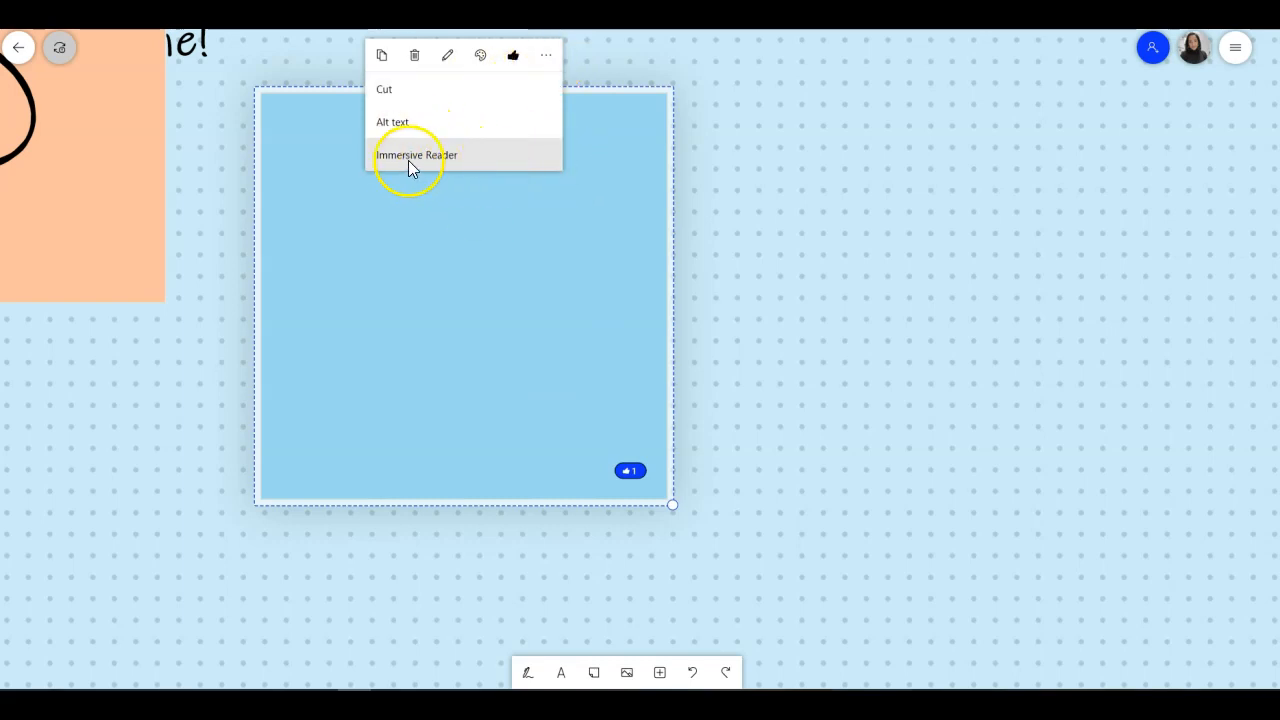
pyautogui.click(394, 200)
pyautogui.click(388, 190)
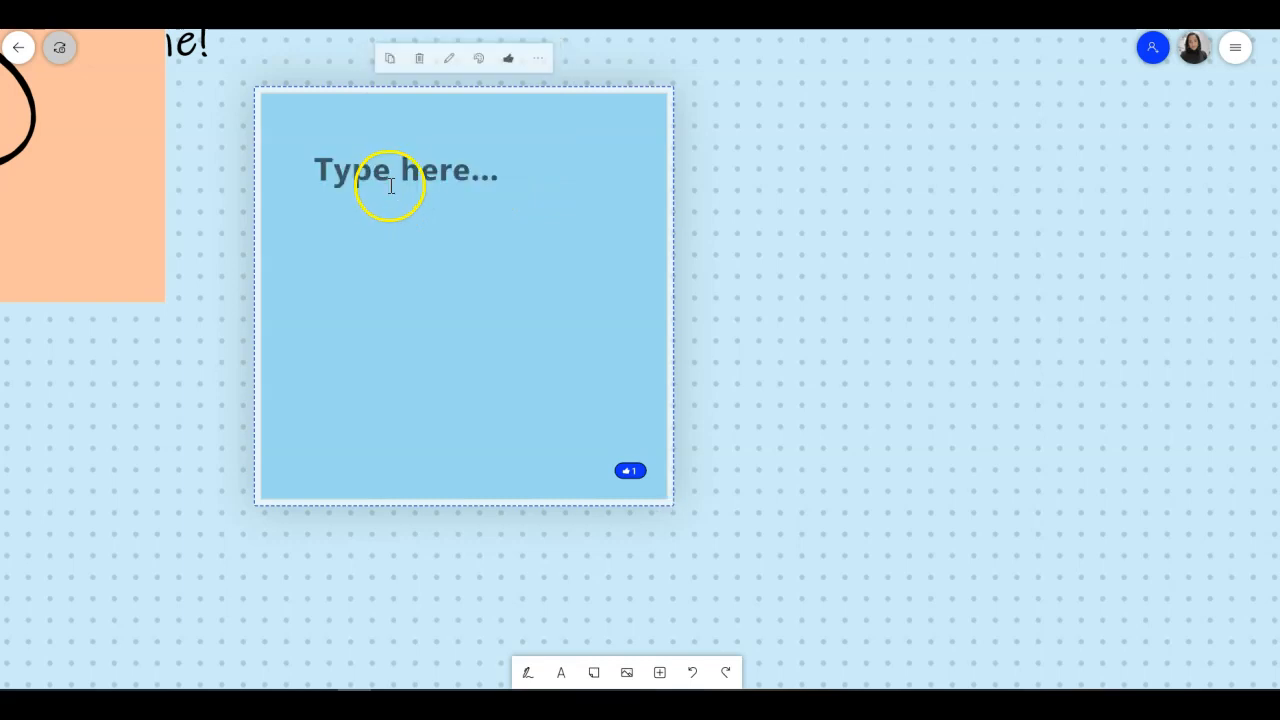
pyautogui.write('Welcom')
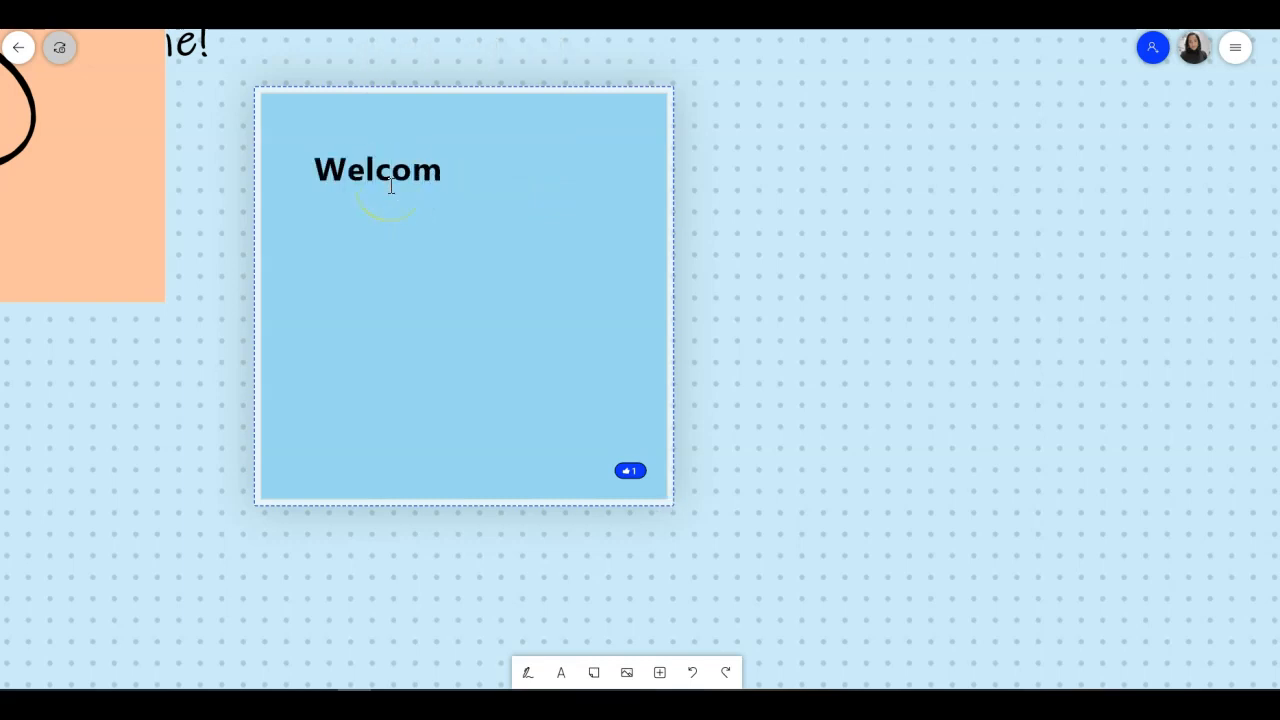
pyautogui.write('e')
pyautogui.click(529, 138)
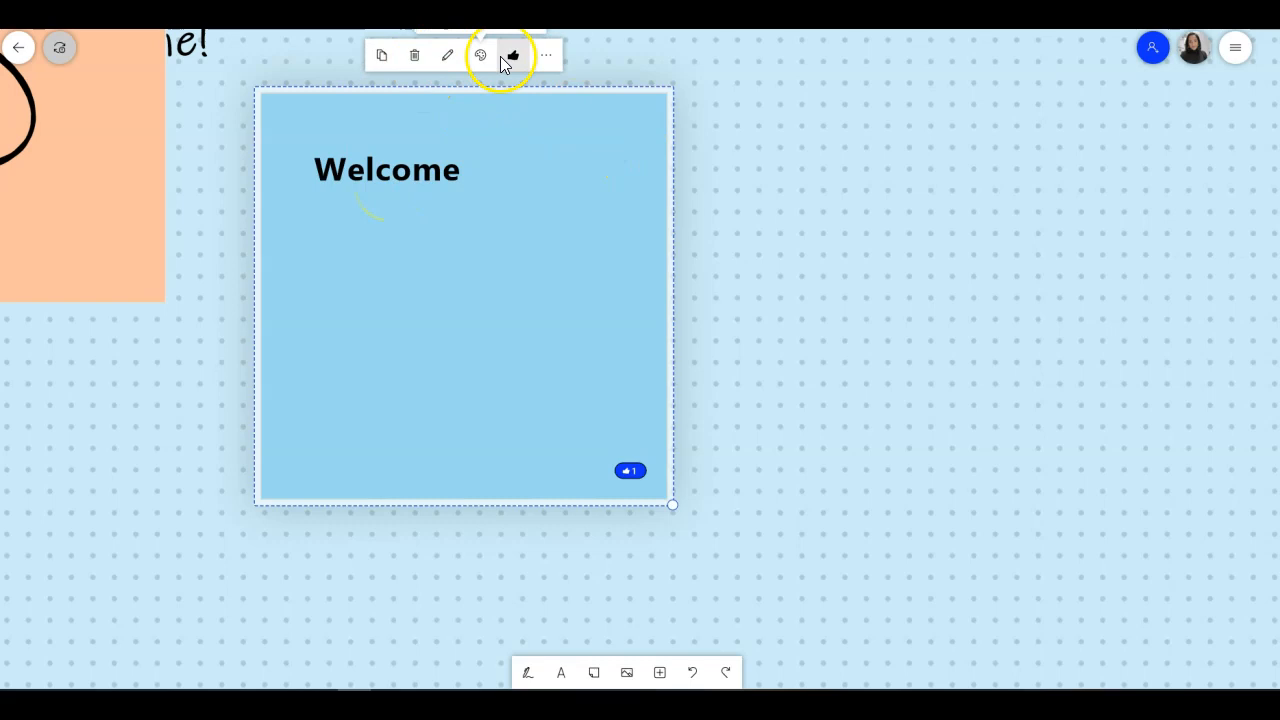
pyautogui.click(546, 56)
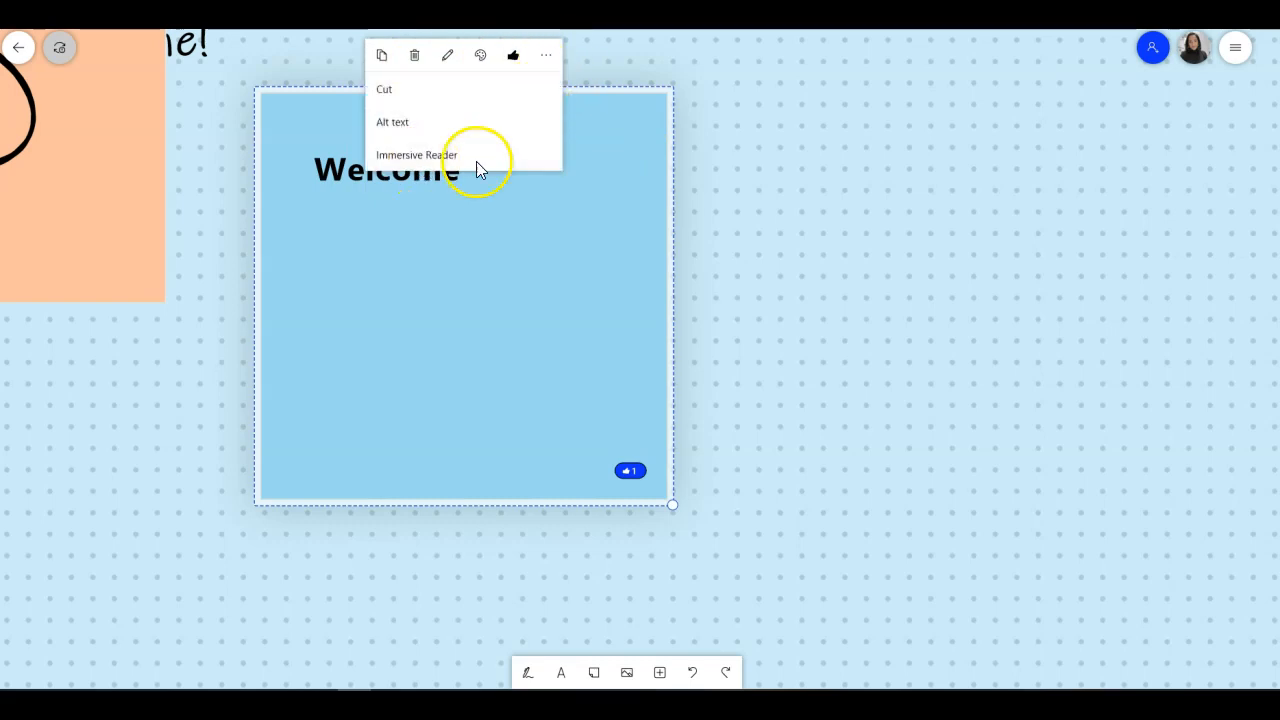
pyautogui.click(910, 421)
pyautogui.moveTo(910, 420); pyautogui.dragTo(830, 436)
pyautogui.scroll(-1, 829, 428)
pyautogui.scroll(5, 828, 421)
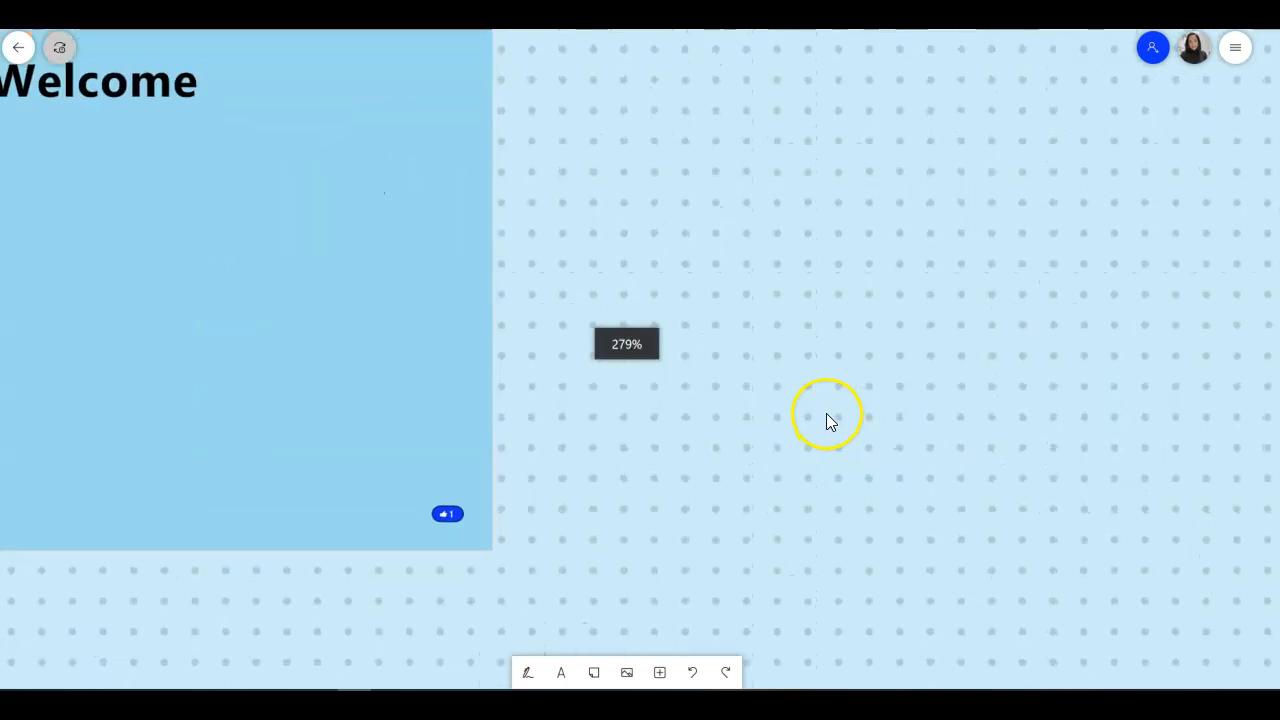
pyautogui.scroll(-7, 826, 413)
pyautogui.scroll(-1, 826, 413)
pyautogui.moveTo(930, 388); pyautogui.dragTo(741, 379)
pyautogui.moveTo(884, 371); pyautogui.dragTo(736, 368)
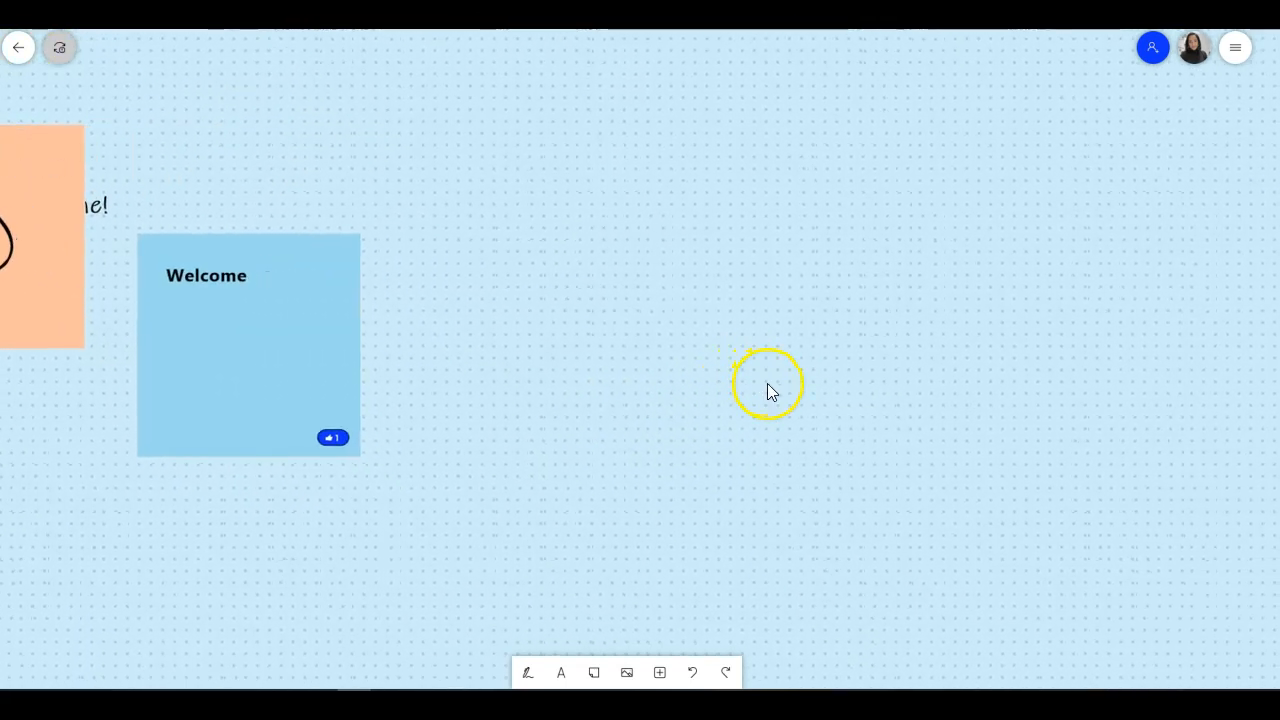
pyautogui.click(600, 676)
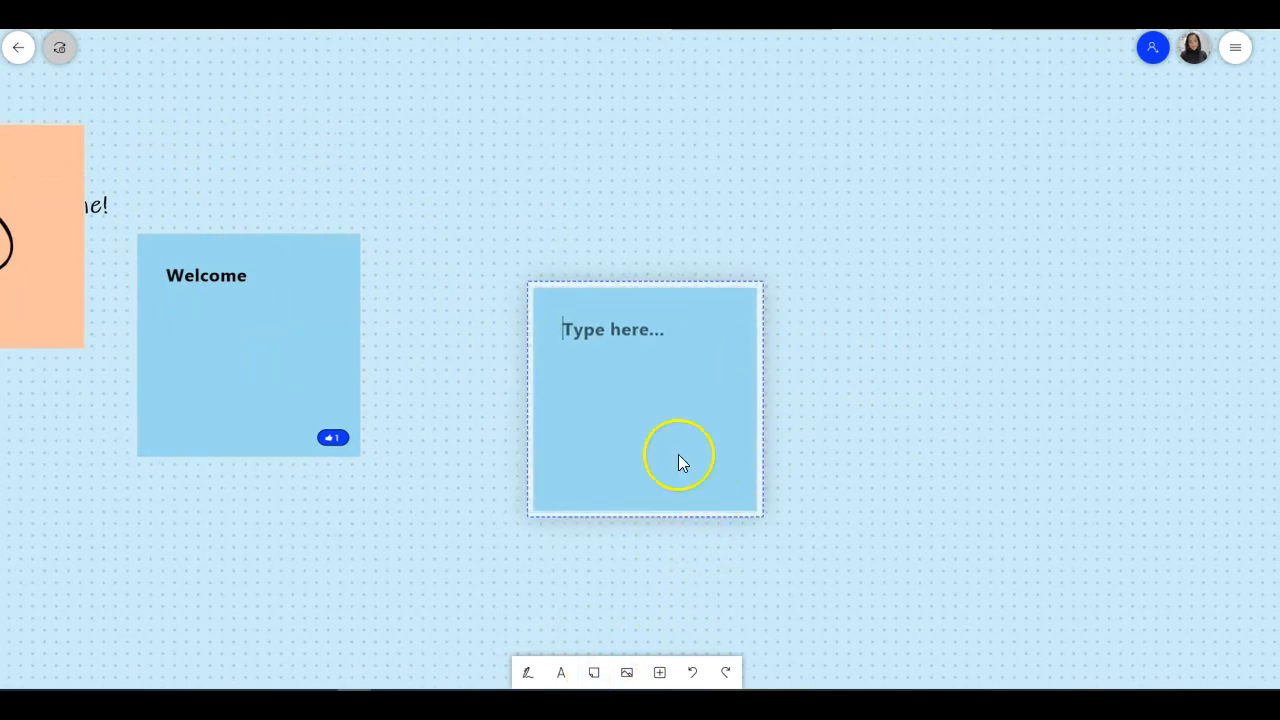
pyautogui.click(688, 326)
pyautogui.click(599, 250)
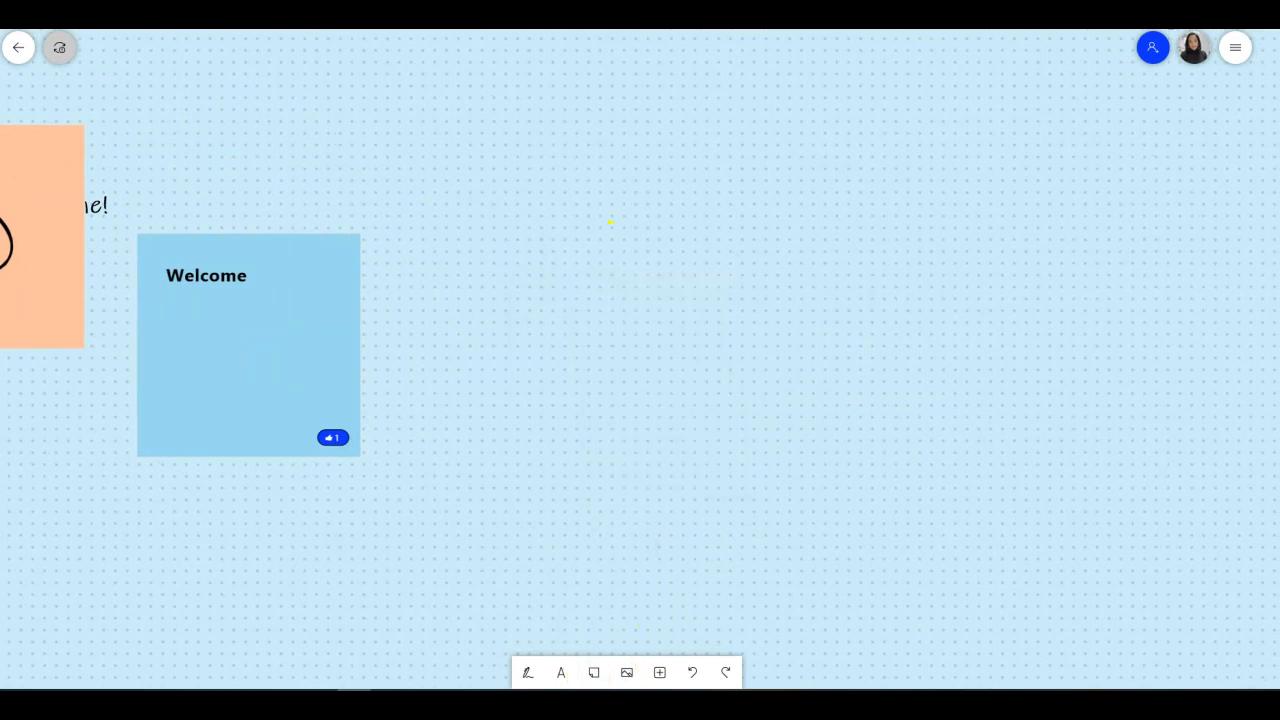
# Step: Search Bing images for "Volcano" and insert the picture of the snow-capped mountain under a blue sky
pyautogui.click(626, 674)
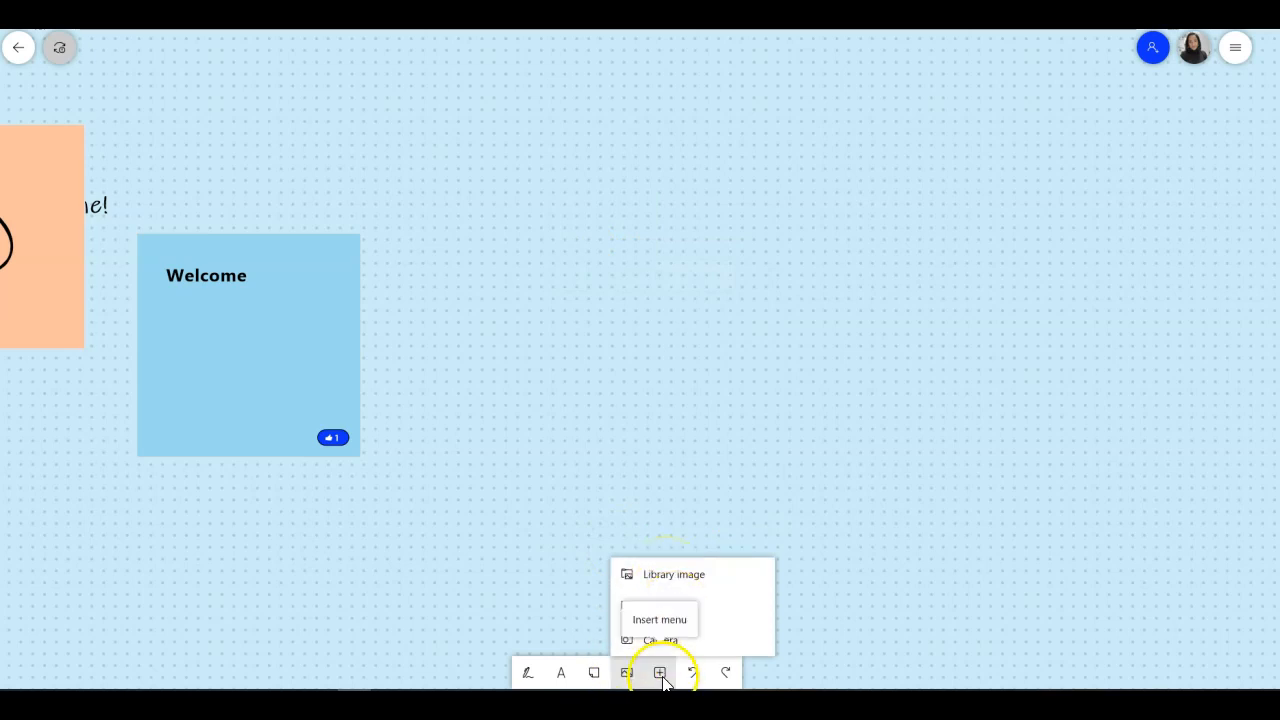
pyautogui.click(669, 608)
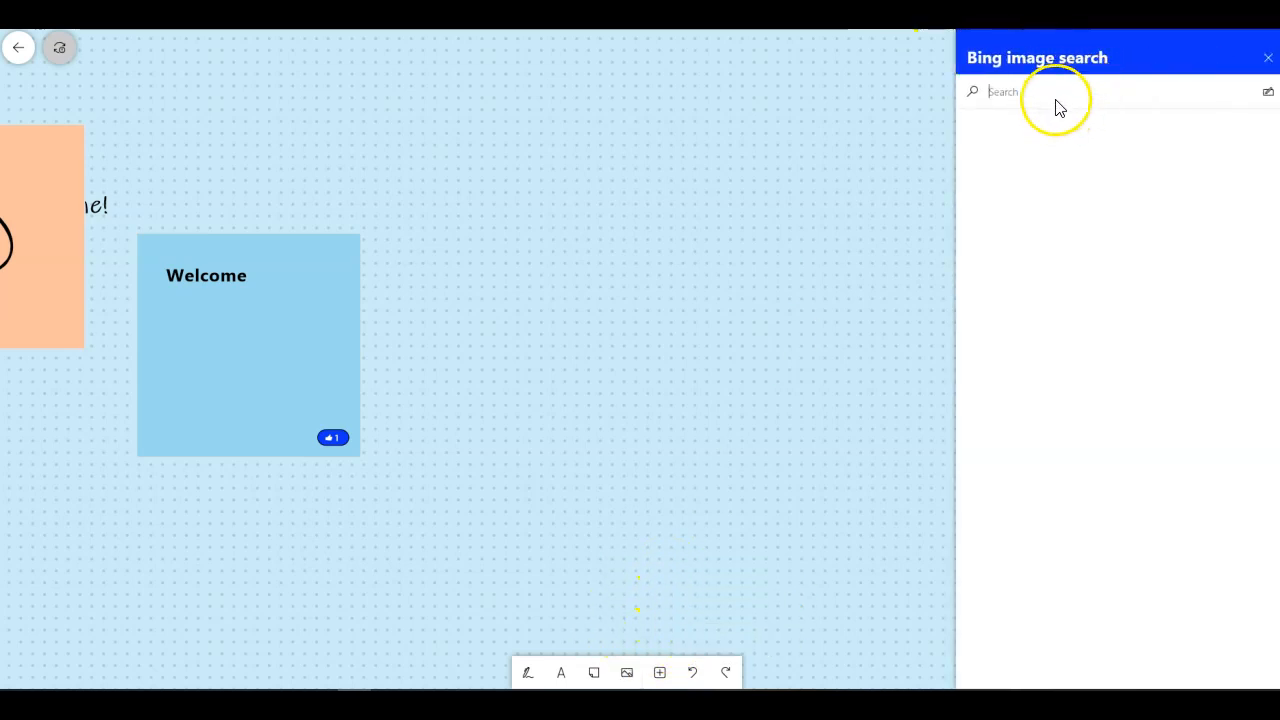
pyautogui.click(1016, 96)
pyautogui.write('Volca')
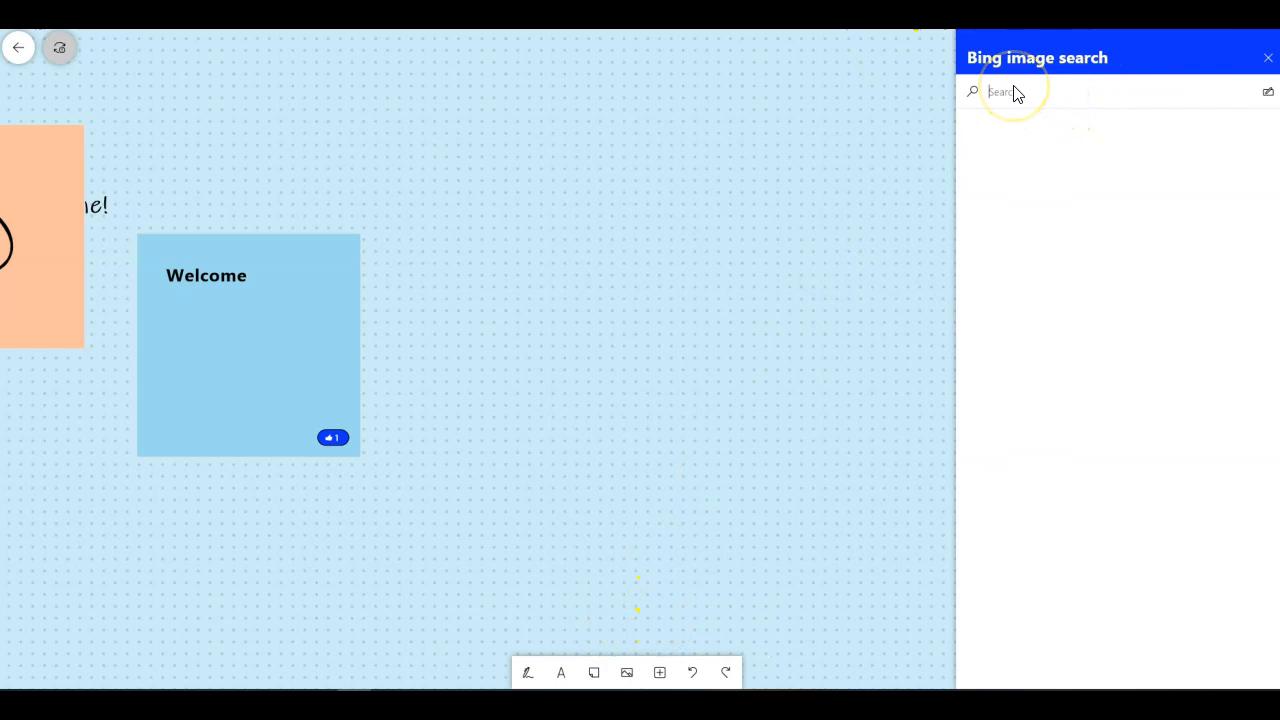
pyautogui.write('no')
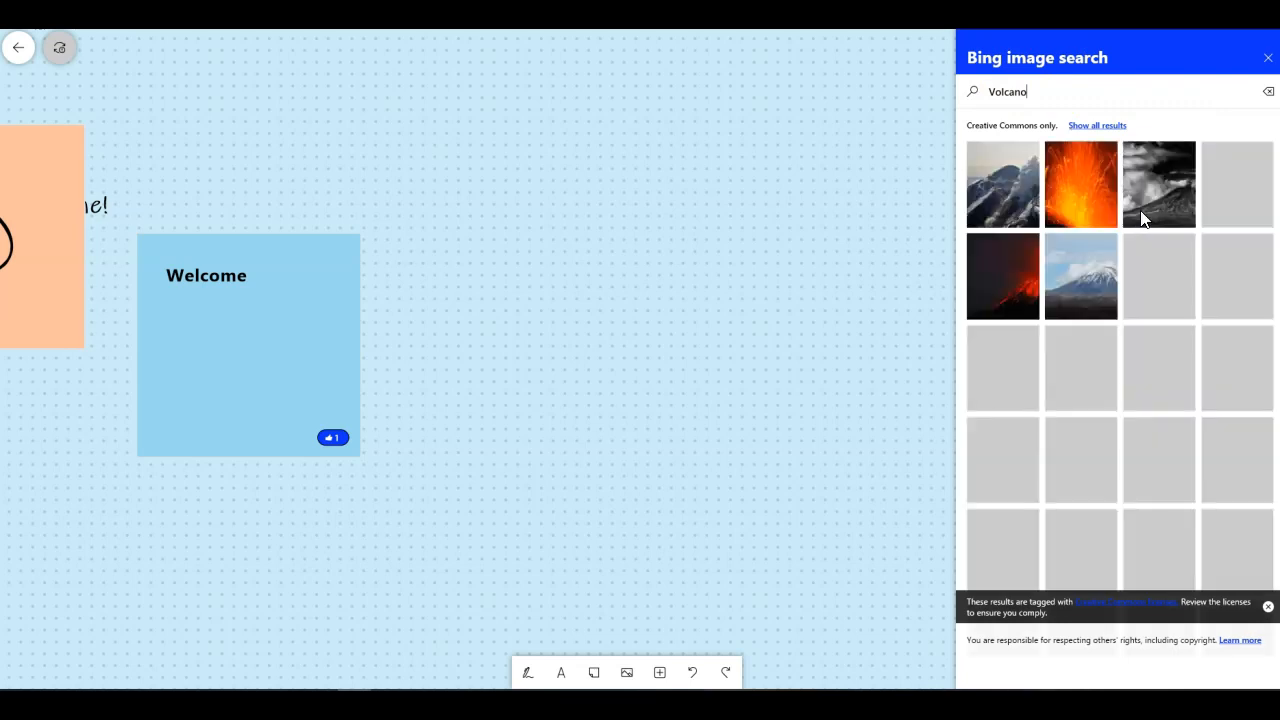
pyautogui.click(1086, 278)
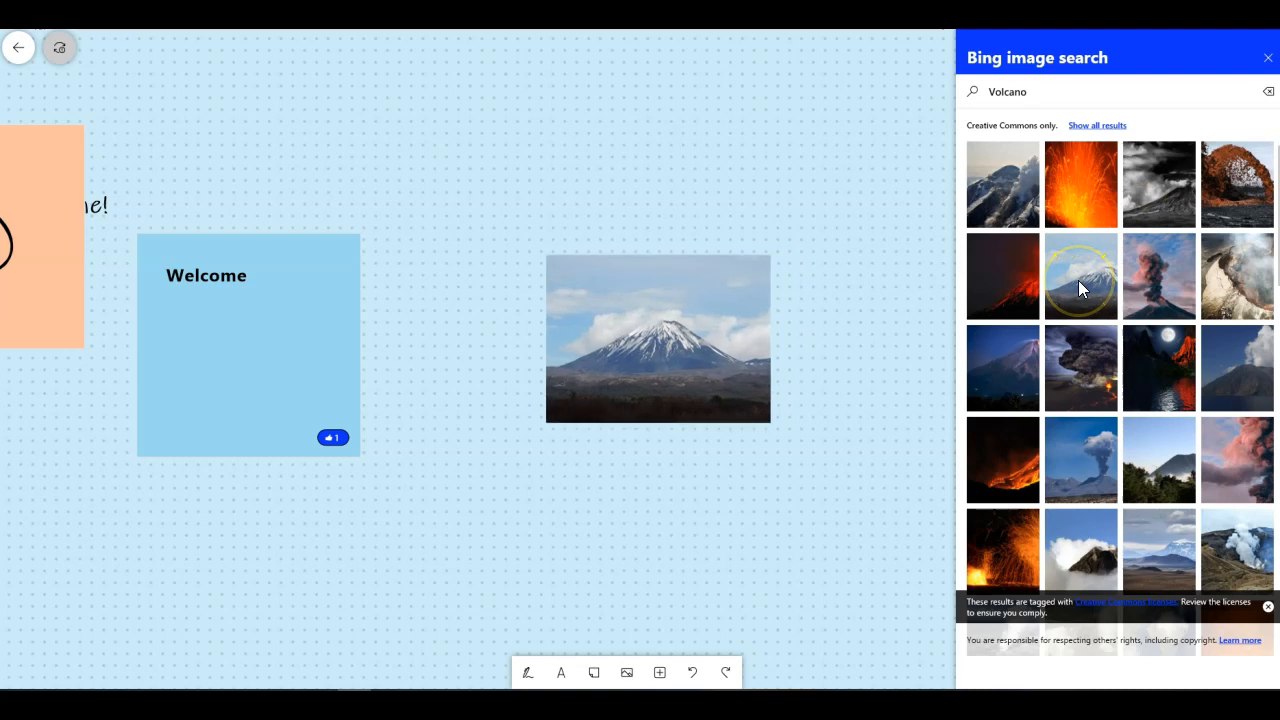
# Step: Move the volcano picture into the empty area of the board, away from the sticky notes
pyautogui.moveTo(679, 317); pyautogui.dragTo(641, 288)
pyautogui.hscroll(3, 800, 333)
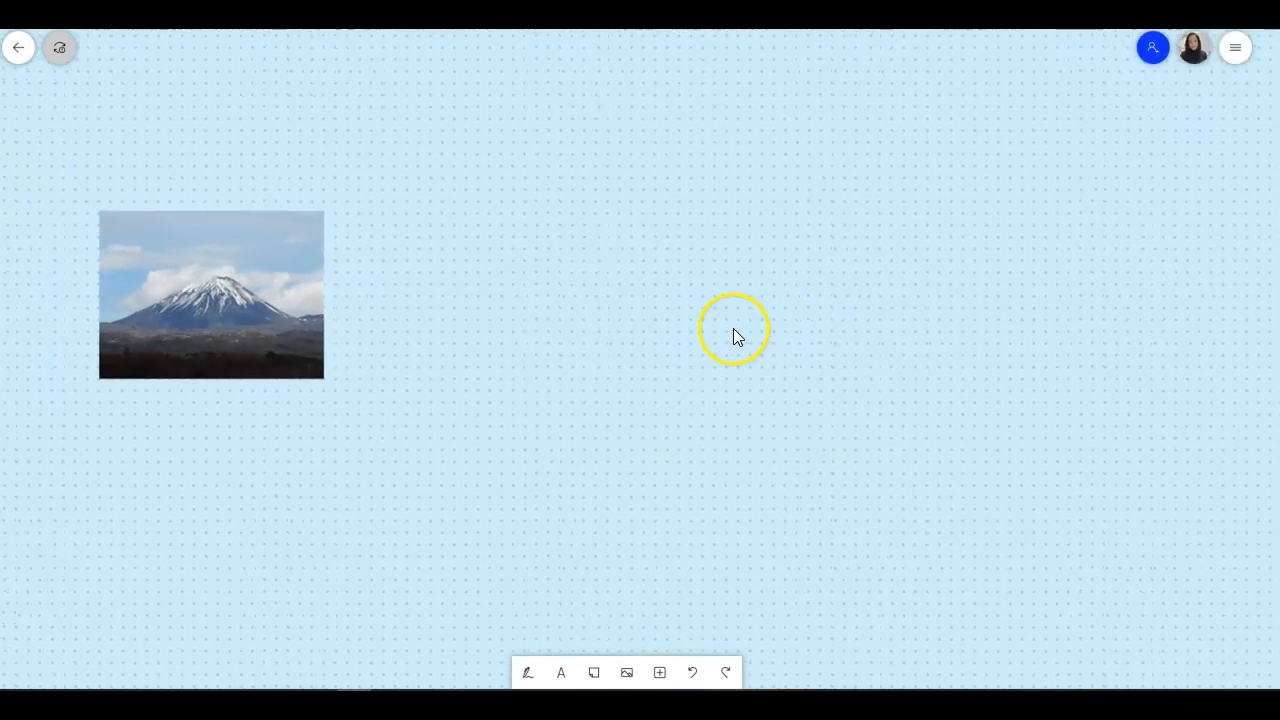
pyautogui.moveTo(206, 302); pyautogui.dragTo(323, 301)
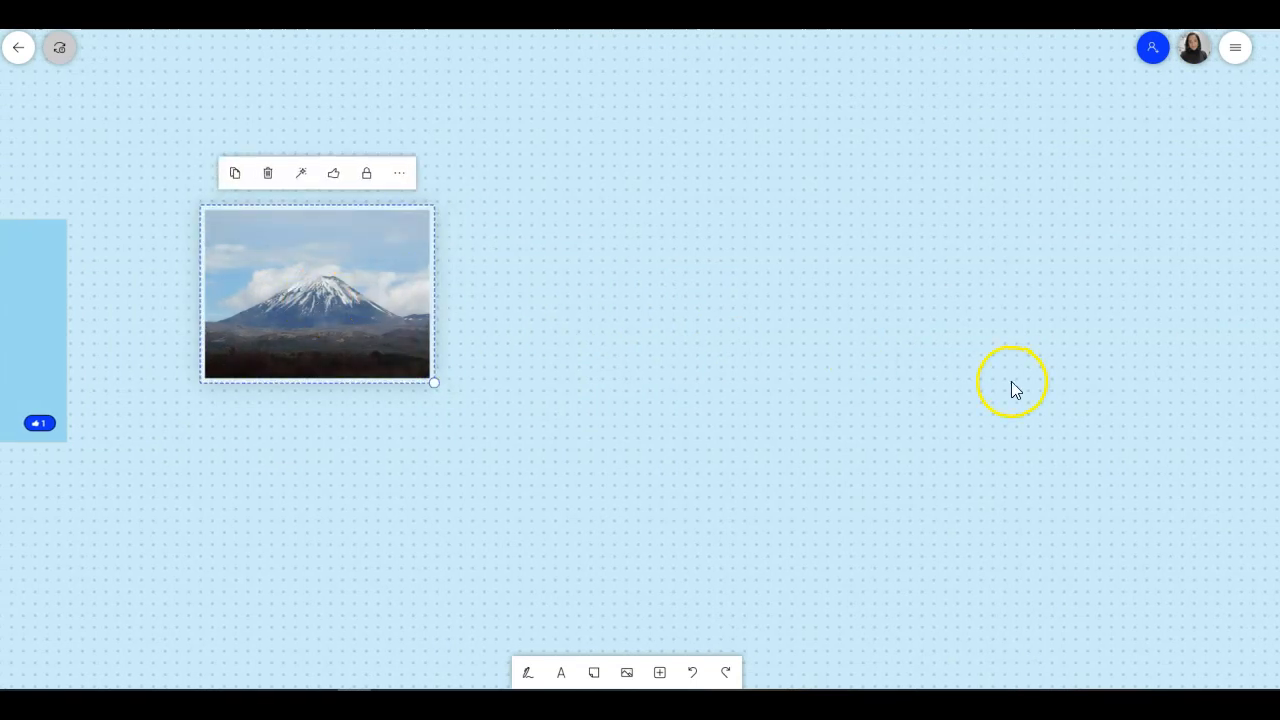
pyautogui.hscroll(3, 1011, 386)
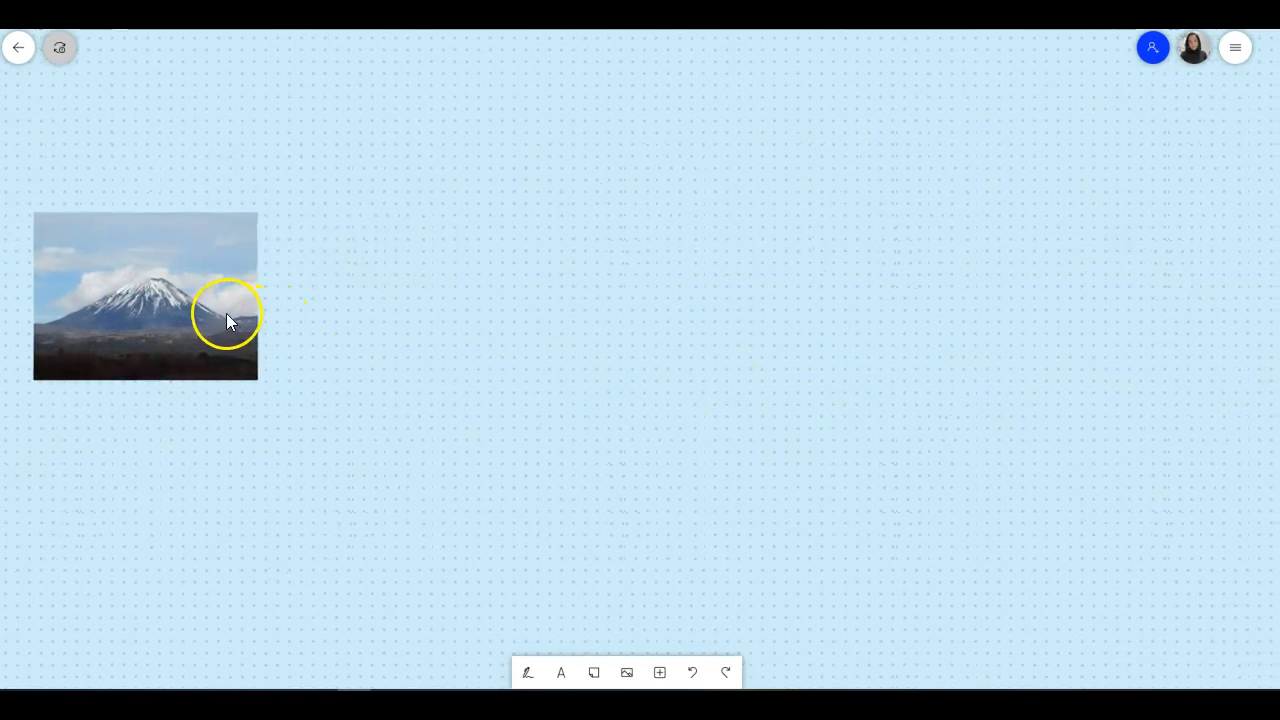
pyautogui.click(183, 301)
pyautogui.moveTo(222, 299); pyautogui.dragTo(771, 334)
# Step: Enlarge the volcano picture to roughly twice its size, keep it level, and lock it in place
pyautogui.click(586, 345)
pyautogui.moveTo(614, 381); pyautogui.dragTo(866, 523)
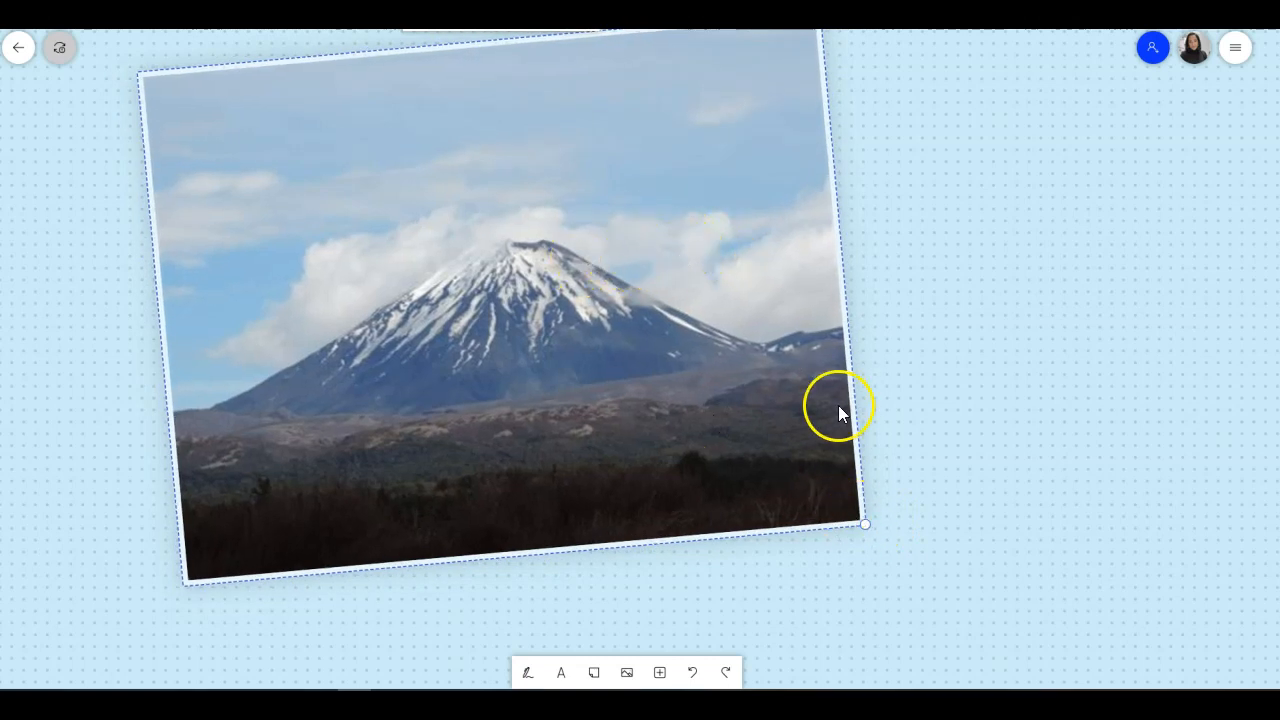
pyautogui.moveTo(864, 521); pyautogui.dragTo(762, 490)
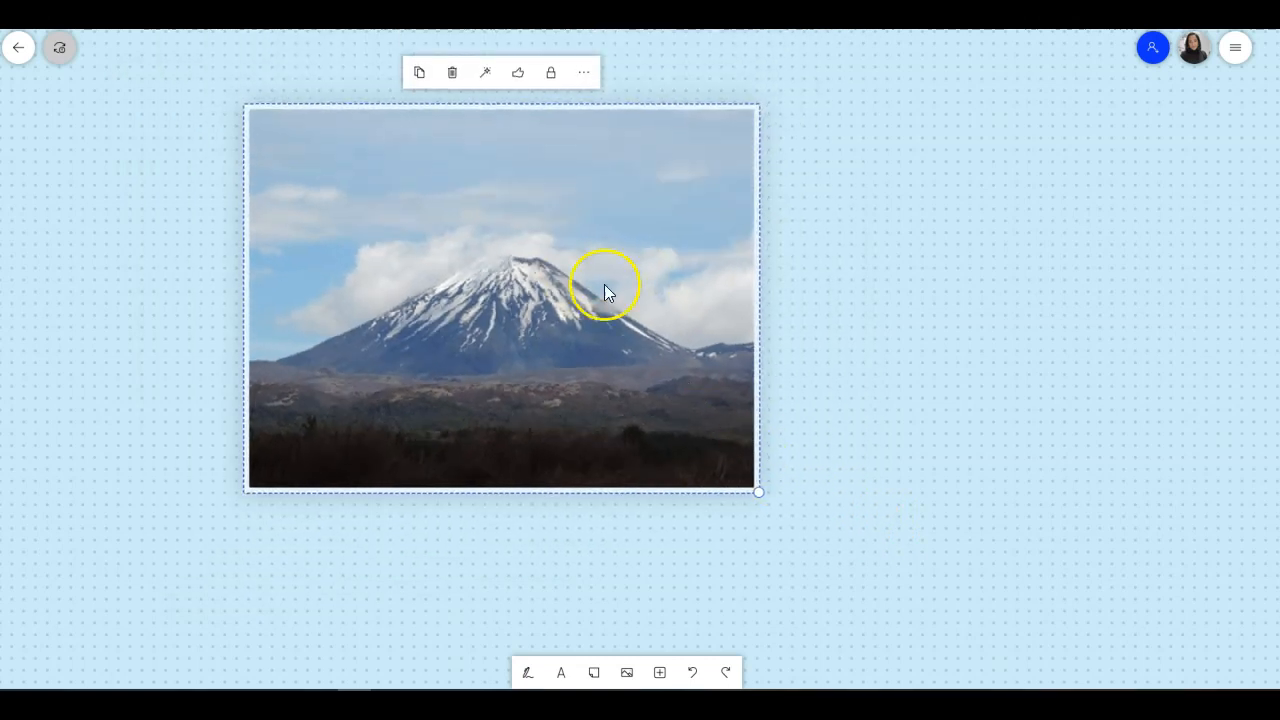
pyautogui.click(551, 74)
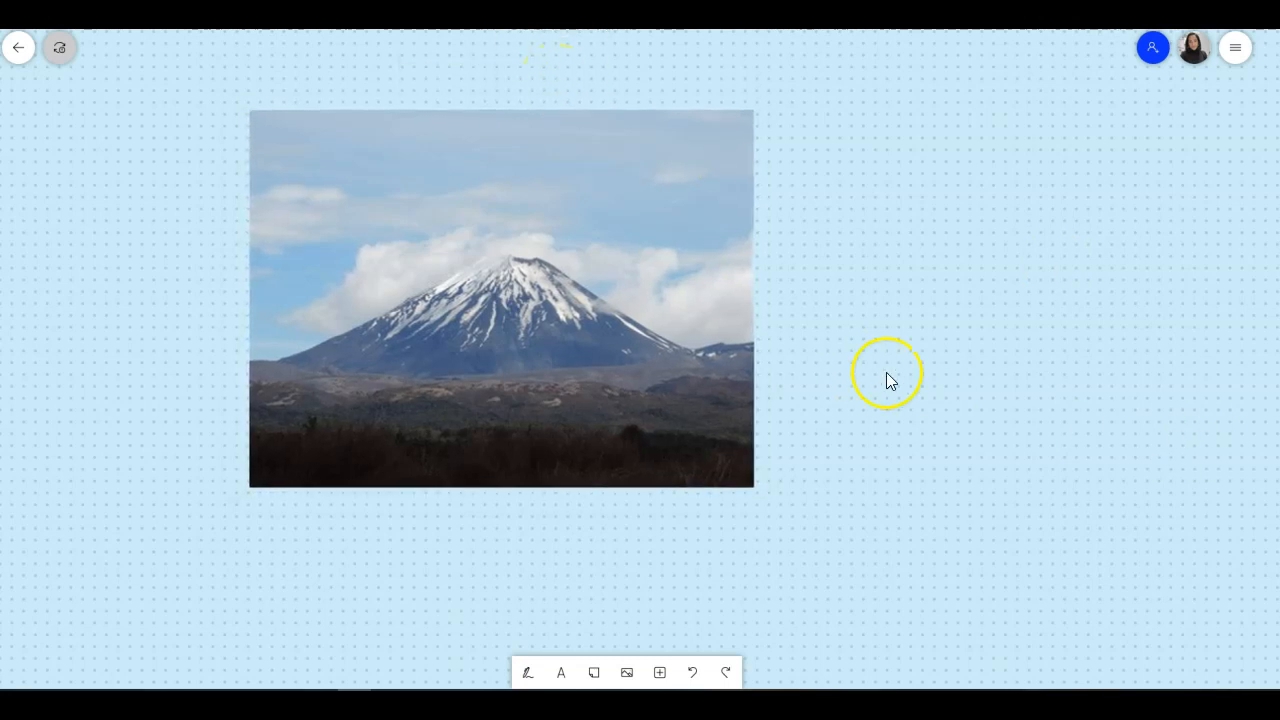
# Step: Trace the volcano's slopes with the black pen and draw a downward arrow in the sky beyond its right slope
pyautogui.click(527, 673)
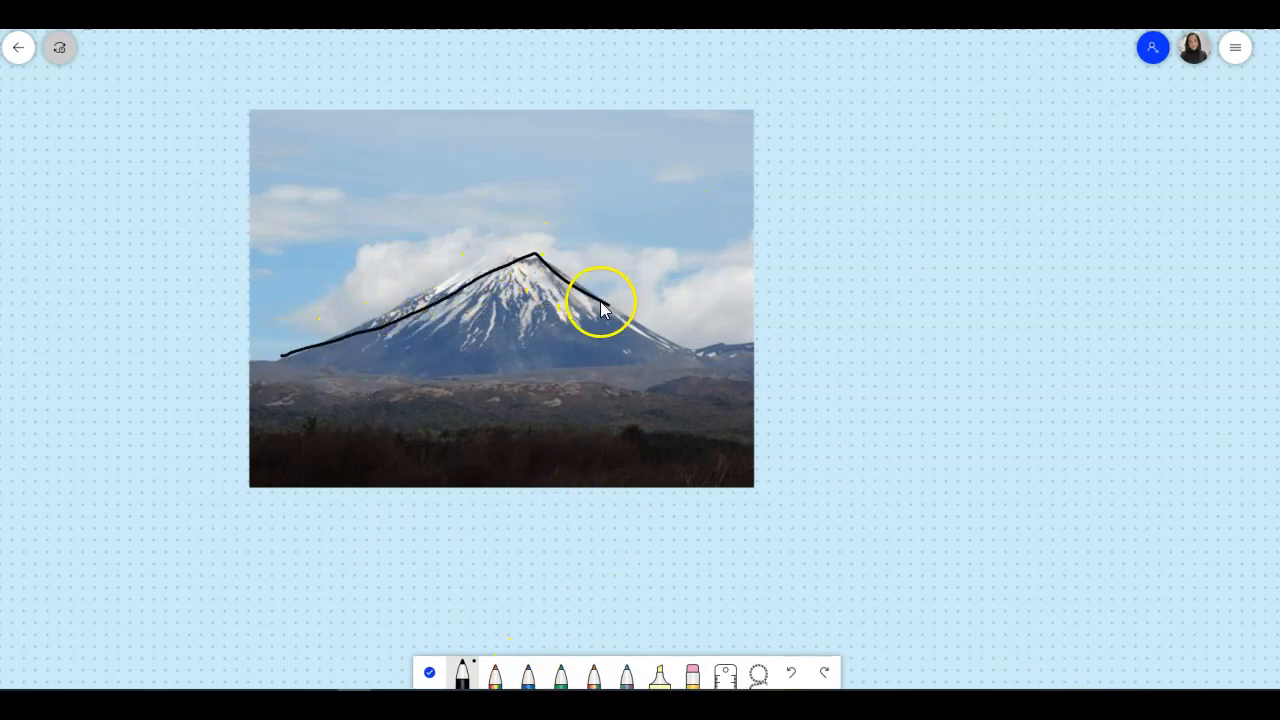
pyautogui.moveTo(656, 175)
pyautogui.mouseDown()
pyautogui.moveTo(640, 166)
pyautogui.moveTo(650, 186)
pyautogui.mouseUp()
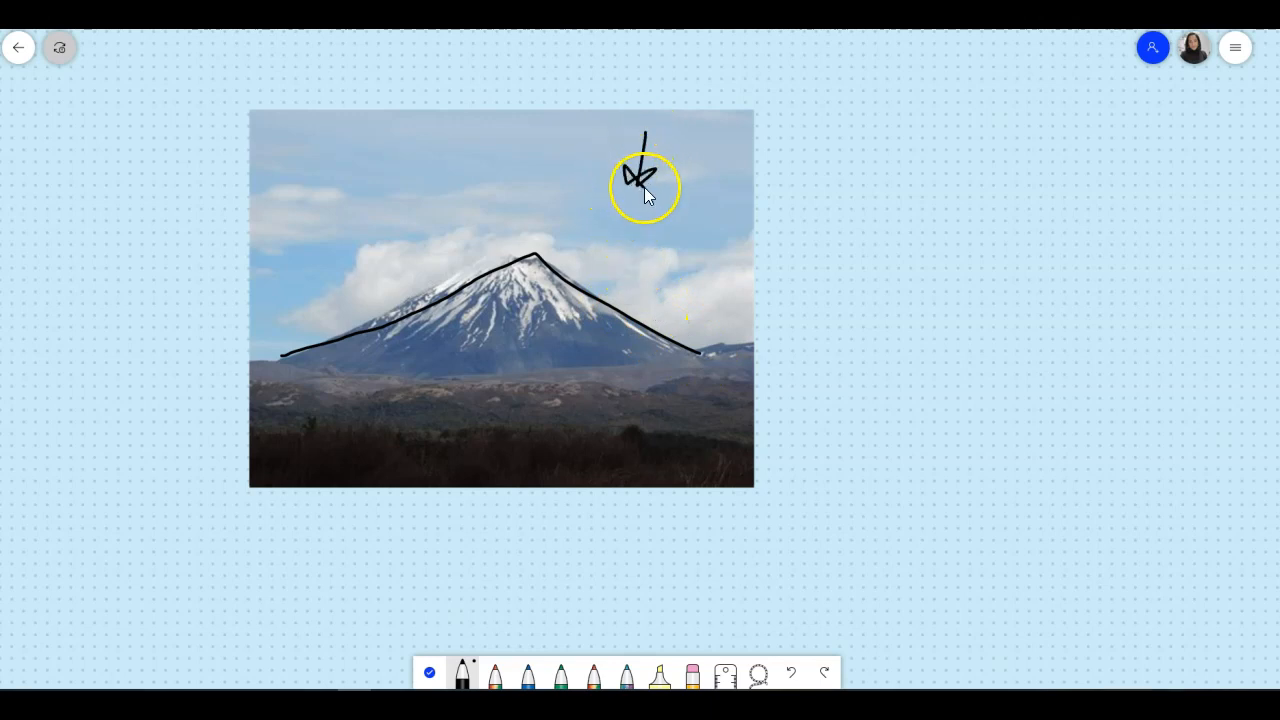
# Step: Mark the dark ground at the picture's base and a spot below the arrow with the yellow highlighter, and finish inking
pyautogui.click(660, 672)
pyautogui.moveTo(278, 446); pyautogui.dragTo(621, 468)
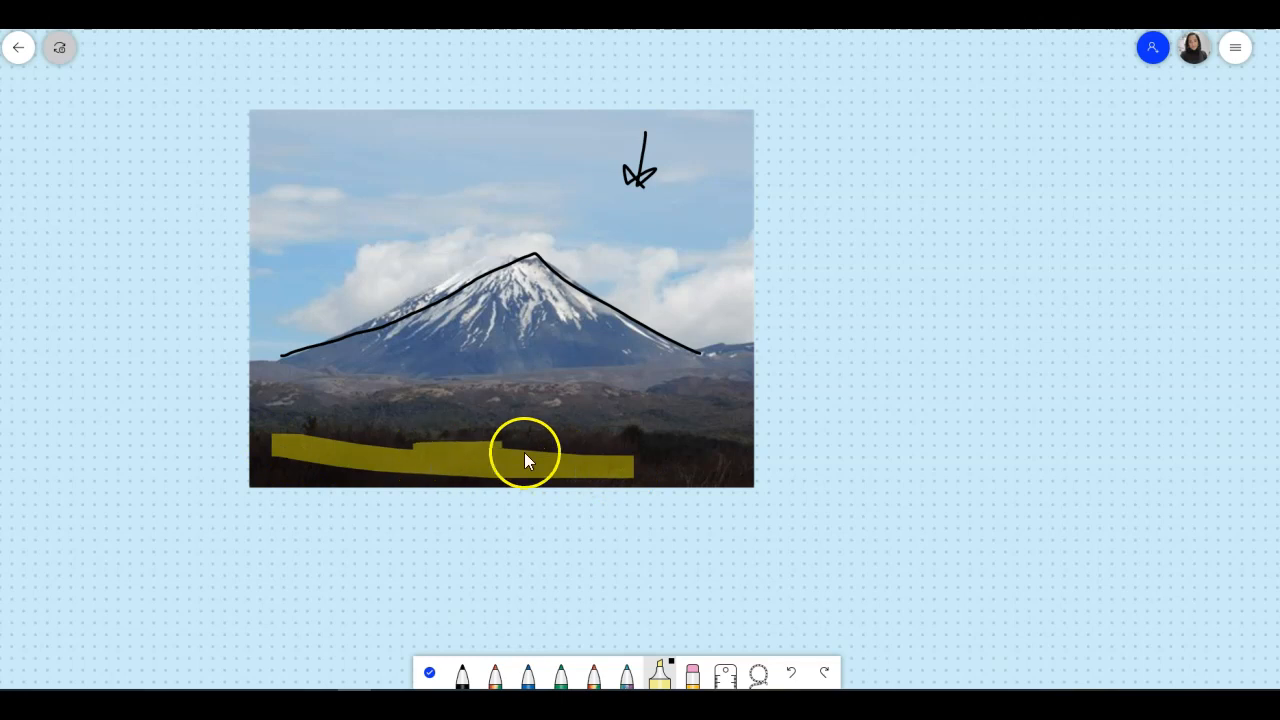
pyautogui.moveTo(526, 453); pyautogui.dragTo(402, 447)
pyautogui.moveTo(484, 431)
pyautogui.mouseDown()
pyautogui.moveTo(397, 419)
pyautogui.moveTo(728, 433)
pyautogui.mouseUp()
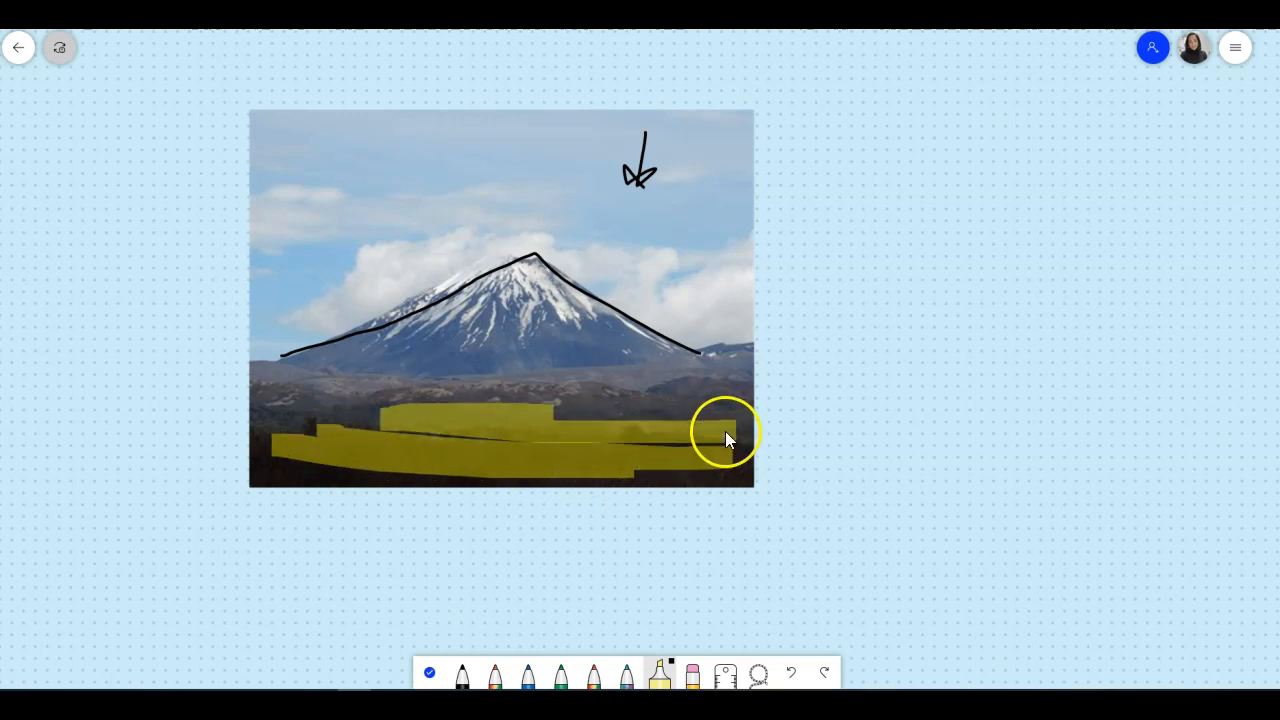
pyautogui.click(687, 209)
pyautogui.click(430, 672)
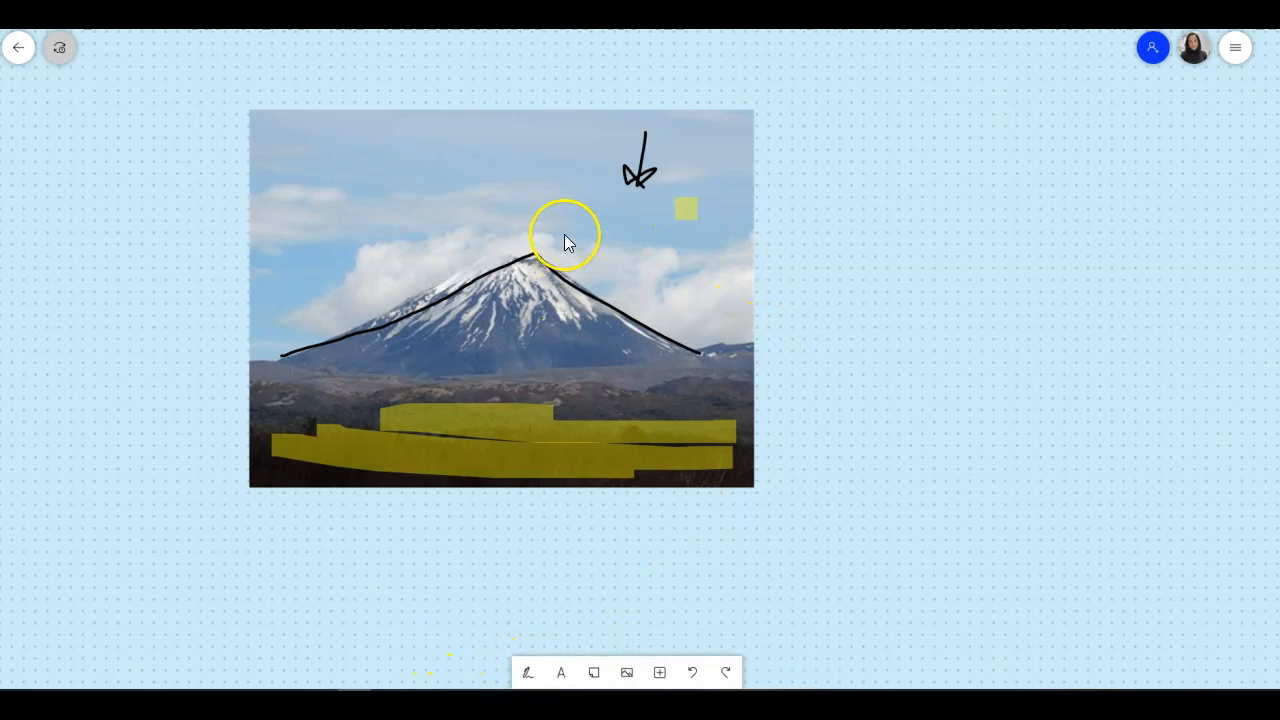
# Step: Add a sticky note reading "very important" over the upper-left part of the volcano picture
pyautogui.click(605, 188)
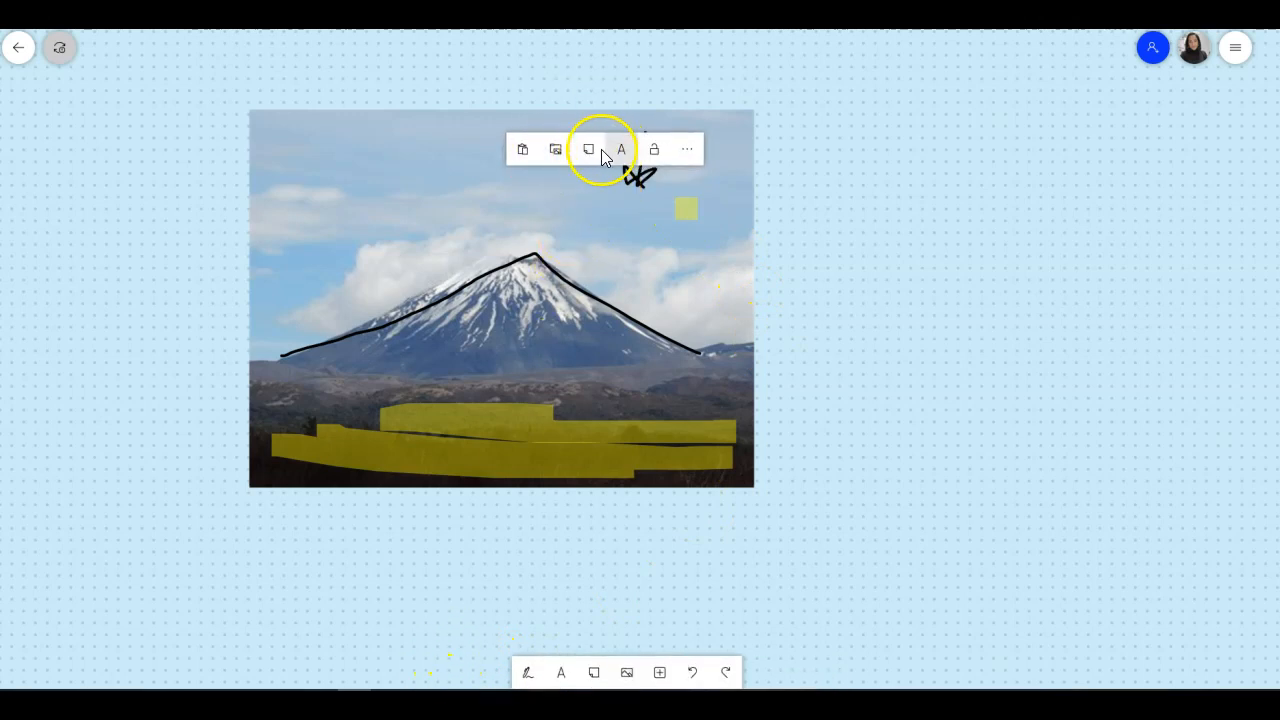
pyautogui.click(589, 150)
pyautogui.moveTo(717, 177); pyautogui.dragTo(397, 148)
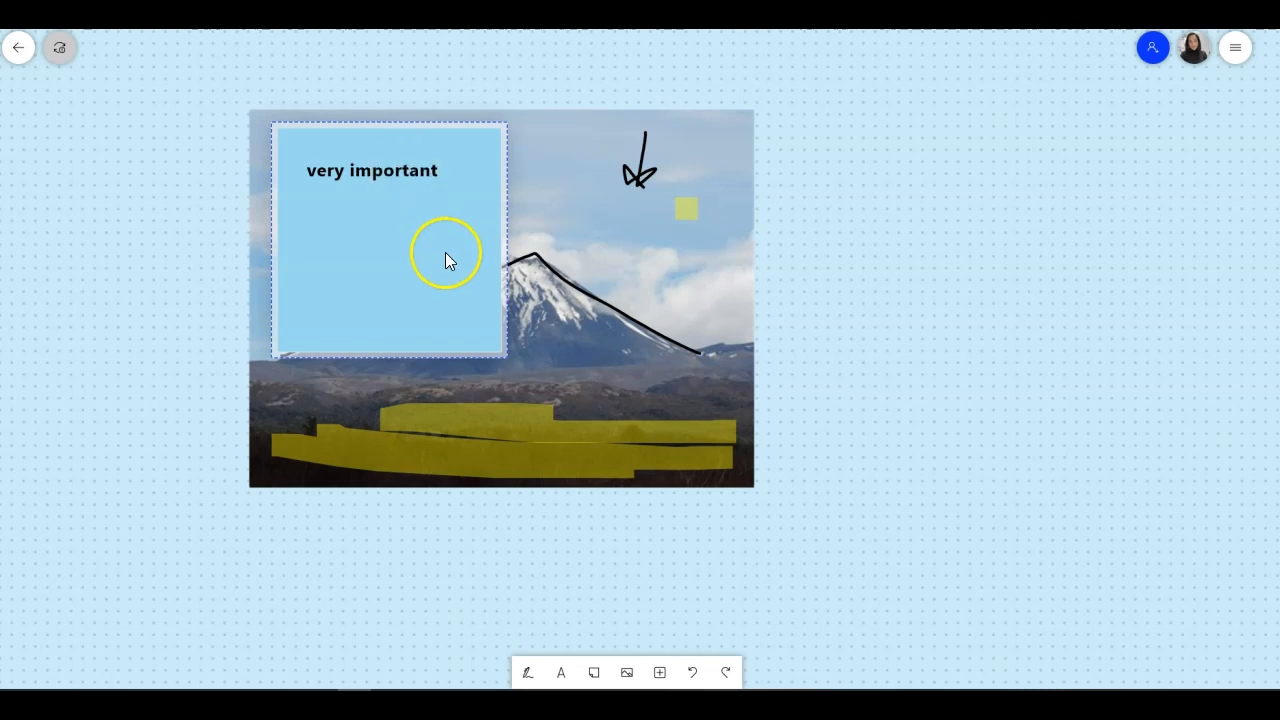
# Step: Shrink and tilt the "very important" note in the picture's upper-left sky and like it
pyautogui.click(495, 349)
pyautogui.moveTo(504, 357); pyautogui.dragTo(322, 206)
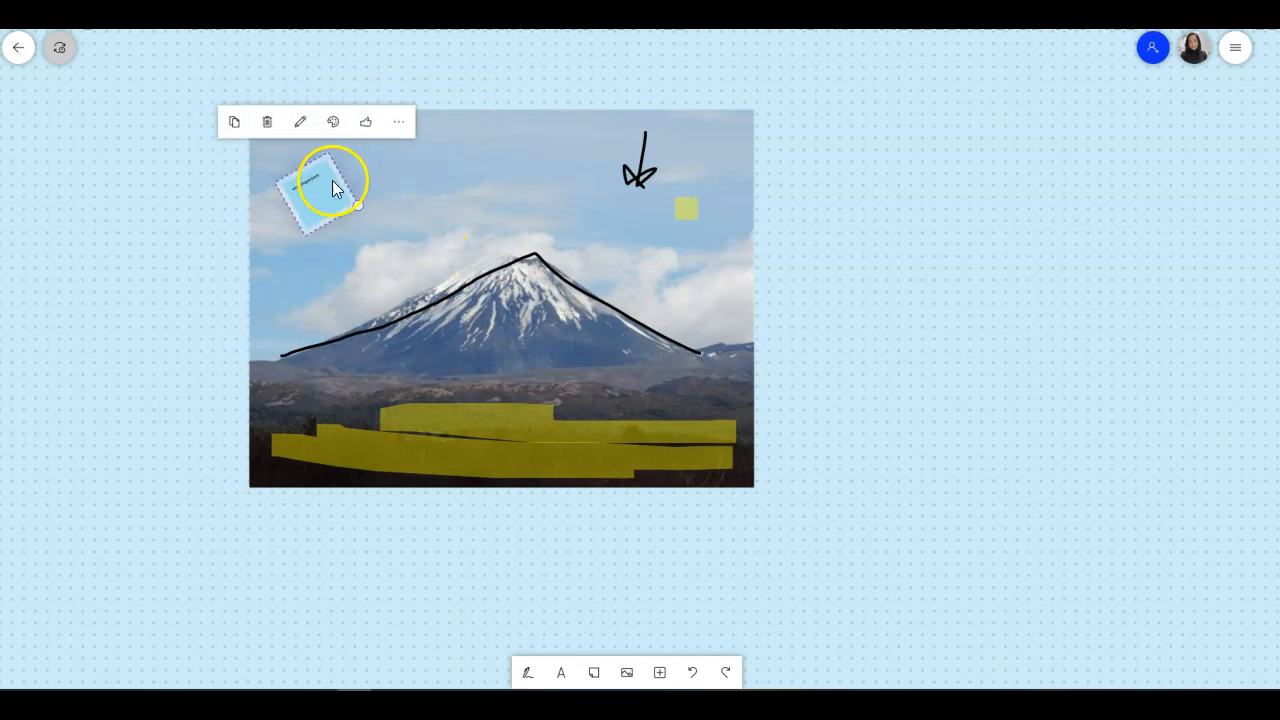
pyautogui.click(361, 122)
pyautogui.click(432, 231)
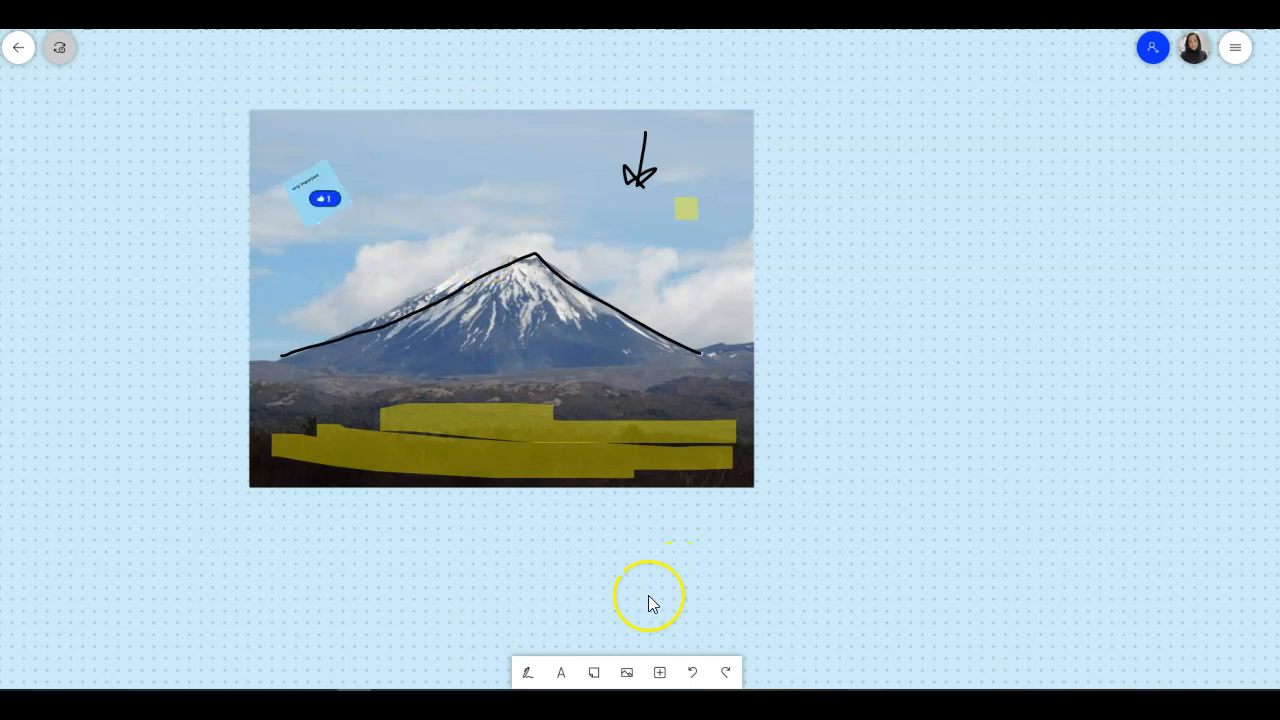
# Step: Search Bing images for "Lungs" and insert the red-and-blue lungs diagram beside the volcano picture
pyautogui.moveTo(898, 338); pyautogui.dragTo(815, 340)
pyautogui.moveTo(968, 354); pyautogui.dragTo(938, 348)
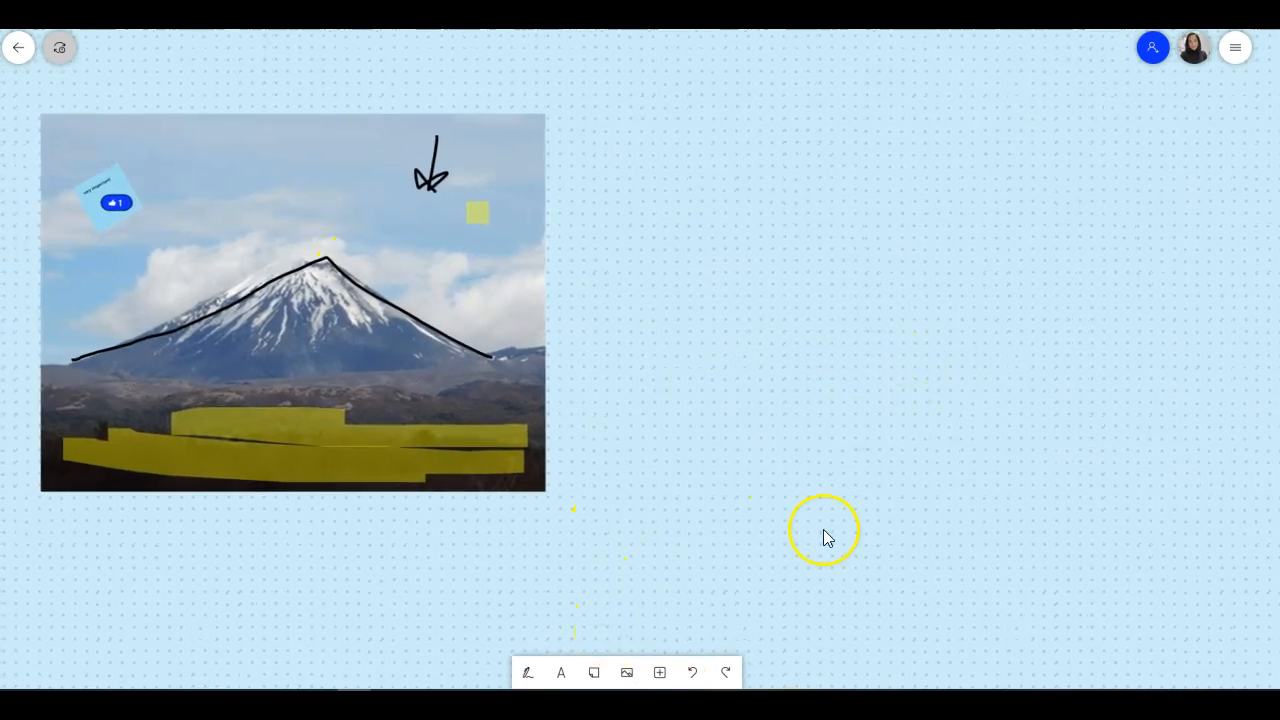
pyautogui.click(659, 672)
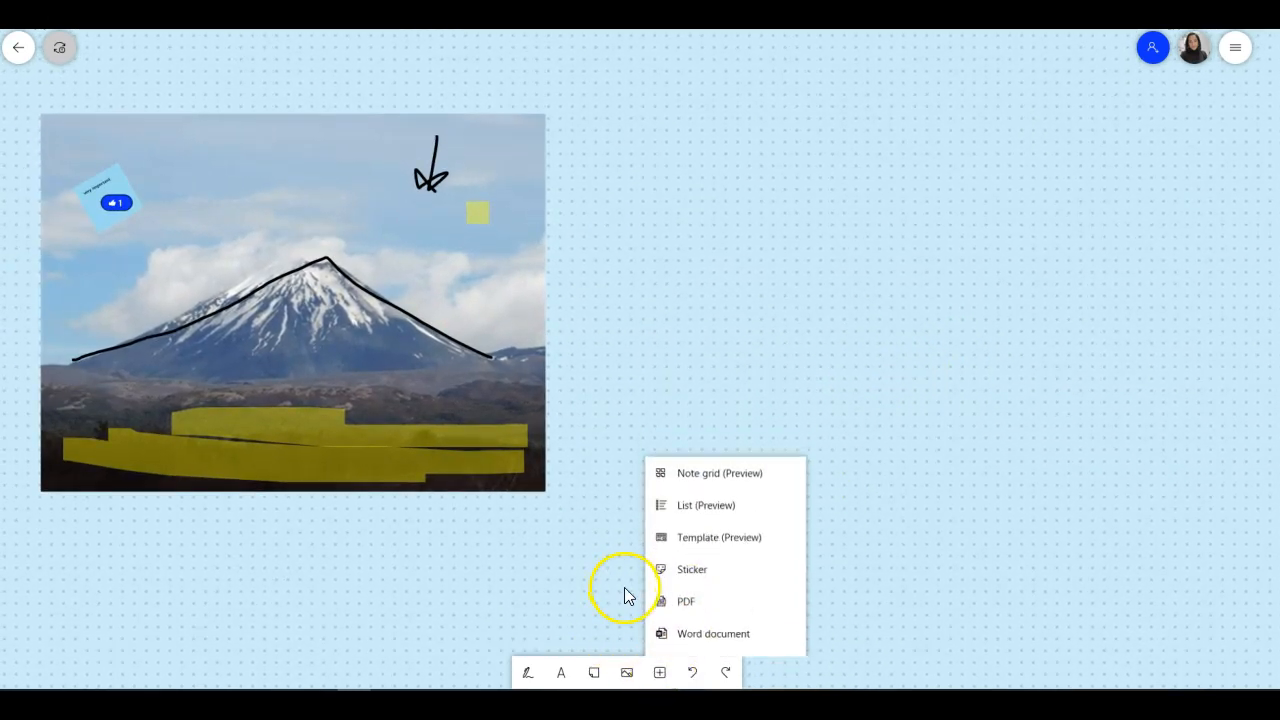
pyautogui.click(626, 672)
pyautogui.click(695, 607)
pyautogui.click(1067, 107)
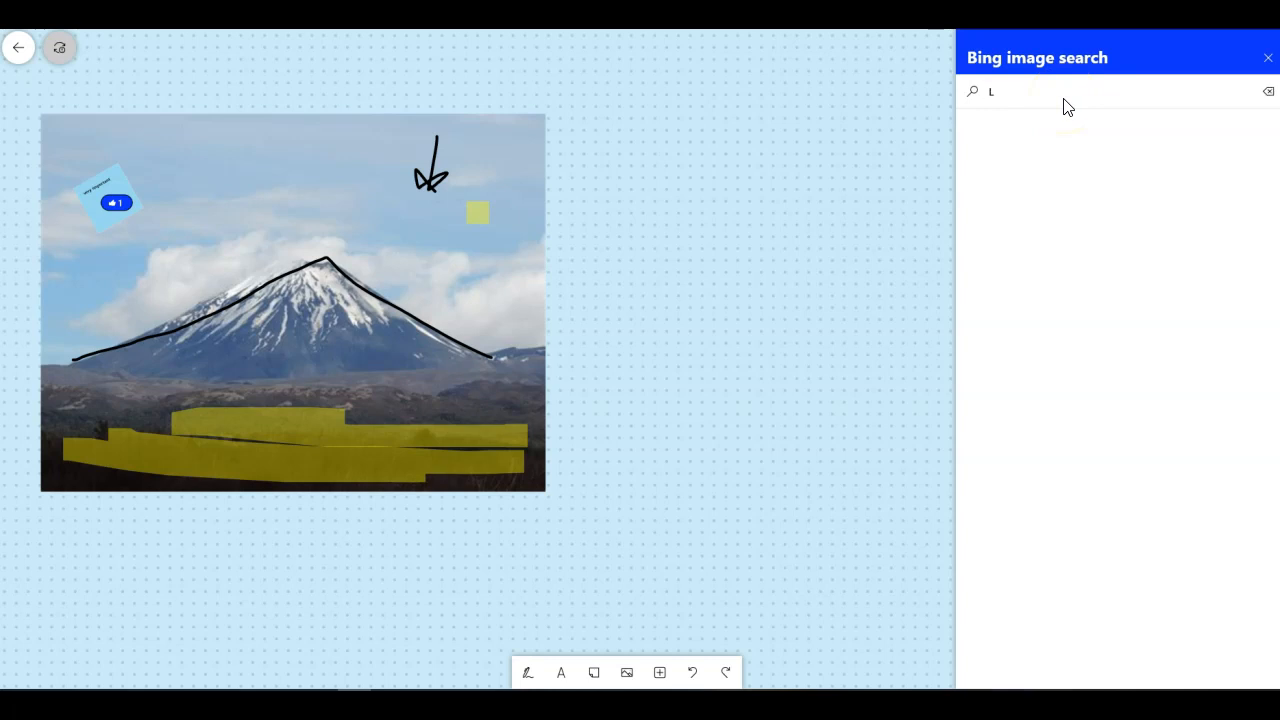
pyautogui.press('Return')
pyautogui.click(1062, 205)
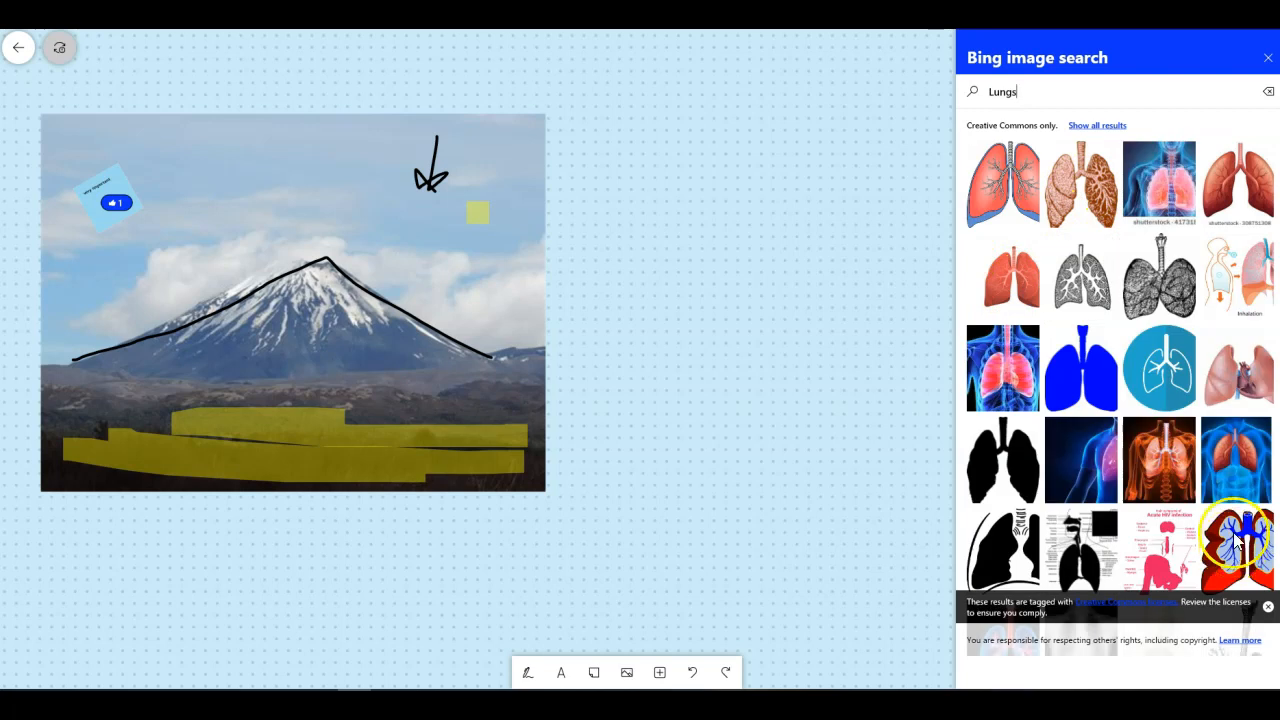
pyautogui.click(1013, 203)
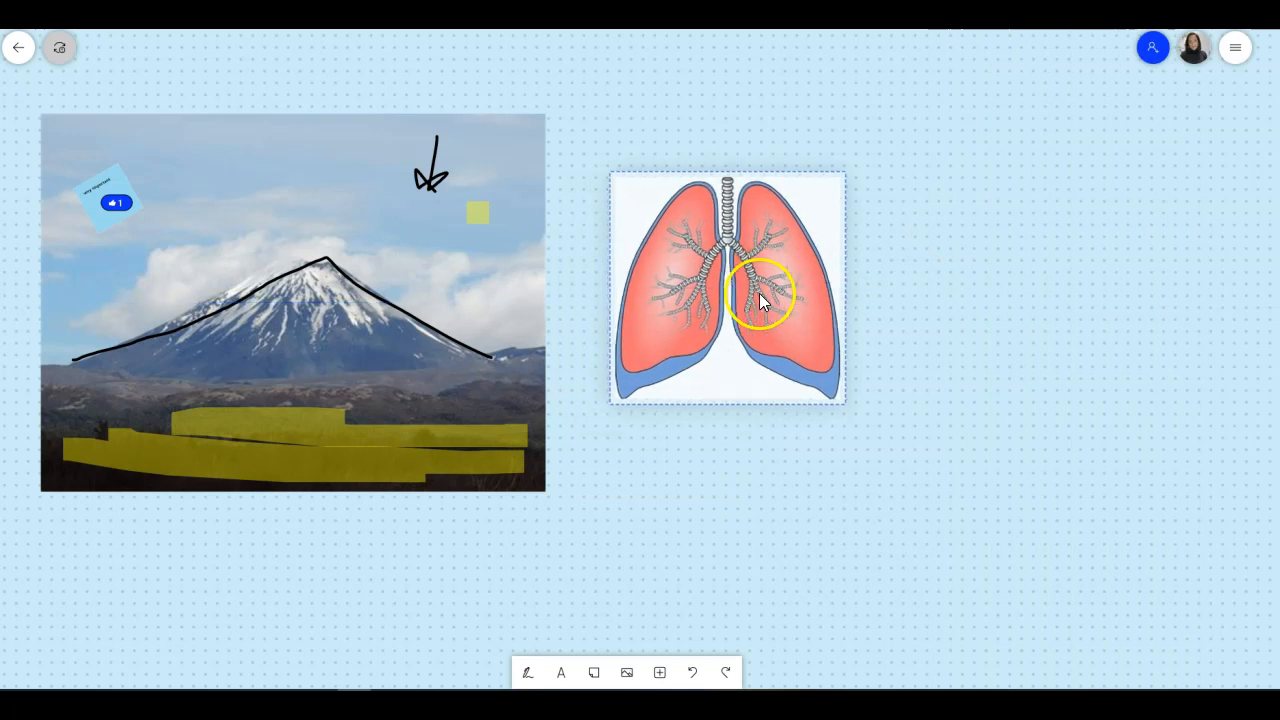
pyautogui.click(757, 293)
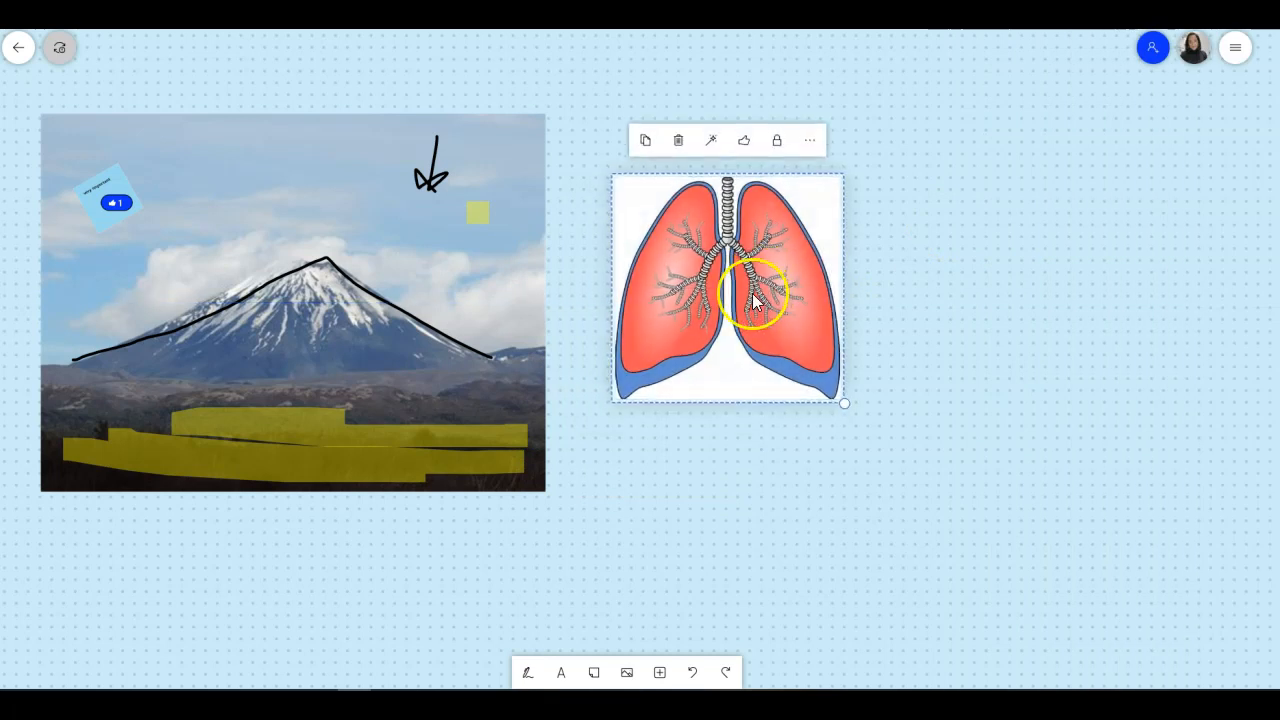
# Step: Convert the lungs picture to ink and draw a black pen arrow pointing at the top of its right-hand lung
pyautogui.click(712, 141)
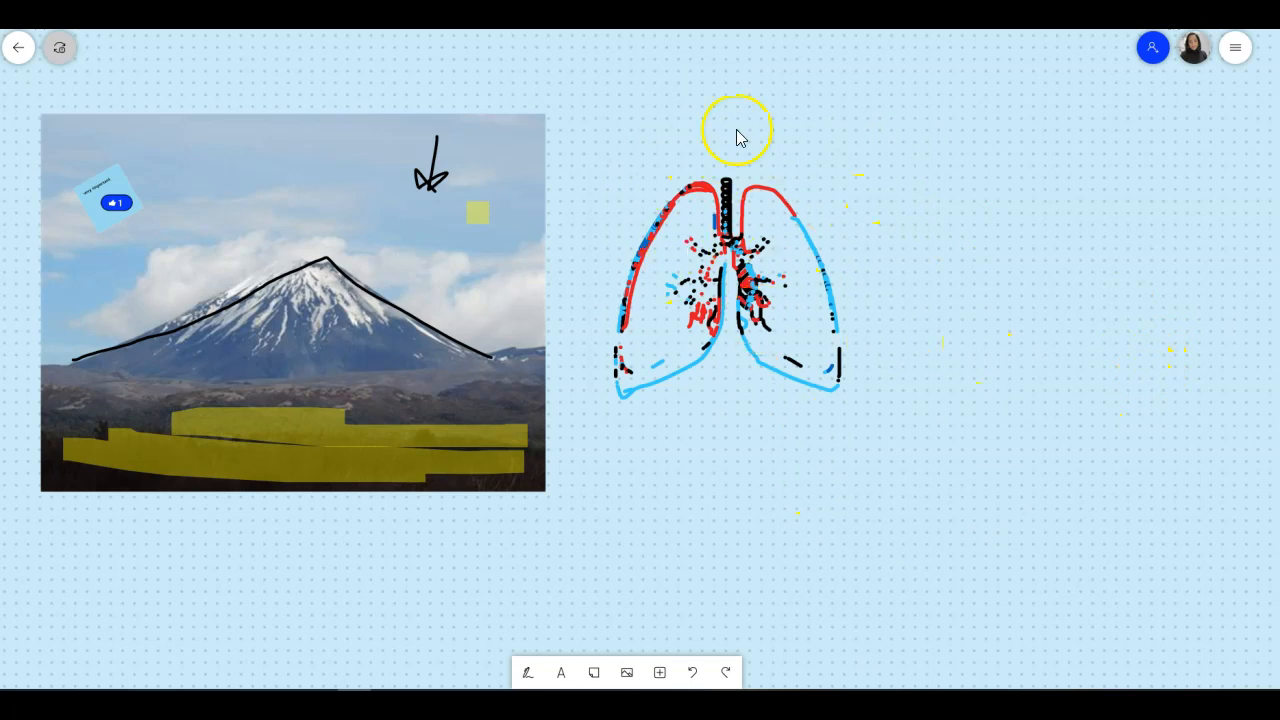
pyautogui.click(528, 674)
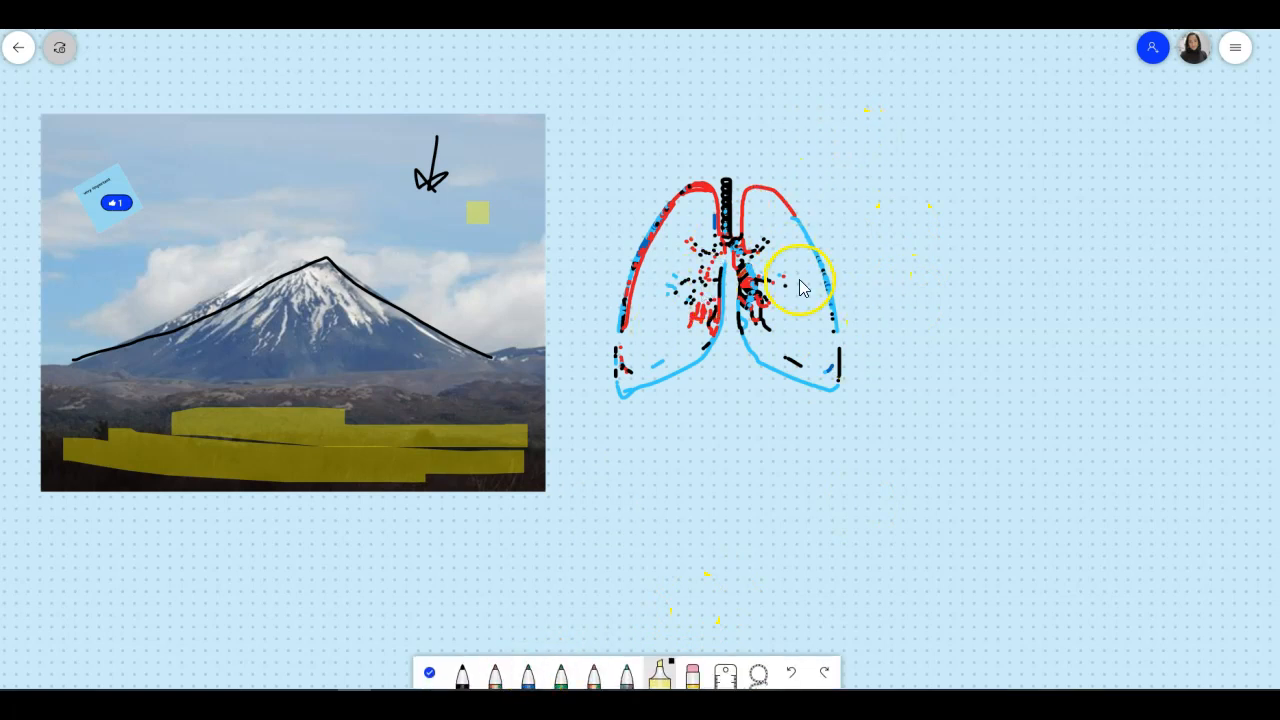
pyautogui.click(461, 674)
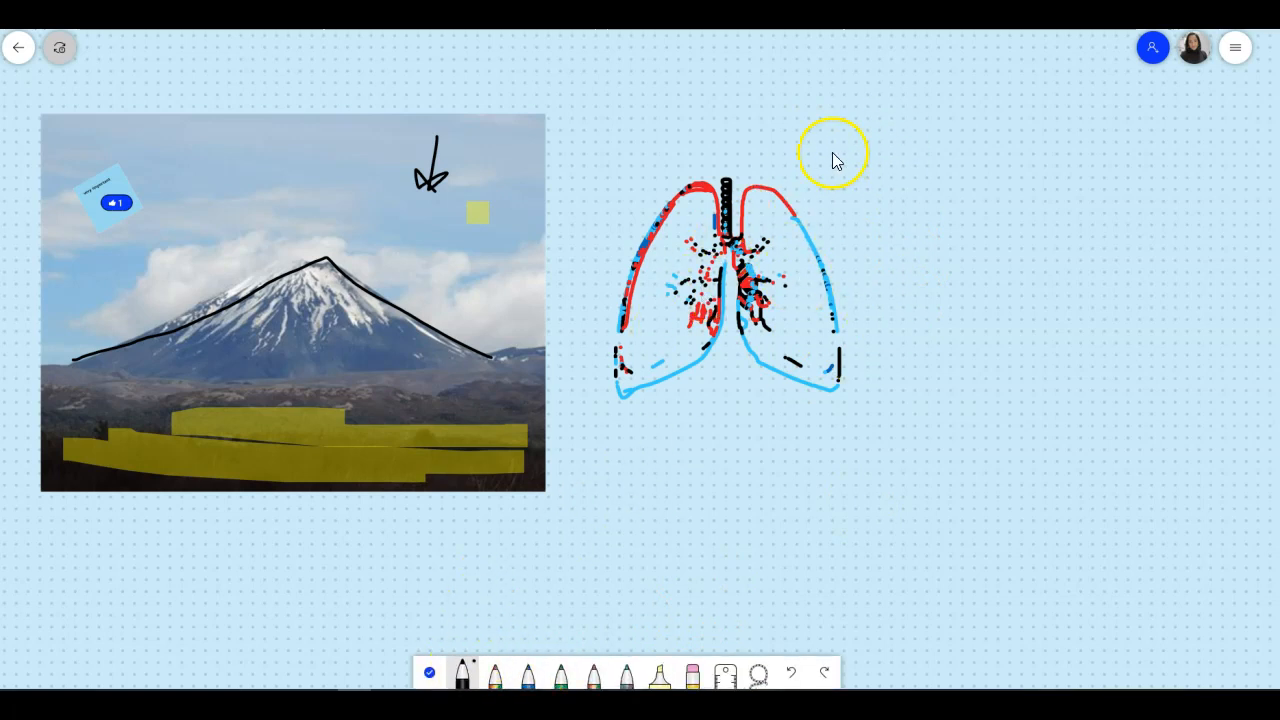
pyautogui.moveTo(807, 167); pyautogui.dragTo(790, 186)
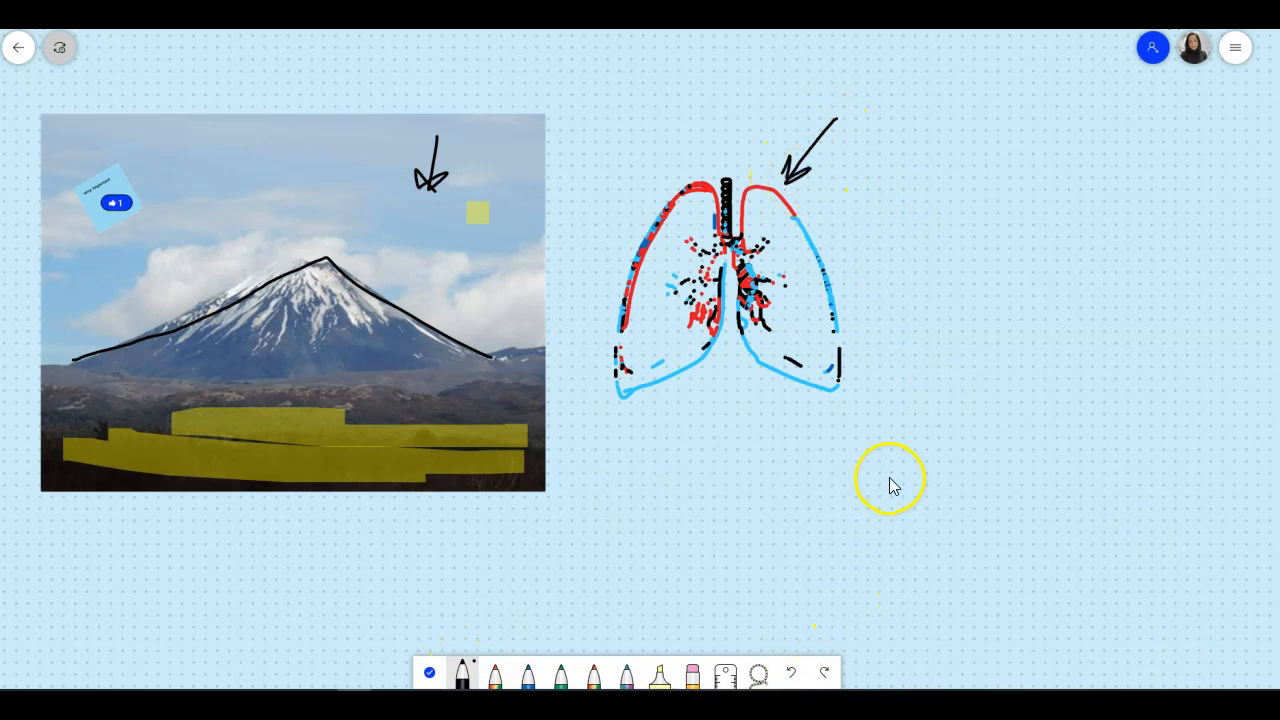
pyautogui.click(430, 673)
# Step: Insert a note grid on the empty canvas to the right of the lungs and add three notes to it
pyautogui.hscroll(10, 1005, 495)
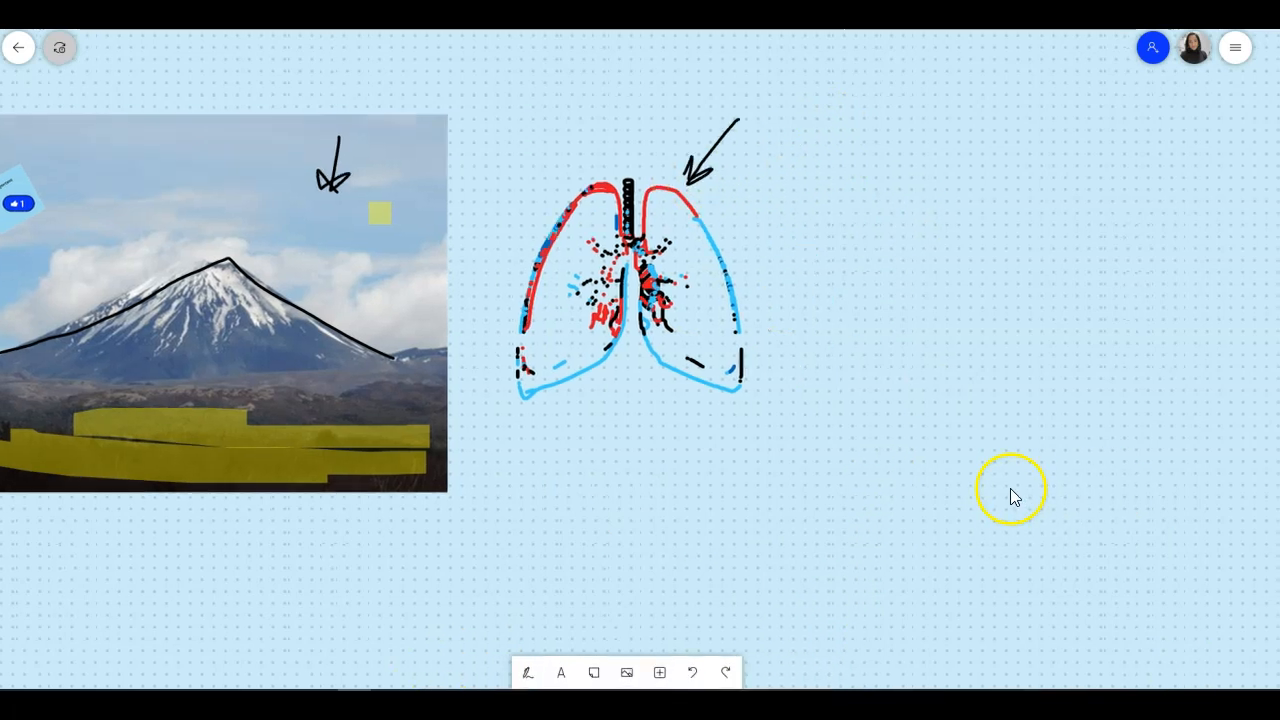
pyautogui.moveTo(1085, 412); pyautogui.dragTo(931, 421)
pyautogui.click(661, 676)
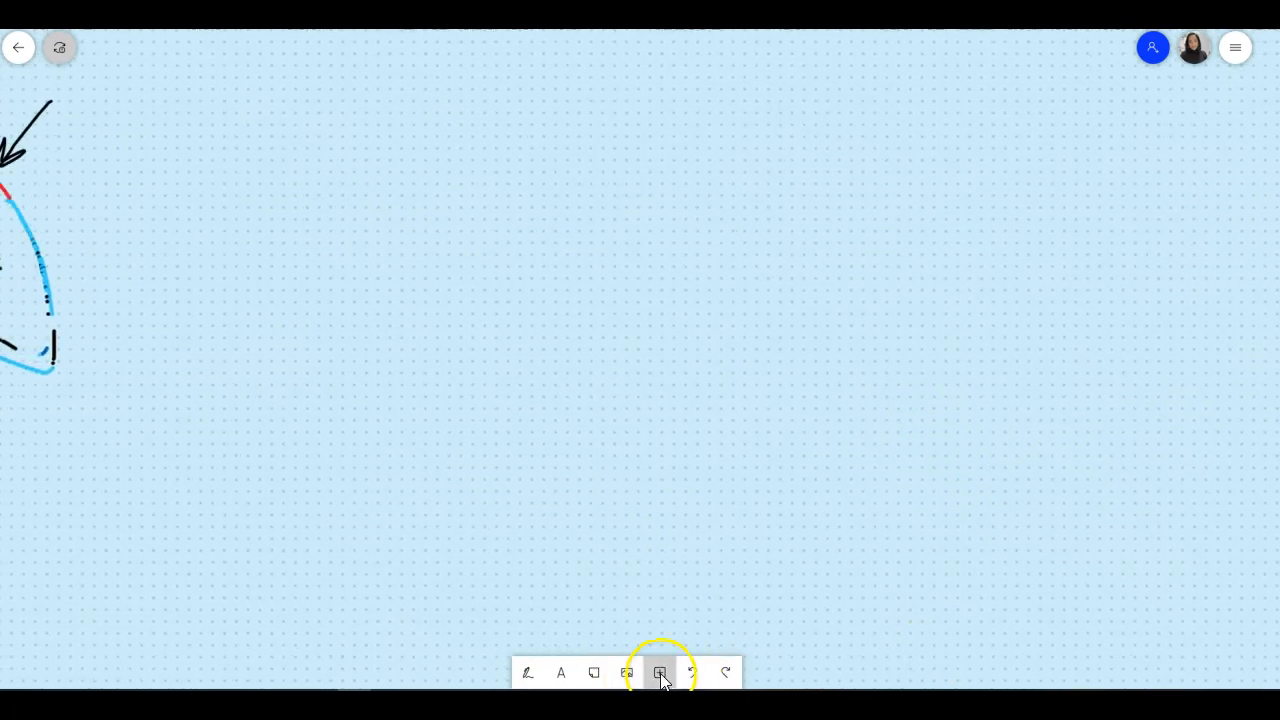
pyautogui.click(730, 450)
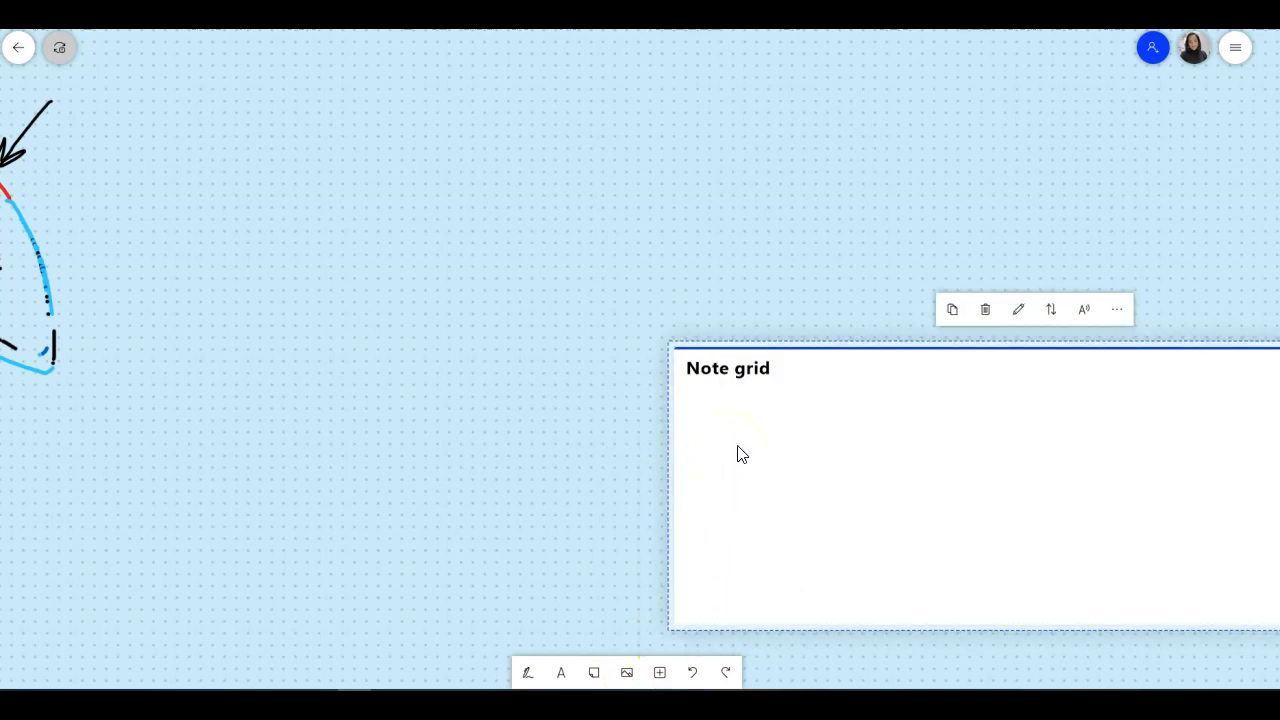
pyautogui.moveTo(914, 354); pyautogui.dragTo(520, 150)
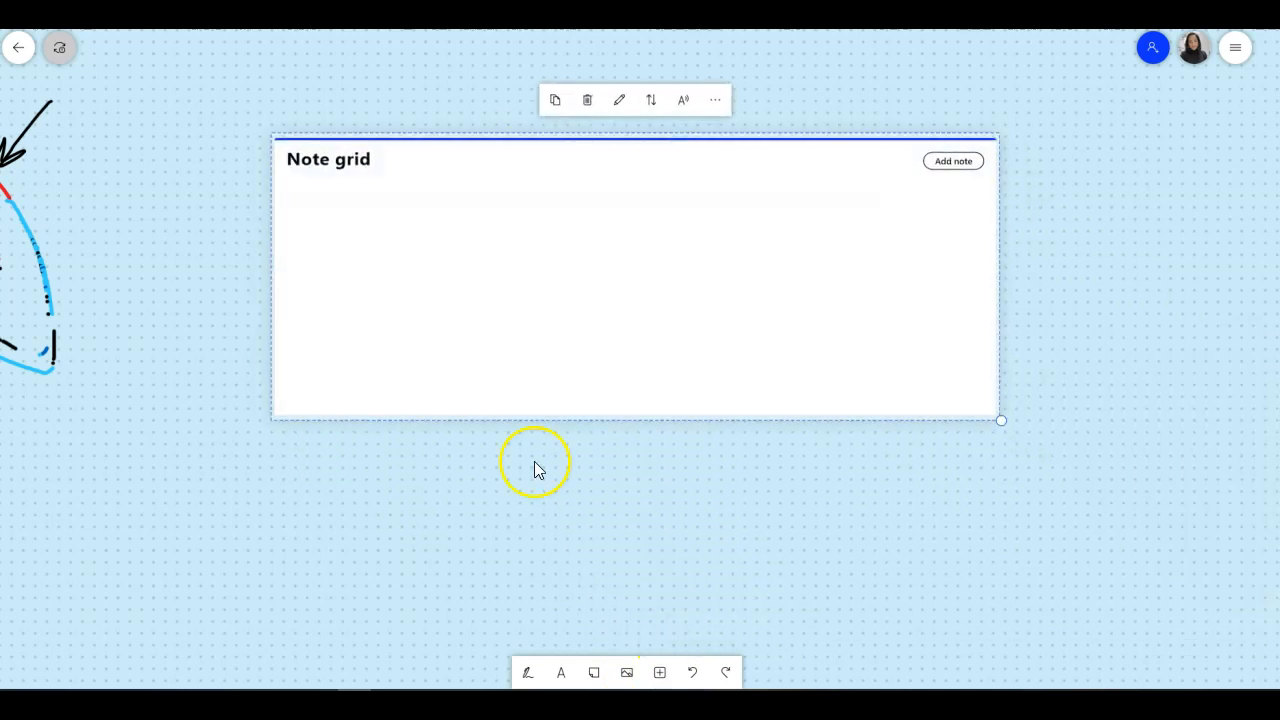
pyautogui.click(951, 167)
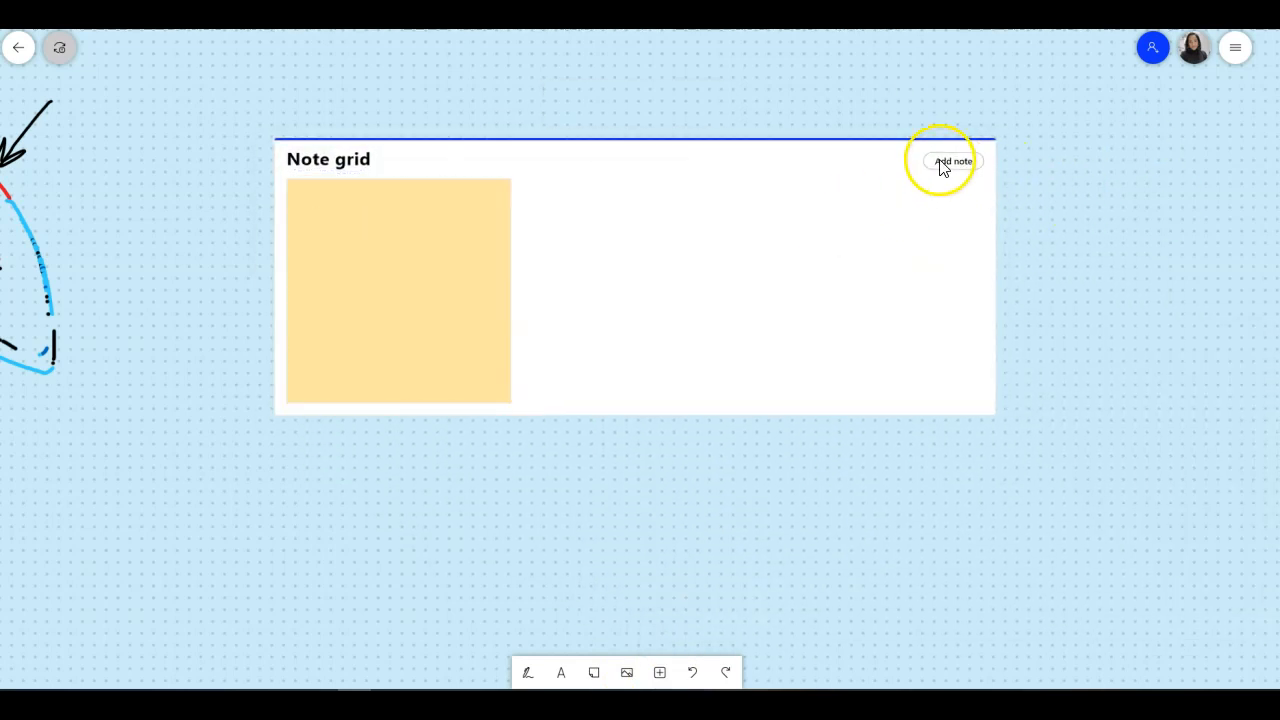
pyautogui.click(950, 166)
pyautogui.click(950, 166)
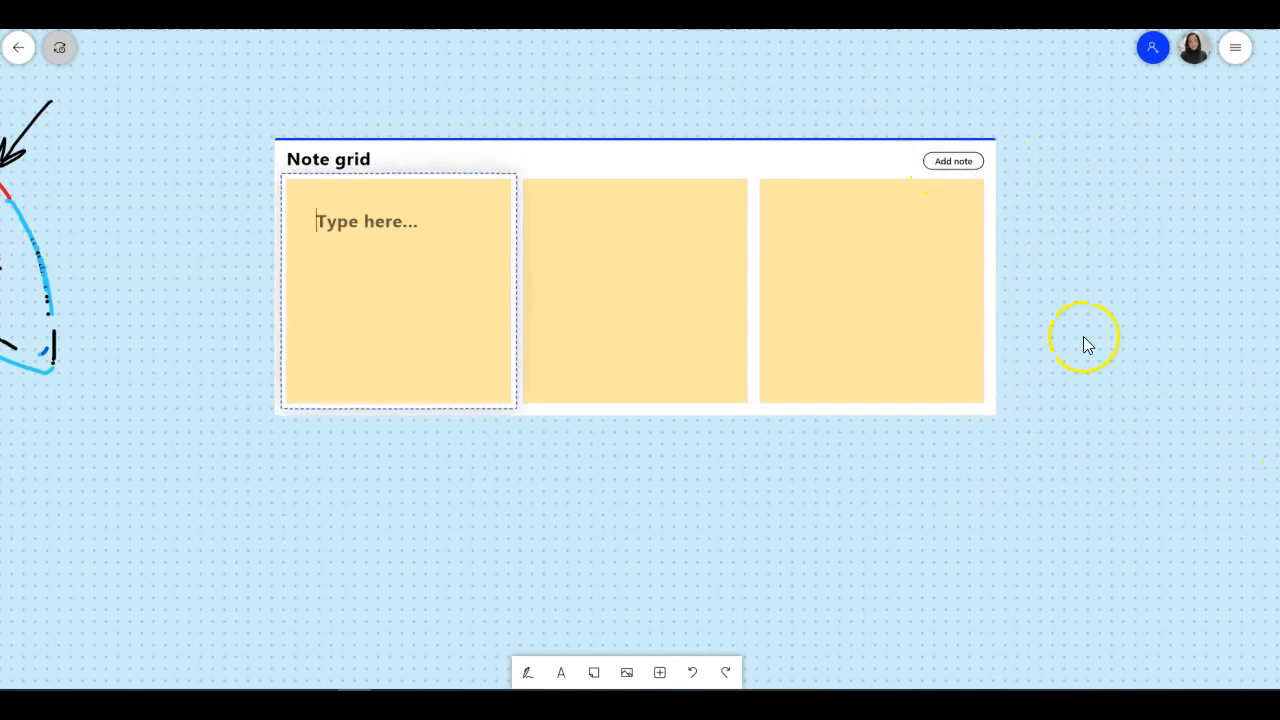
# Step: Insert a list and place it on the empty canvas to the right of the note grid
pyautogui.hscroll(10, 1087, 345)
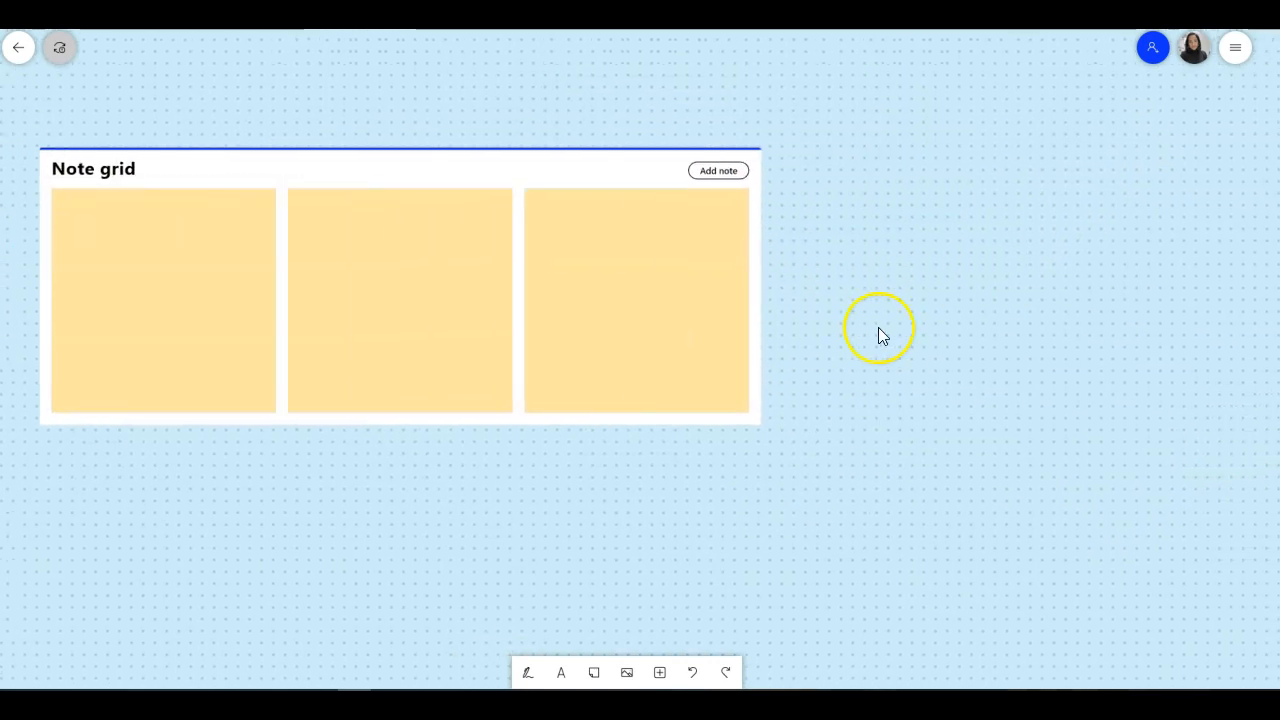
pyautogui.click(660, 672)
pyautogui.click(711, 480)
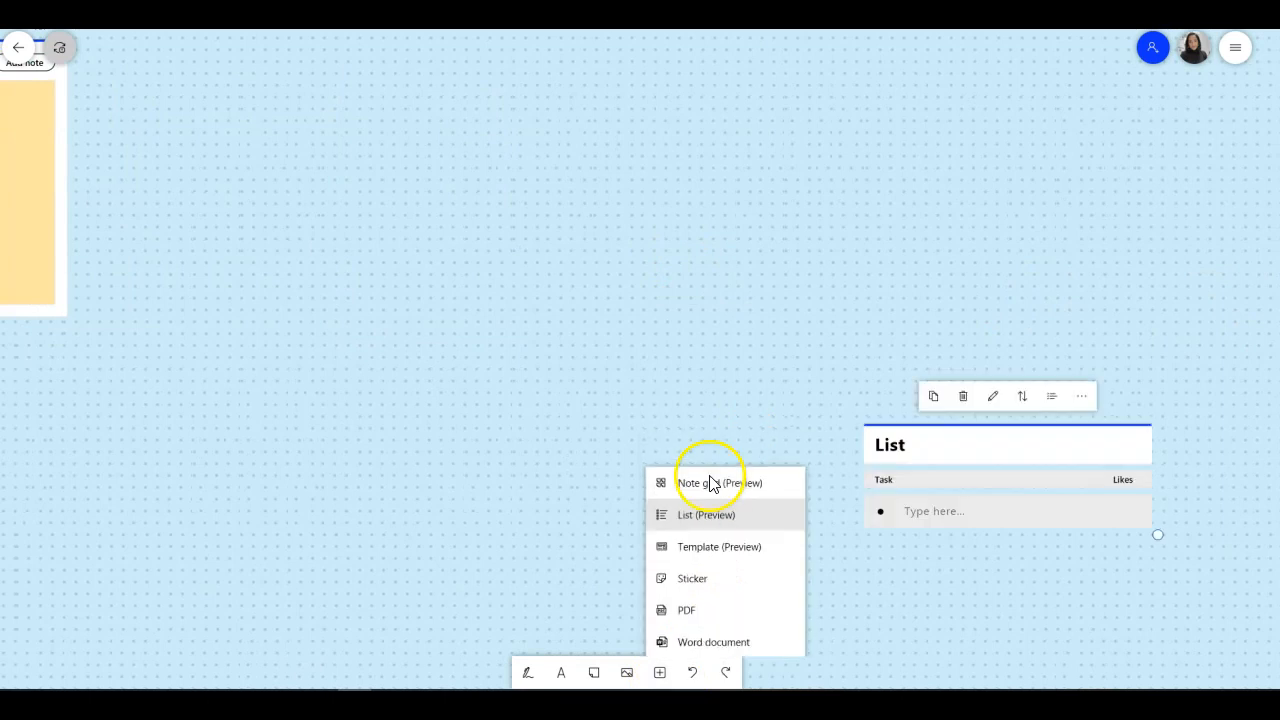
pyautogui.moveTo(975, 428); pyautogui.dragTo(397, 118)
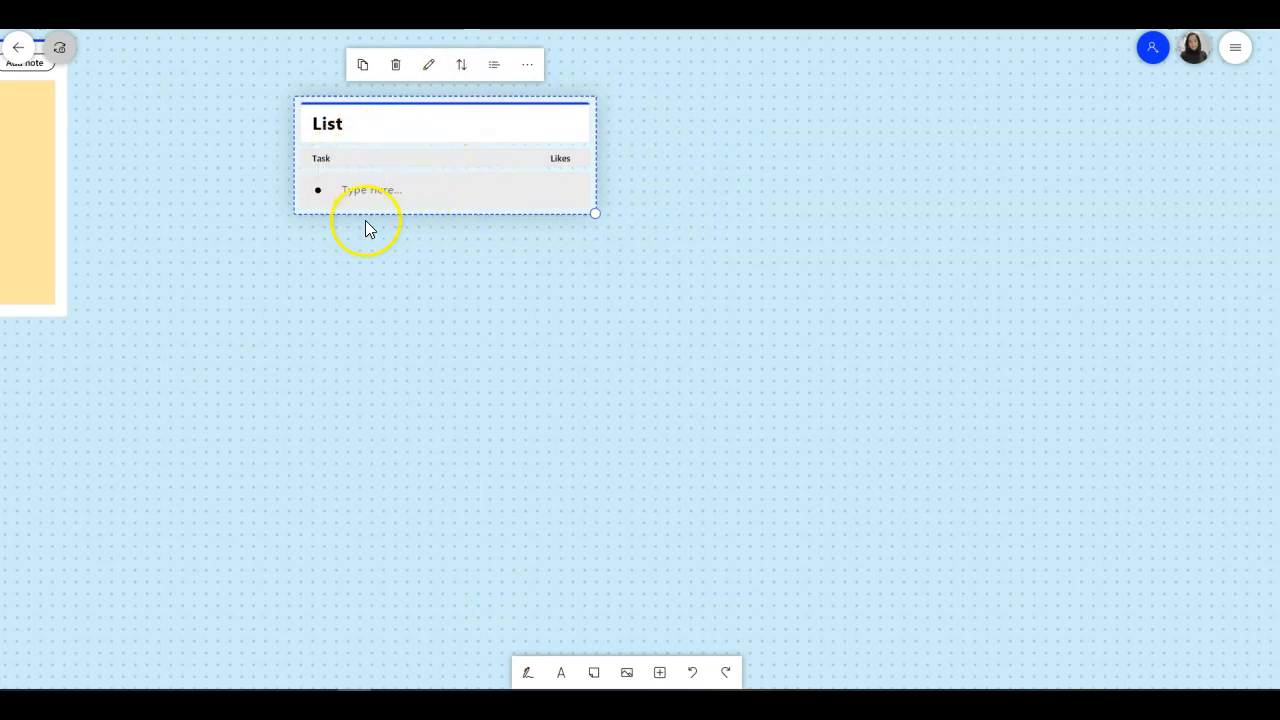
# Step: Enter the tasks "Script", "Video" and "Editing" in the list, and like the Script and Video tasks
pyautogui.click(374, 195)
pyautogui.write('Script')
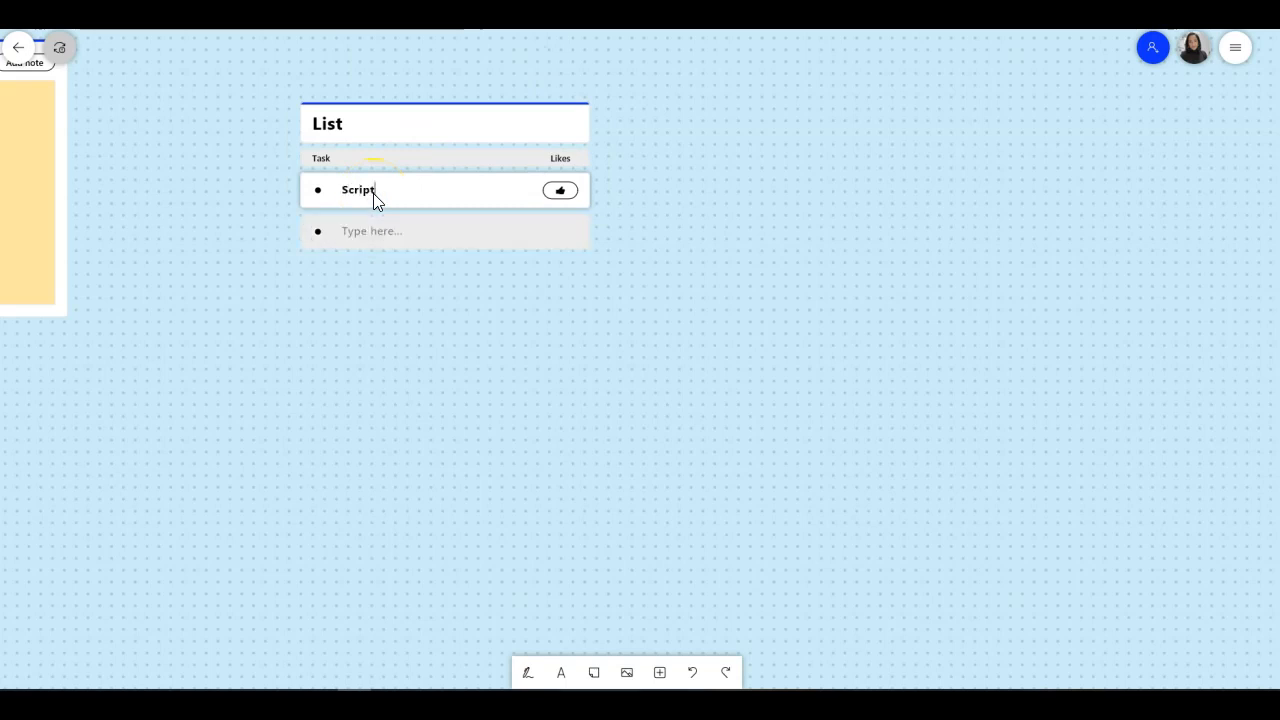
pyautogui.press('Return')
pyautogui.write('Video')
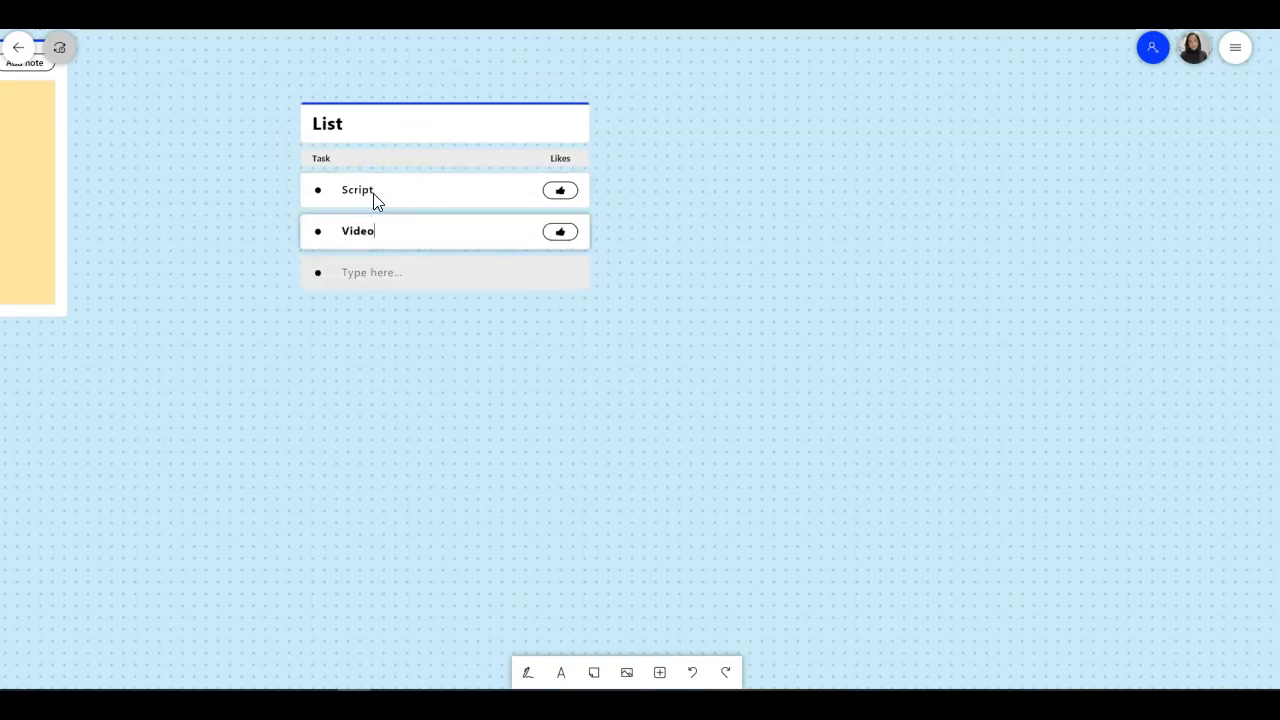
pyautogui.press('Return')
pyautogui.write('Editing')
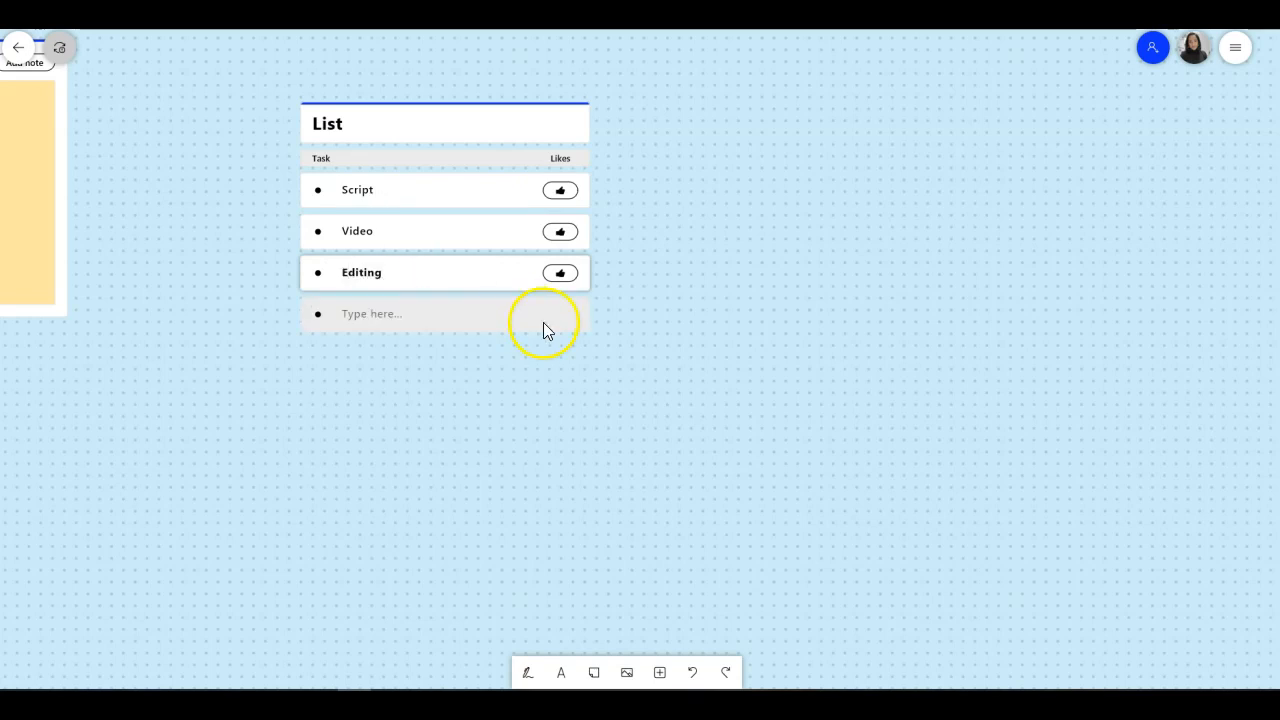
pyautogui.click(560, 190)
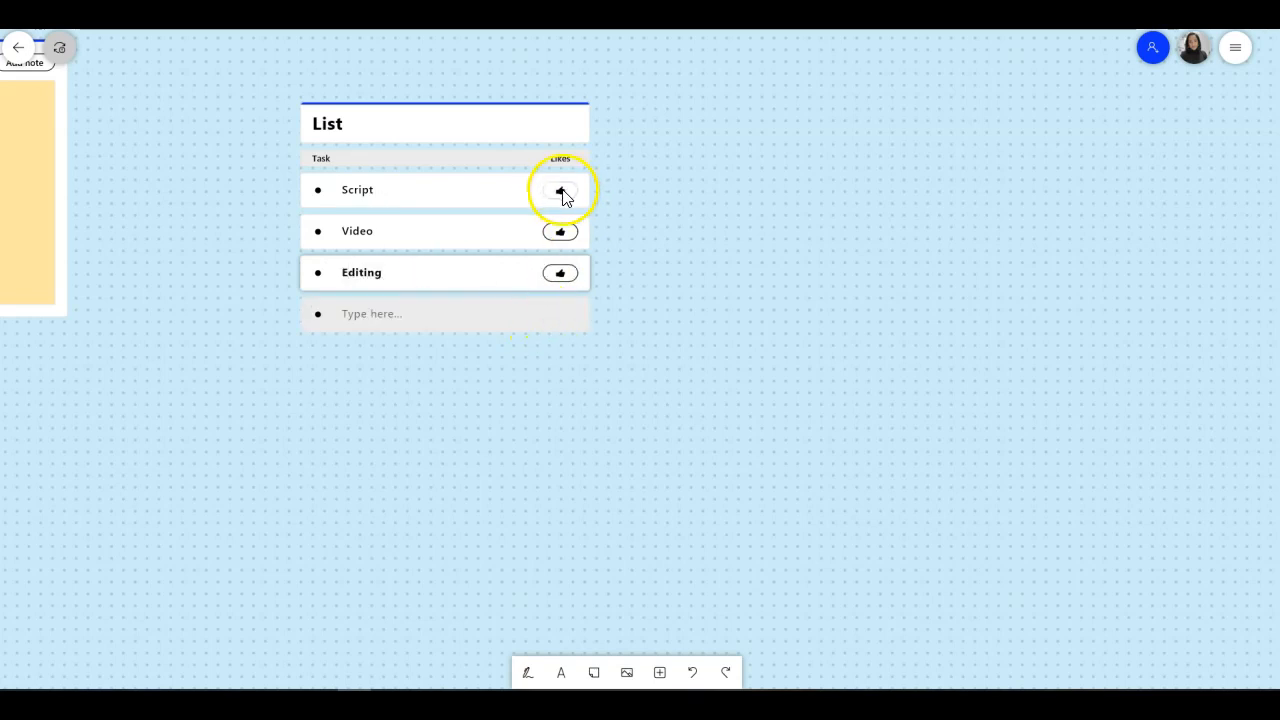
pyautogui.moveTo(559, 235)
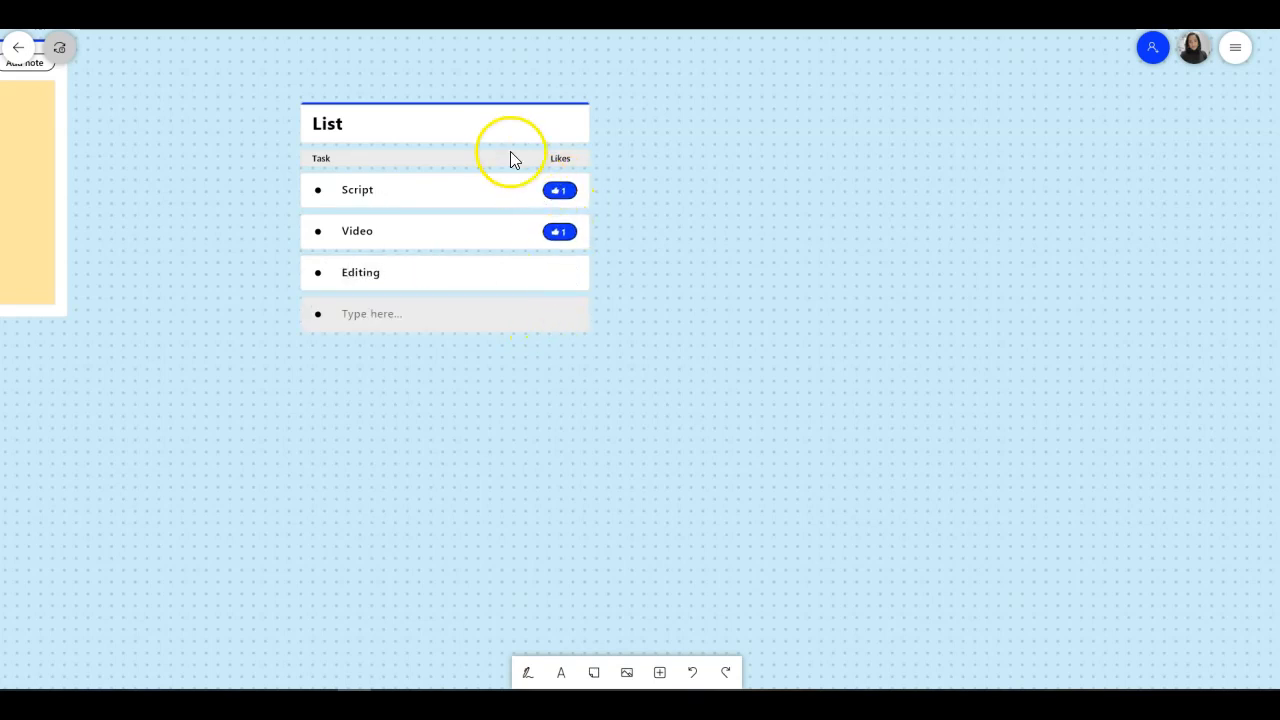
# Step: Review the list's sorting choices and its additional options
pyautogui.click(497, 127)
pyautogui.click(469, 76)
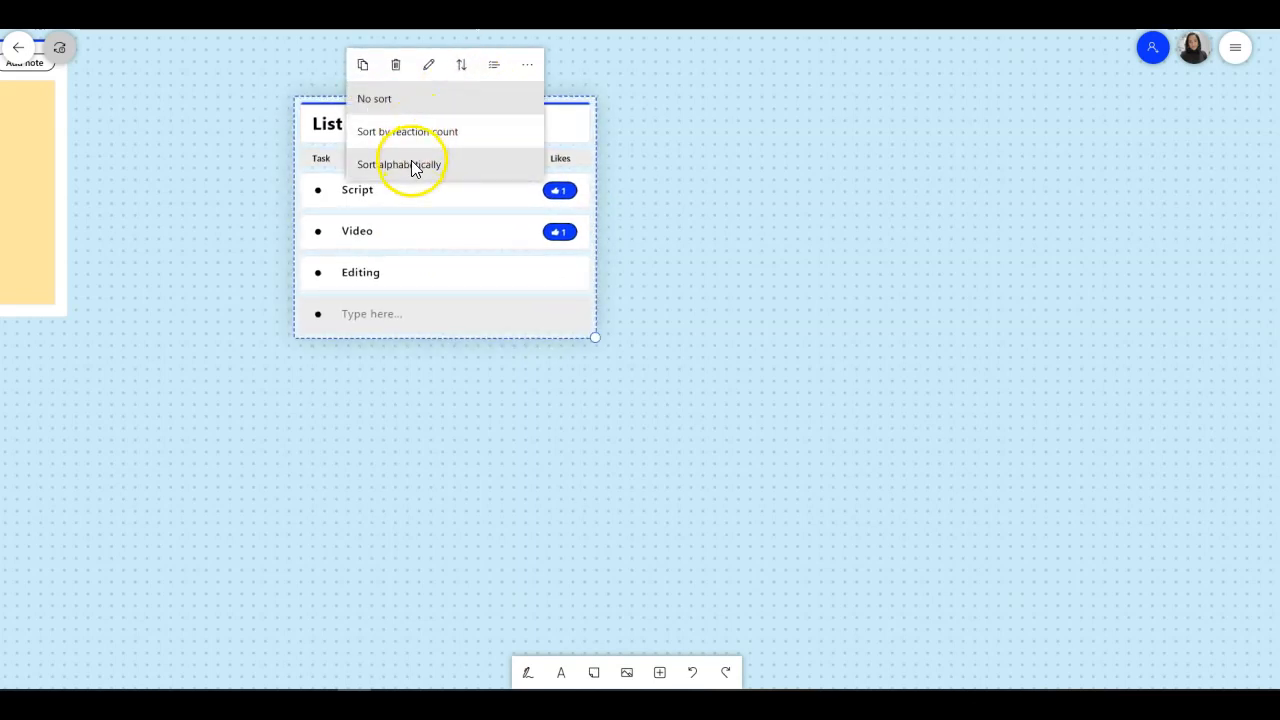
pyautogui.click(526, 68)
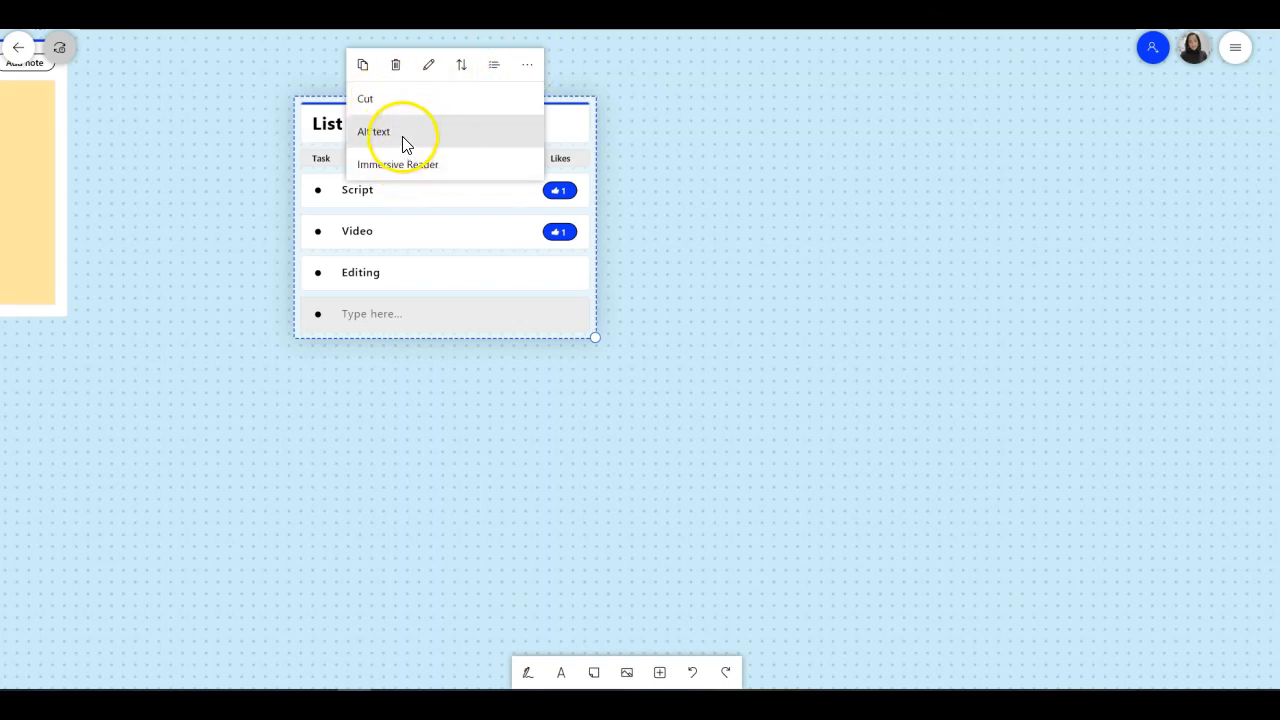
pyautogui.click(768, 346)
# Step: Shift the list slightly to the left and change its title to "TODO"
pyautogui.moveTo(486, 134); pyautogui.dragTo(473, 134)
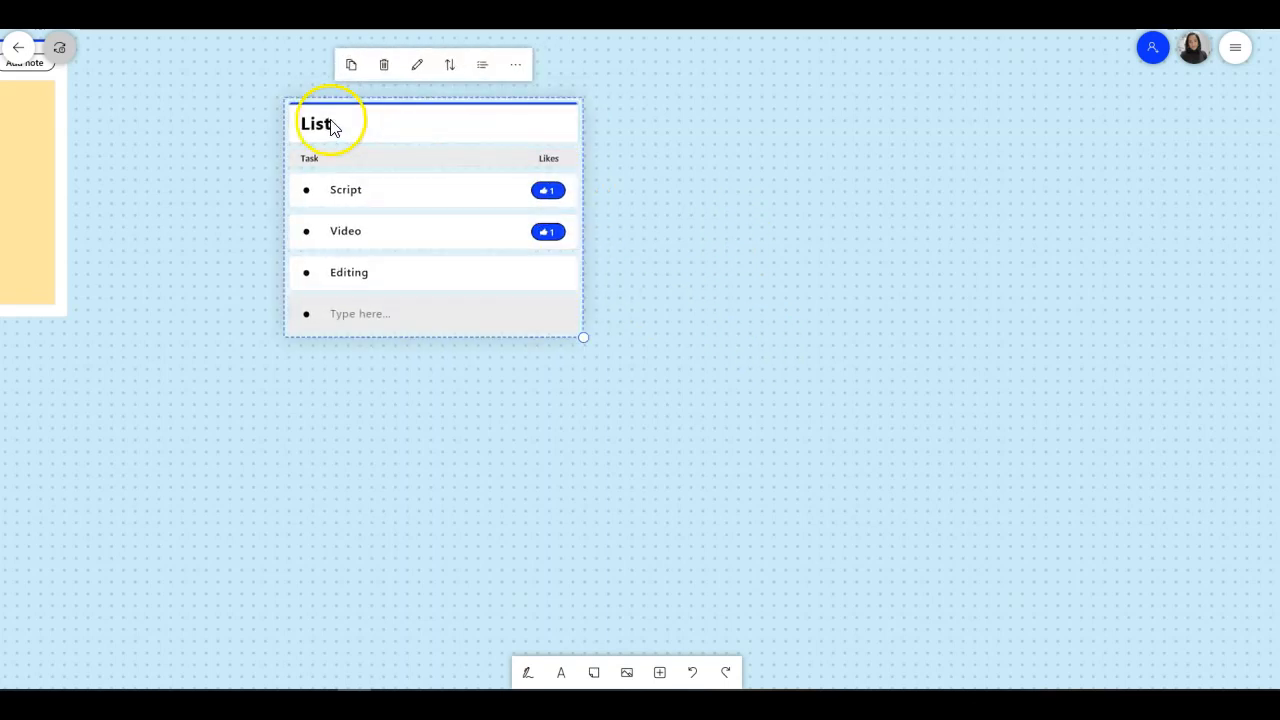
pyautogui.click(416, 70)
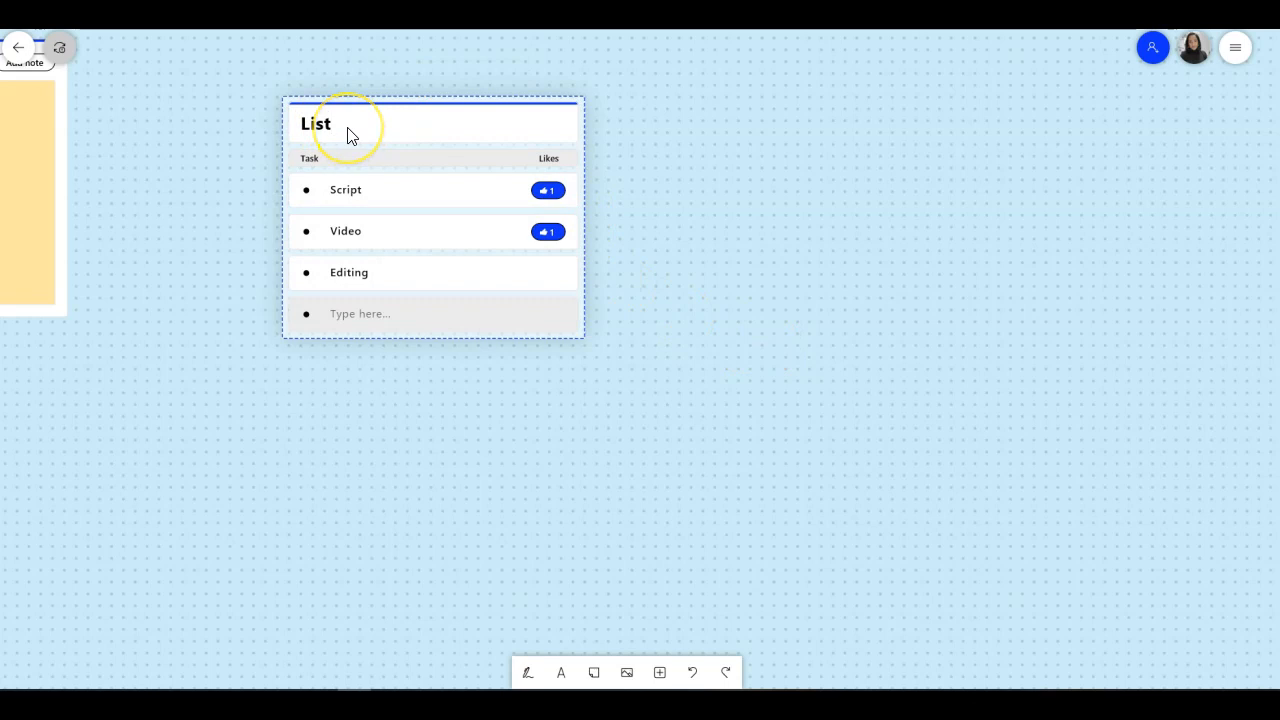
pyautogui.press('BackSpace')
pyautogui.press('BackSpace')
pyautogui.press('BackSpace')
pyautogui.press('BackSpace')
pyautogui.write('T')
pyautogui.click(386, 114)
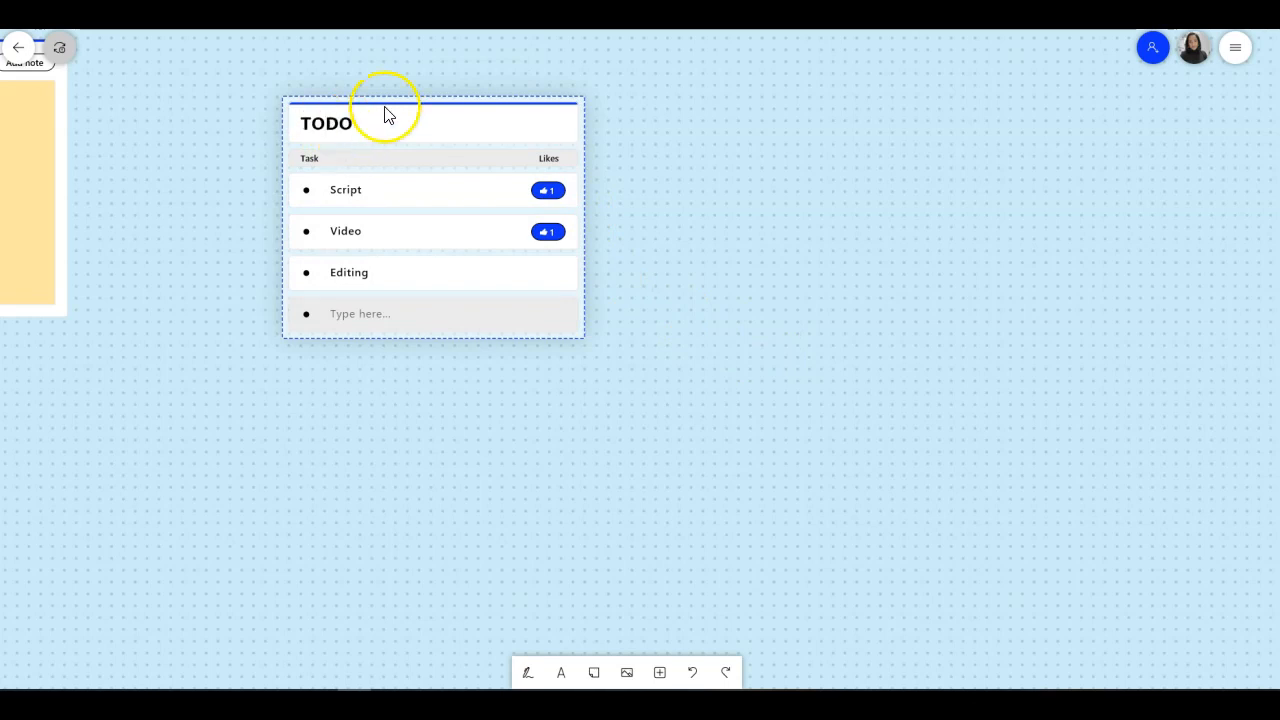
# Step: Insert the effective meeting template, with its Agenda, Follow ups and Parking Lot sections, beside the TODO list
pyautogui.moveTo(991, 400); pyautogui.dragTo(544, 398)
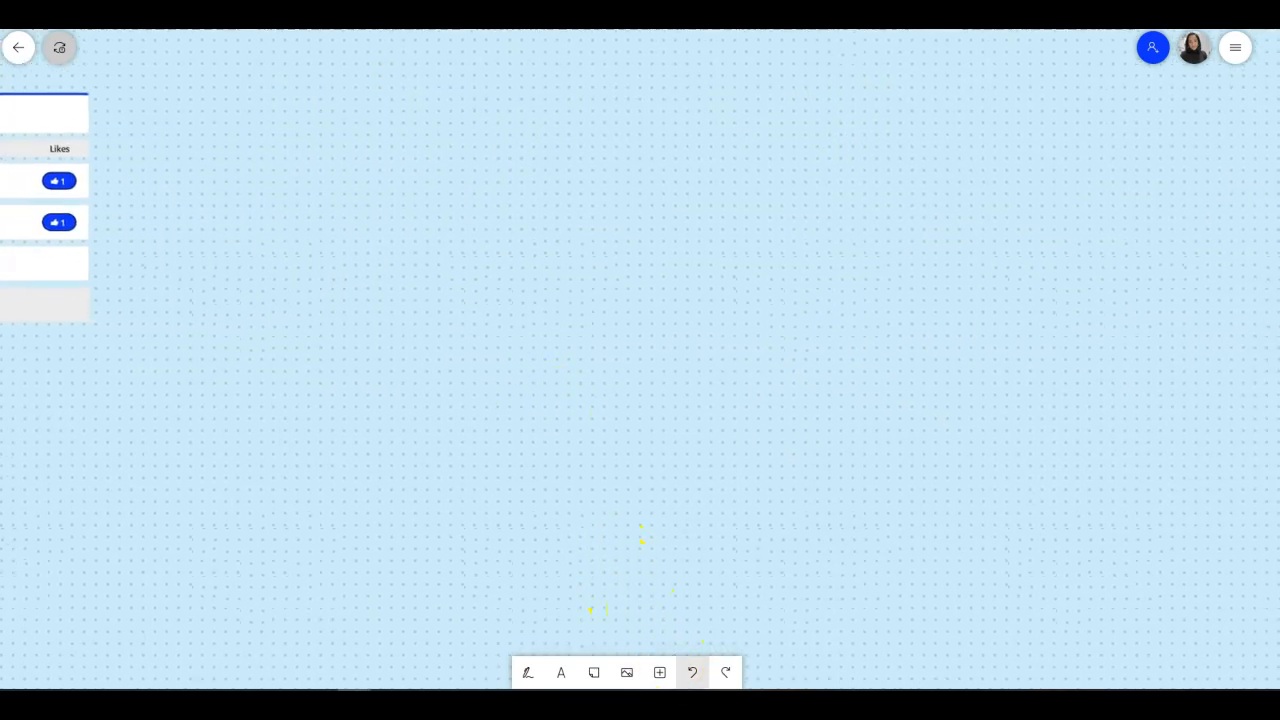
pyautogui.click(659, 672)
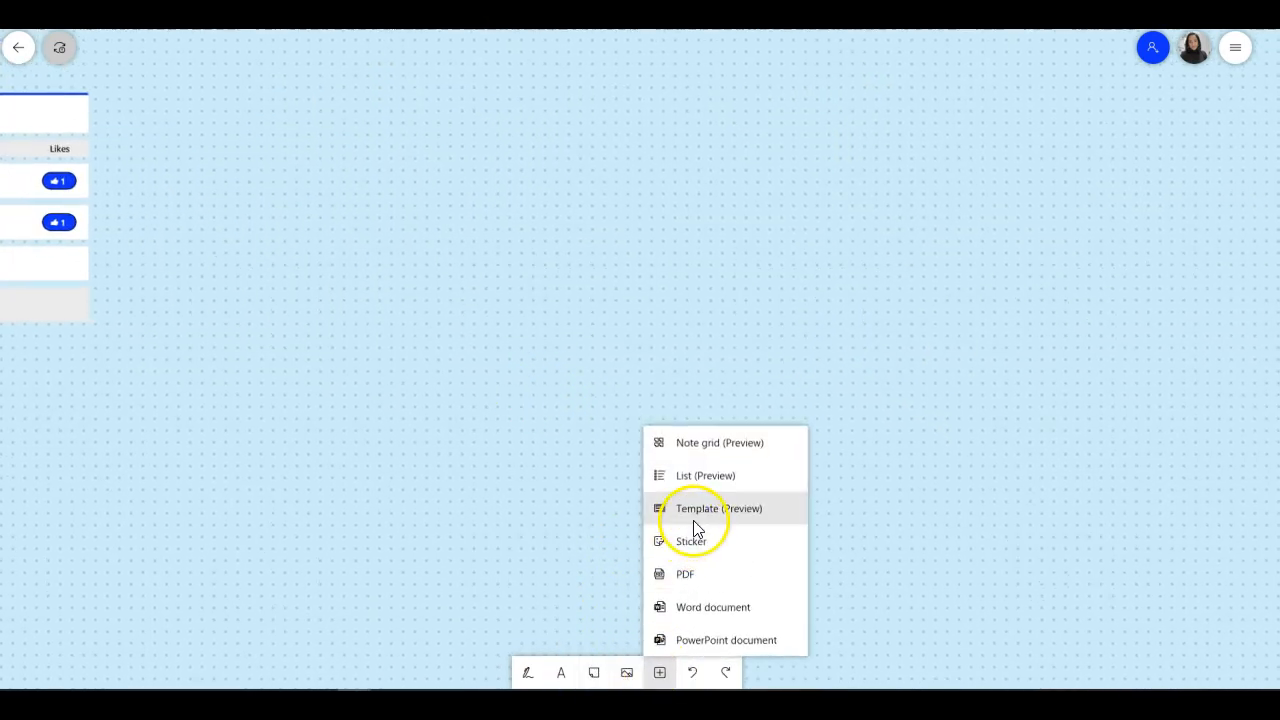
pyautogui.click(692, 512)
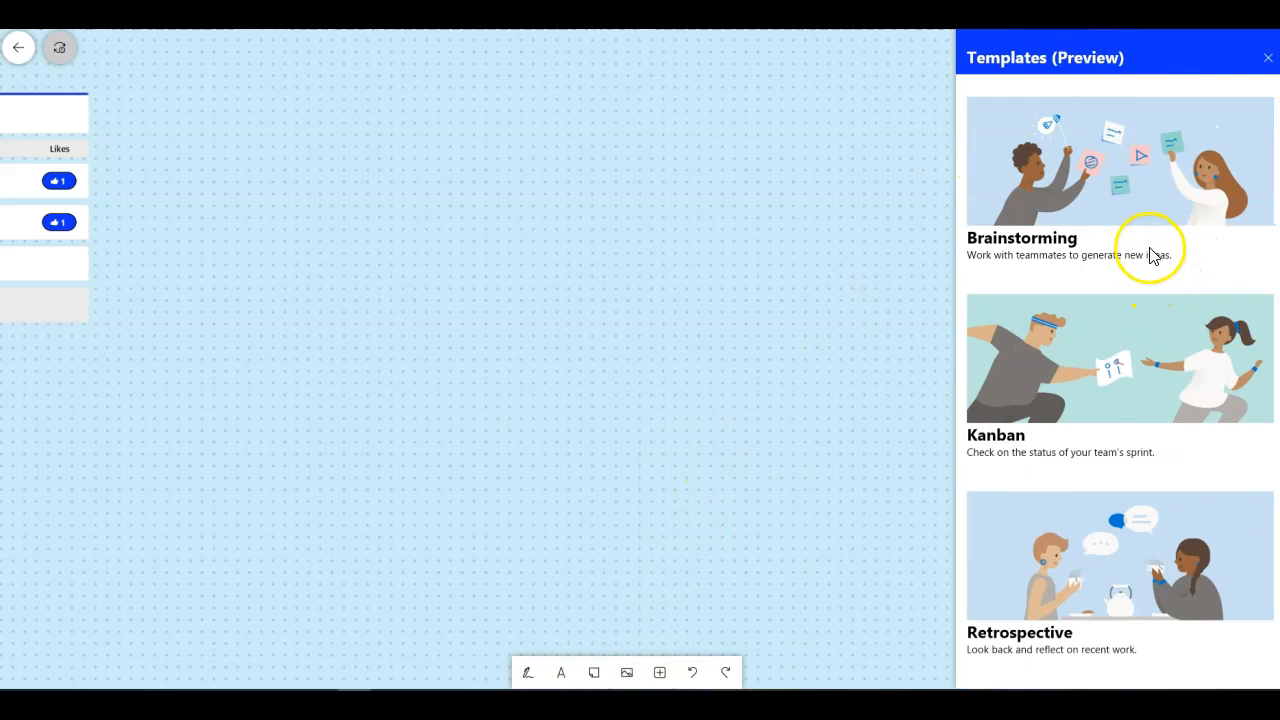
pyautogui.scroll(-3, 1151, 254)
pyautogui.scroll(-5, 1133, 376)
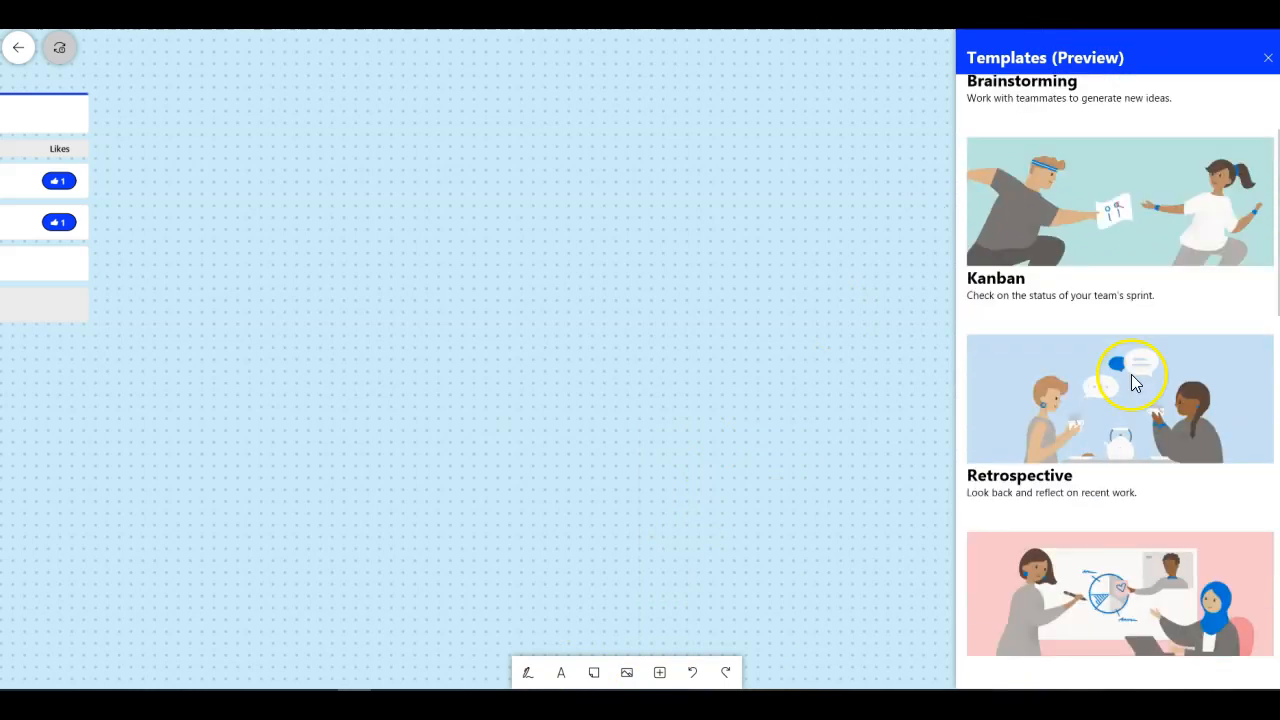
pyautogui.click(1097, 510)
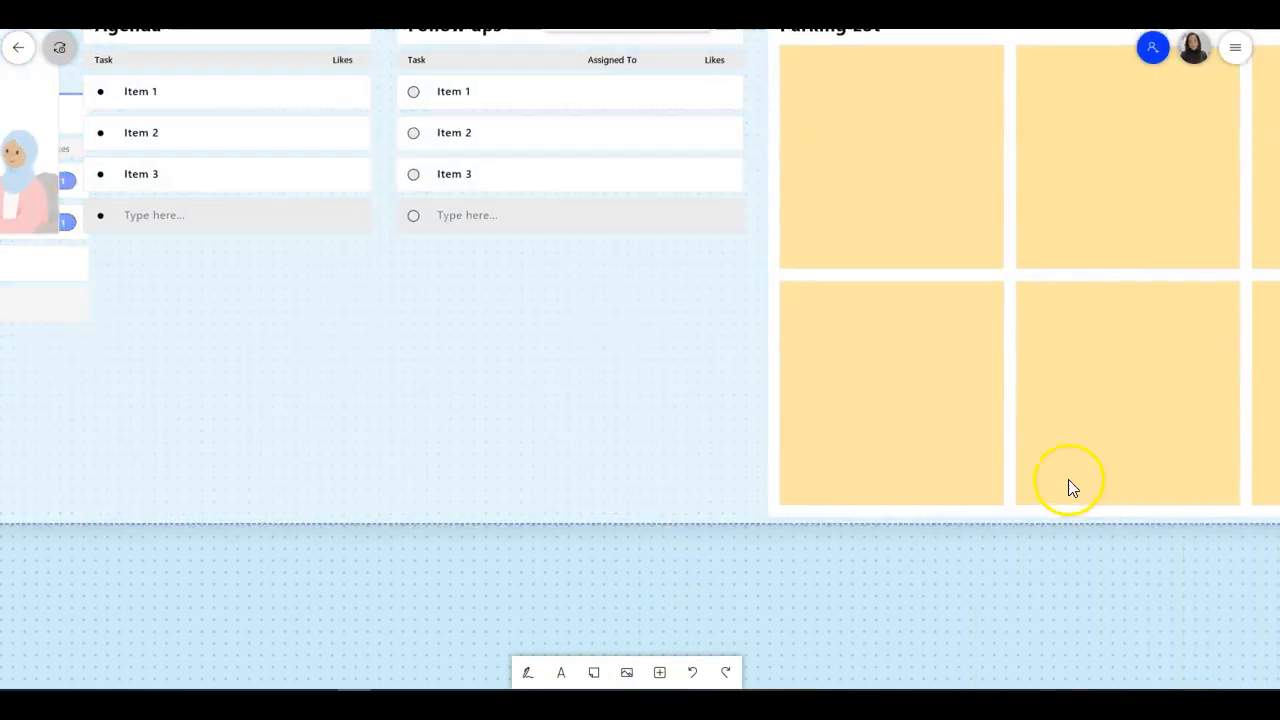
# Step: Enlarge the meeting template and move it clear of the TODO list
pyautogui.scroll(-8, 950, 465)
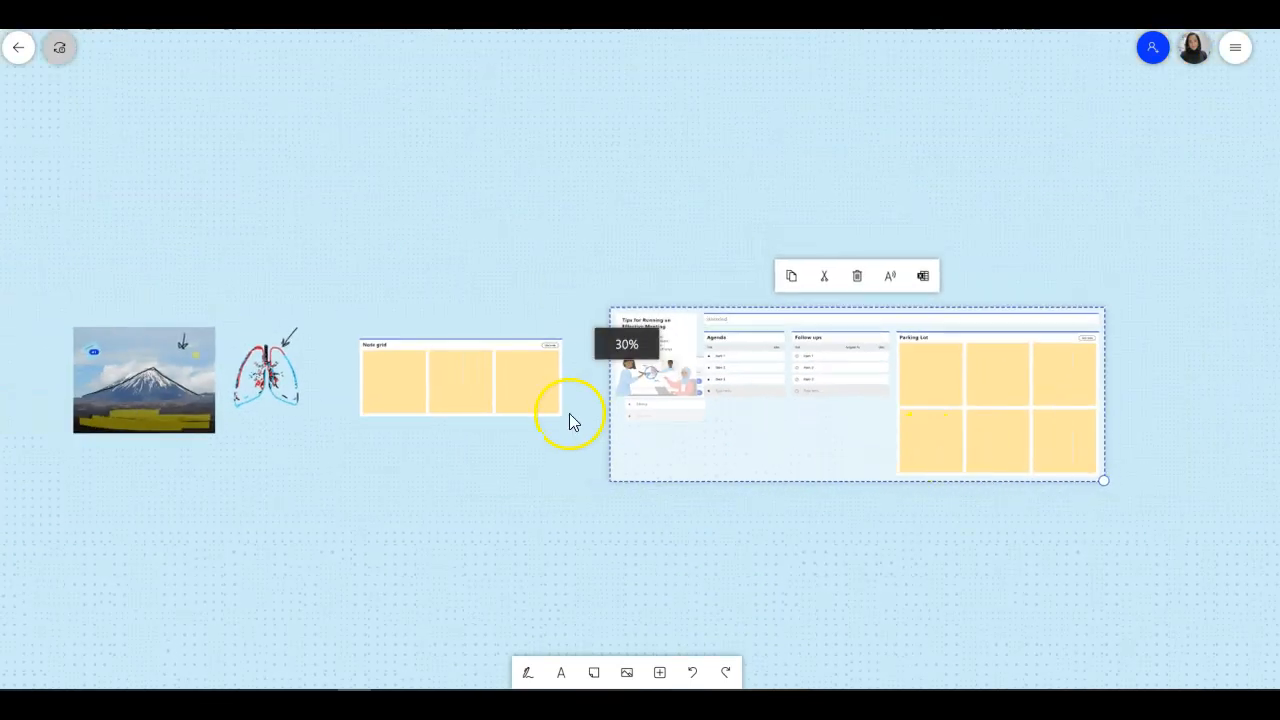
pyautogui.click(314, 429)
pyautogui.moveTo(314, 429); pyautogui.dragTo(103, 359)
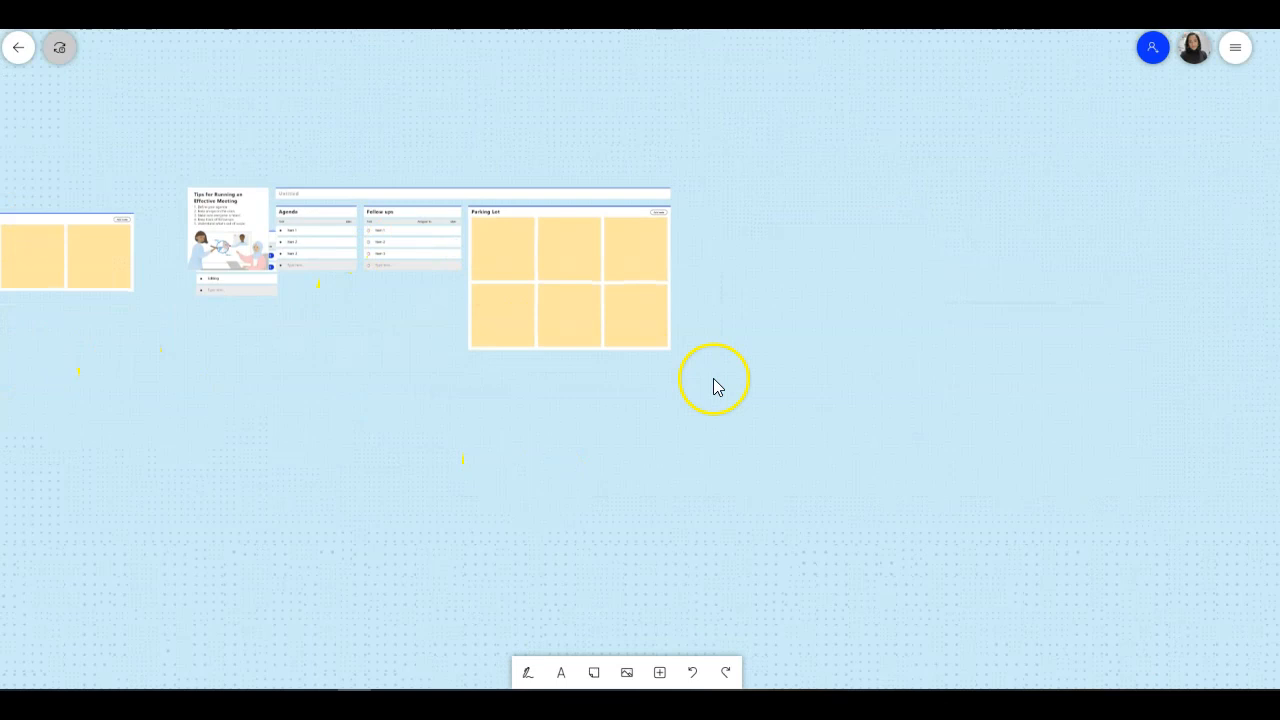
pyautogui.click(580, 257)
pyautogui.click(665, 352)
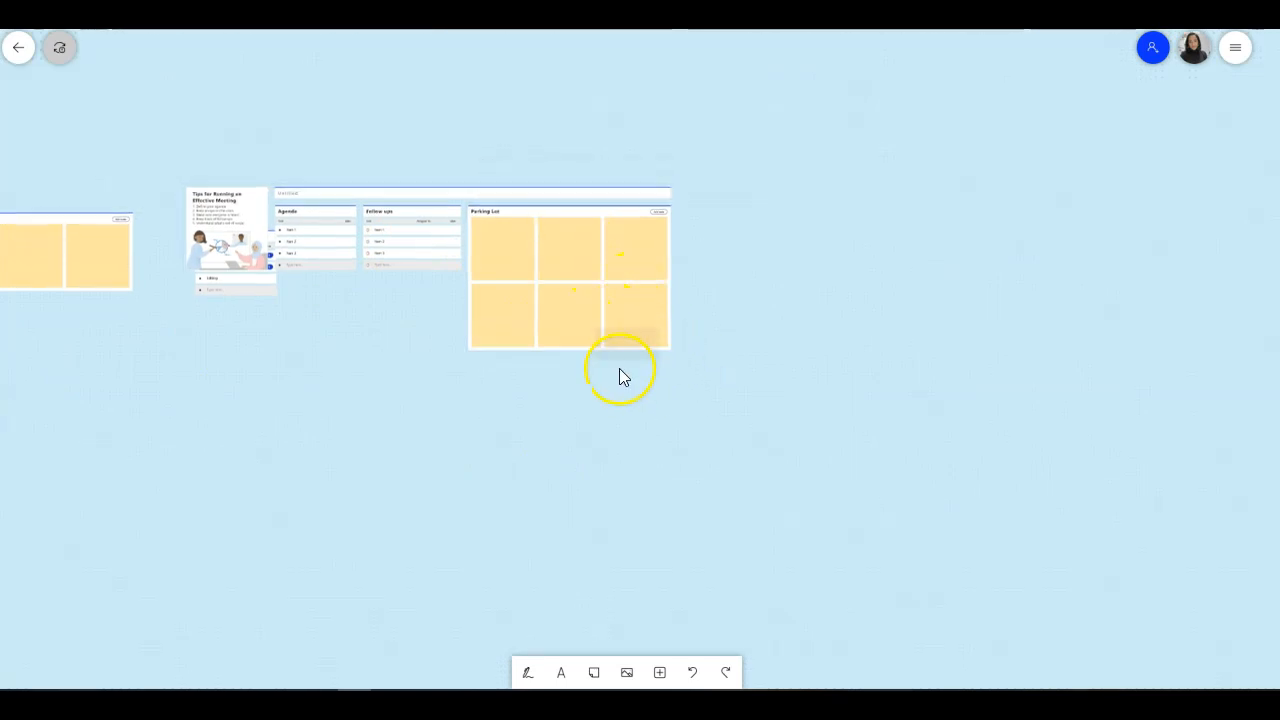
pyautogui.scroll(5, 619, 368)
pyautogui.click(630, 257)
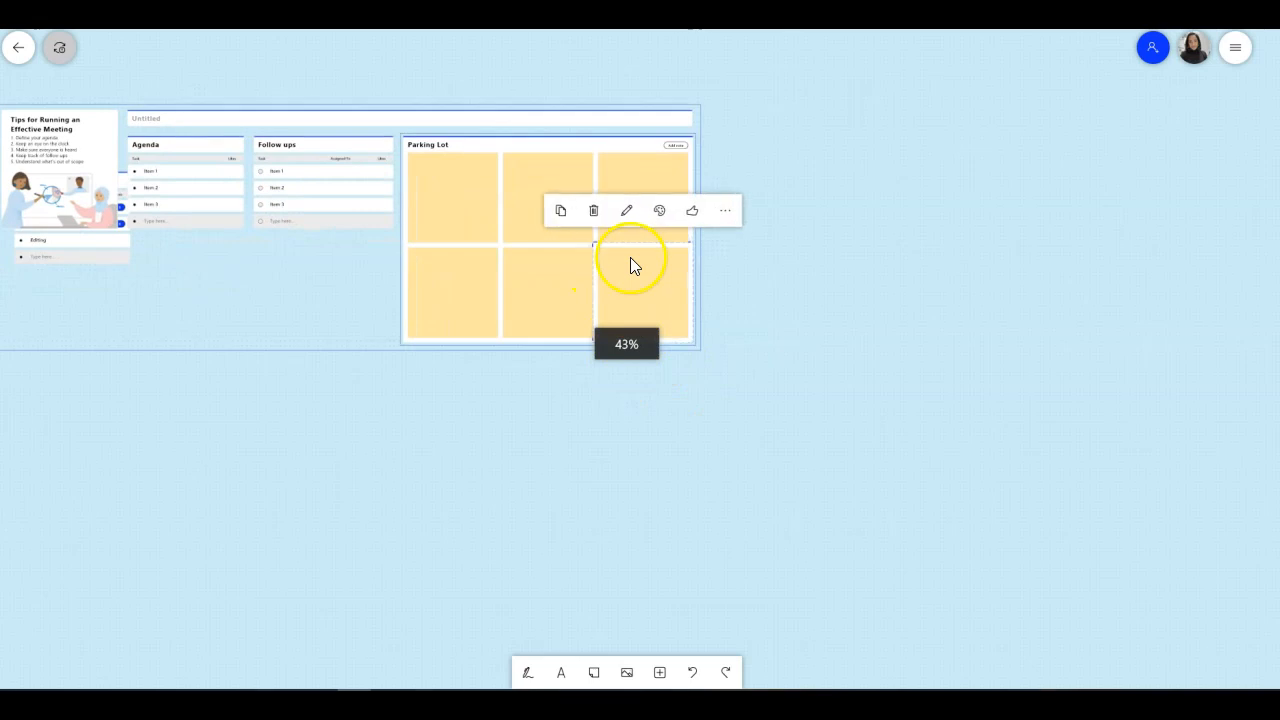
pyautogui.click(684, 340)
pyautogui.click(543, 117)
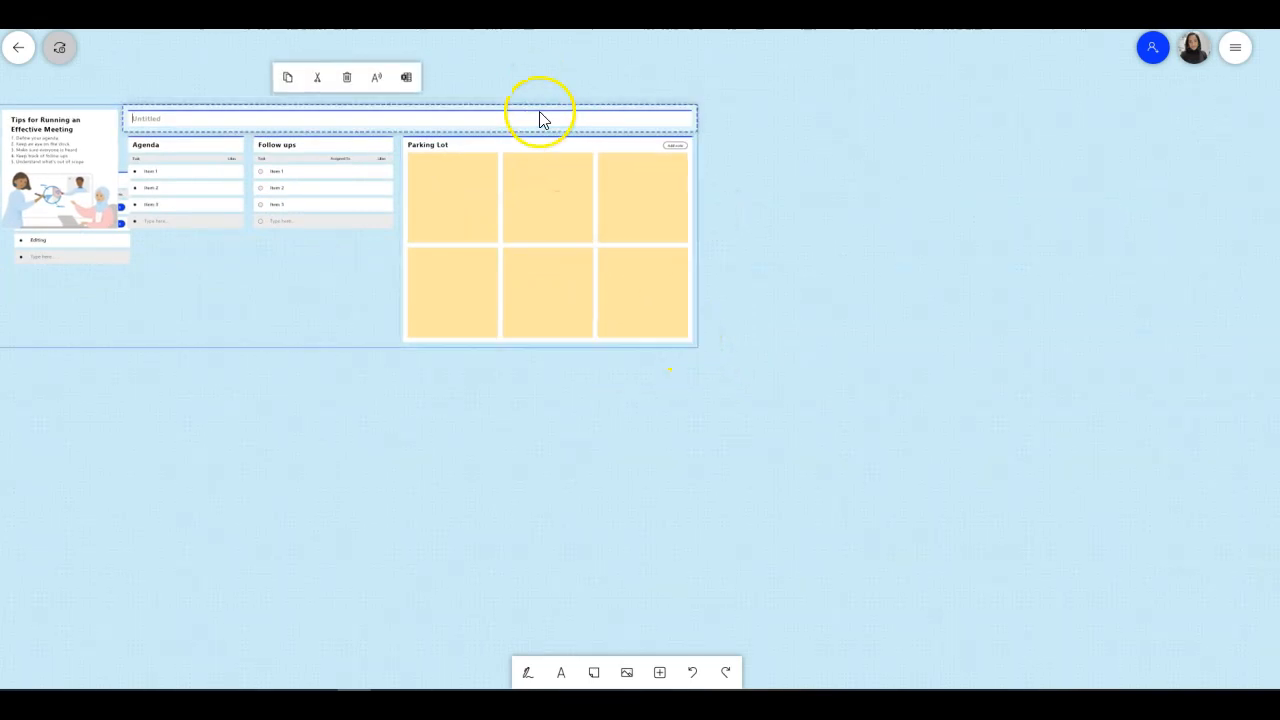
pyautogui.moveTo(693, 340); pyautogui.dragTo(818, 395)
pyautogui.moveTo(394, 271); pyautogui.dragTo(632, 372)
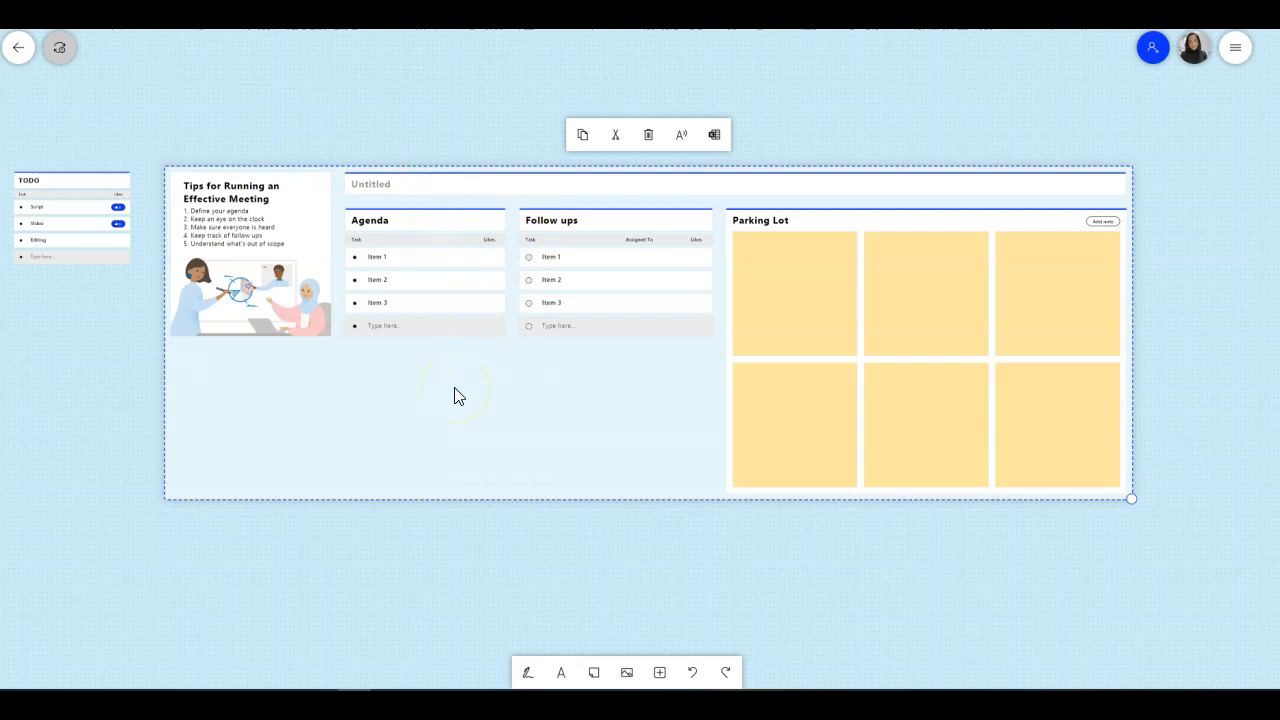
# Step: Rename the first two items of the Agenda list to "Task1" and "task2"
pyautogui.click(401, 266)
pyautogui.click(403, 256)
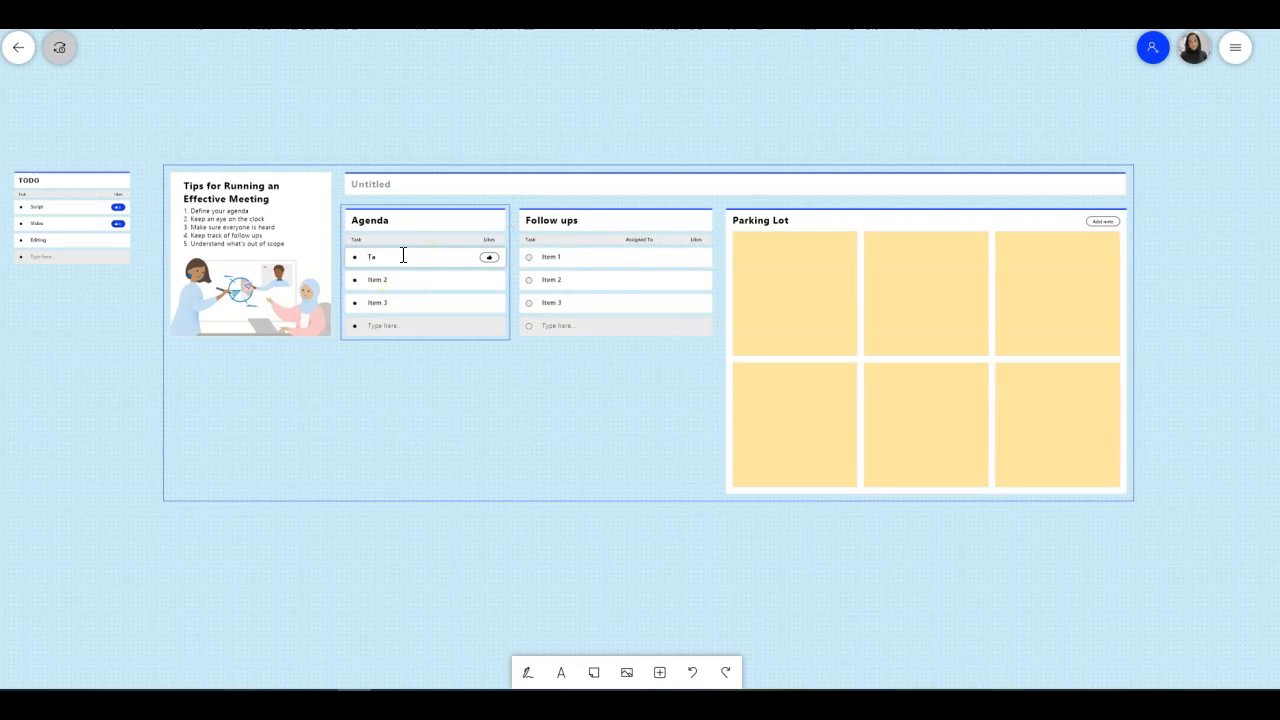
pyautogui.click(399, 284)
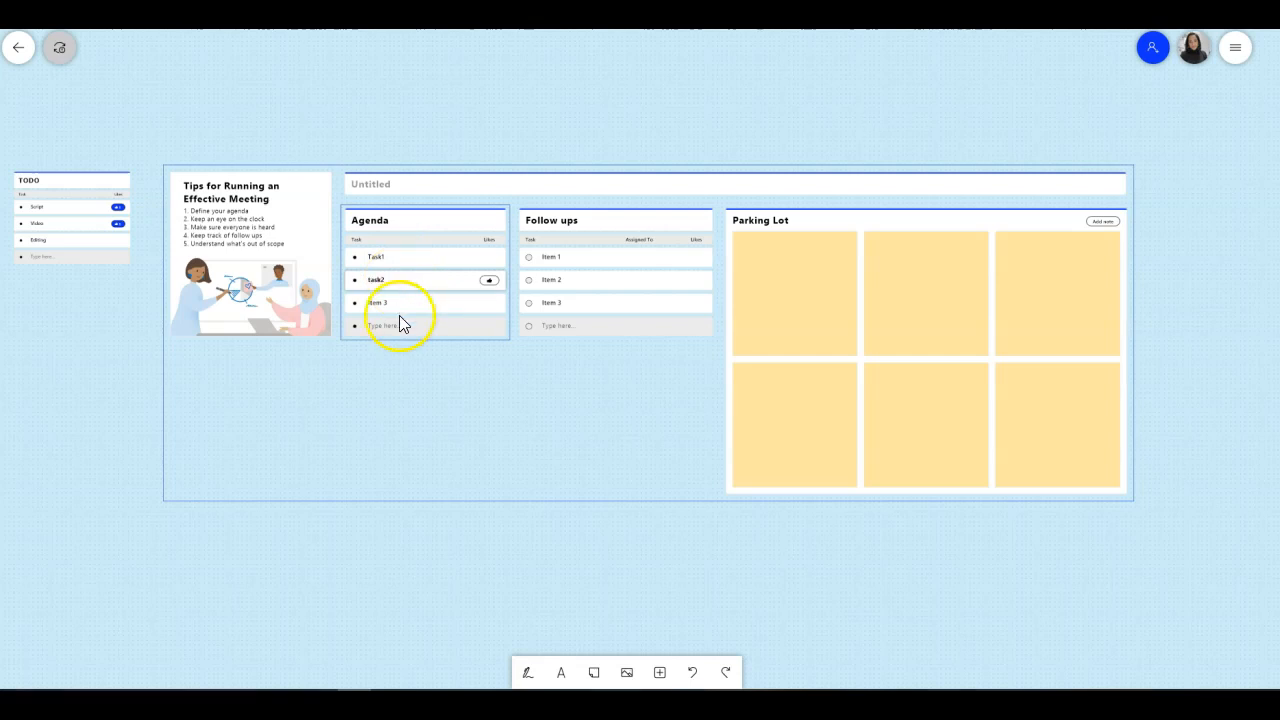
pyautogui.click(409, 293)
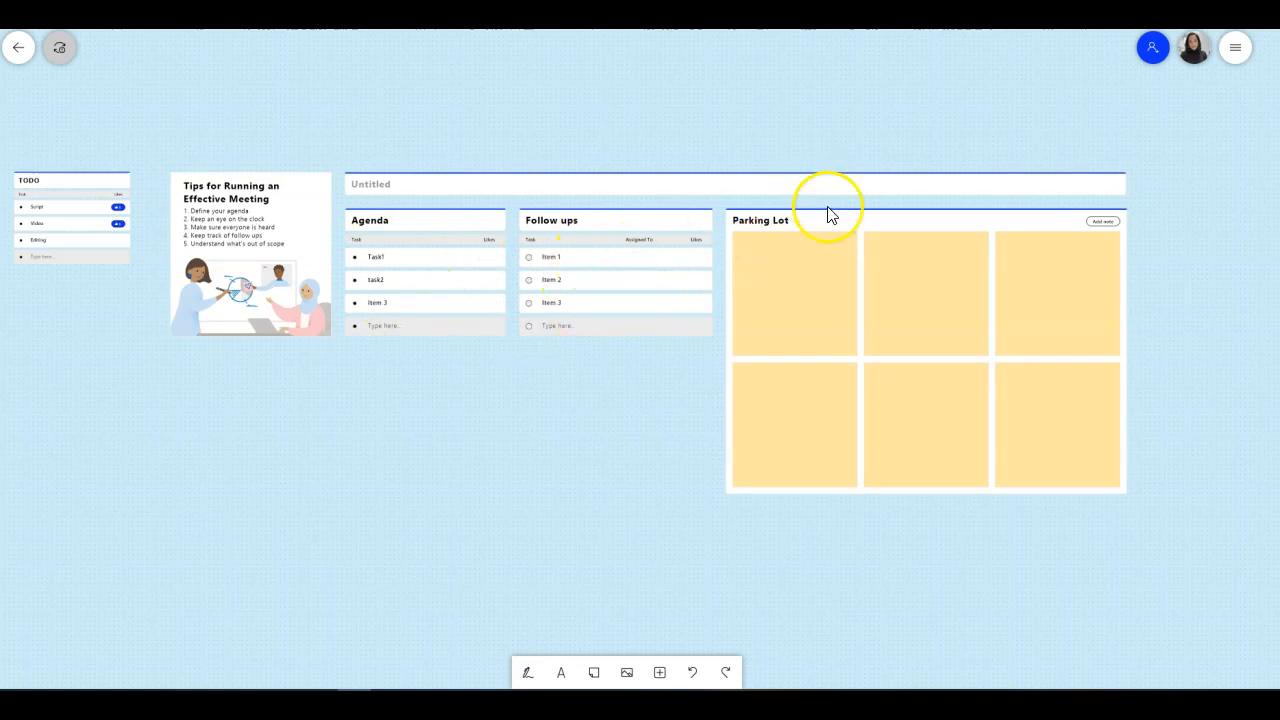
# Step: Enter "bsakjbgcskjbkjv" in the first Parking Lot note and draw a small black ink scribble on the second note
pyautogui.moveTo(1263, 409); pyautogui.dragTo(982, 381)
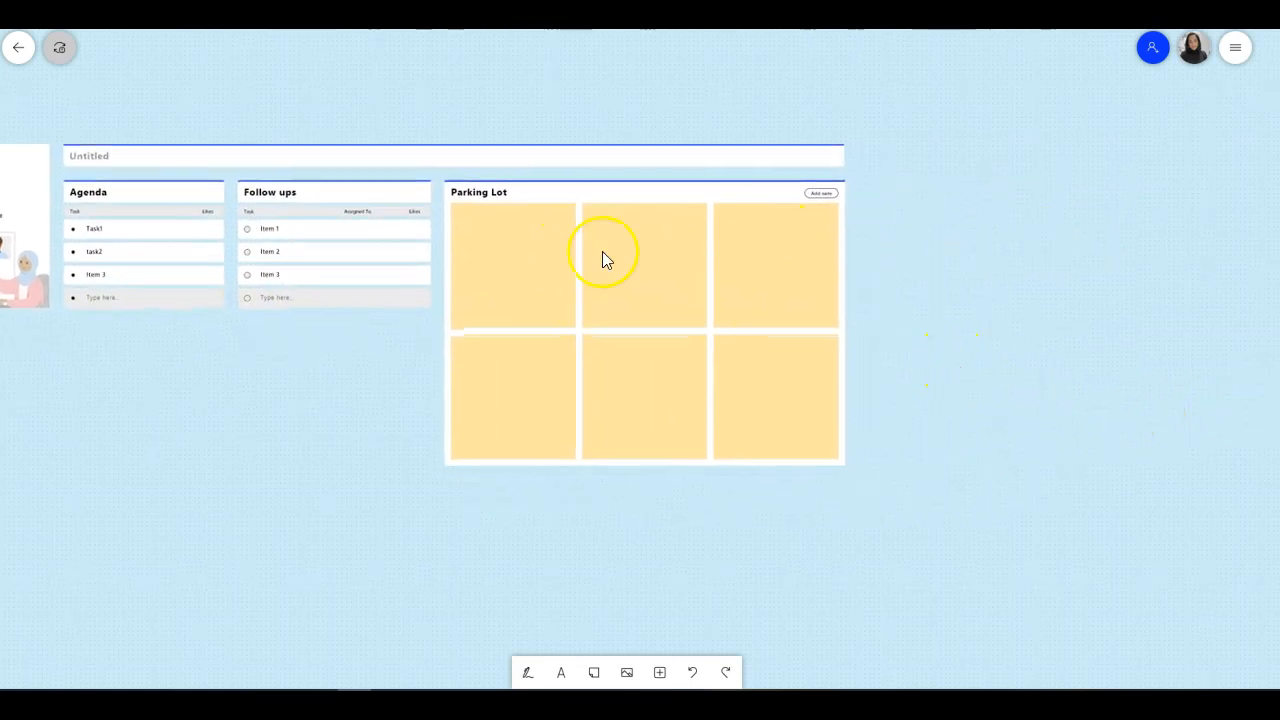
pyautogui.click(517, 258)
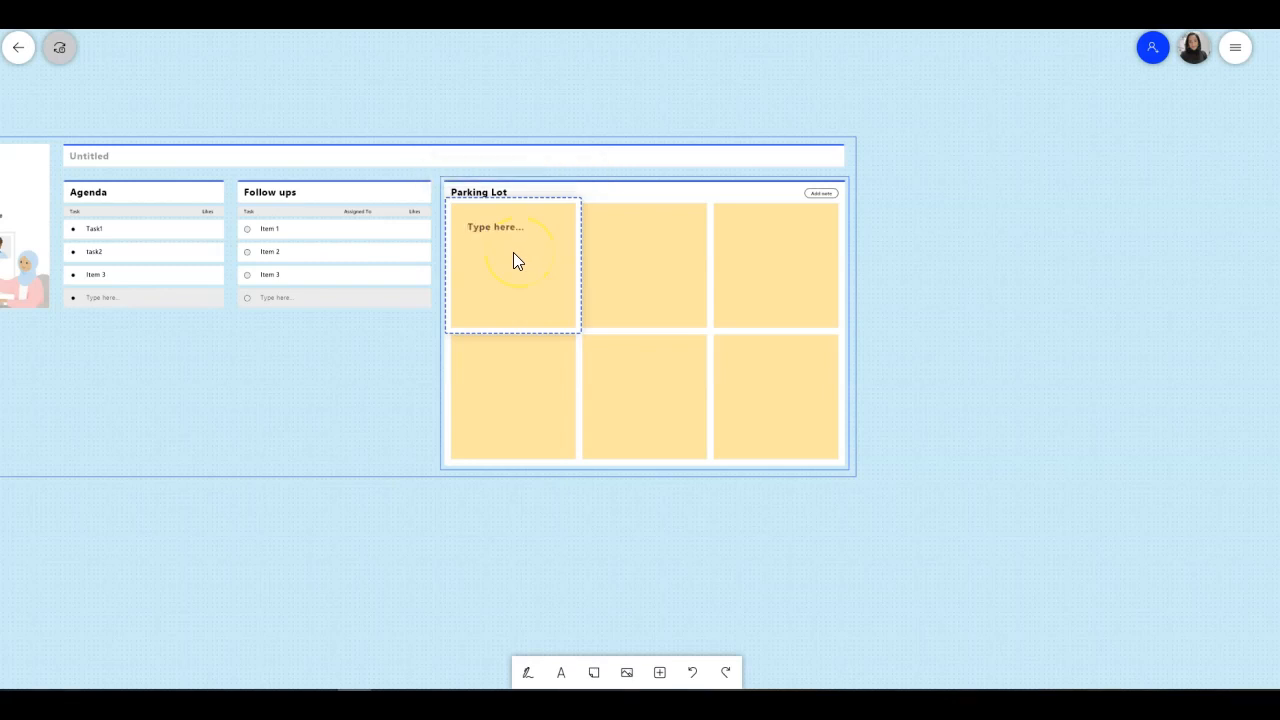
pyautogui.click(613, 250)
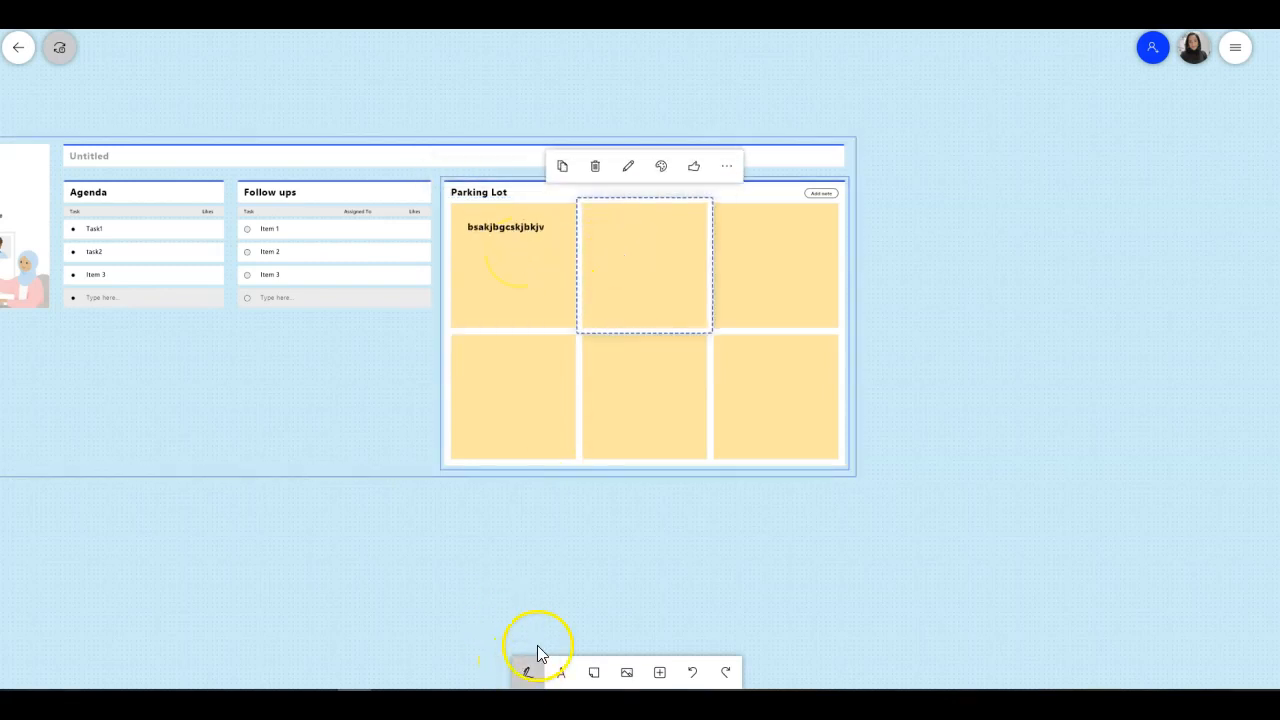
pyautogui.click(529, 671)
pyautogui.moveTo(626, 239); pyautogui.dragTo(645, 250)
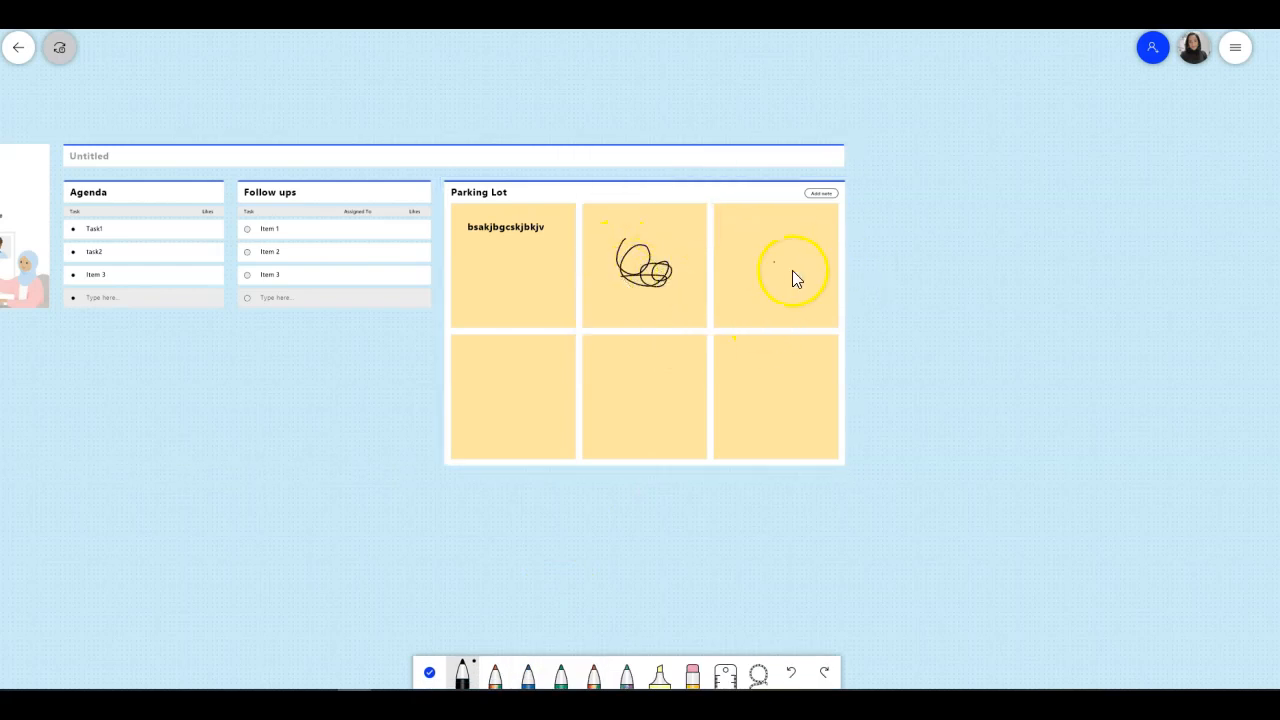
pyautogui.click(429, 672)
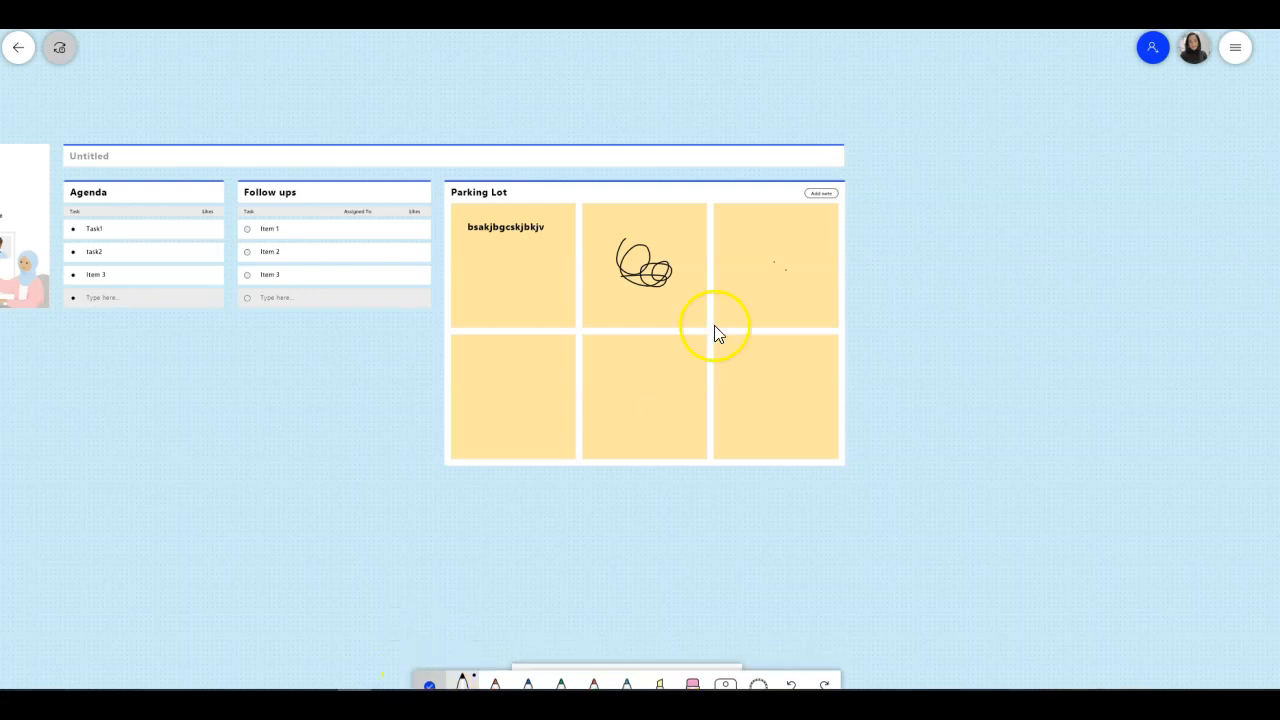
# Step: Search Bing images for "lung" and insert the red lungs illustration with blue lower edges over the Parking Lot notes
pyautogui.click(781, 260)
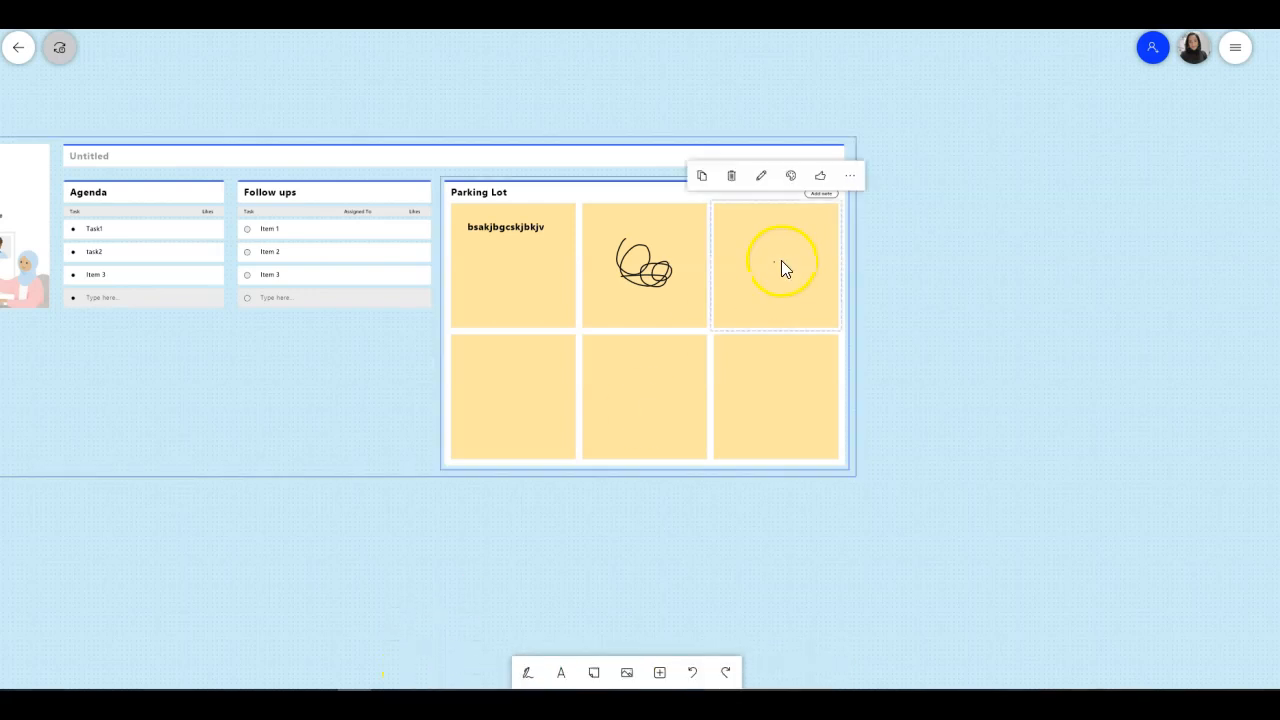
pyautogui.click(627, 672)
pyautogui.click(670, 610)
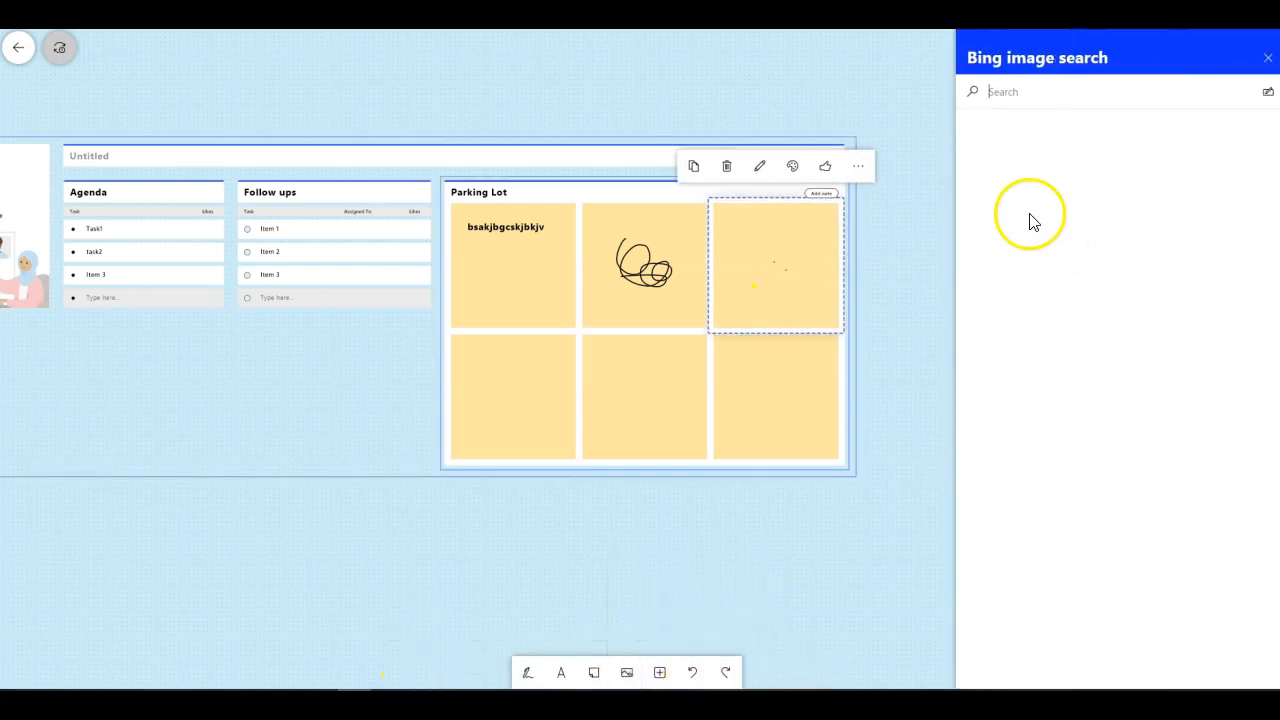
pyautogui.click(1024, 97)
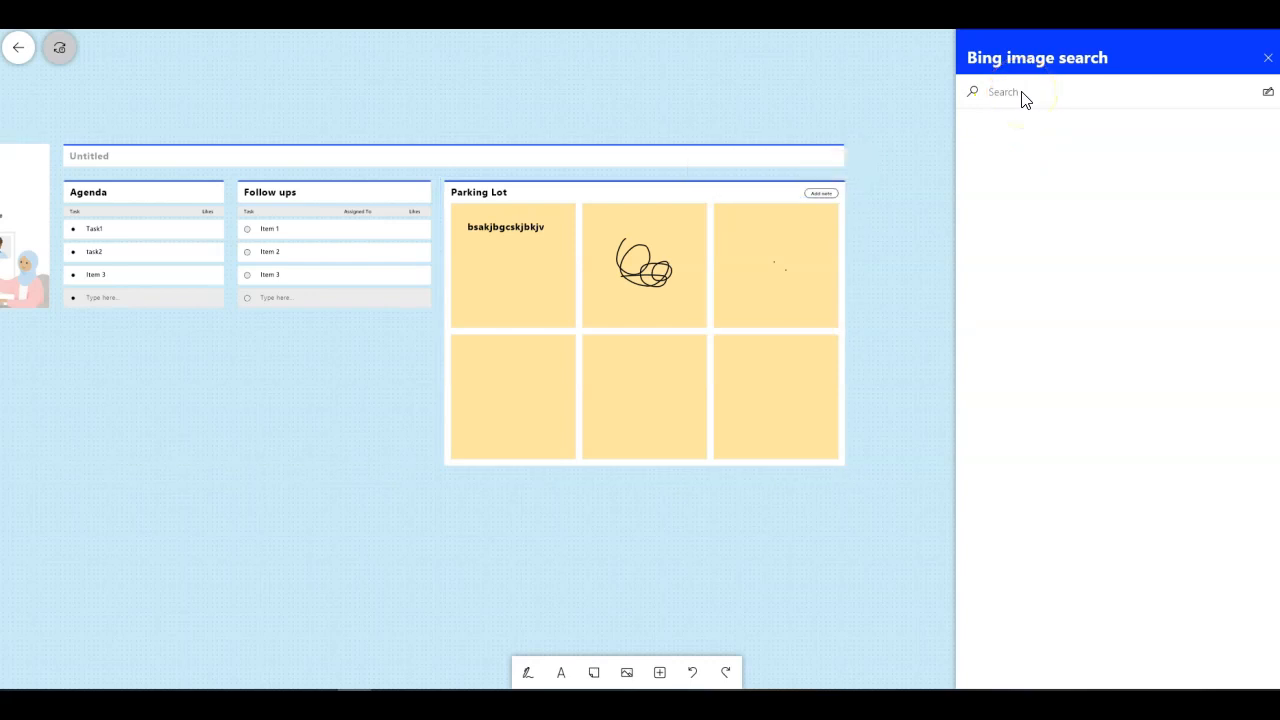
pyautogui.click(1000, 95)
pyautogui.write('lu')
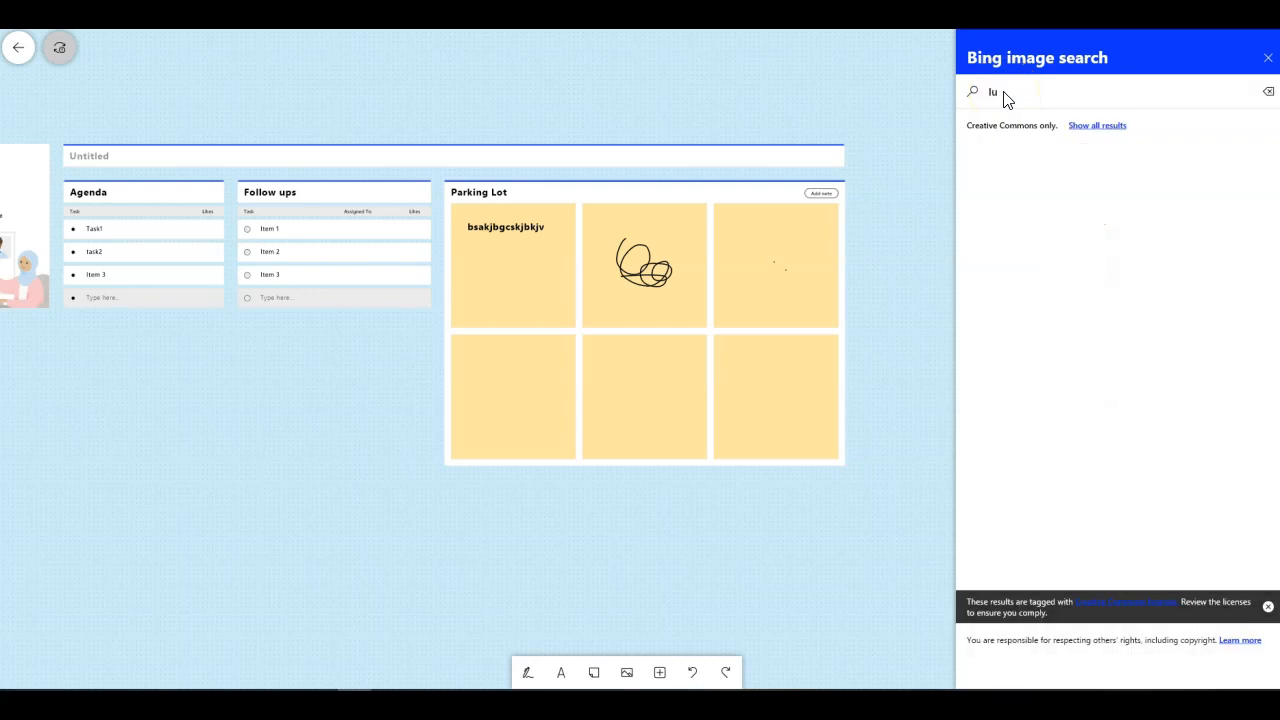
pyautogui.write('ng')
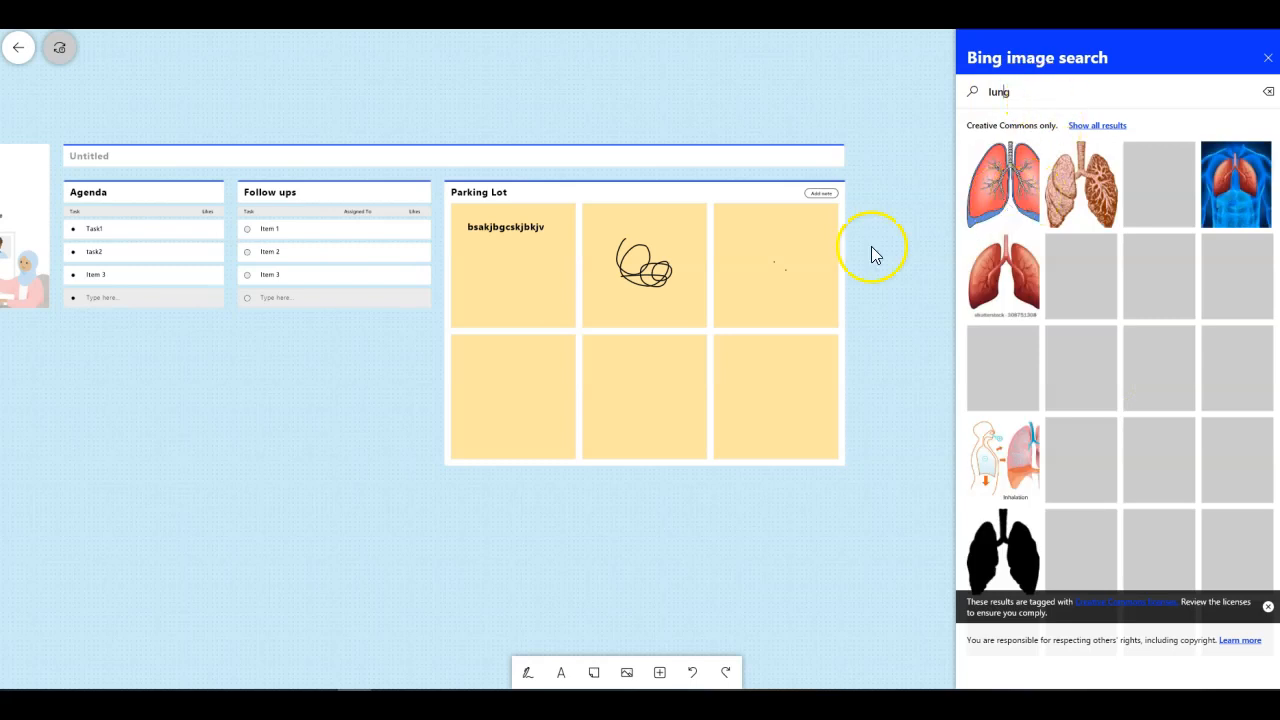
pyautogui.click(996, 189)
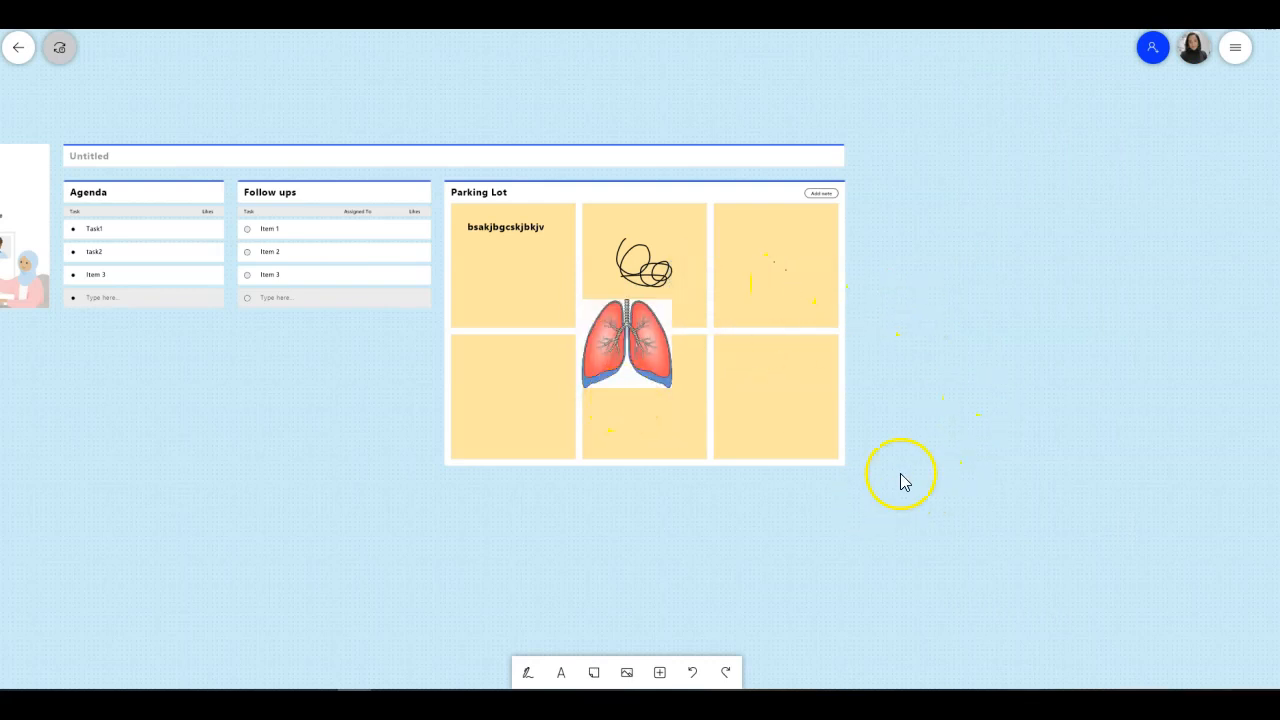
# Step: Browse the available templates and insert the KWL template on the board
pyautogui.click(659, 672)
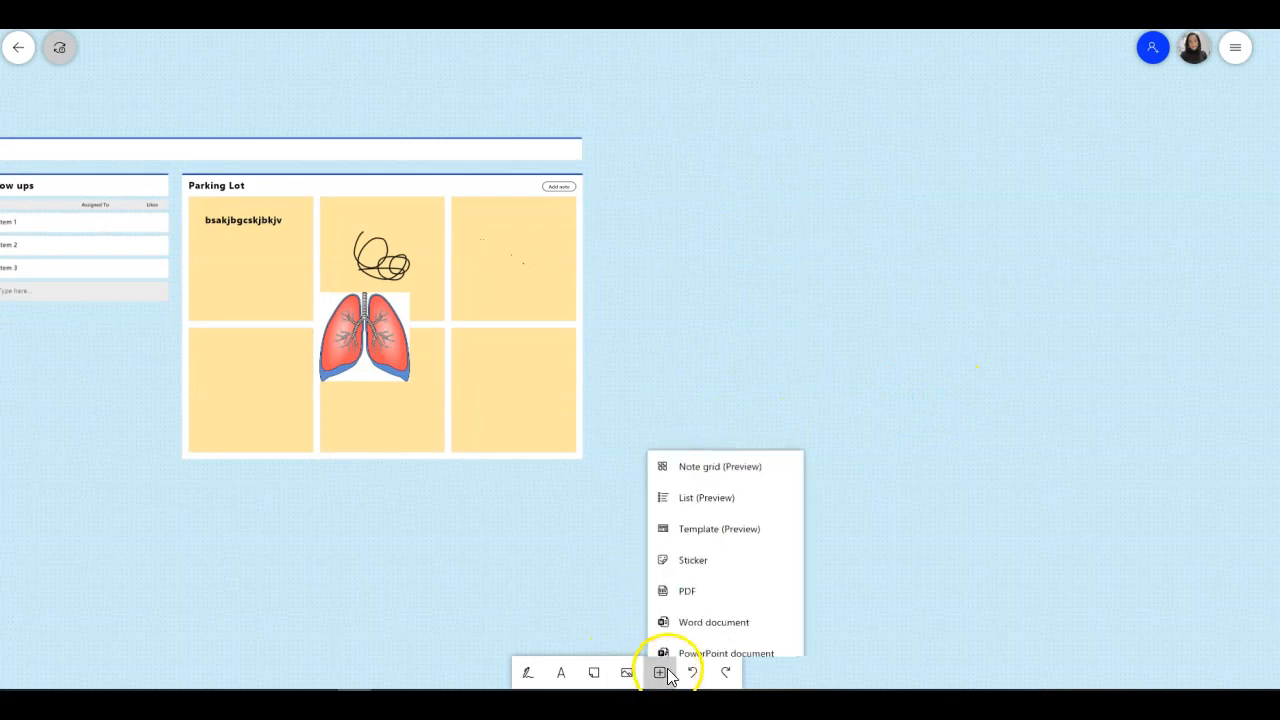
pyautogui.click(720, 515)
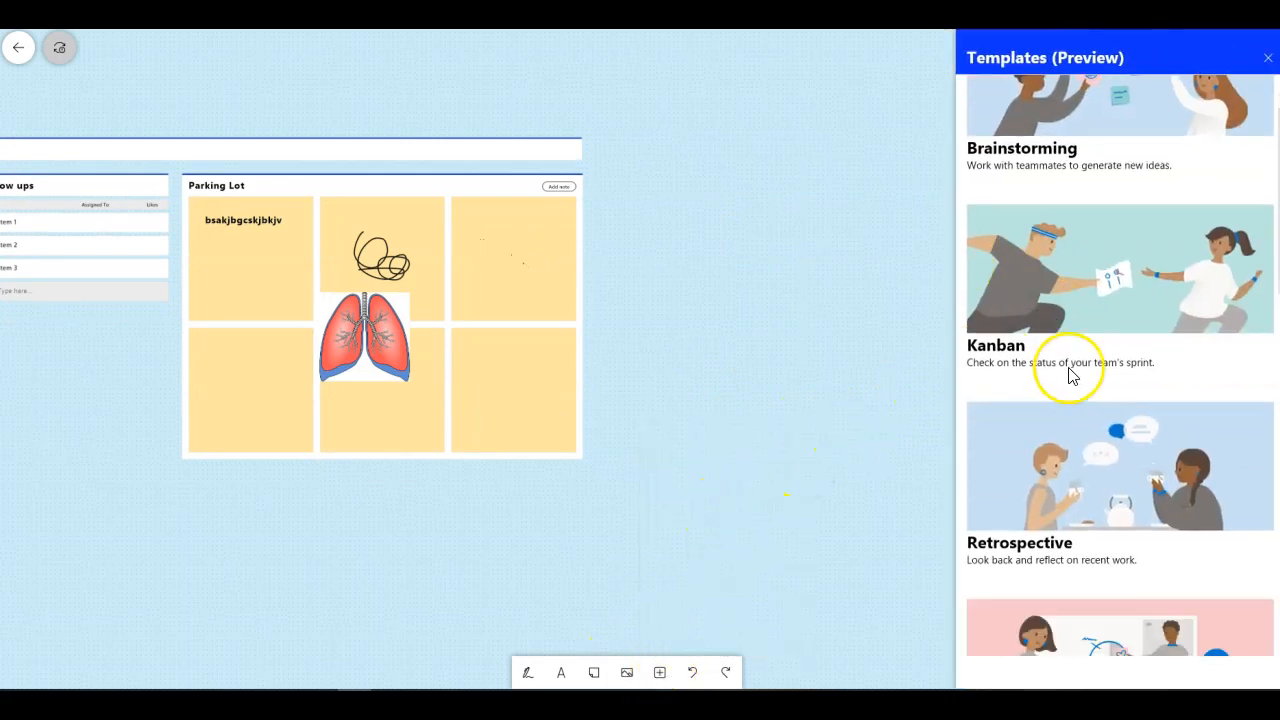
pyautogui.scroll(-5, 1070, 375)
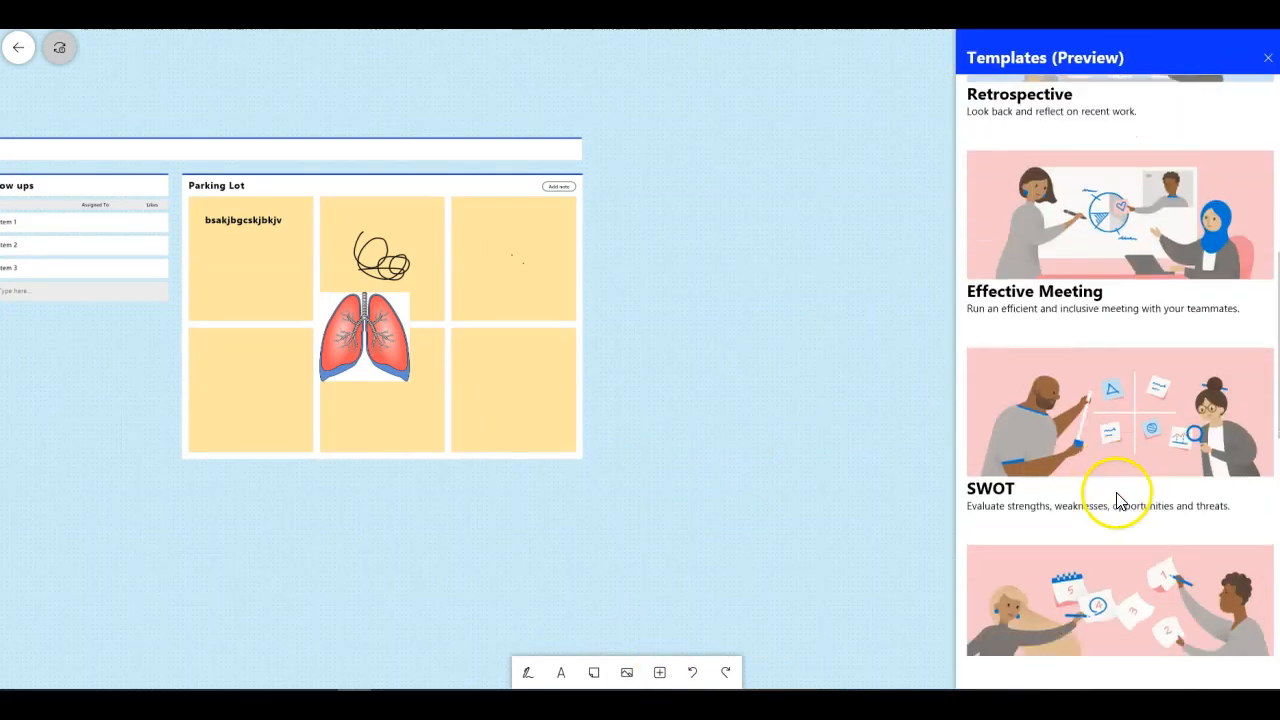
pyautogui.scroll(-4, 1120, 500)
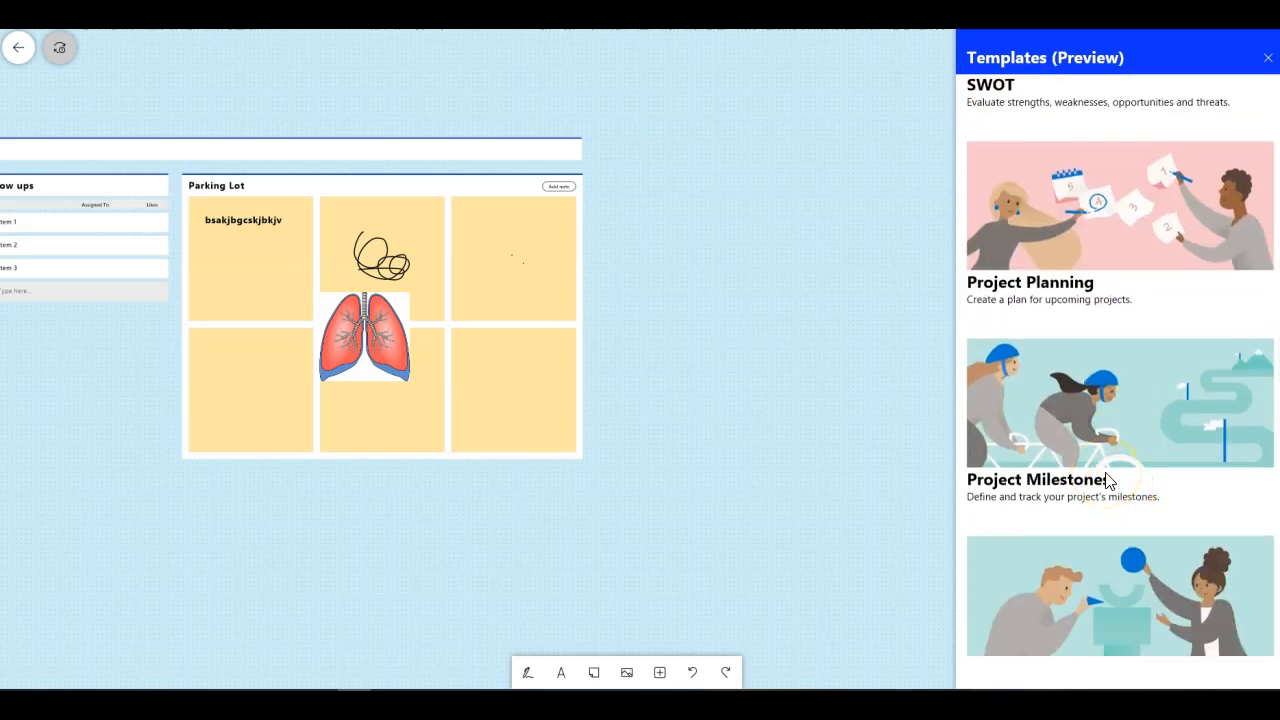
pyautogui.scroll(-5, 1109, 402)
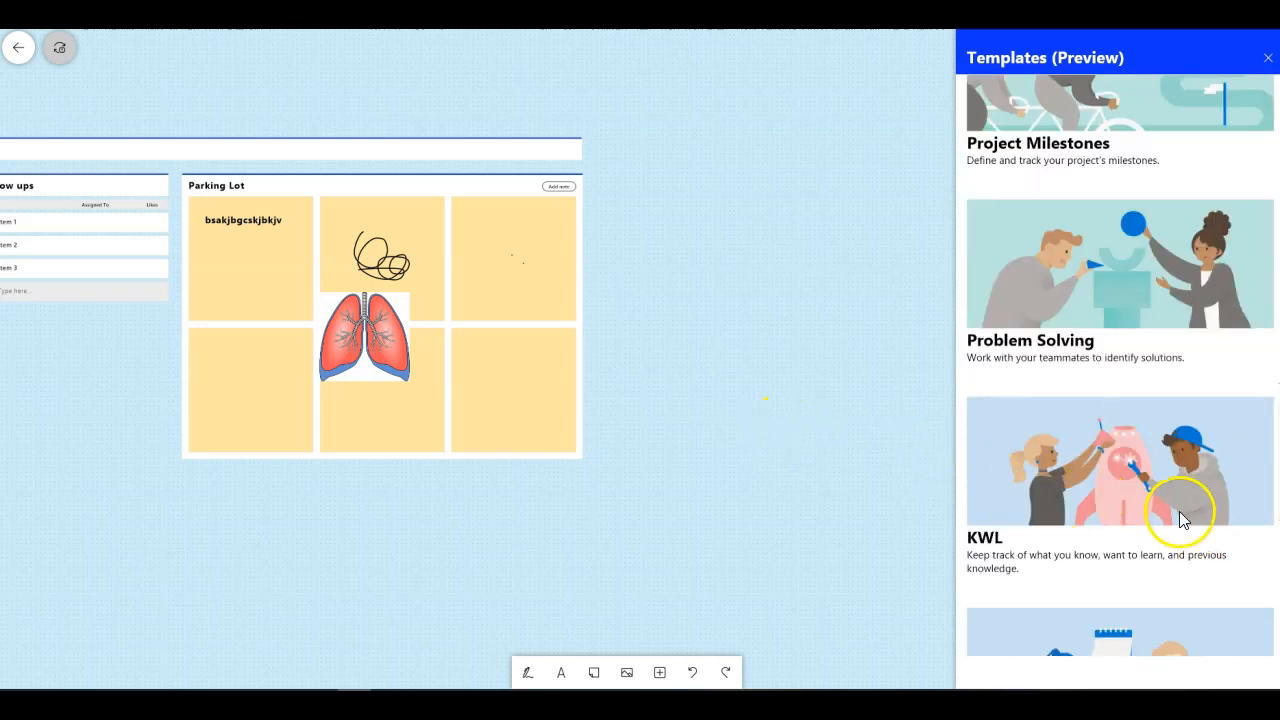
pyautogui.click(1159, 492)
# Step: Move the KWL template clear of the Parking Lot section into the empty board area beside it
pyautogui.moveTo(951, 588); pyautogui.dragTo(596, 538)
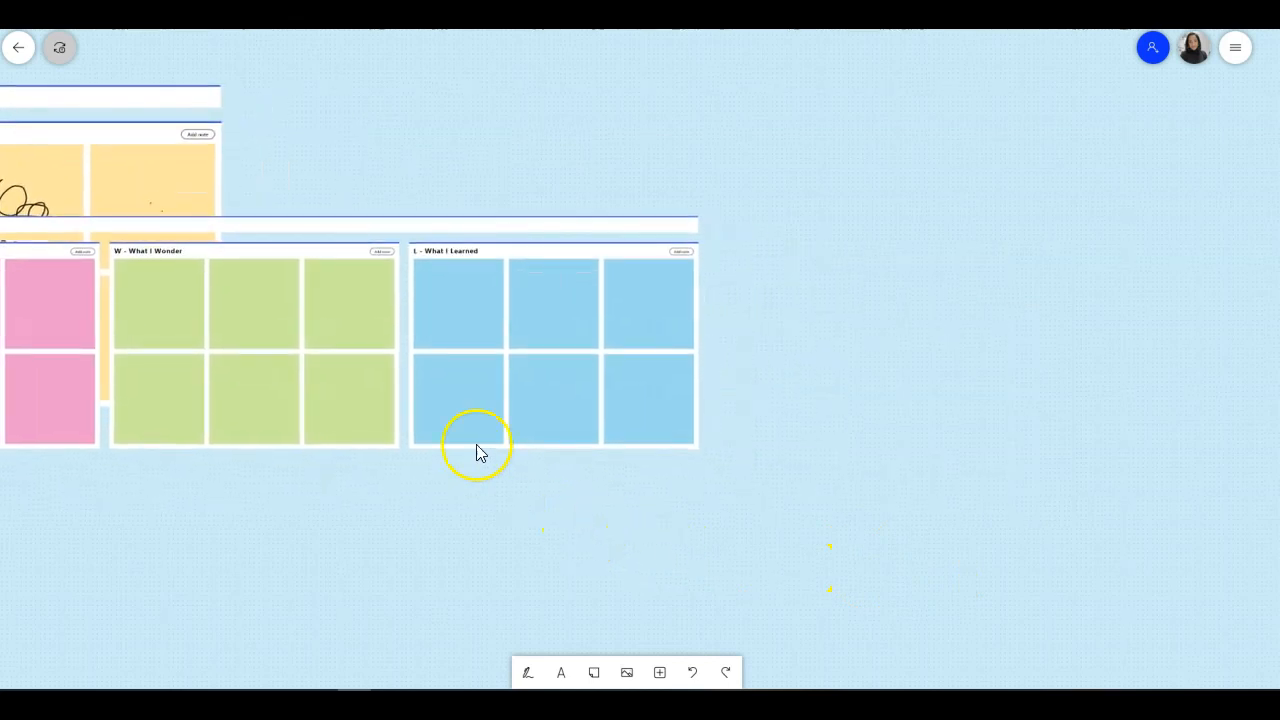
pyautogui.click(329, 237)
pyautogui.moveTo(329, 237); pyautogui.dragTo(898, 255)
pyautogui.moveTo(914, 597); pyautogui.dragTo(720, 563)
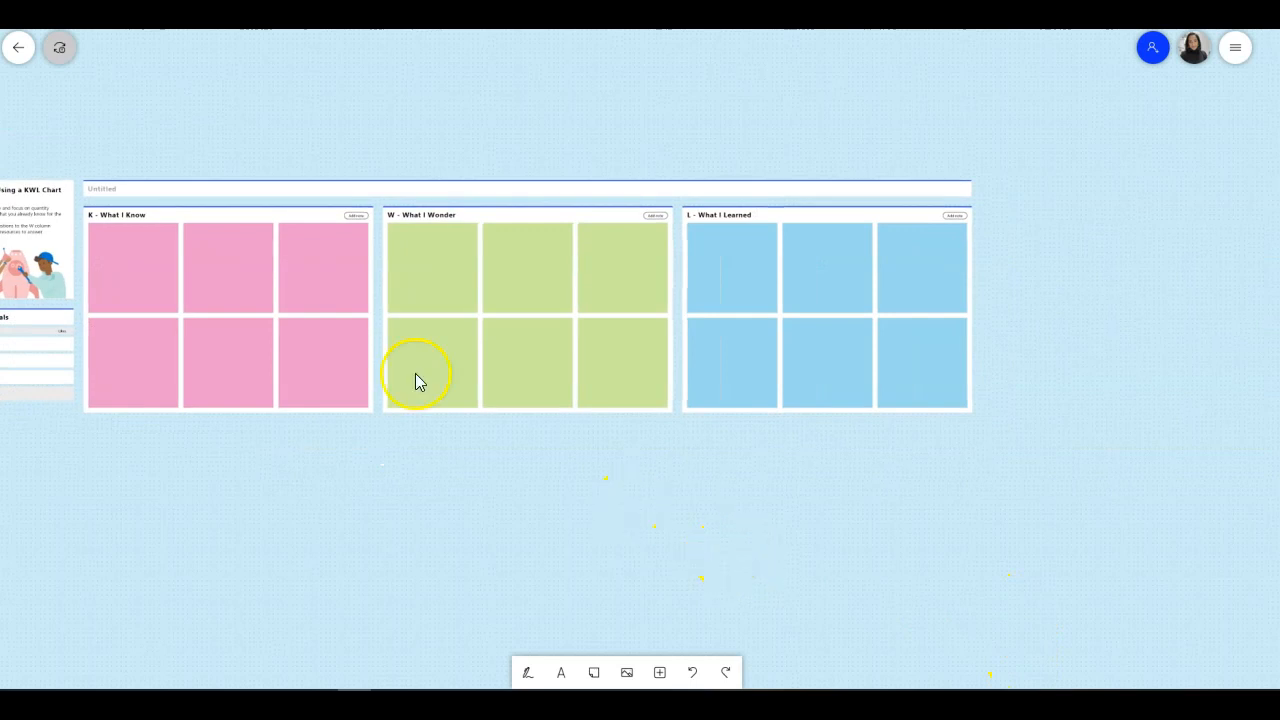
pyautogui.moveTo(329, 205); pyautogui.dragTo(511, 212)
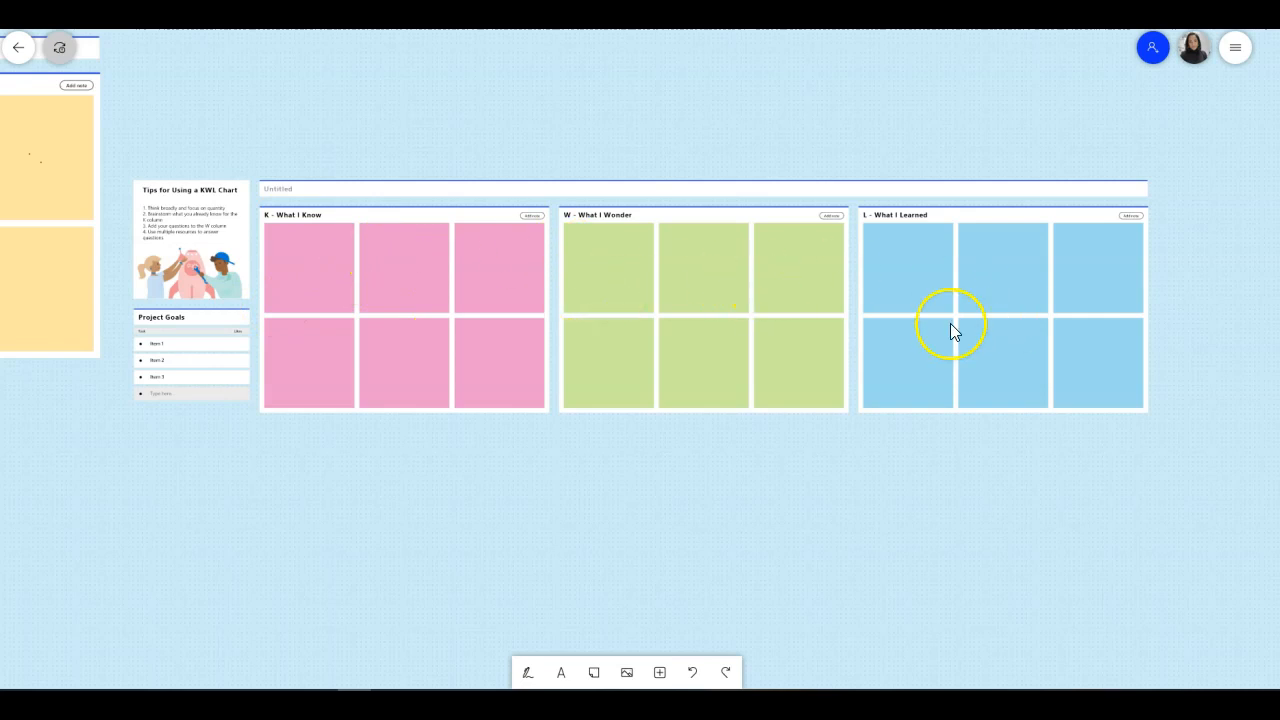
# Step: Enter "sgkdgvsigvaikse" in the first What I Know note and "xbvkjdsbvkdsj" in the first What I Wonder note, and like the note below it
pyautogui.click(322, 250)
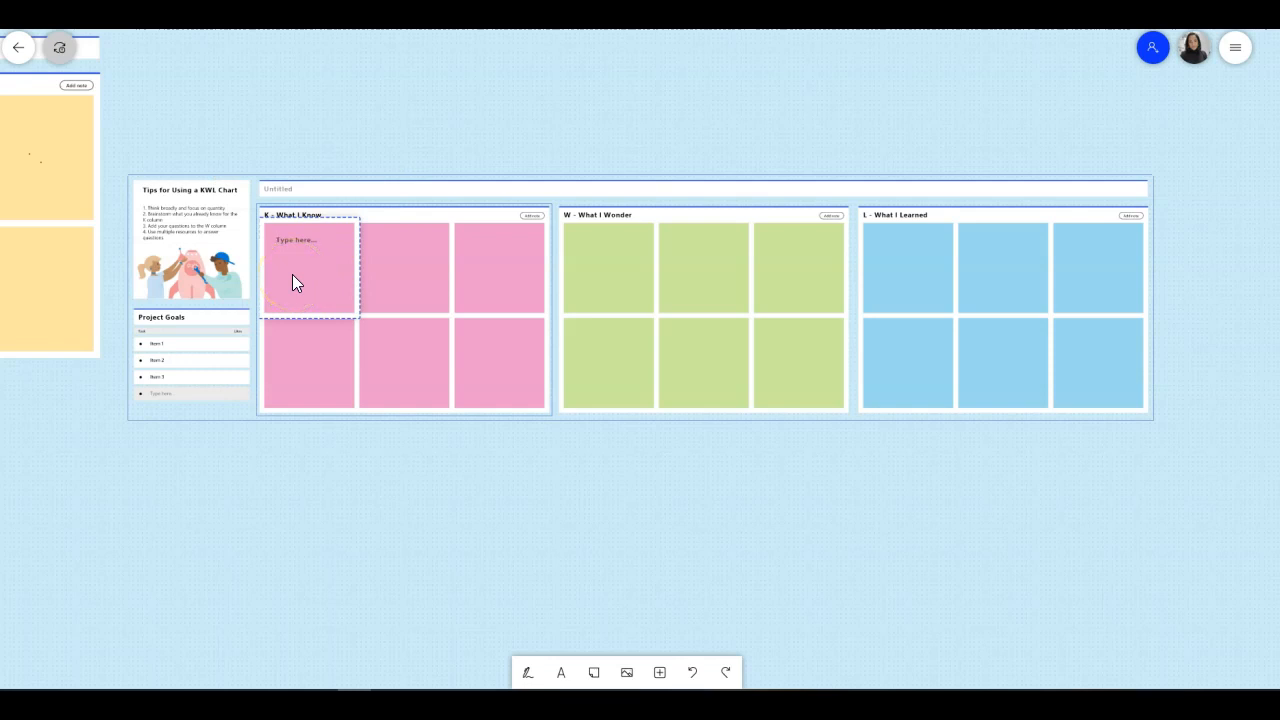
pyautogui.click(602, 280)
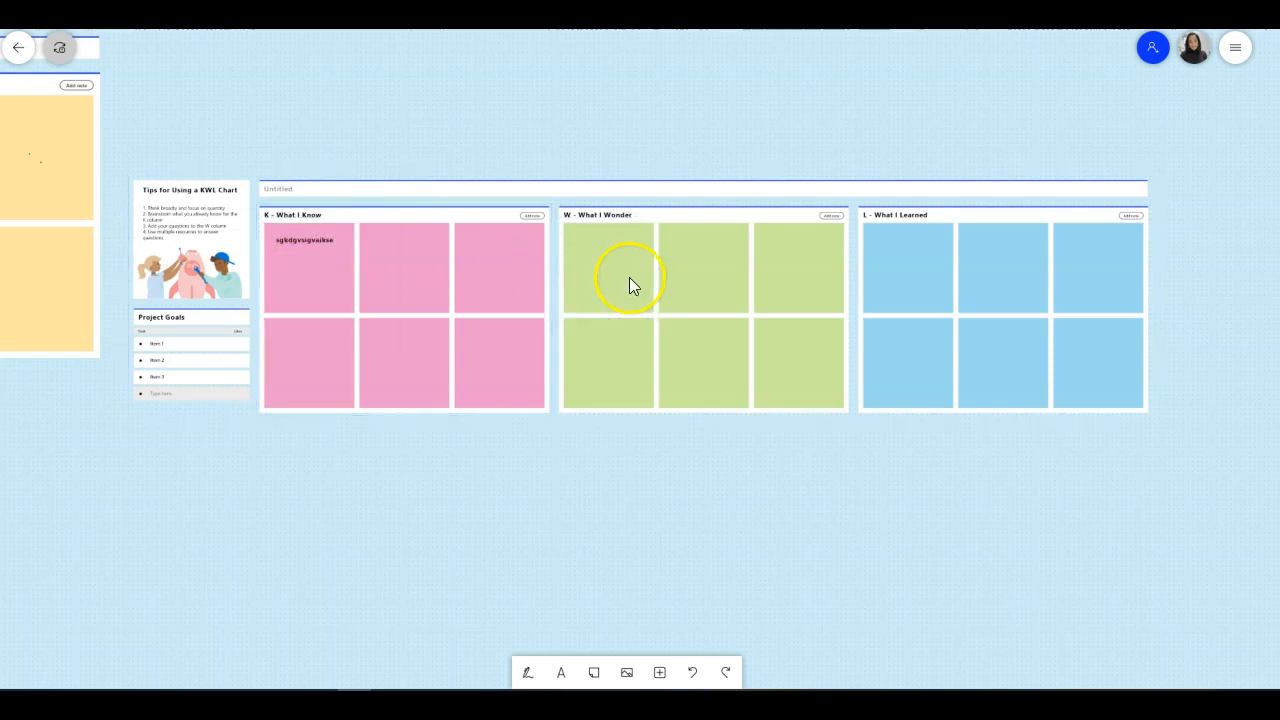
pyautogui.click(628, 280)
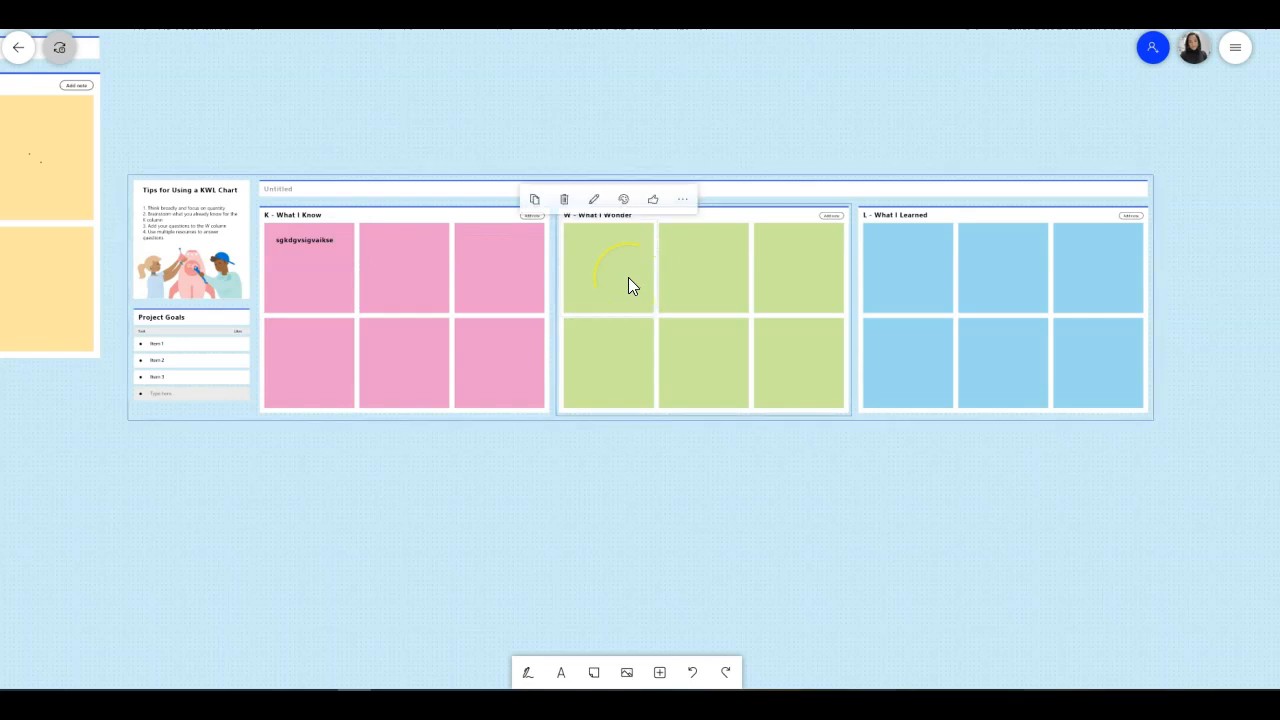
pyautogui.write('xbvkjdsbvkdsj')
pyautogui.click(624, 360)
pyautogui.click(657, 281)
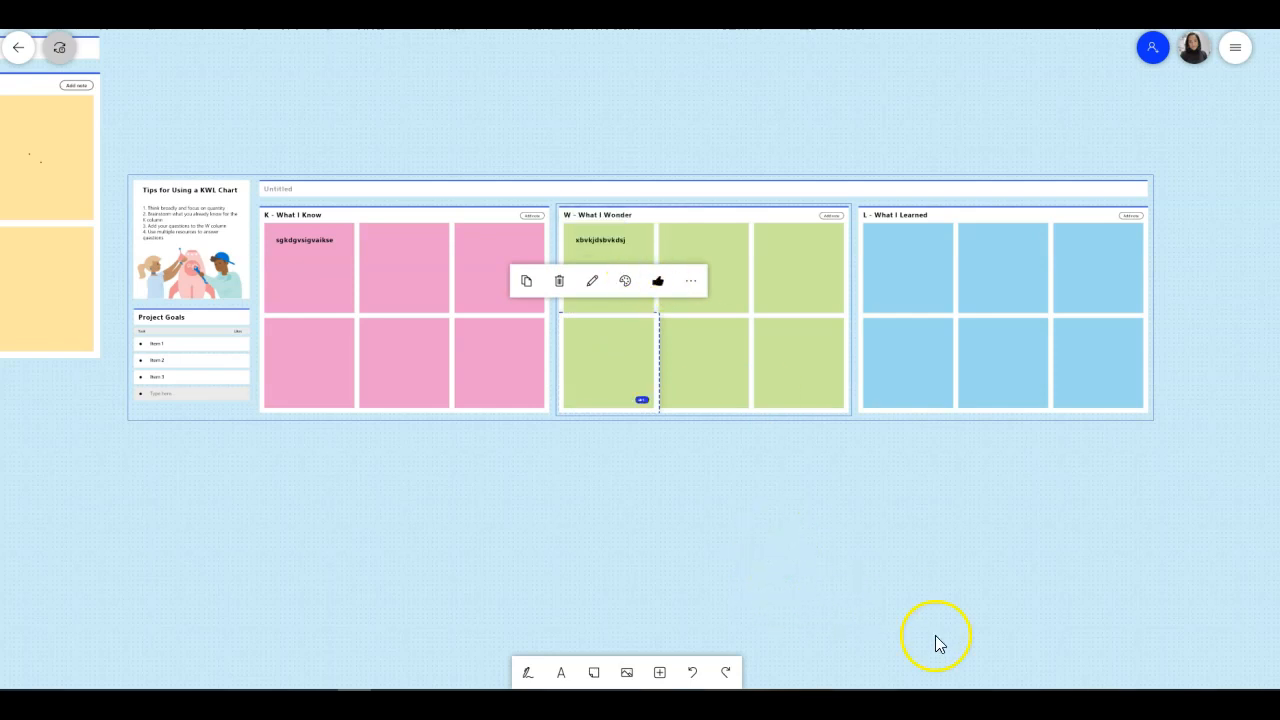
# Step: Insert the green-haired mermaid and dancing monster stickers from Monster Friends, and move the dancing one to the bottom of the first What I Wonder column
pyautogui.moveTo(825, 534); pyautogui.dragTo(644, 496)
pyautogui.click(660, 672)
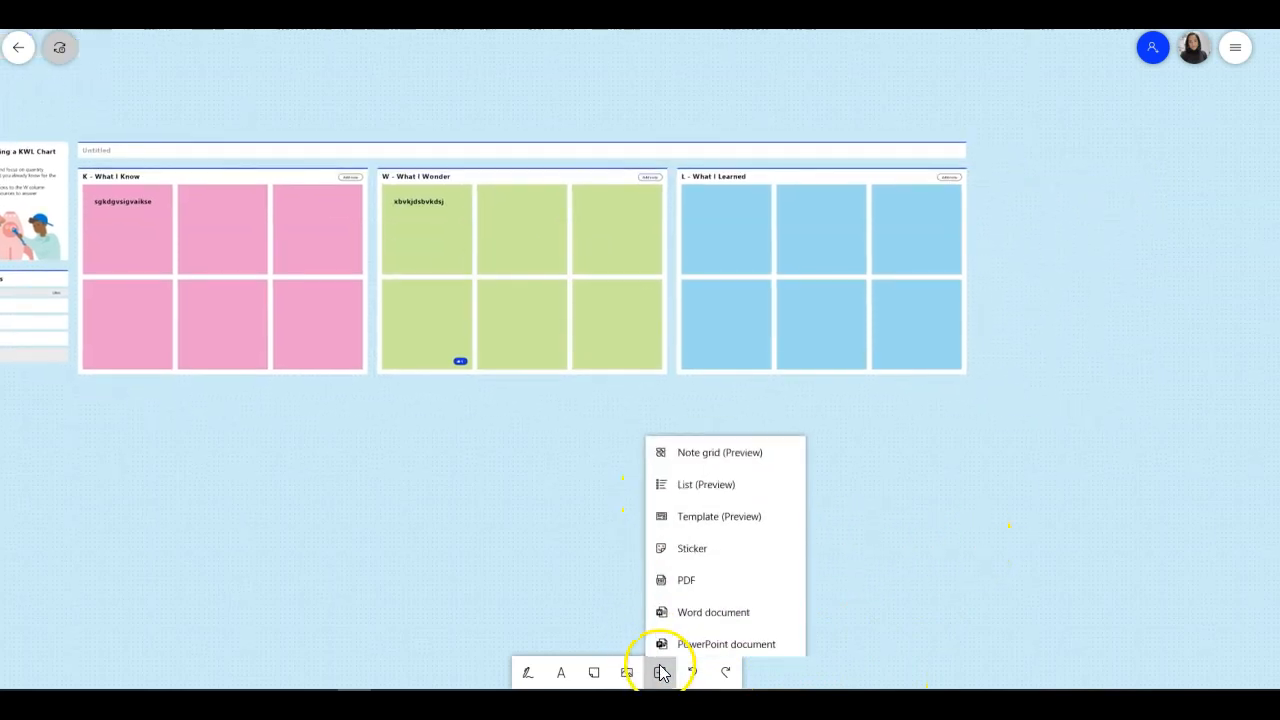
pyautogui.click(692, 545)
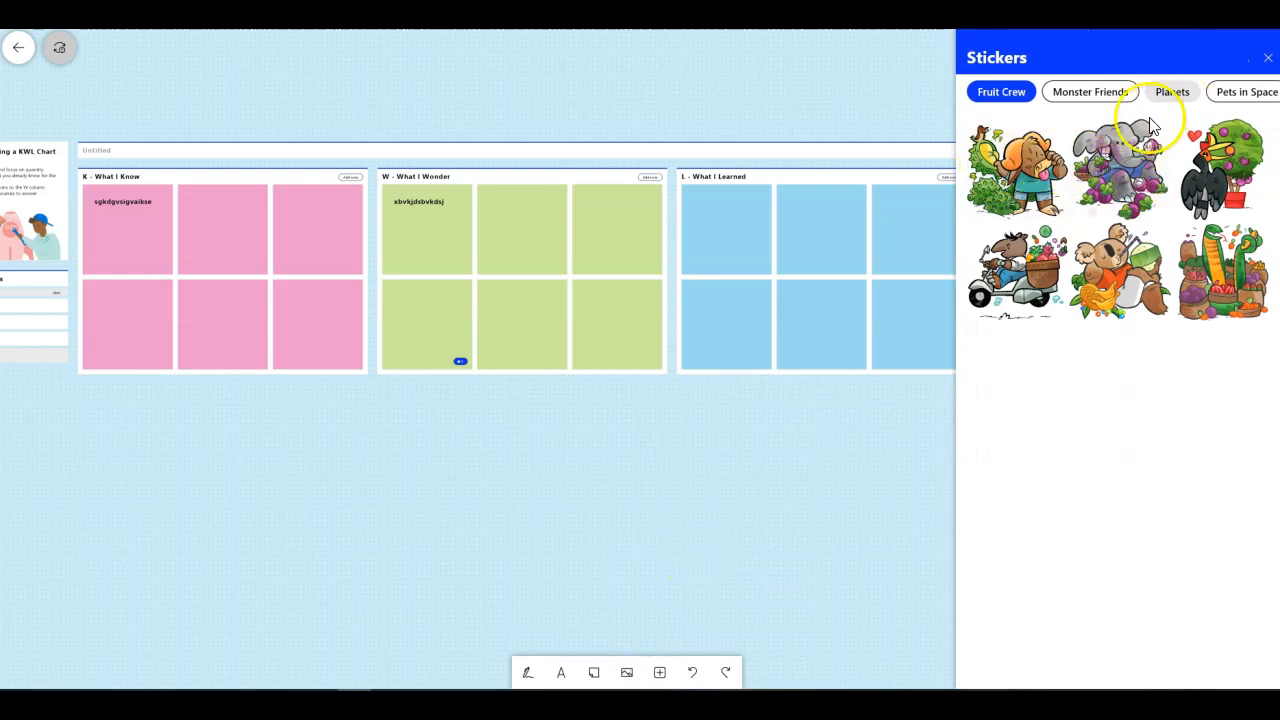
pyautogui.click(1097, 100)
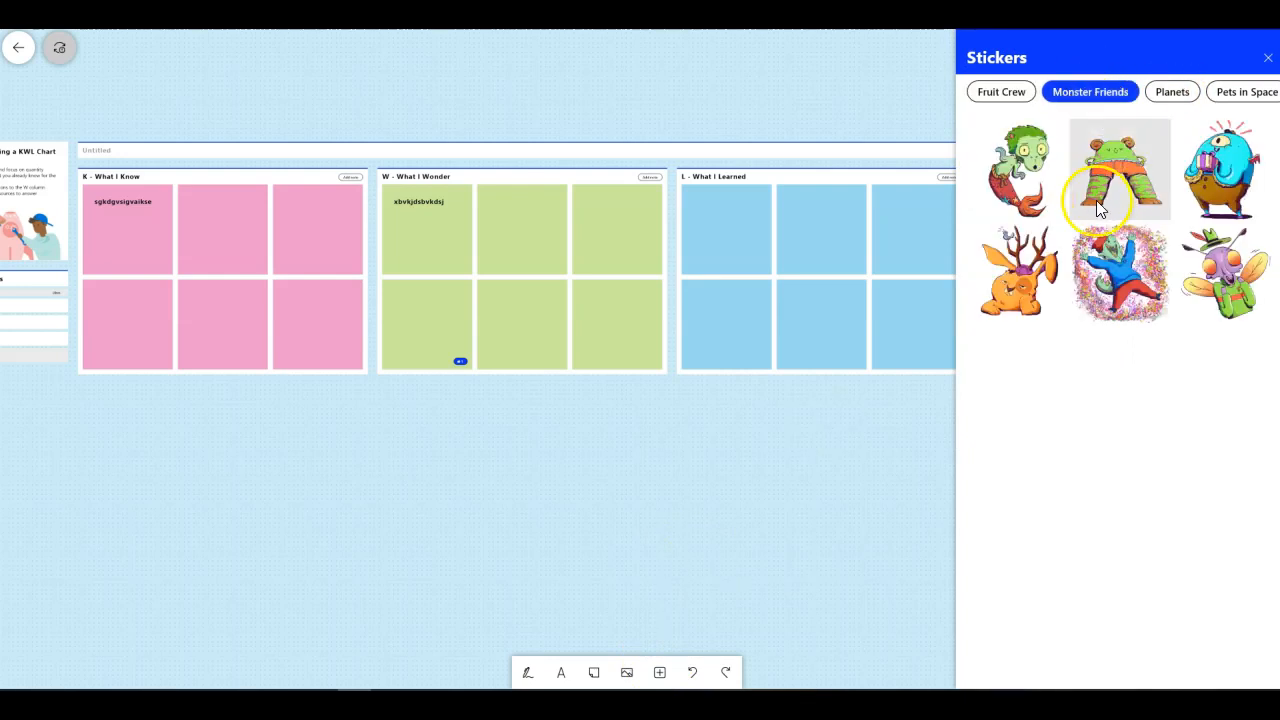
pyautogui.click(1039, 190)
pyautogui.click(1116, 305)
pyautogui.moveTo(629, 335); pyautogui.dragTo(445, 387)
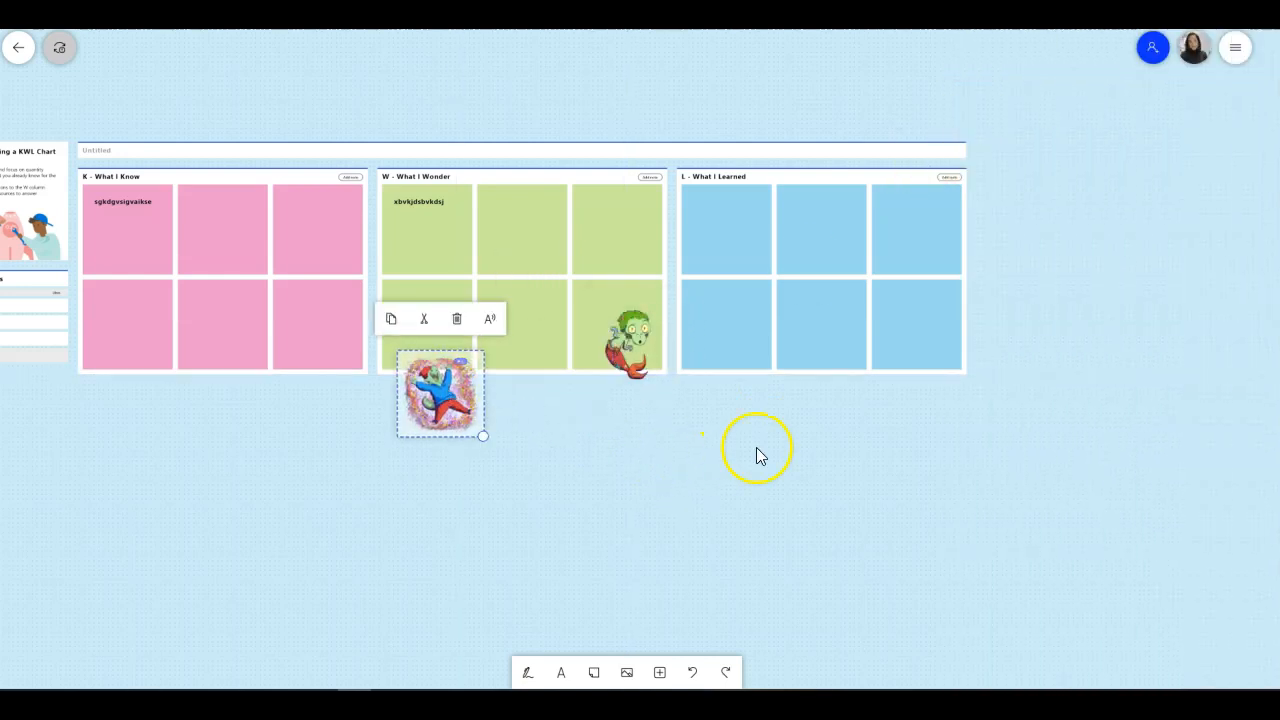
# Step: Choose the Hypothesis Project! PDF from the Desktop for insertion in the empty board area beyond the KWL template
pyautogui.click(968, 484)
pyautogui.hscroll(2, 968, 484)
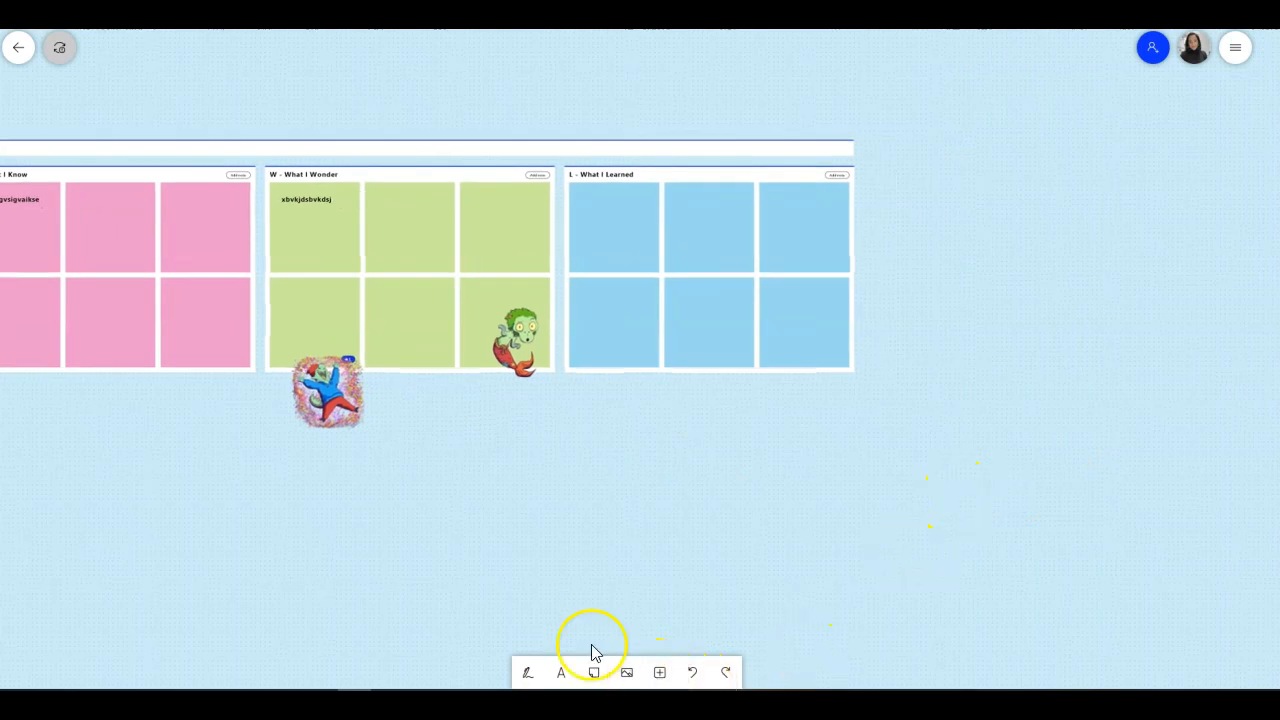
pyautogui.click(330, 393)
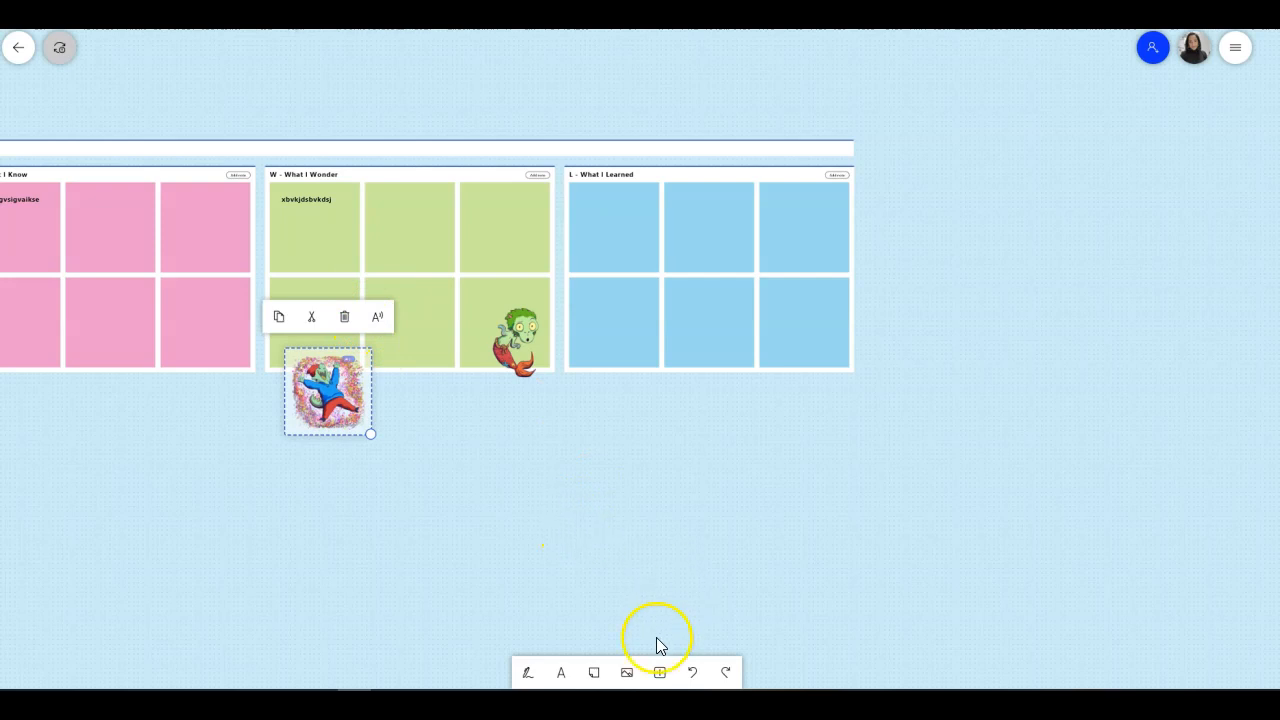
pyautogui.click(660, 673)
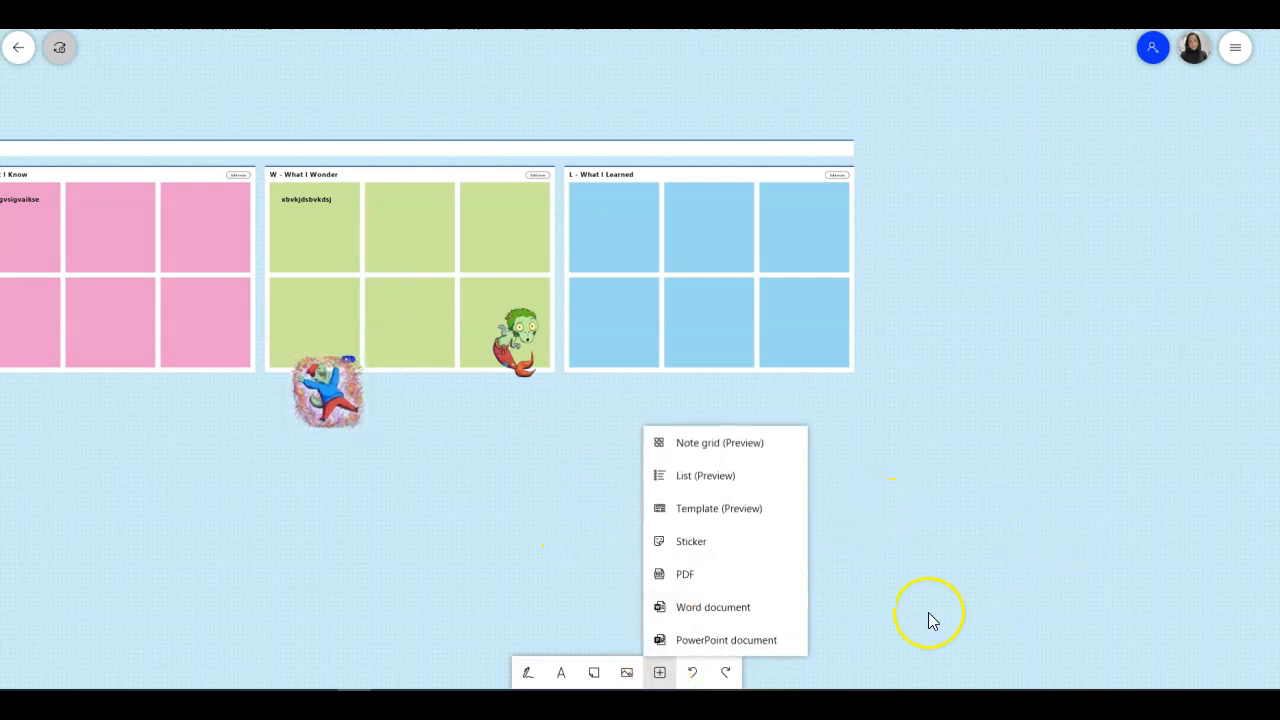
pyautogui.click(733, 578)
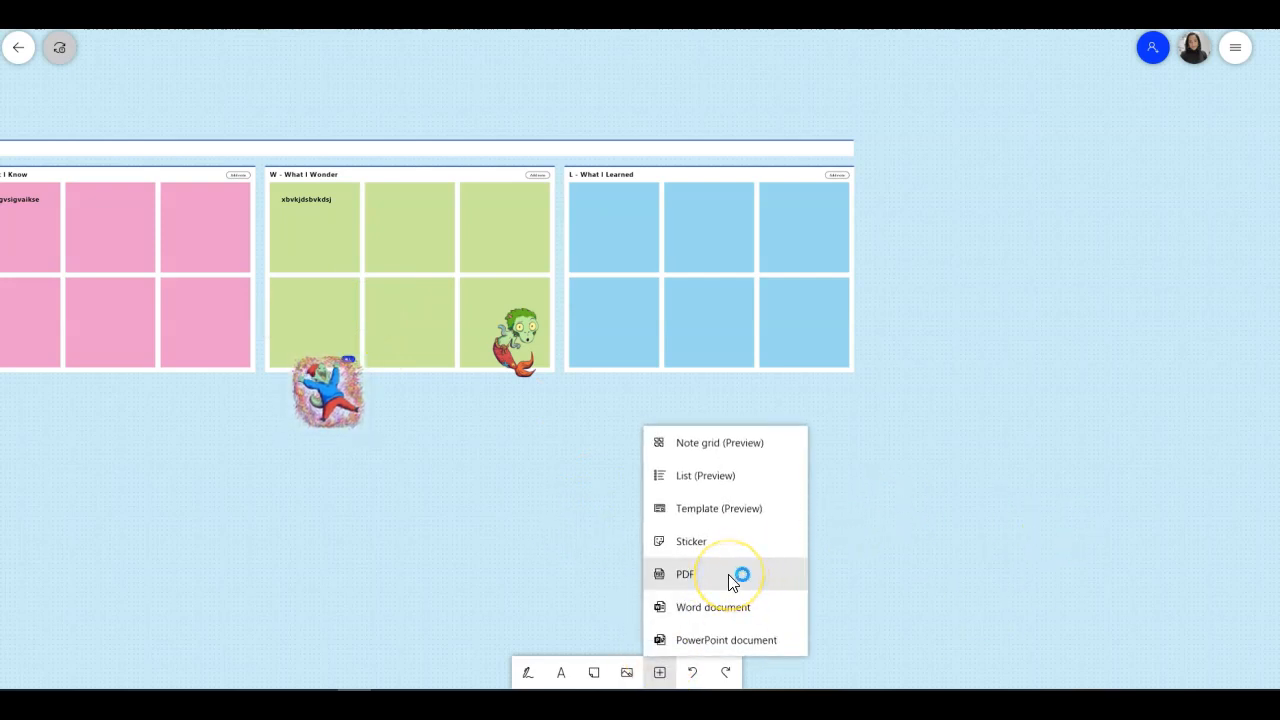
pyautogui.moveTo(1156, 479); pyautogui.dragTo(733, 434)
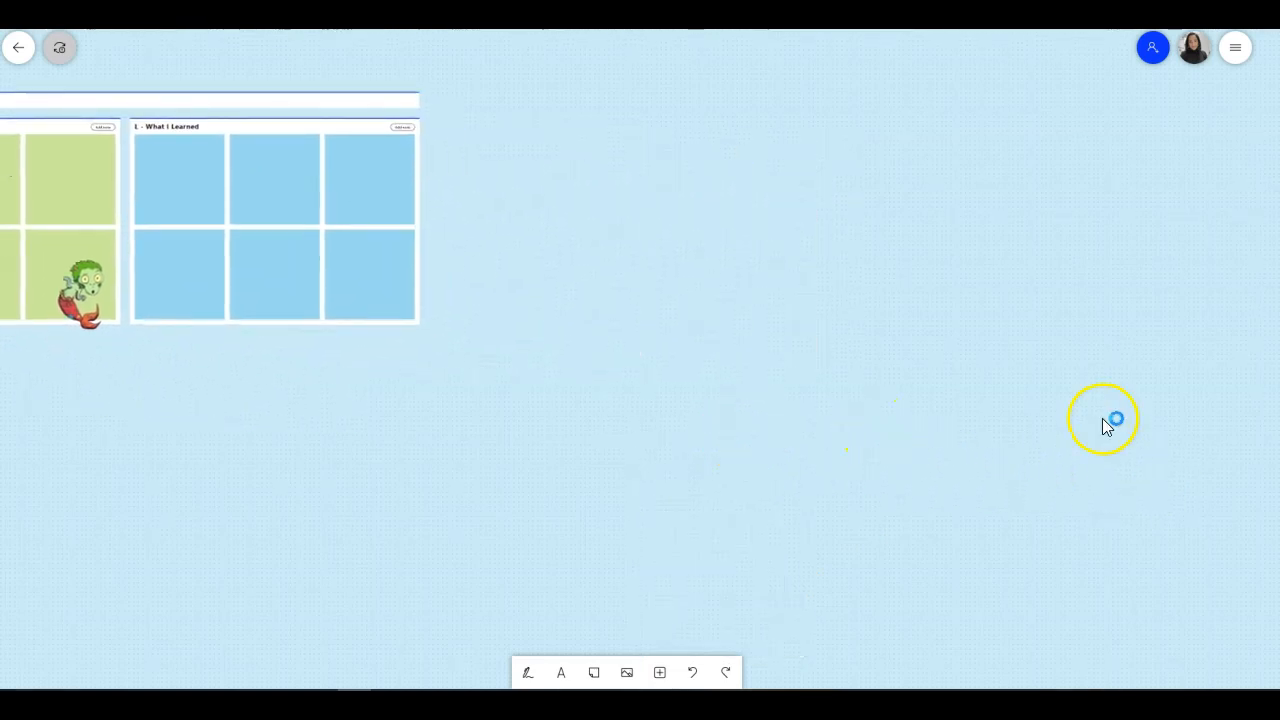
pyautogui.moveTo(1104, 424); pyautogui.dragTo(770, 388)
pyautogui.click(660, 672)
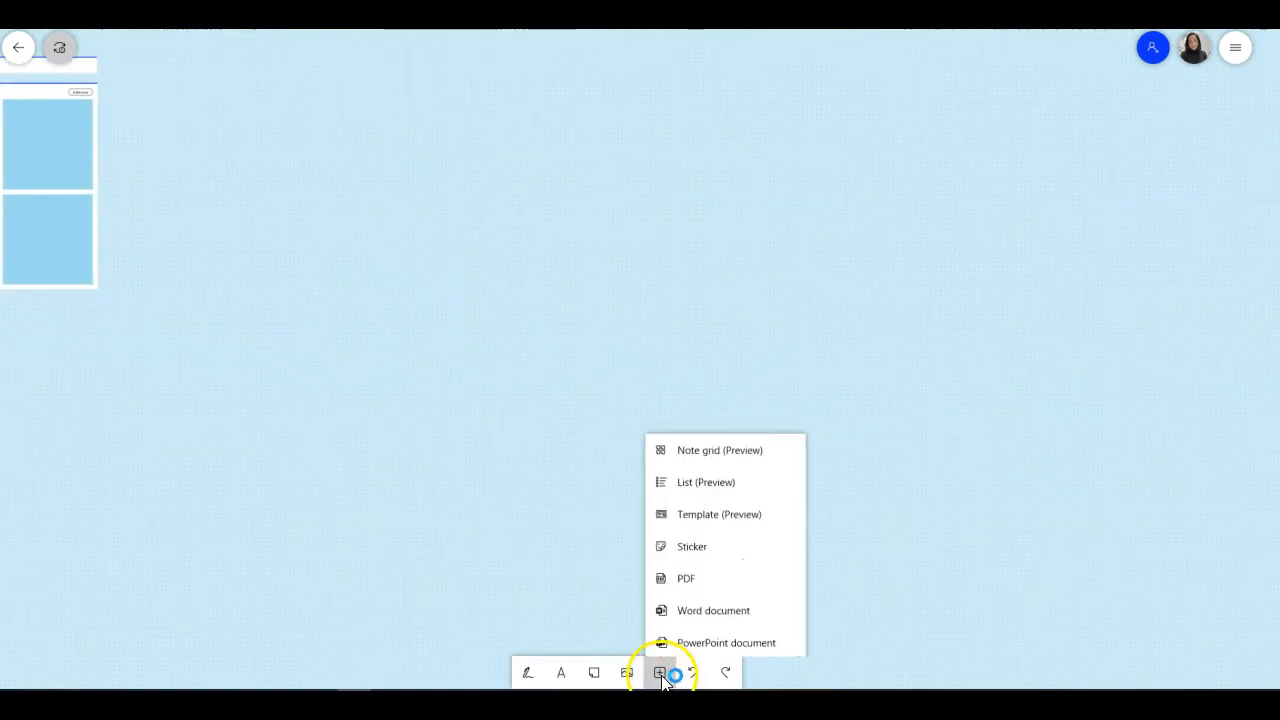
pyautogui.click(735, 577)
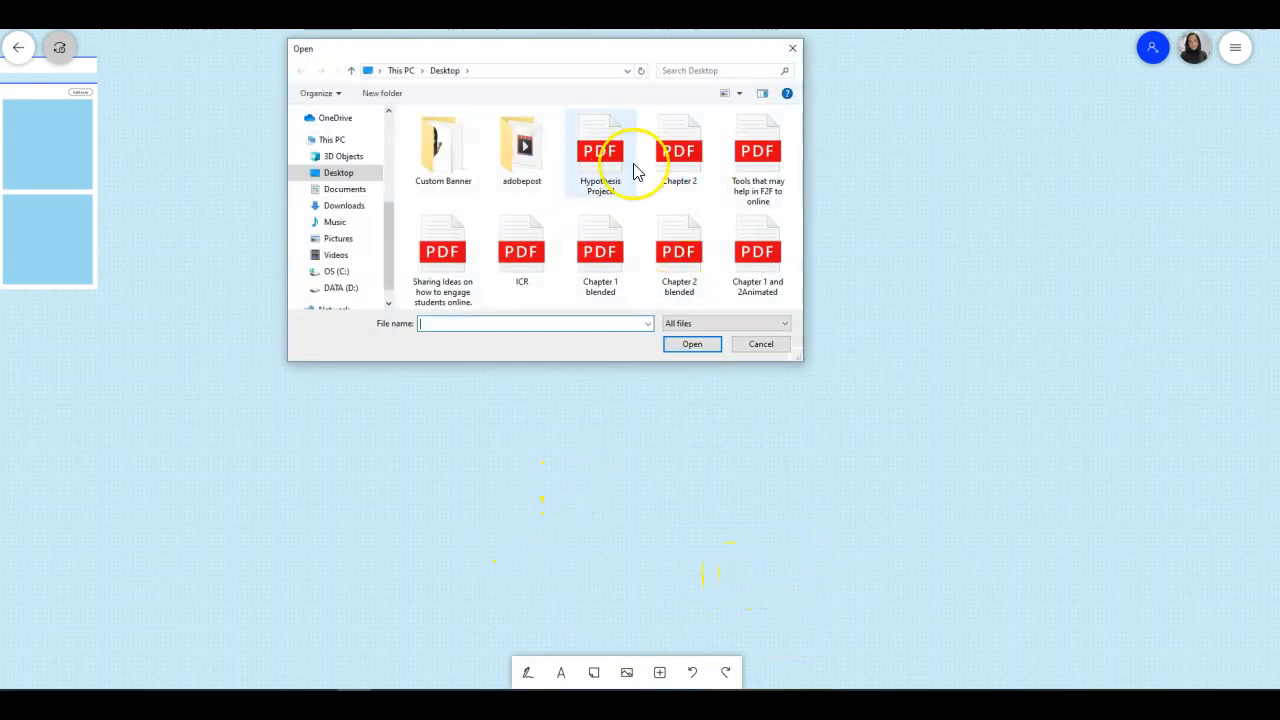
pyautogui.click(594, 160)
pyautogui.click(690, 344)
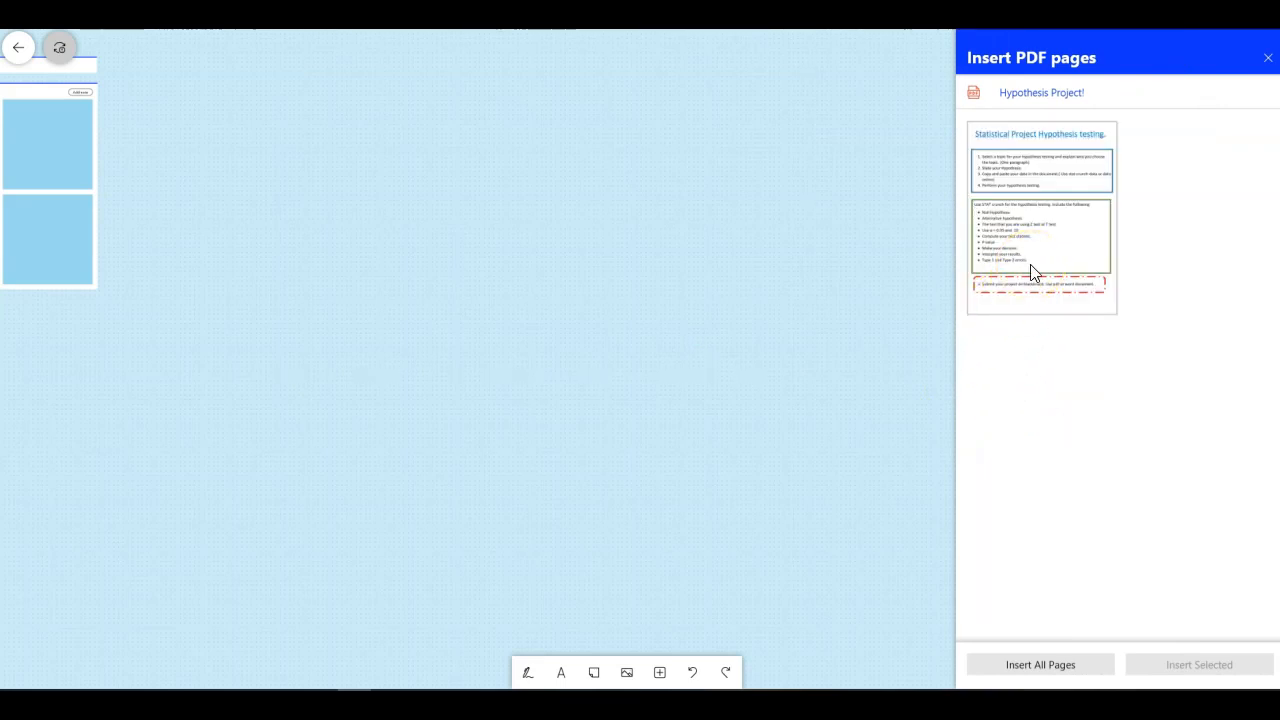
# Step: Insert the PDF's Statistical Project Hypothesis testing page on the board, position it clear of the KWL template and enlarge it
pyautogui.click(1030, 218)
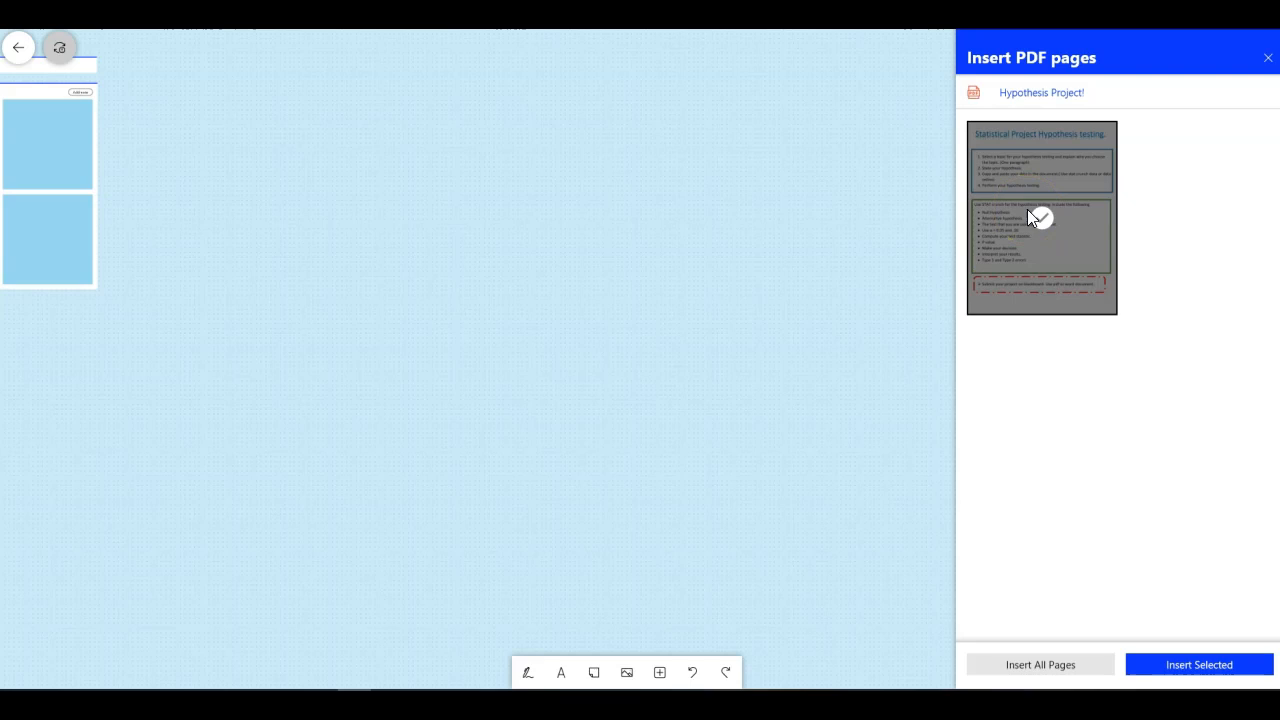
pyautogui.click(1175, 675)
pyautogui.moveTo(247, 140); pyautogui.dragTo(500, 200)
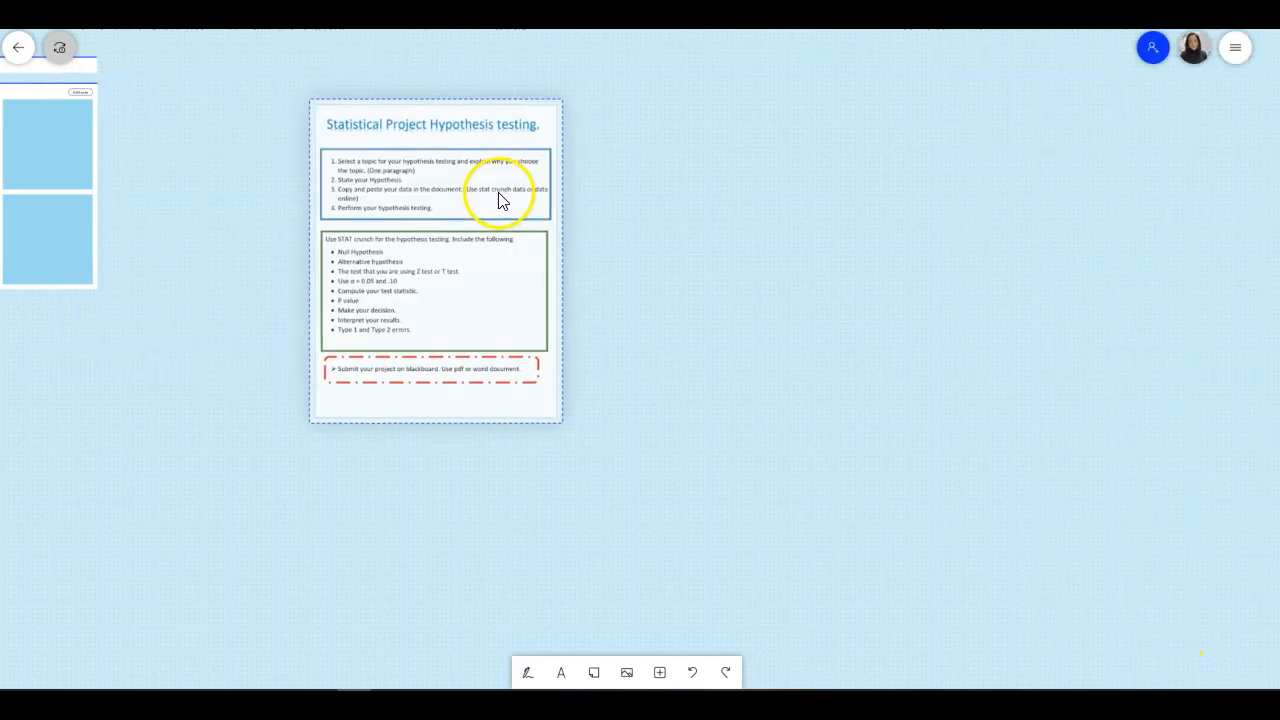
pyautogui.moveTo(560, 423); pyautogui.dragTo(670, 530)
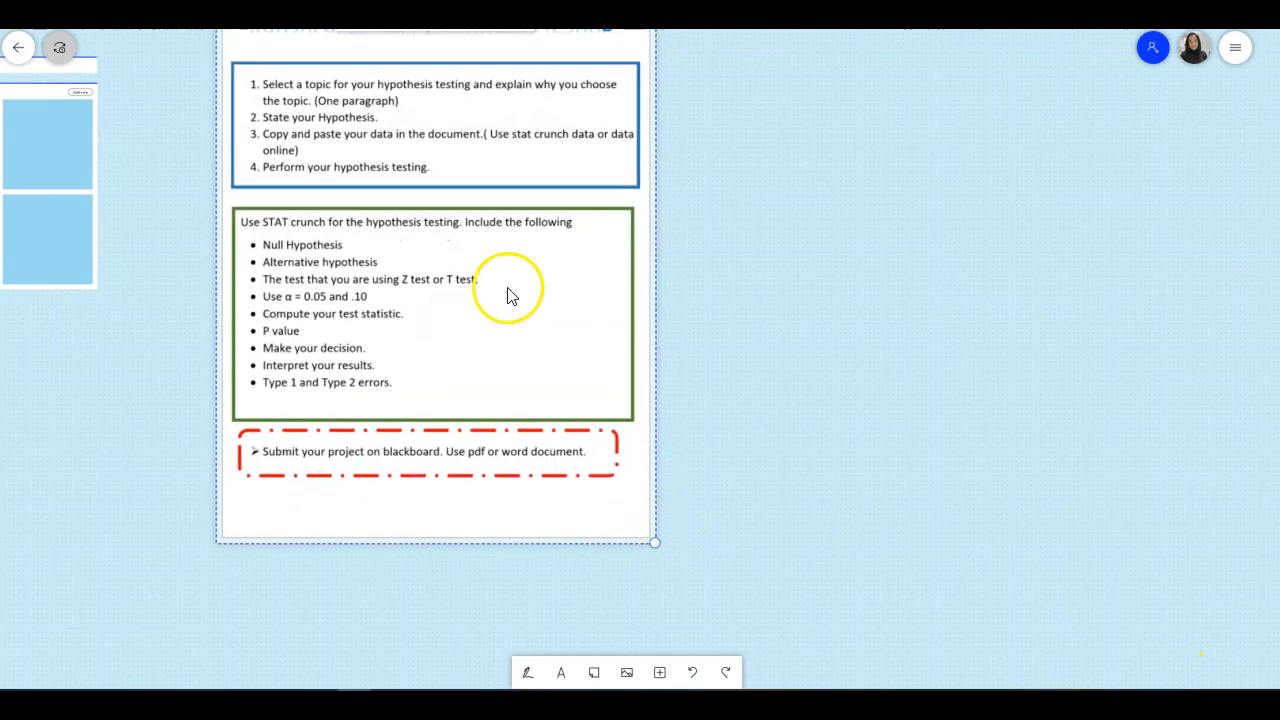
# Step: Handwrite "2x=10" in black inside the PDF page's green box and highlight the Null Hypothesis bullet in yellow
pyautogui.click(527, 674)
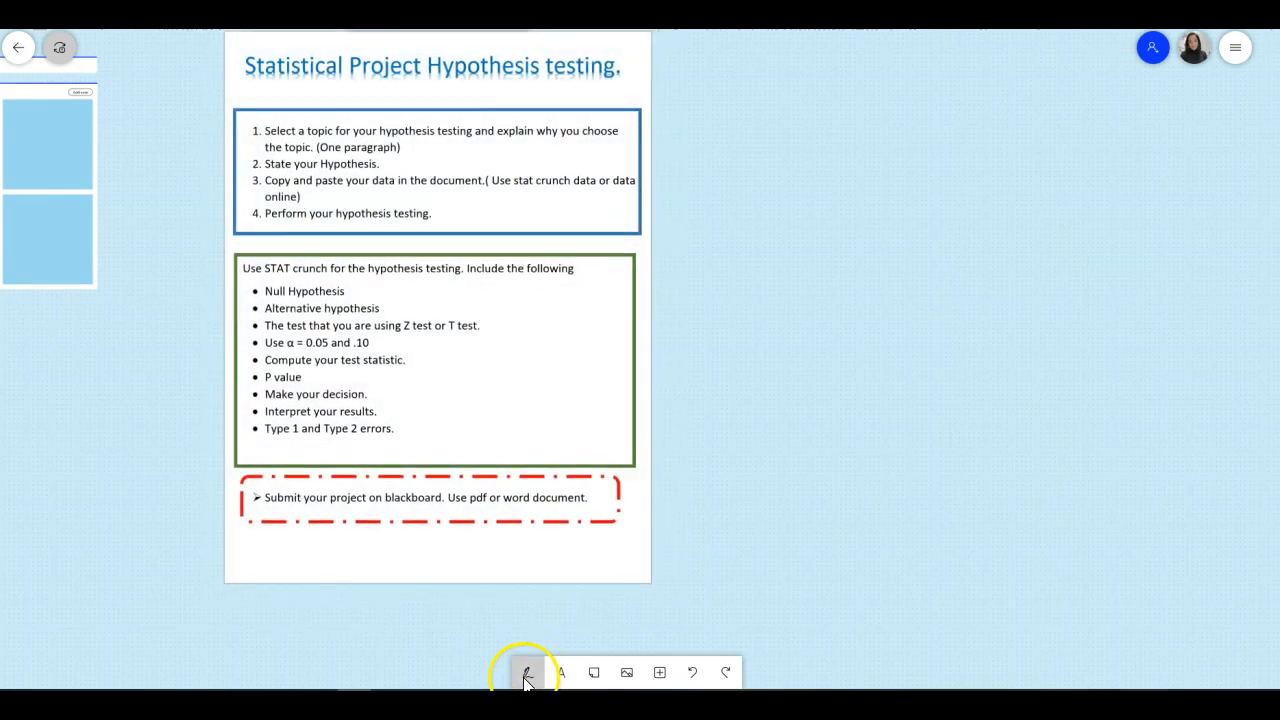
pyautogui.moveTo(430, 287)
pyautogui.mouseDown()
pyautogui.moveTo(511, 311)
pyautogui.moveTo(531, 297)
pyautogui.mouseUp()
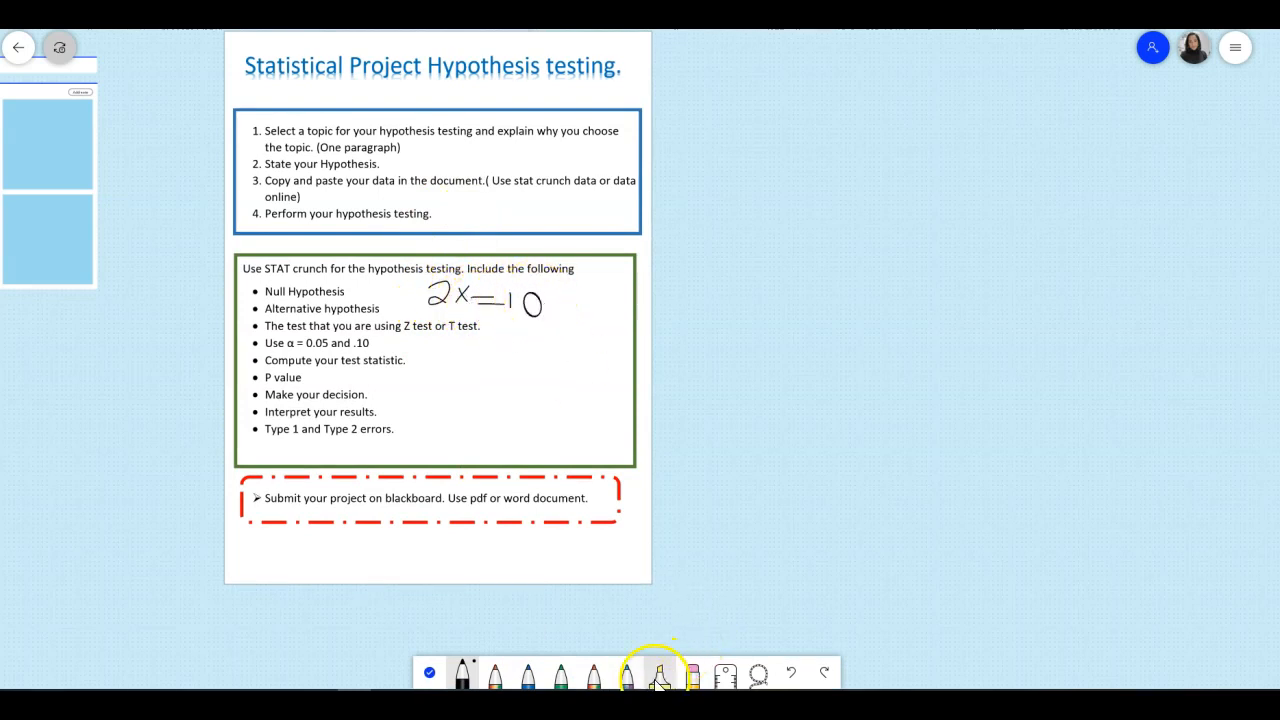
pyautogui.click(659, 676)
pyautogui.moveTo(266, 291); pyautogui.dragTo(357, 291)
# Step: Erase the Null Hypothesis highlight and the handwritten equation except its final 0, and finish inking
pyautogui.click(699, 675)
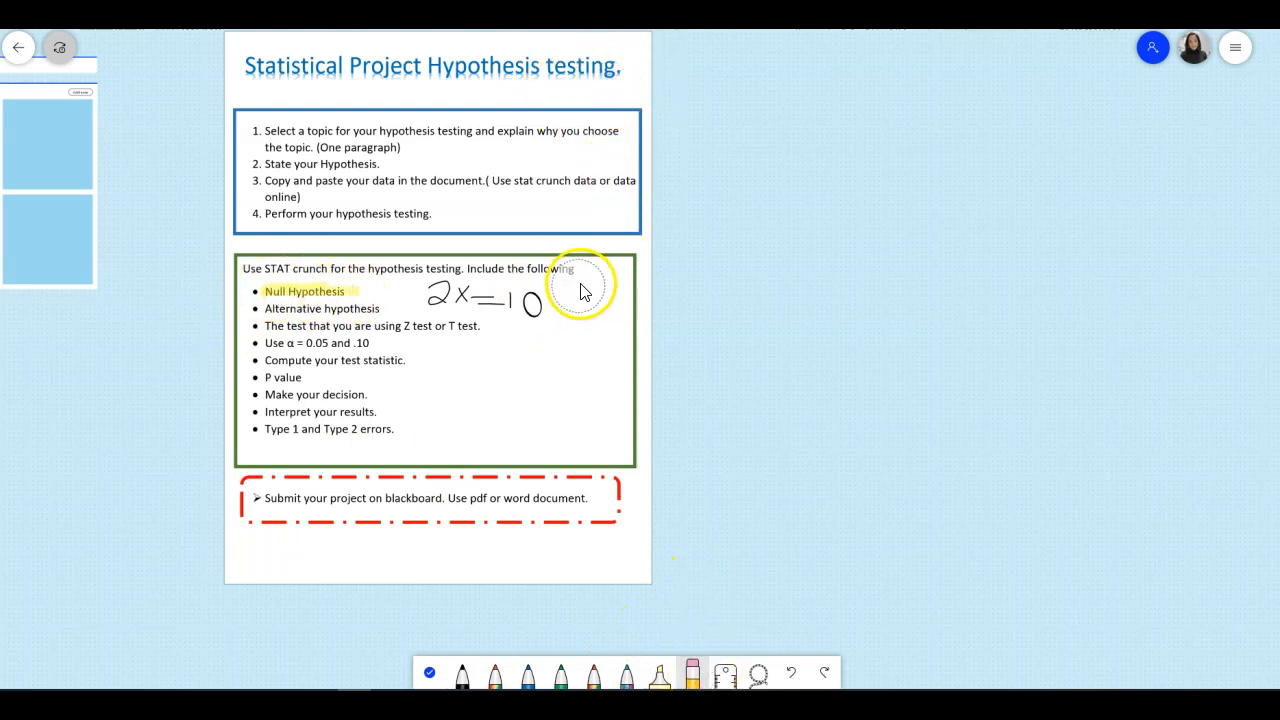
pyautogui.click(517, 300)
pyautogui.moveTo(500, 297); pyautogui.dragTo(457, 300)
pyautogui.moveTo(408, 337); pyautogui.dragTo(246, 289)
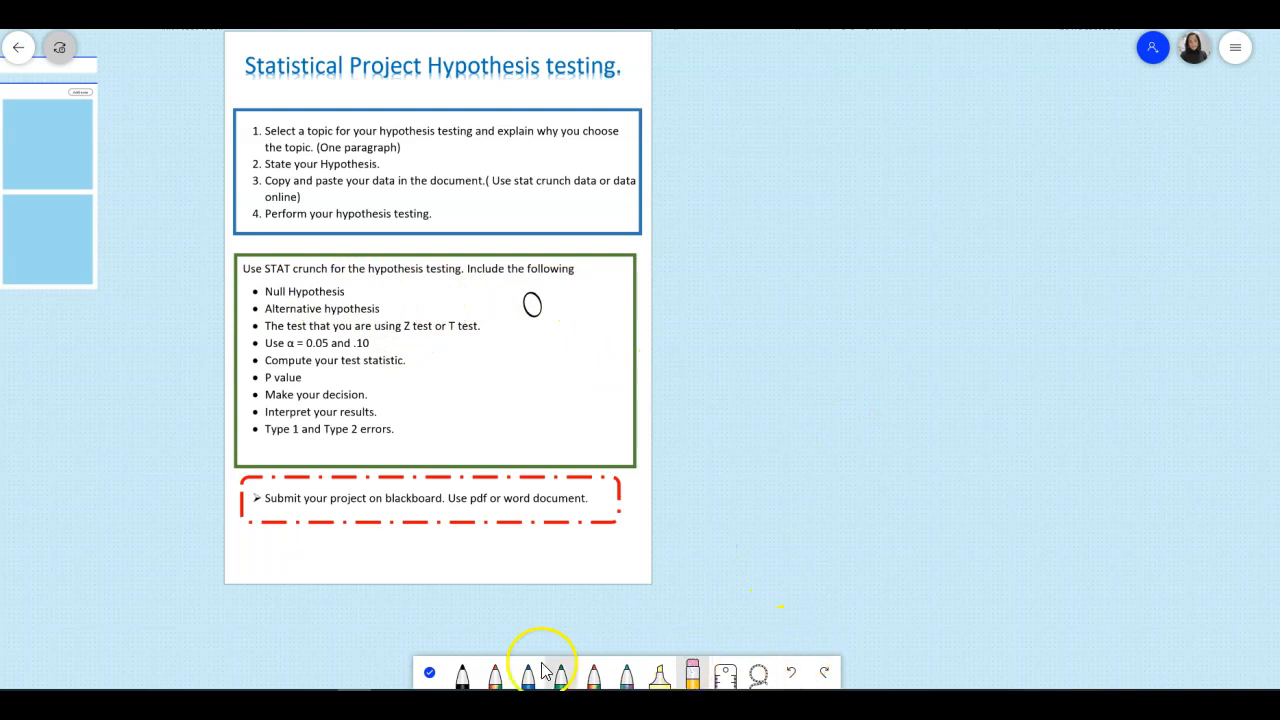
pyautogui.click(430, 672)
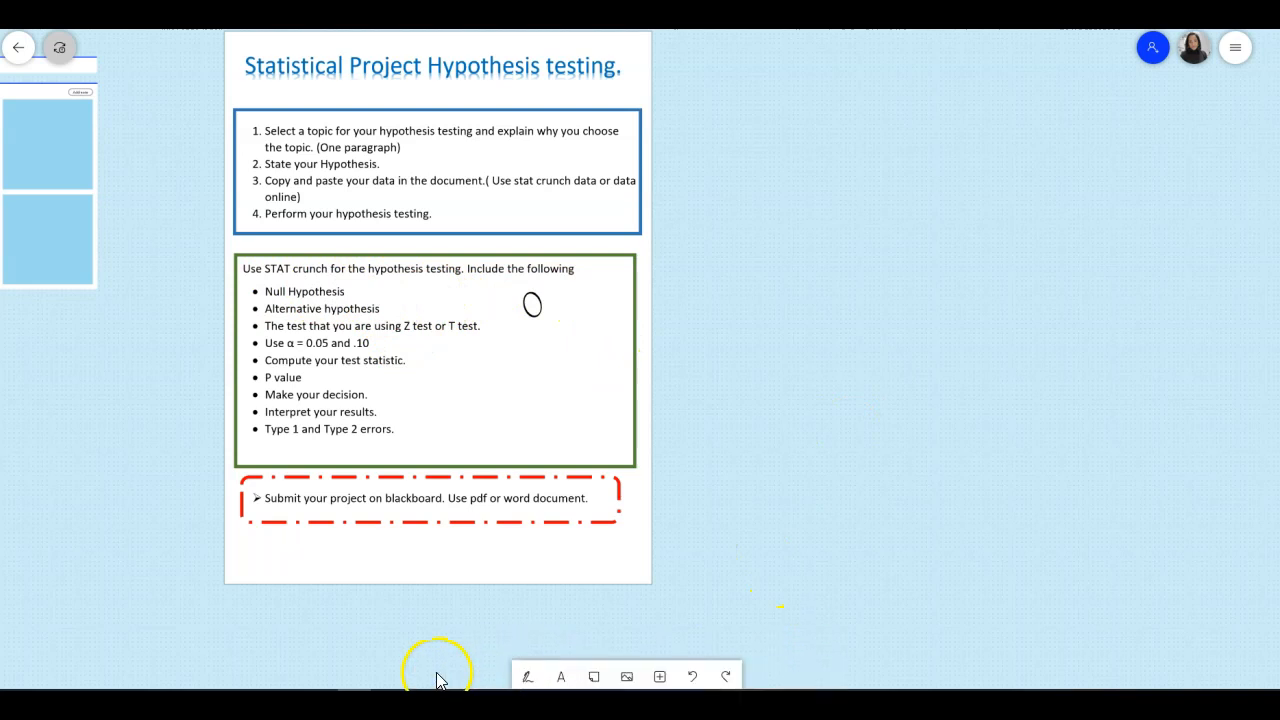
# Step: Look over the insertable content types and the suggested contacts for inviting people to the board
pyautogui.click(659, 672)
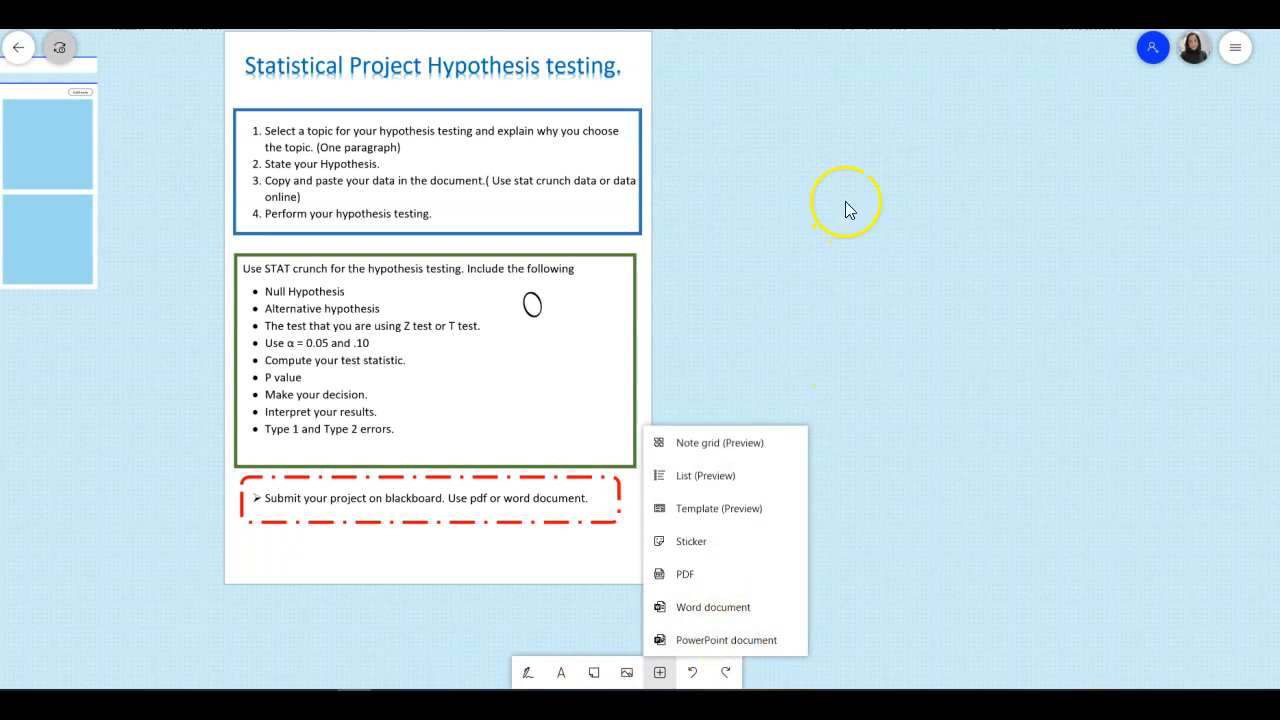
pyautogui.click(862, 234)
pyautogui.scroll(2, 1044, 241)
pyautogui.scroll(-2, 1044, 241)
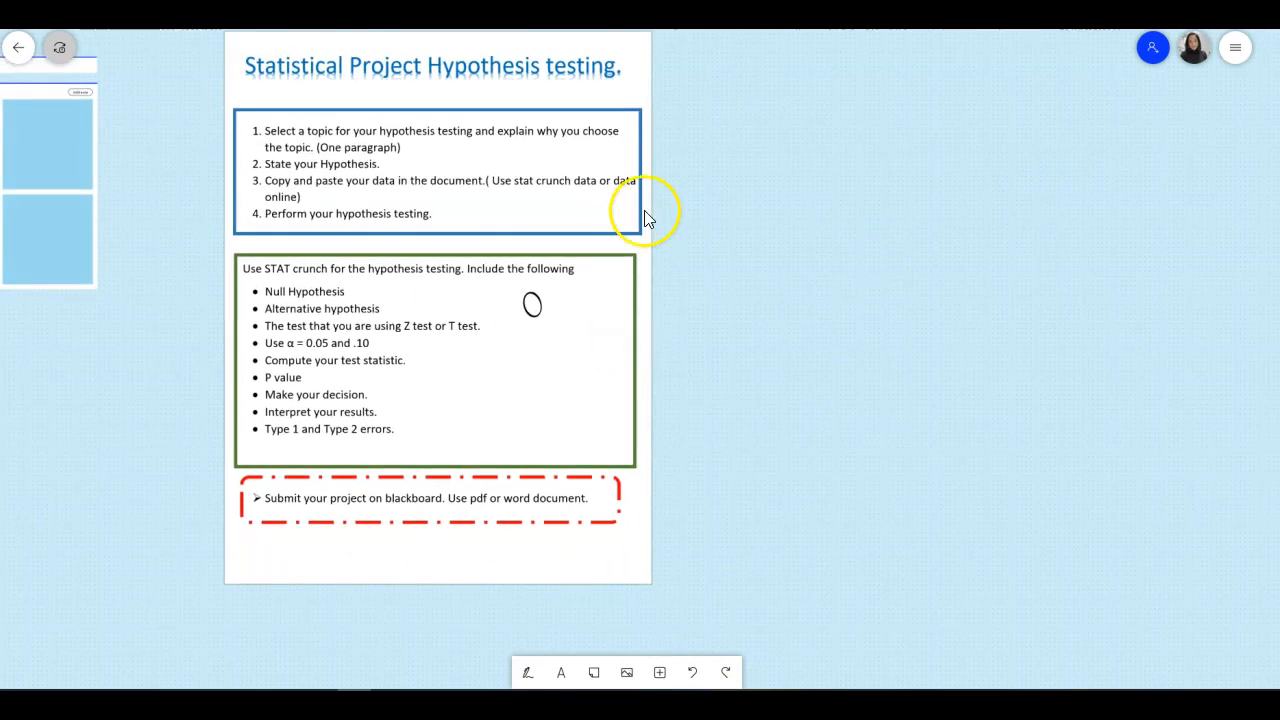
pyautogui.click(1160, 55)
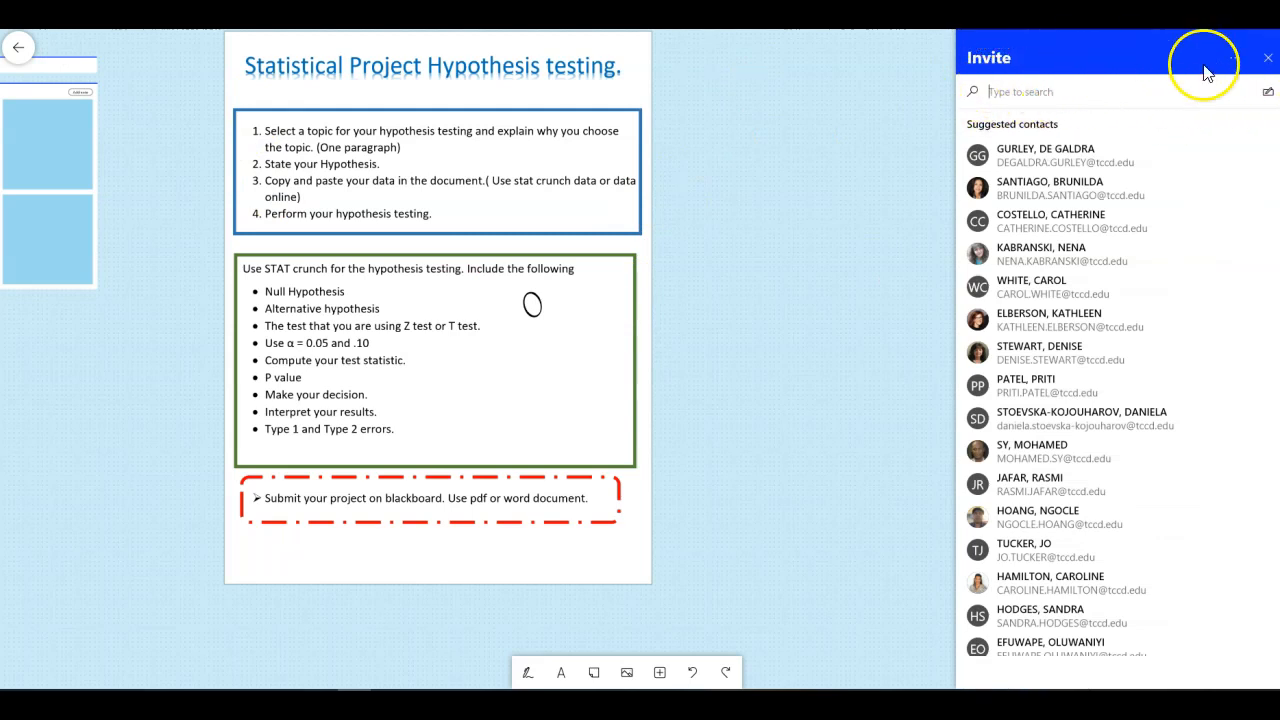
pyautogui.click(713, 115)
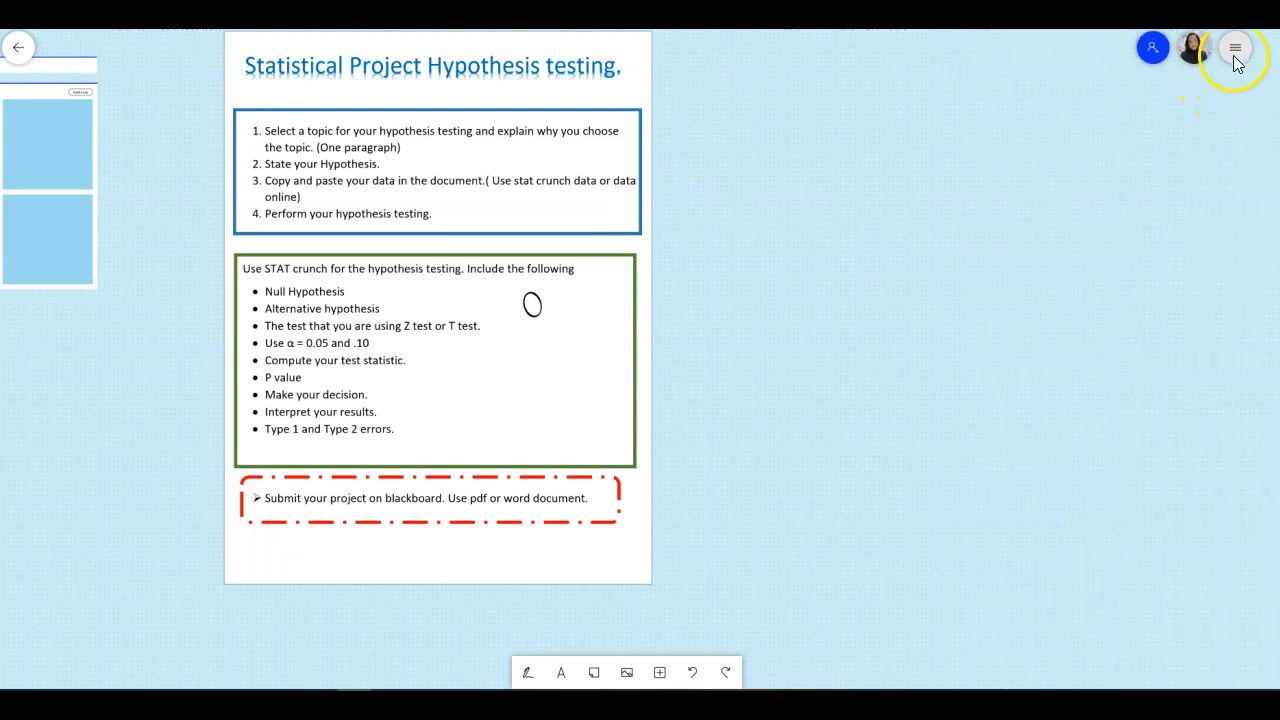
# Step: Review the board settings, including Export, Send to OneNote and Post to Teams, and recheck the insertable content types
pyautogui.click(1233, 50)
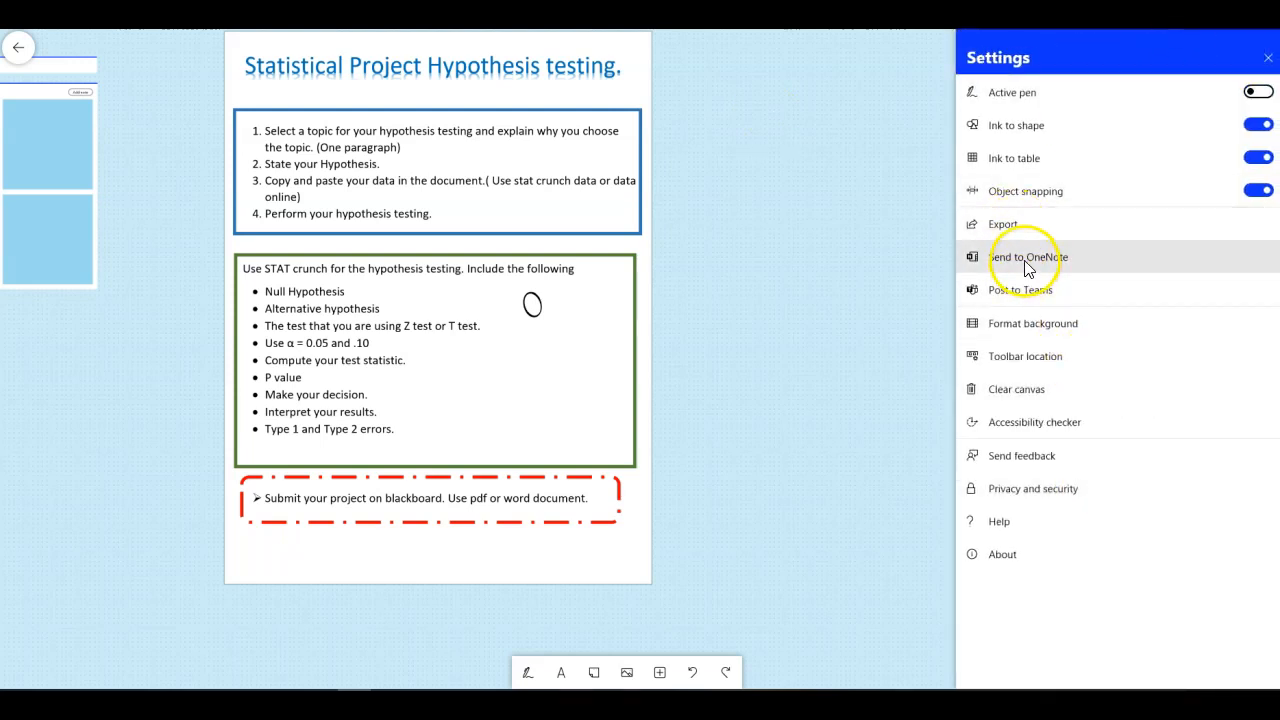
pyautogui.click(823, 305)
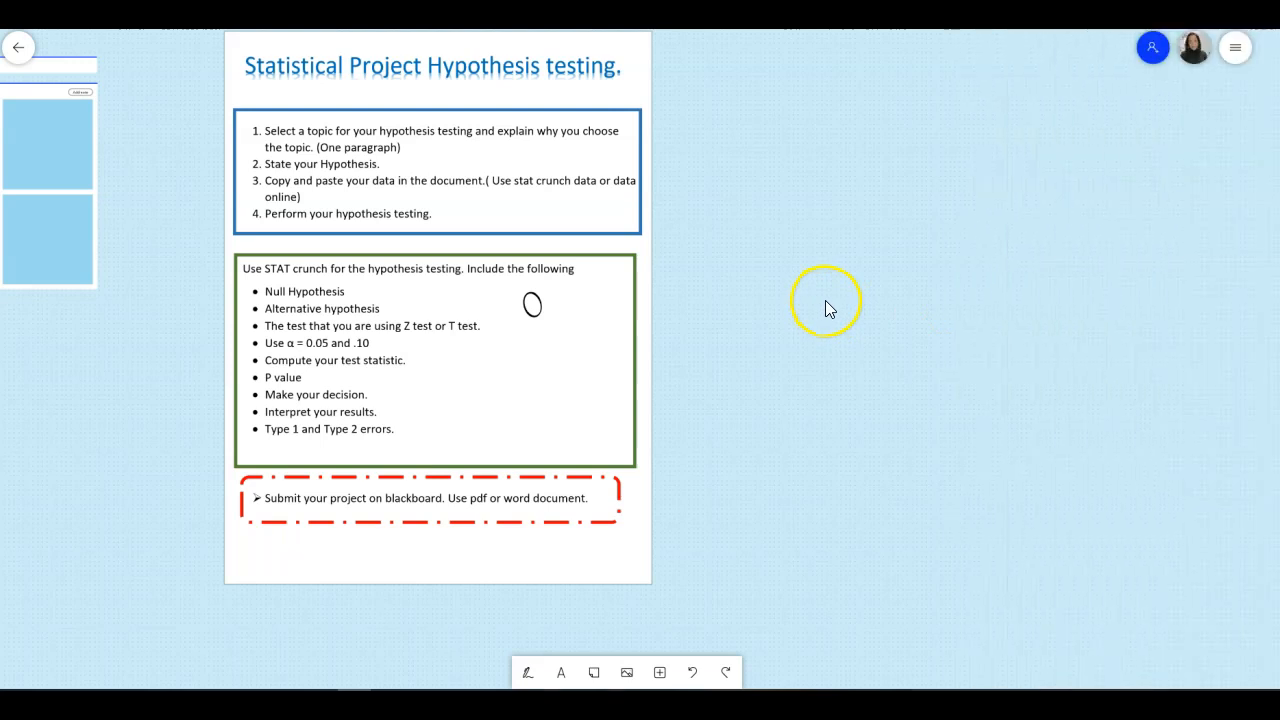
pyautogui.click(659, 672)
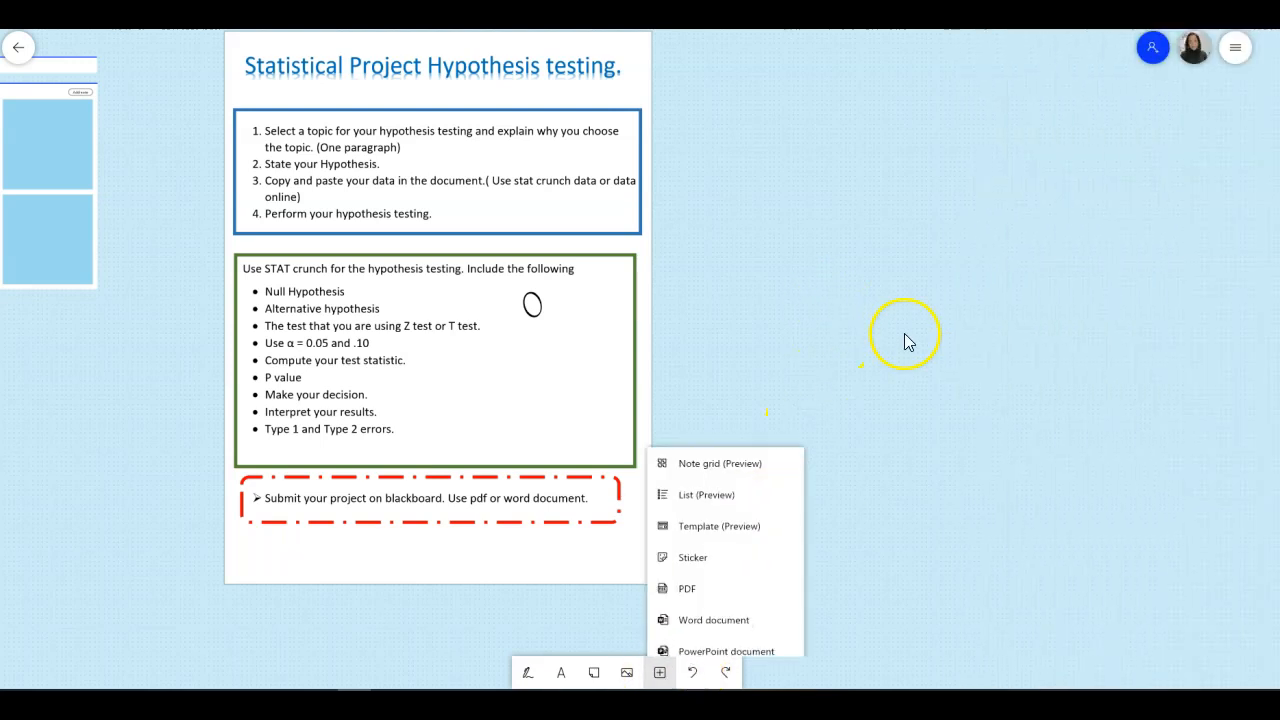
pyautogui.click(907, 298)
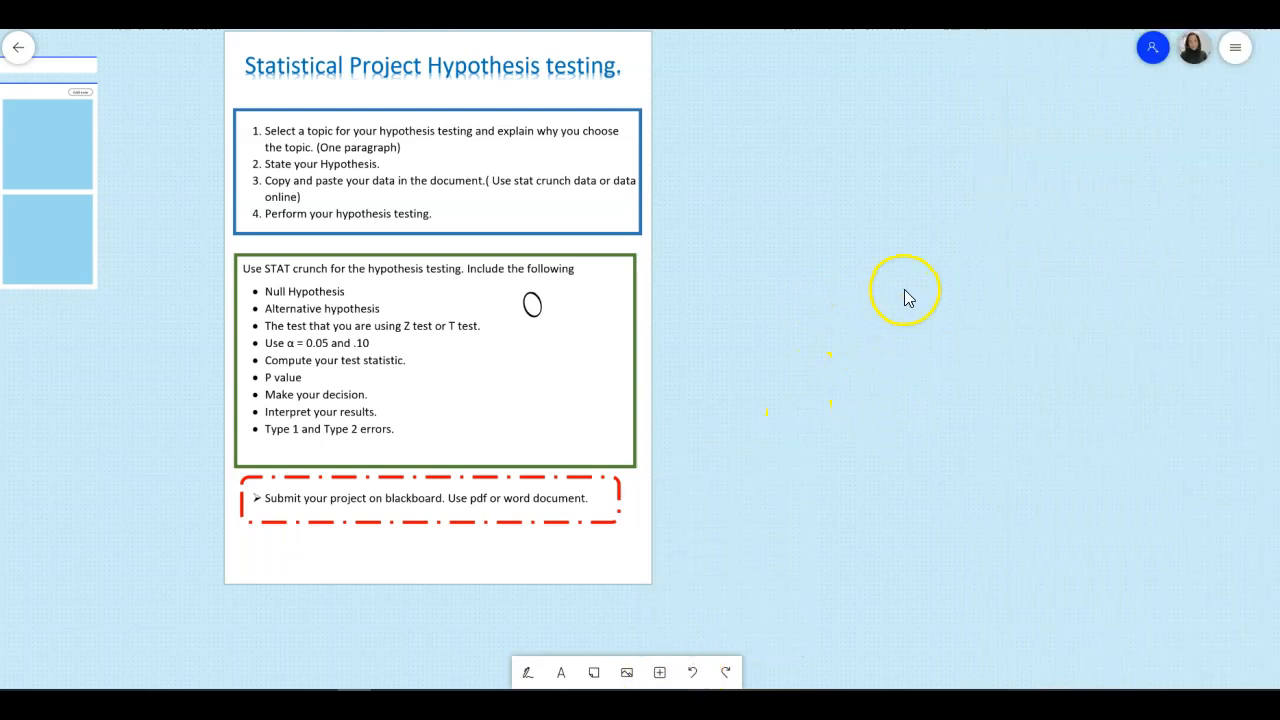
# Step: Review everything placed on the whiteboard, from the first drawn shapes to the inserted PDF page
pyautogui.moveTo(237, 428); pyautogui.dragTo(471, 444)
pyautogui.scroll(4, 487, 427)
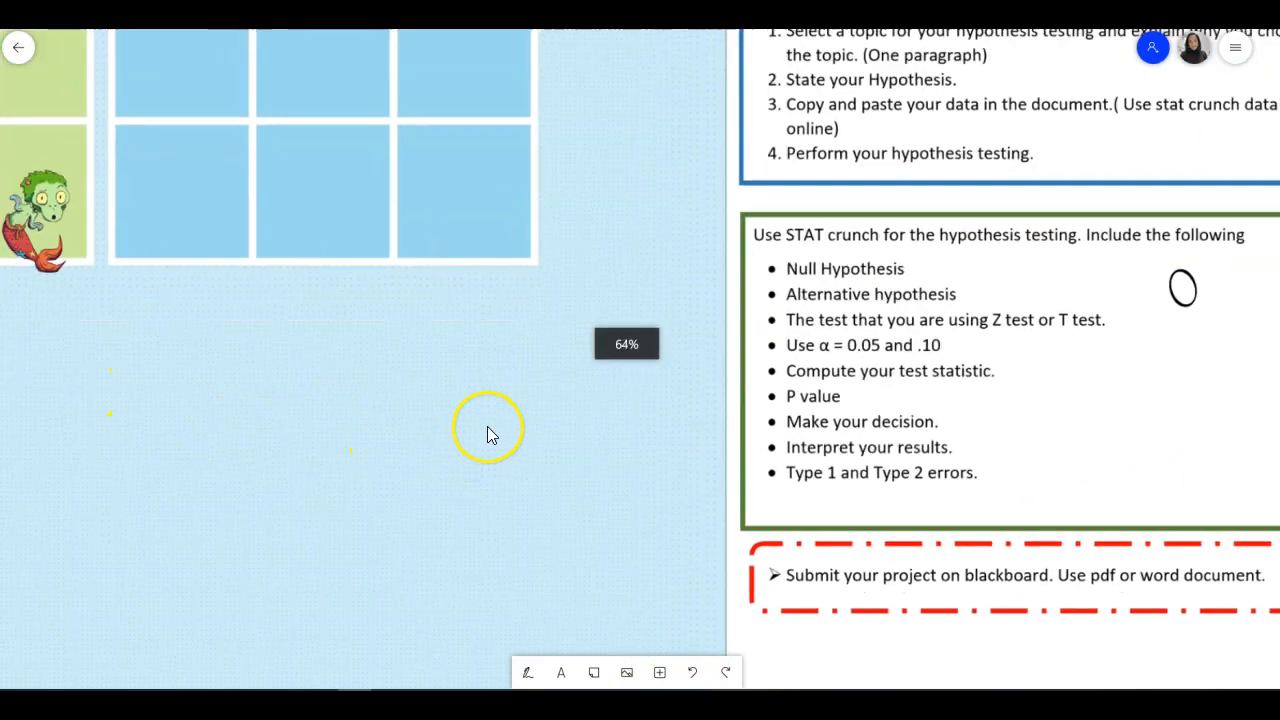
pyautogui.scroll(-8, 513, 405)
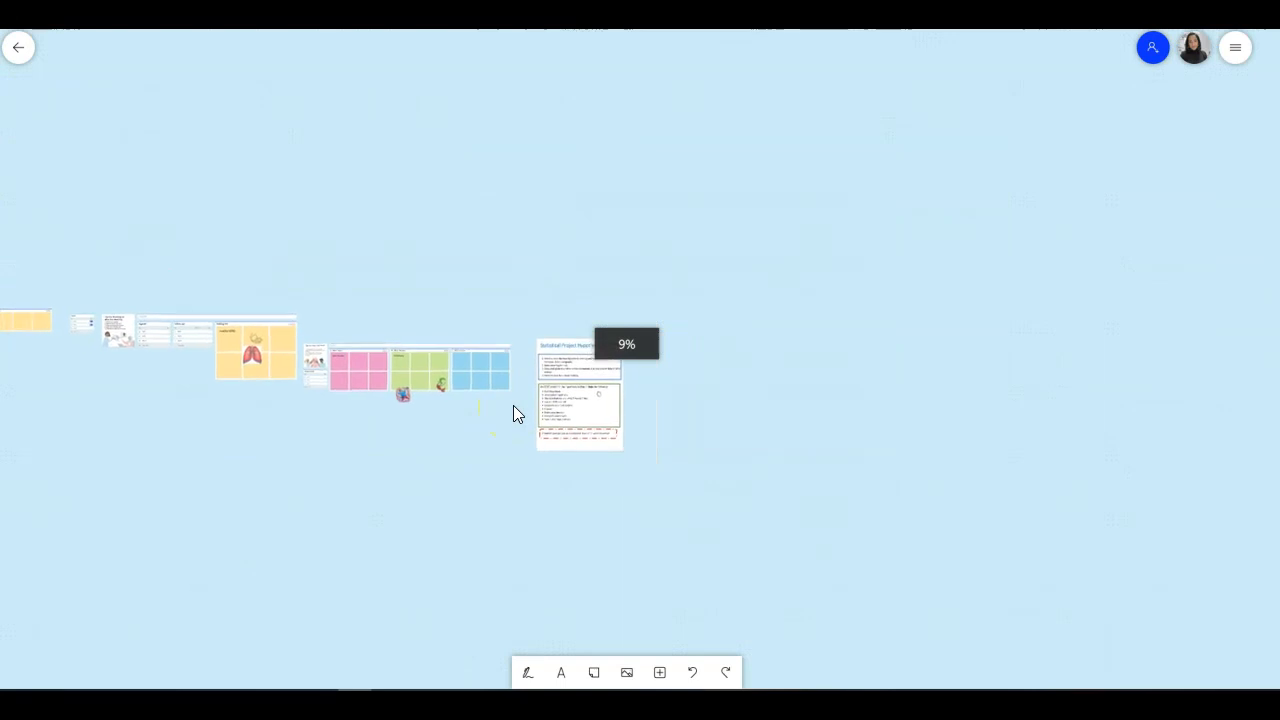
pyautogui.moveTo(337, 466)
pyautogui.mouseDown()
pyautogui.moveTo(631, 463)
pyautogui.moveTo(569, 446)
pyautogui.moveTo(668, 440)
pyautogui.mouseUp()
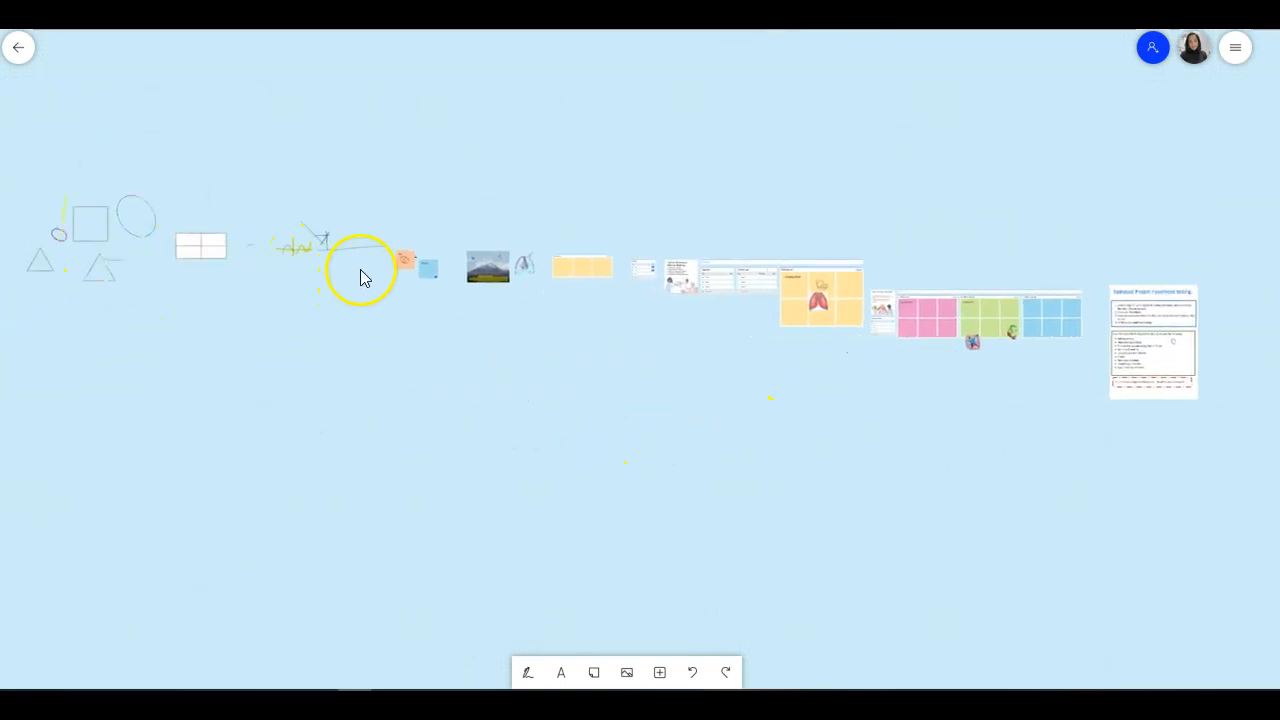
pyautogui.moveTo(748, 409); pyautogui.dragTo(615, 414)
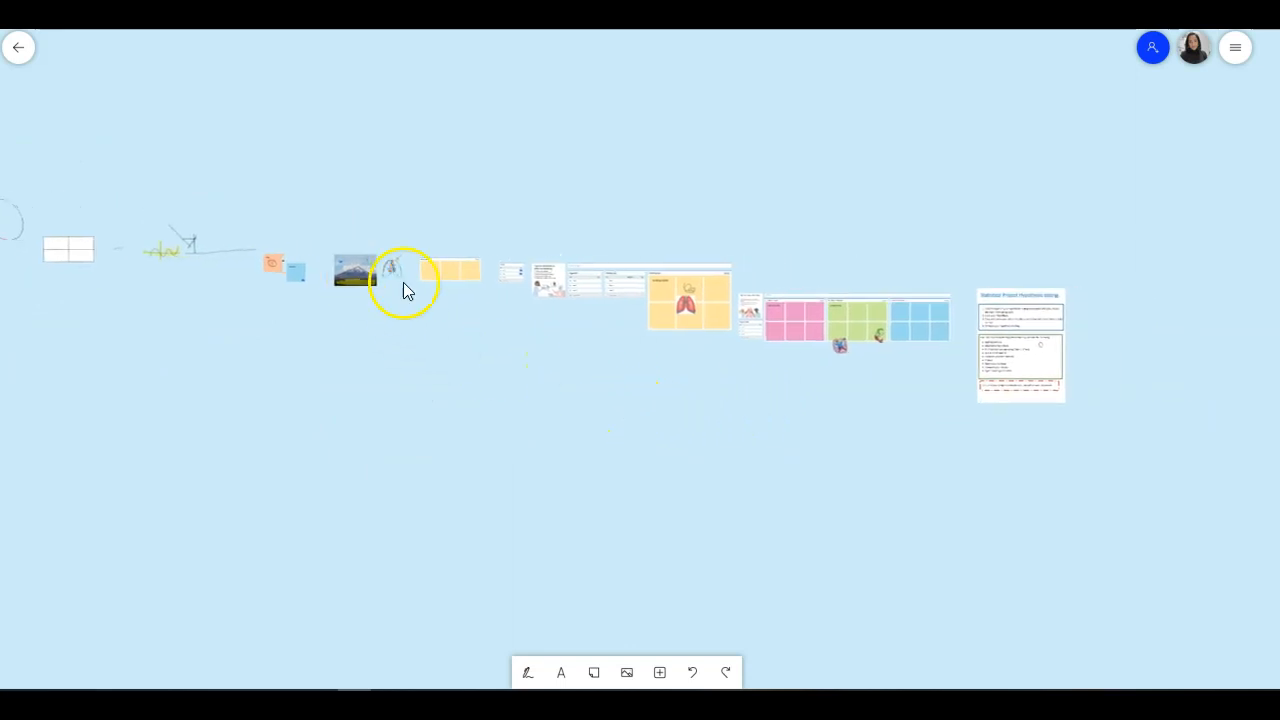
pyautogui.hscroll(5, 960, 467)
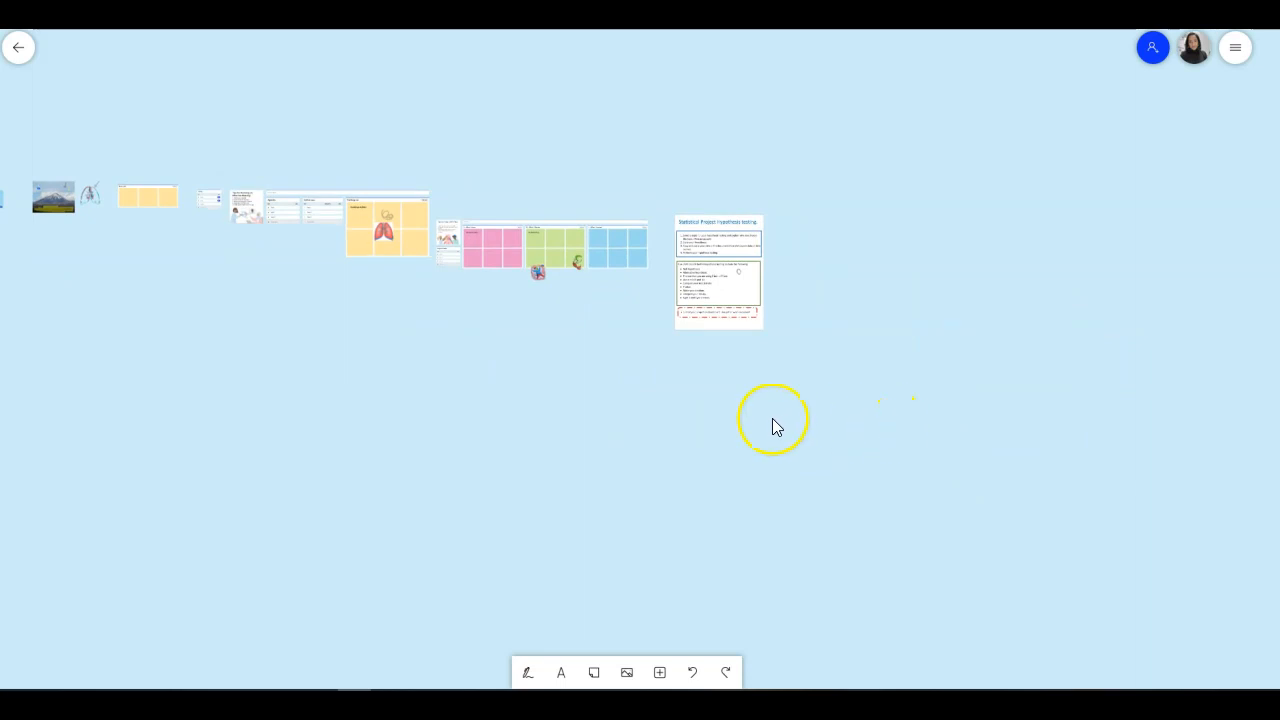
pyautogui.moveTo(214, 369); pyautogui.dragTo(349, 383)
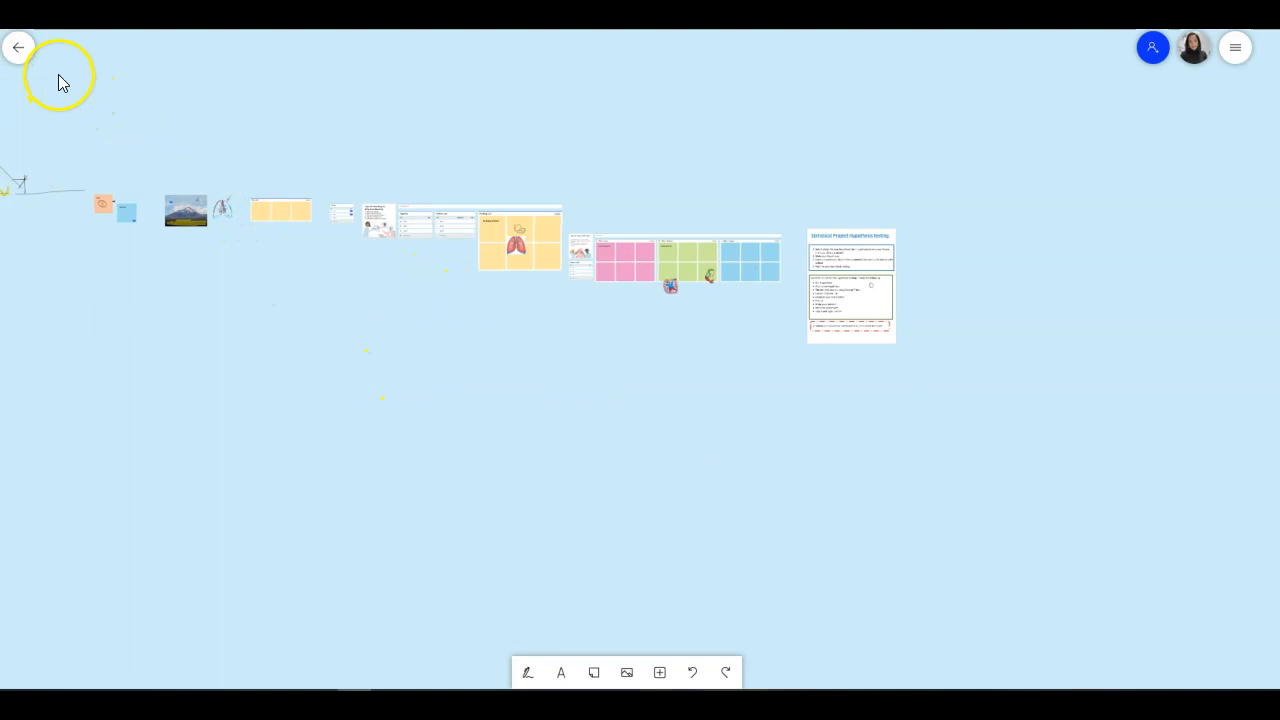
# Step: Return to the whiteboard gallery and title the untitled light-blue whiteboard "Demo"
pyautogui.click(18, 48)
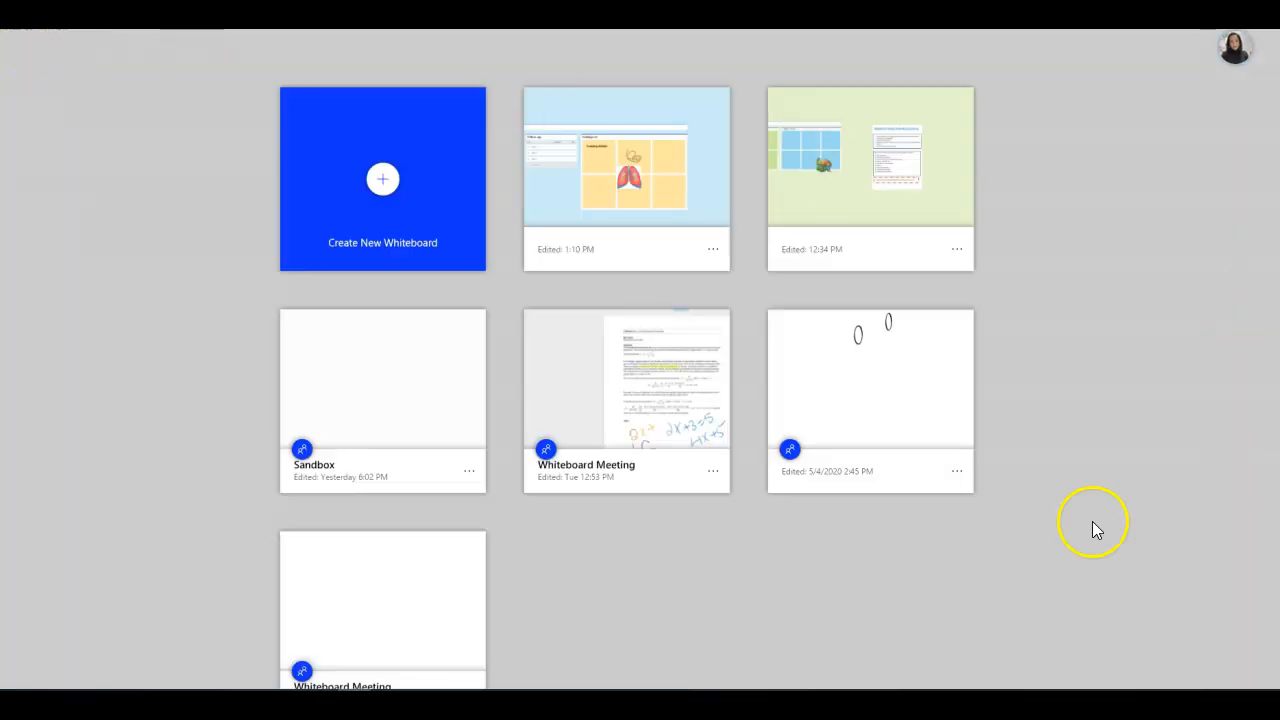
pyautogui.click(711, 249)
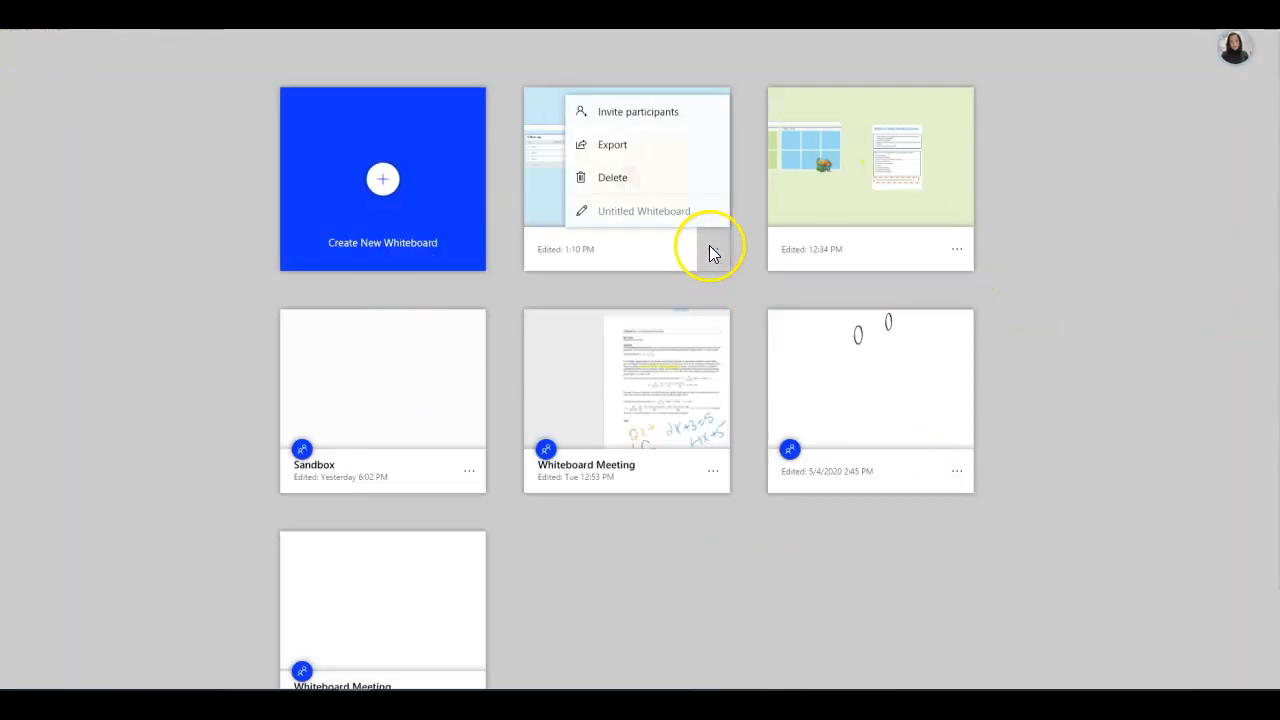
pyautogui.click(616, 213)
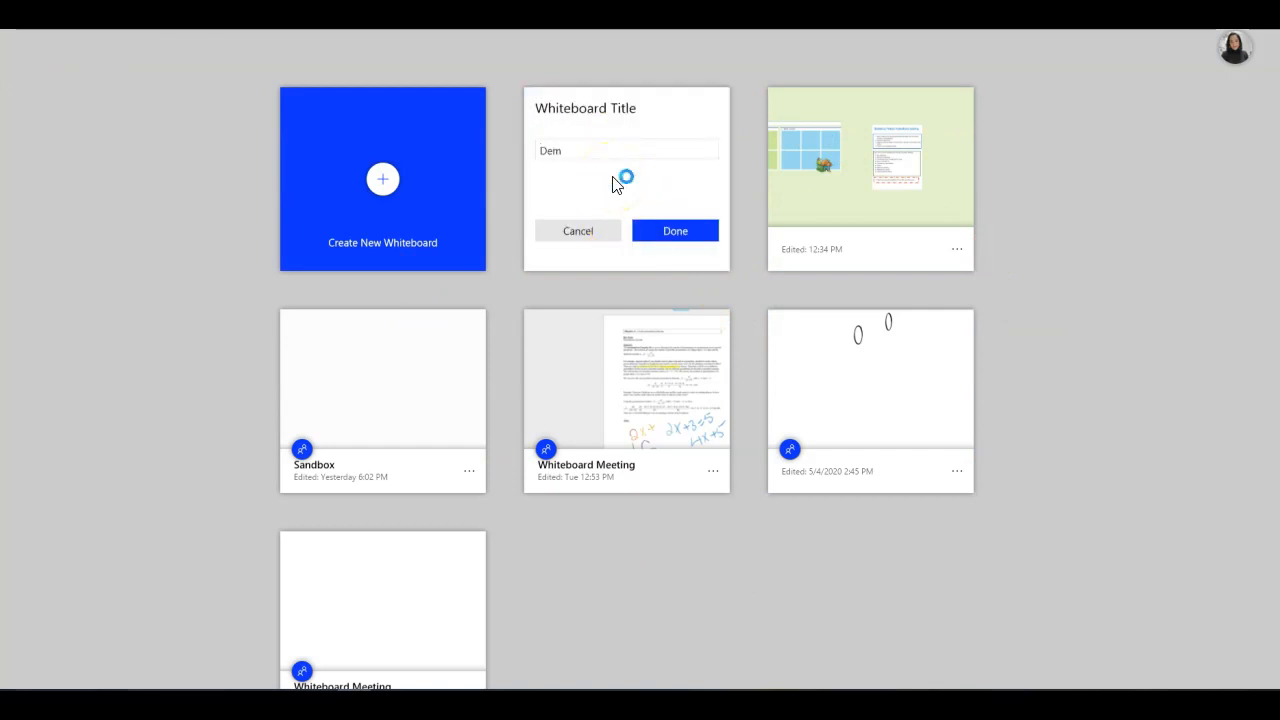
pyautogui.click(673, 222)
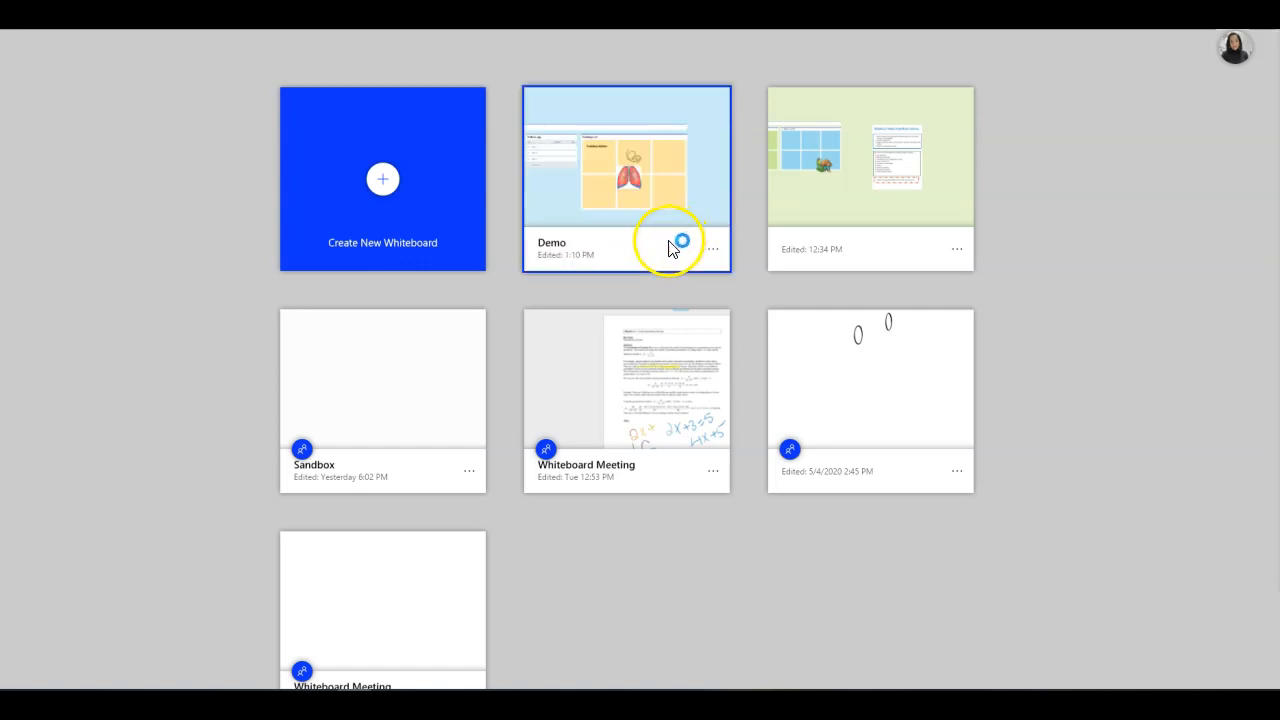
# Step: Check where the Demo whiteboard can be exported as a PNG file, and close the save dialog without saving
pyautogui.click(724, 257)
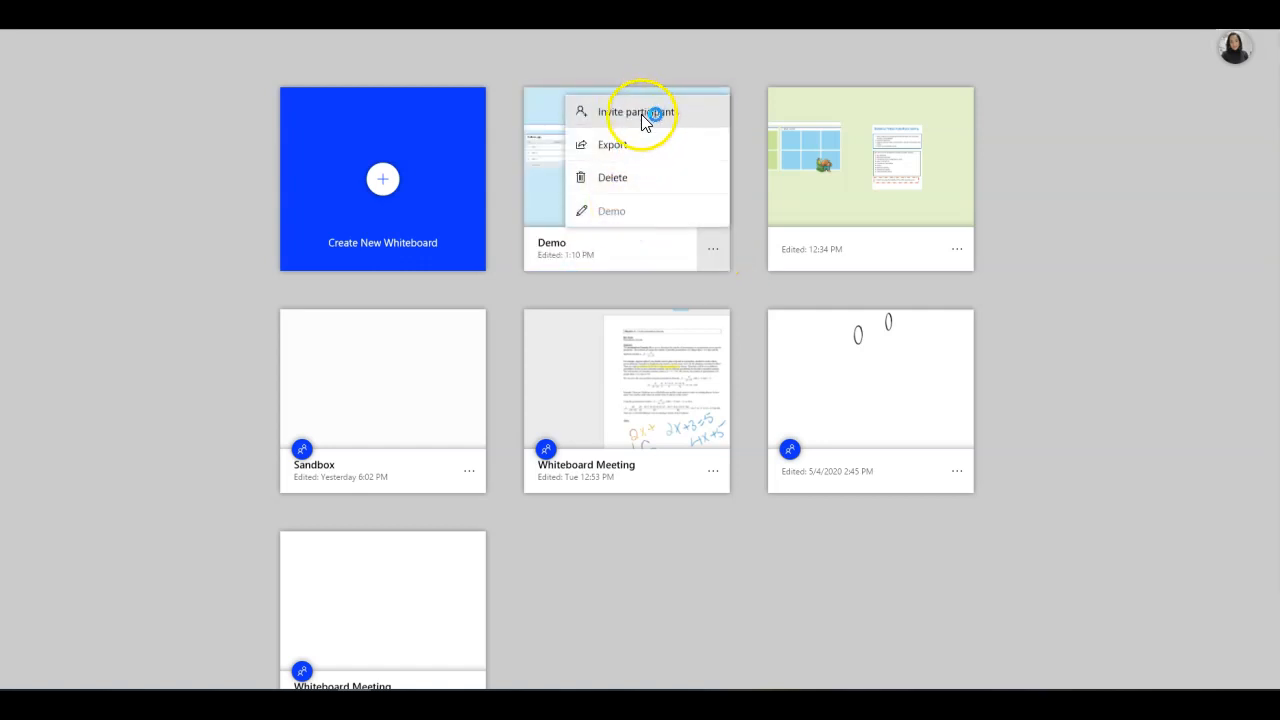
pyautogui.click(623, 149)
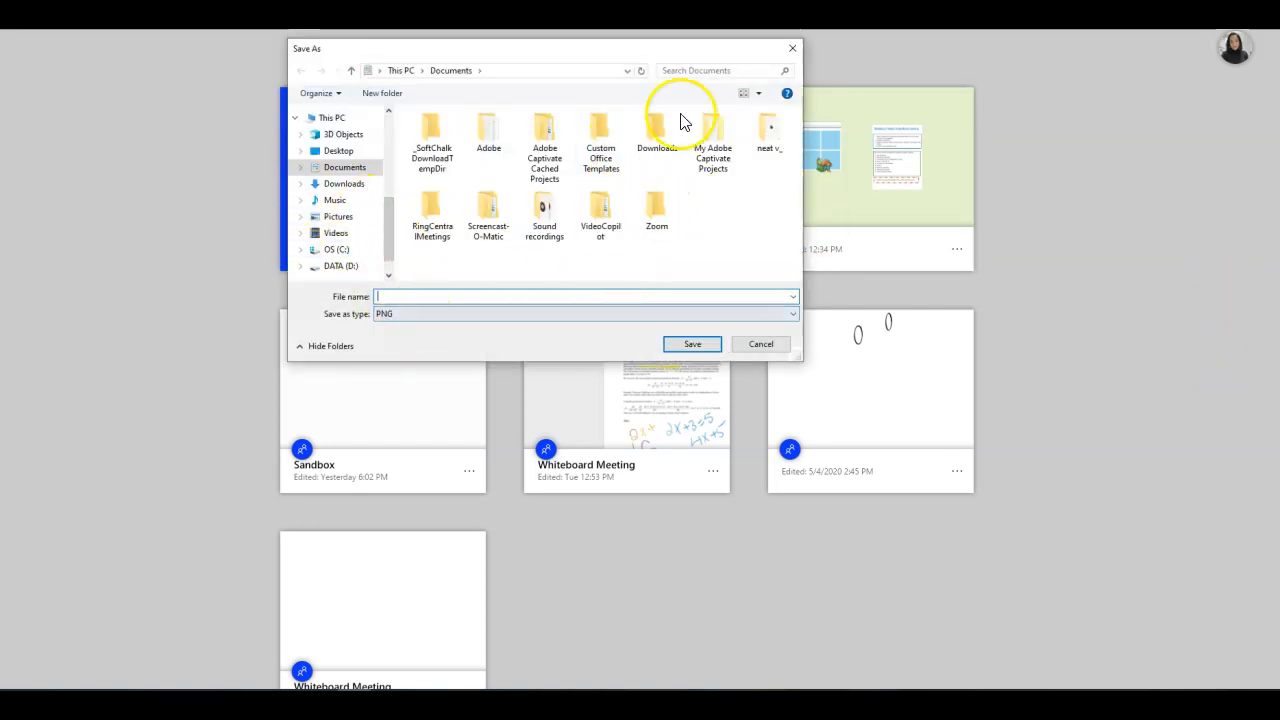
pyautogui.click(792, 48)
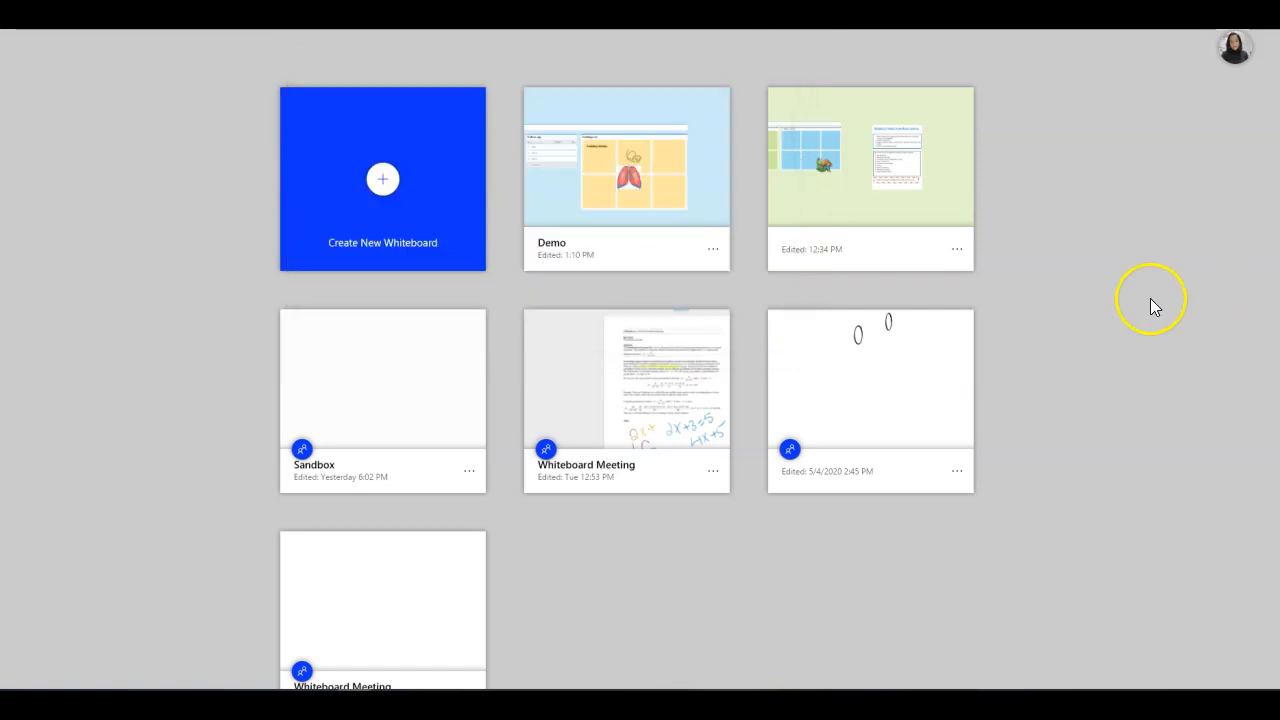